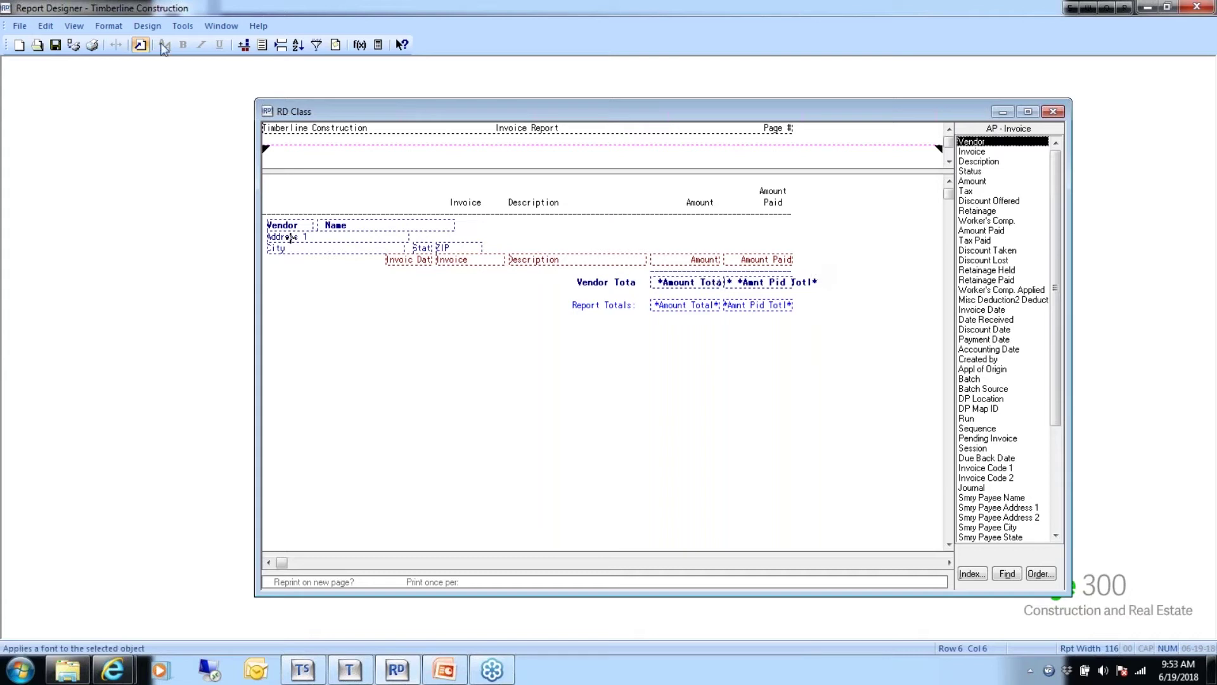
- Start a new design formula and review the field groups it can draw from
{"action": "left_click", "coordinate": [182, 26]}
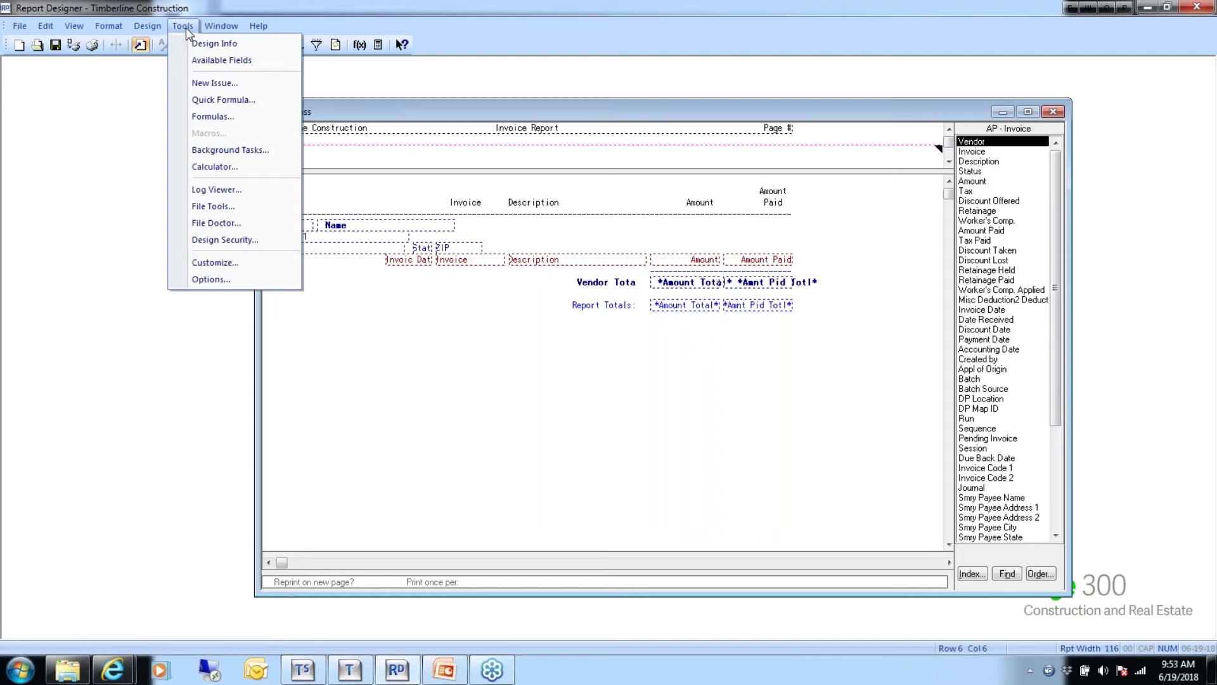
{"action": "left_click", "coordinate": [220, 117]}
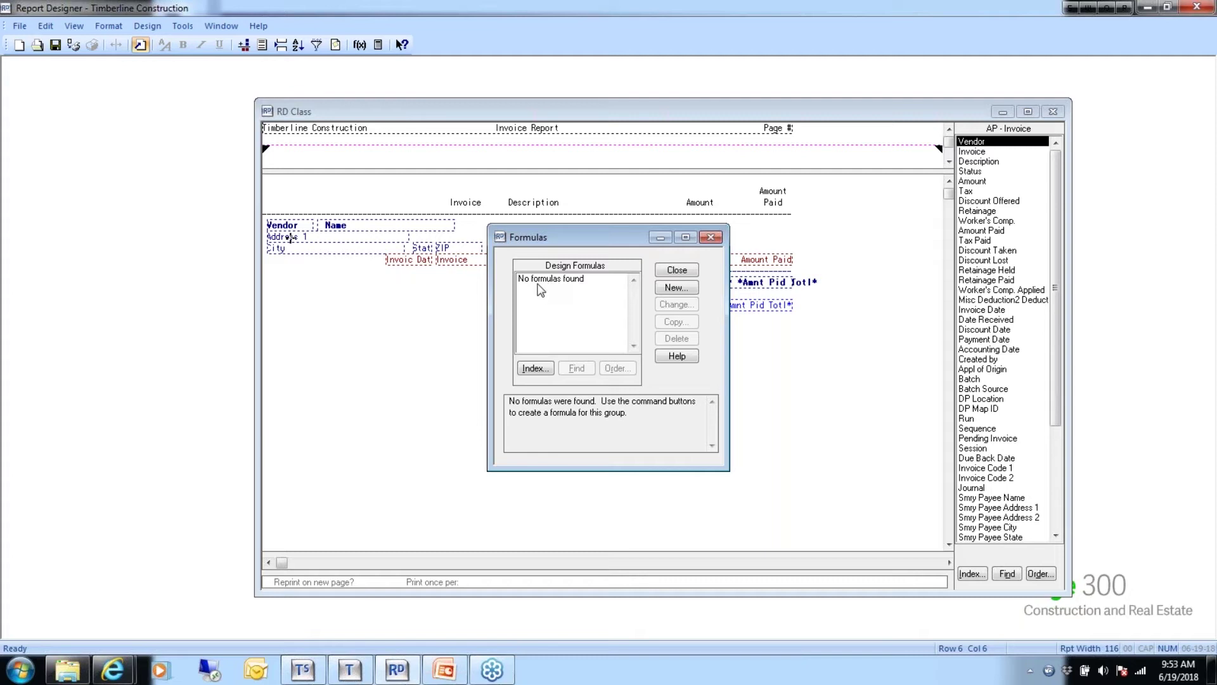
{"action": "left_click", "coordinate": [675, 288]}
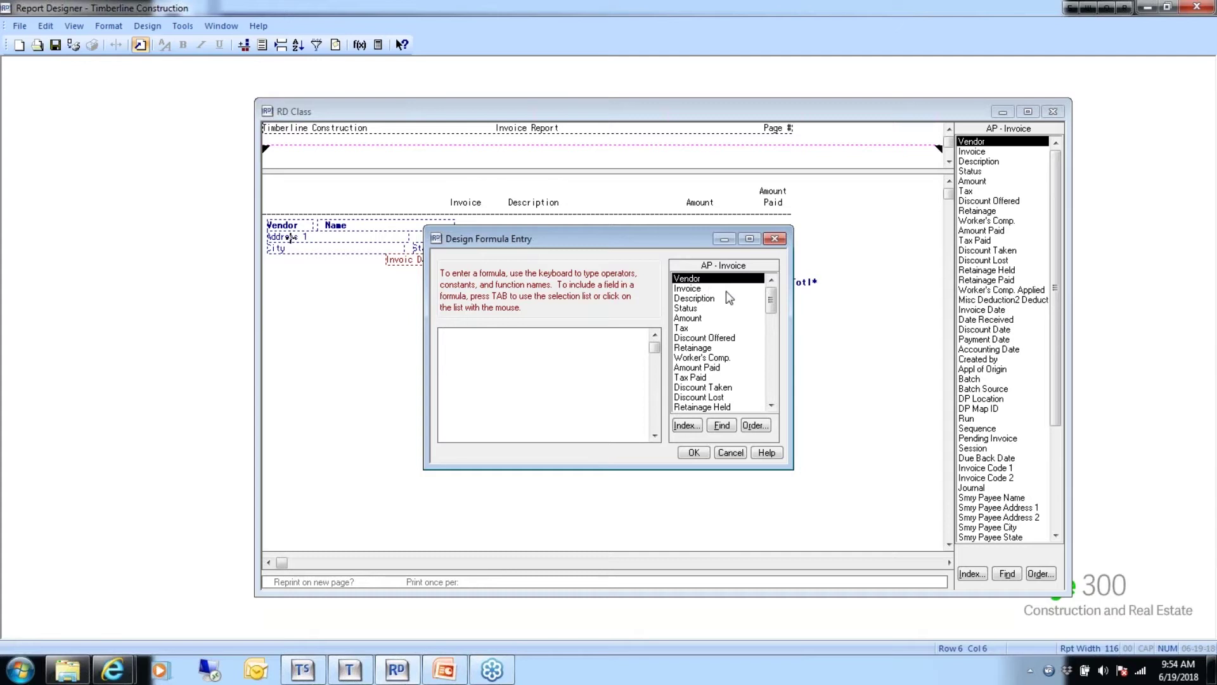
{"action": "left_click", "coordinate": [689, 426]}
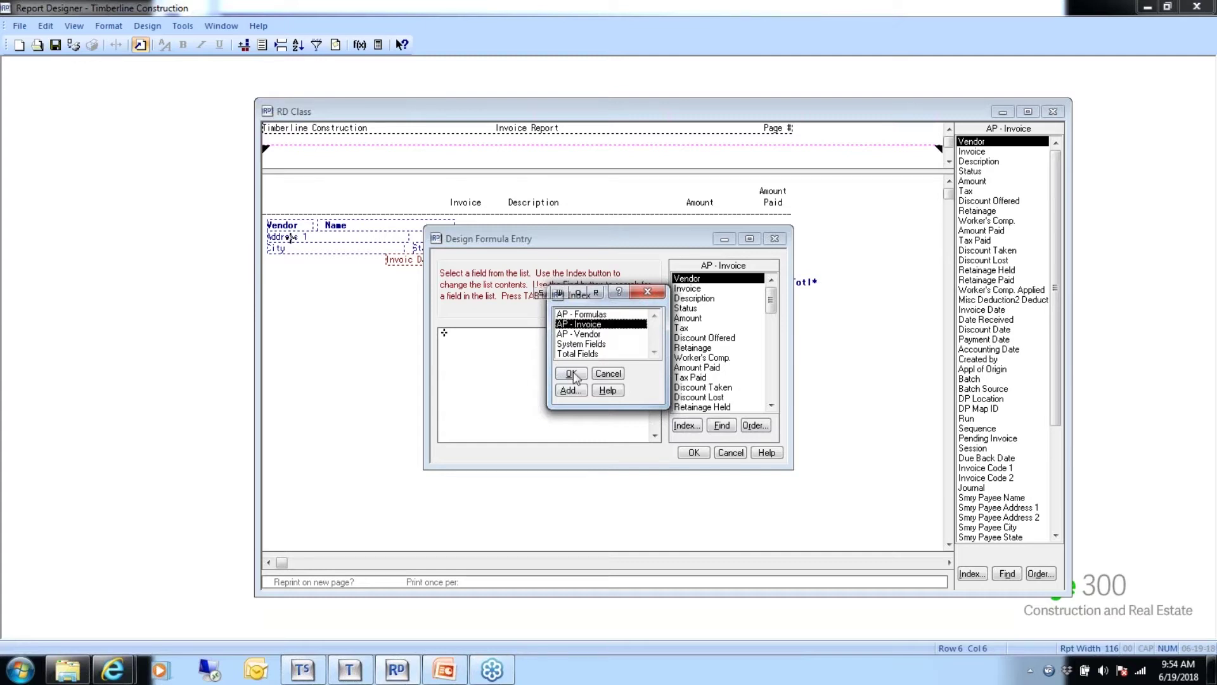
{"action": "left_click", "coordinate": [607, 375]}
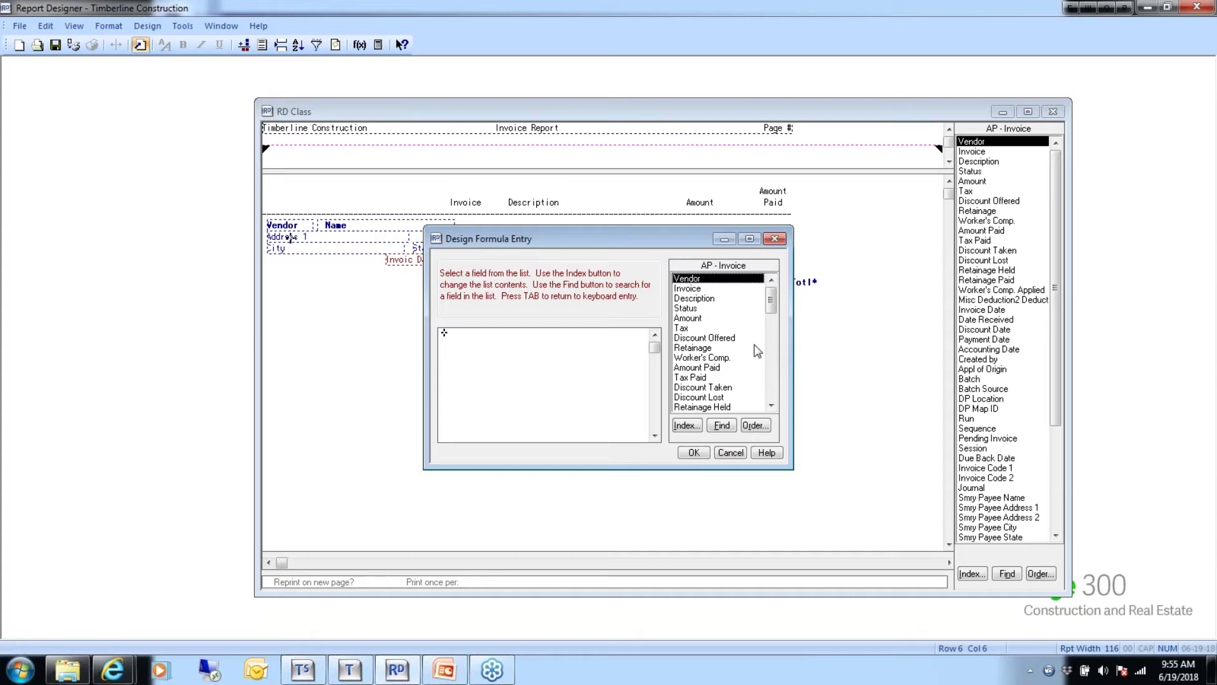
- Sort the formula's AP - Invoice field list in alphabetical order
{"action": "left_click", "coordinate": [756, 425]}
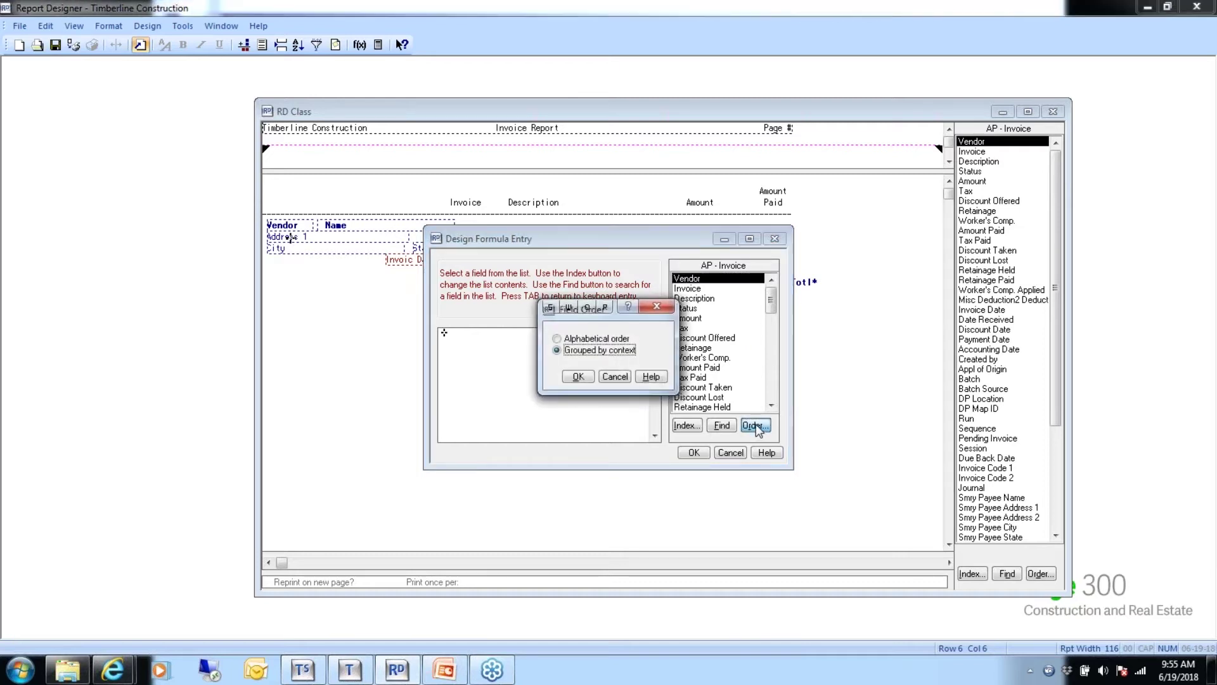
{"action": "left_click", "coordinate": [581, 339]}
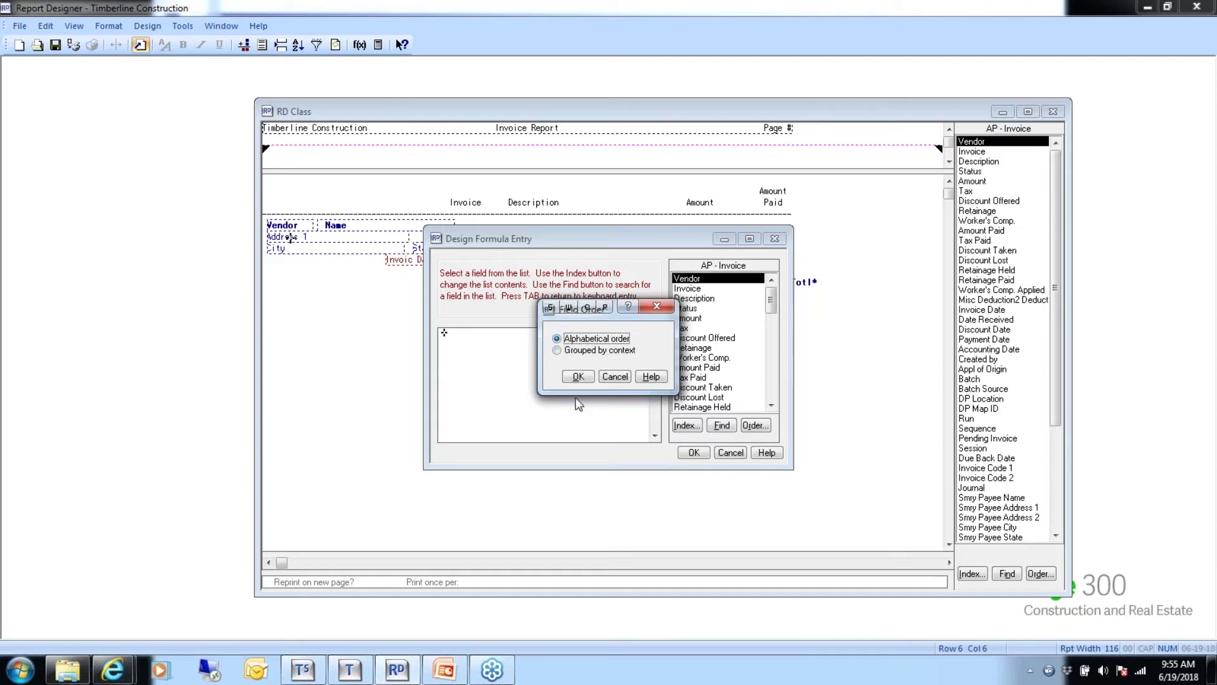
{"action": "left_click", "coordinate": [578, 377]}
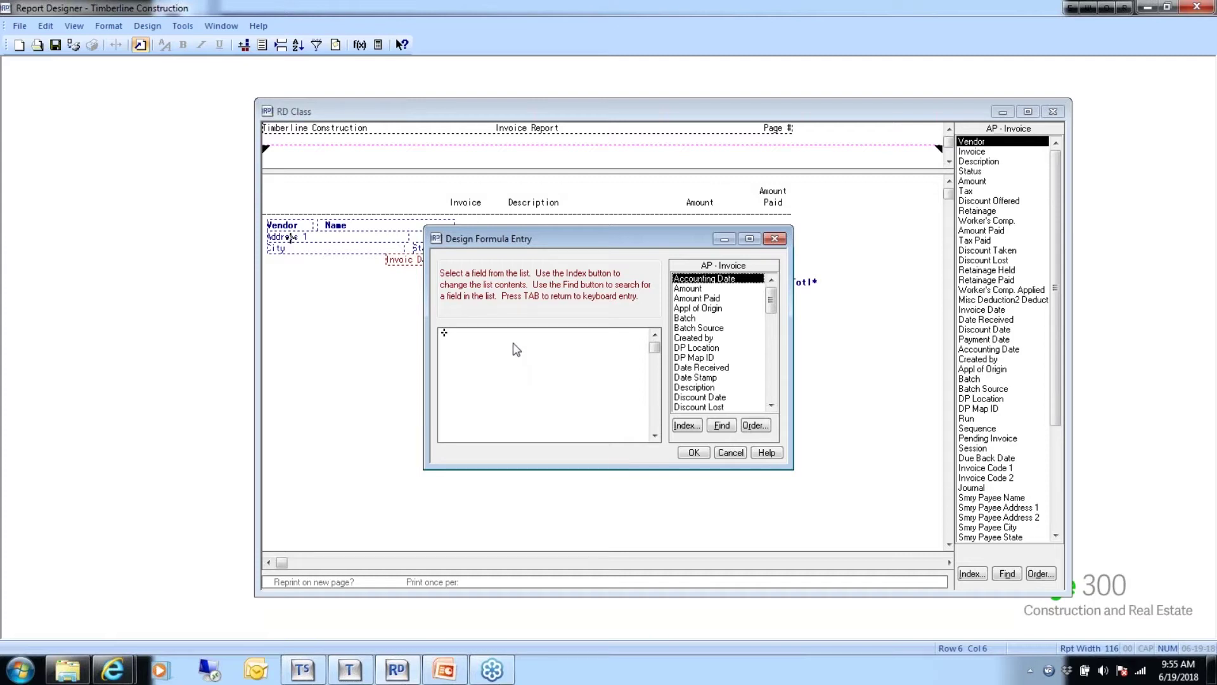
- Build the design formula Amount - Amount Paid, save it with the name Balance, and close the formula list
{"action": "left_click", "coordinate": [446, 347]}
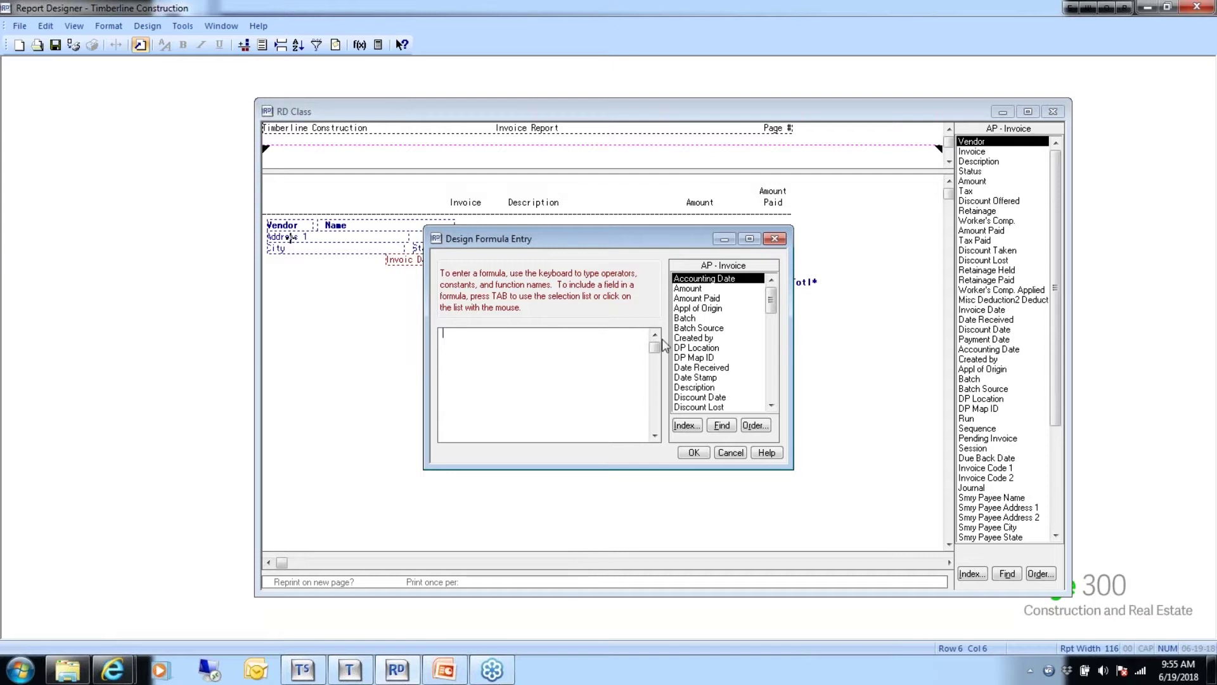
{"action": "left_click", "coordinate": [691, 289]}
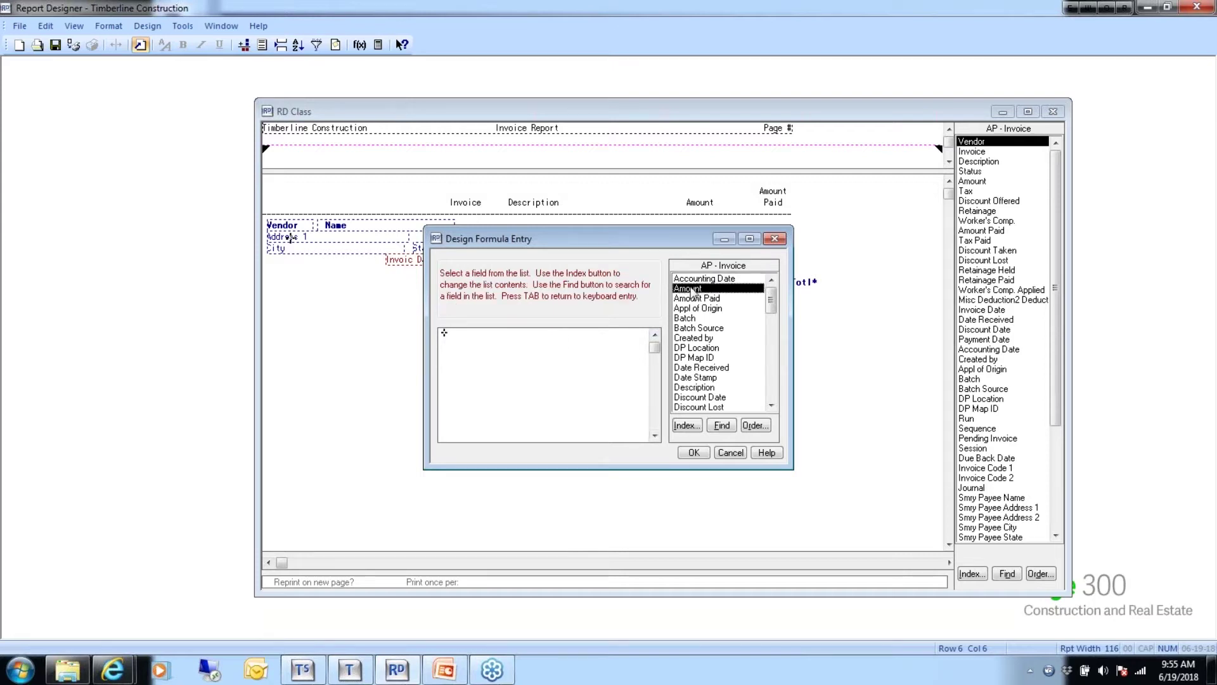
{"action": "double_click", "coordinate": [691, 289]}
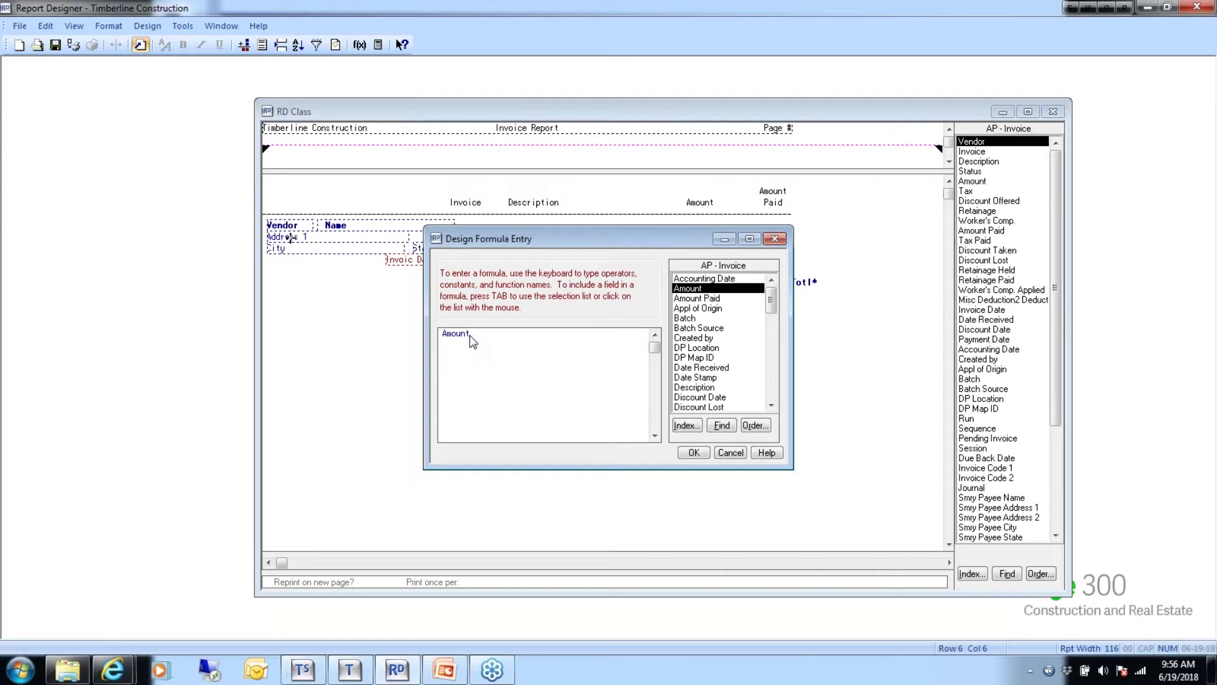
{"action": "type", "text": "-"}
{"action": "left_click", "coordinate": [691, 298]}
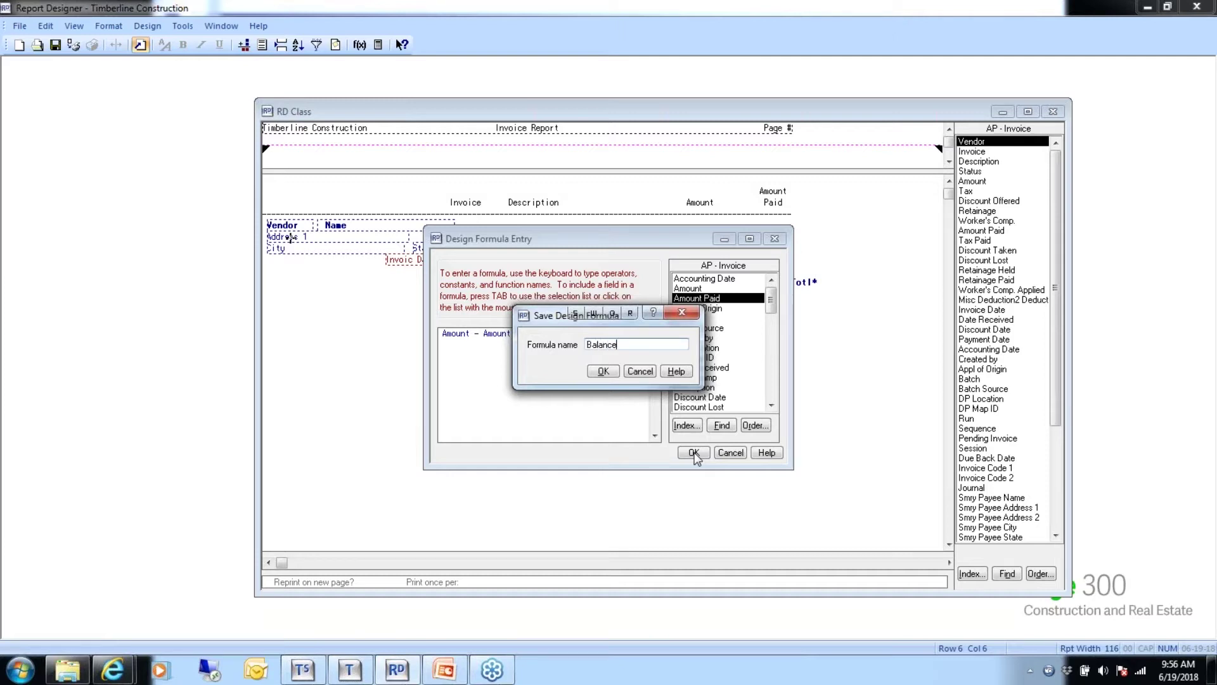
{"action": "left_click", "coordinate": [603, 371]}
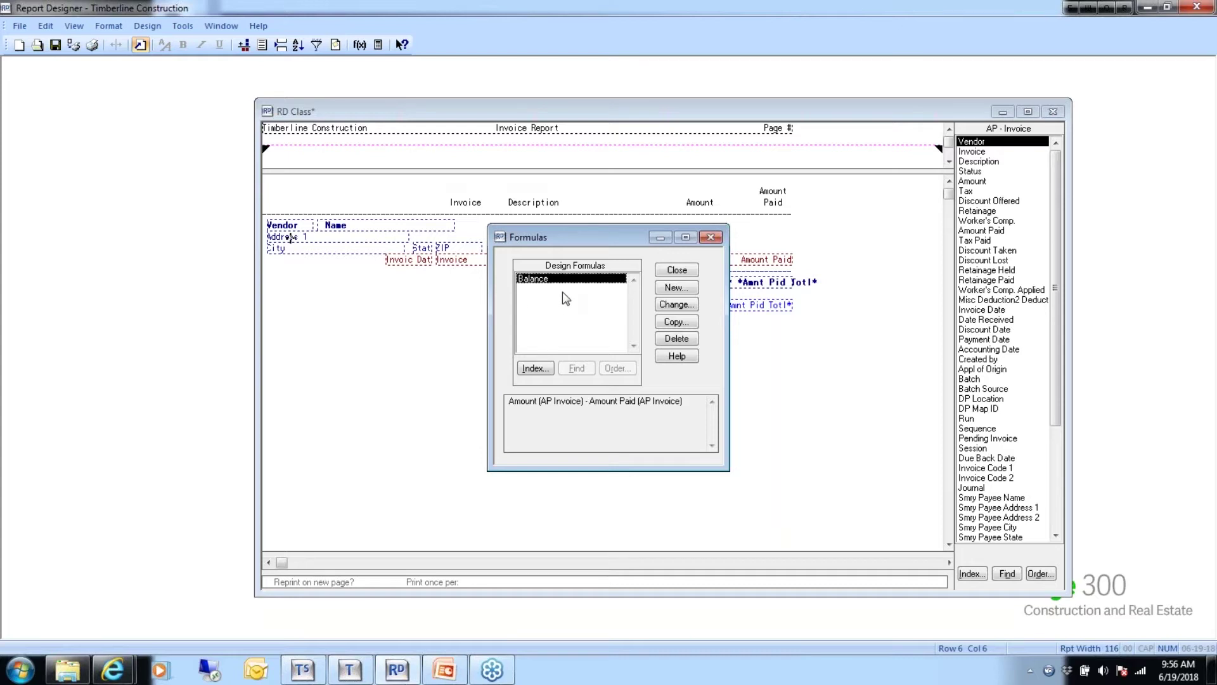
{"action": "left_click", "coordinate": [677, 272]}
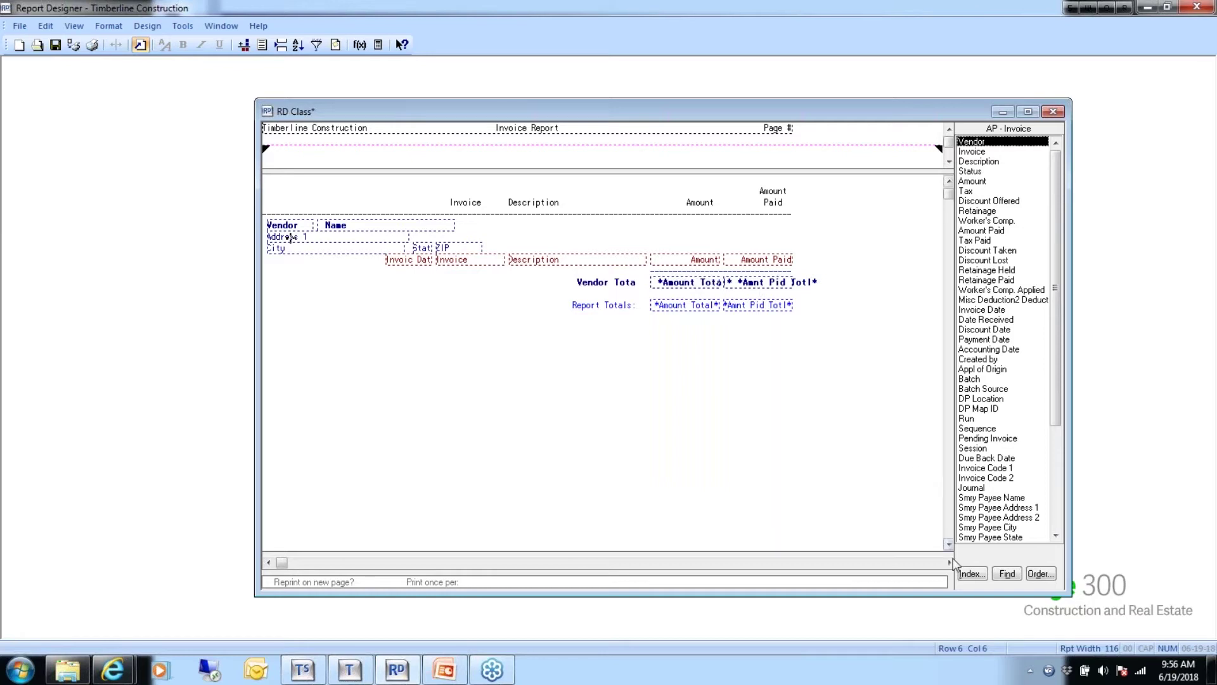
- Show the Design Formulas field group and add the Balance field to the detail line after Amount Paid
{"action": "left_click", "coordinate": [970, 574]}
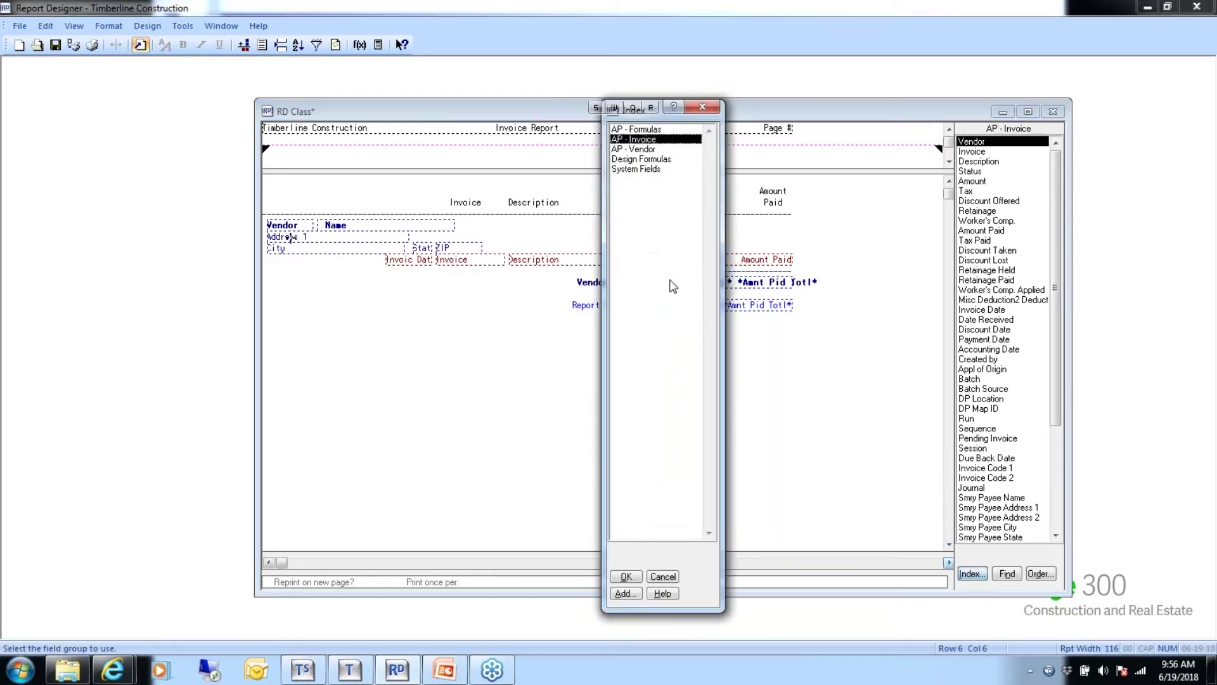
{"action": "left_click", "coordinate": [651, 160]}
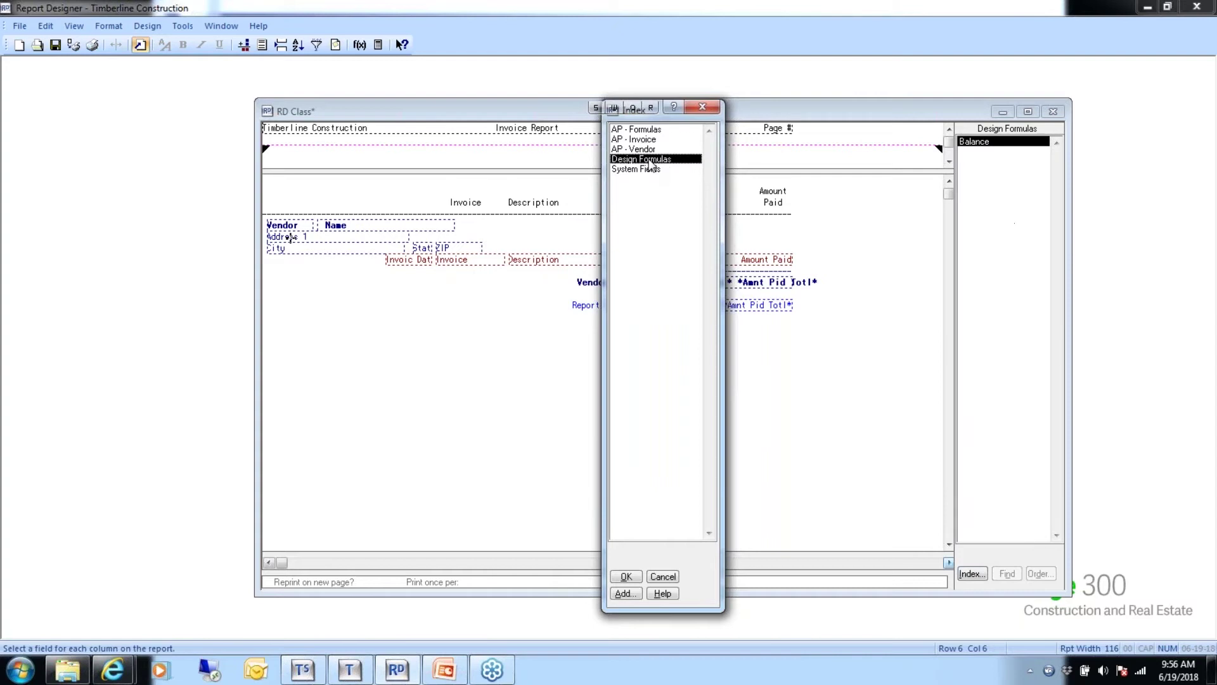
{"action": "double_click", "coordinate": [651, 160]}
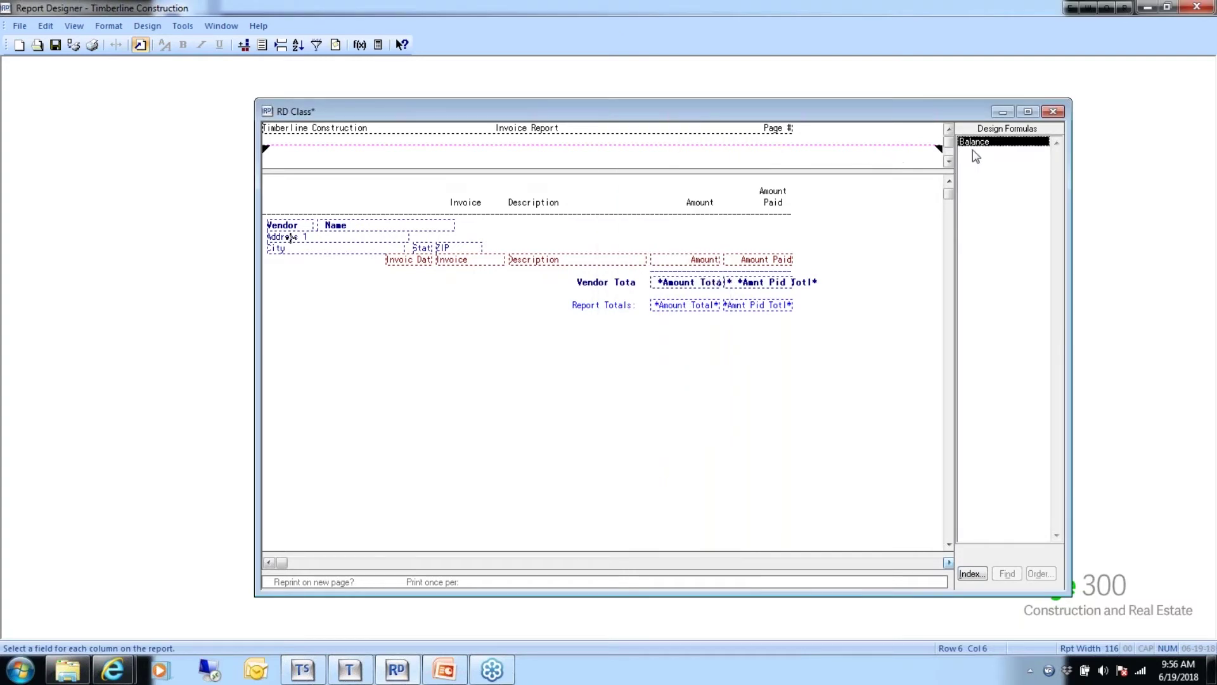
{"action": "left_click", "coordinate": [808, 265]}
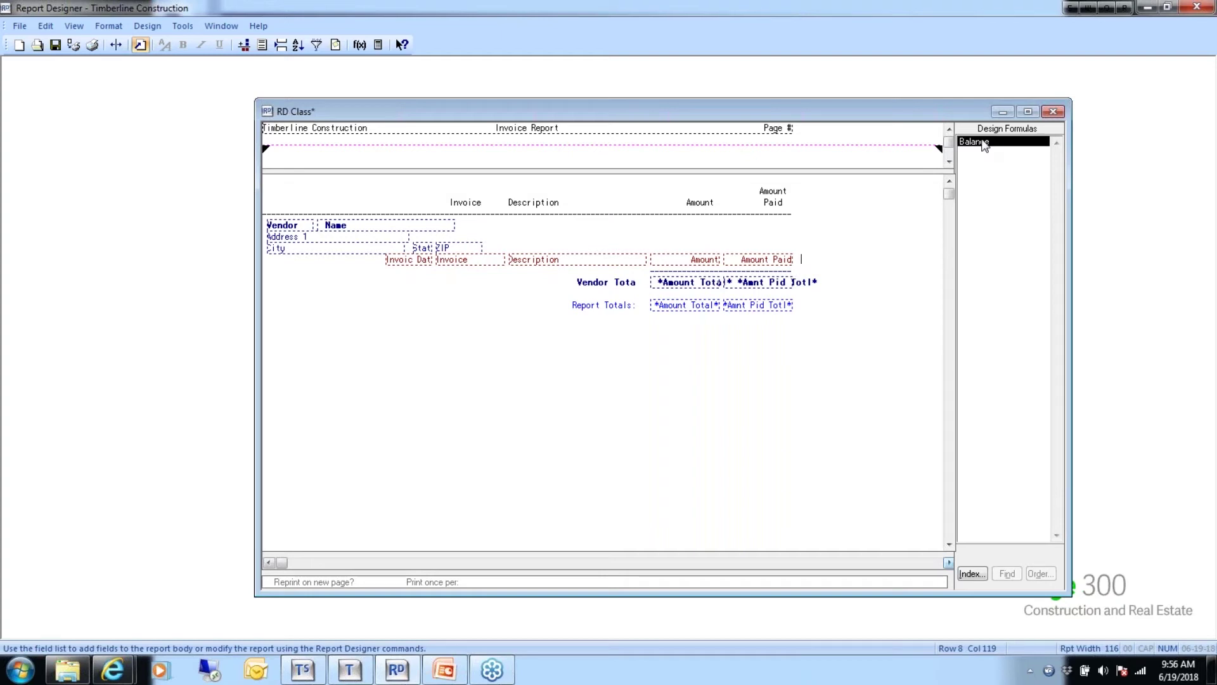
{"action": "left_click_drag", "start_coordinate": [974, 145], "coordinate": [805, 260]}
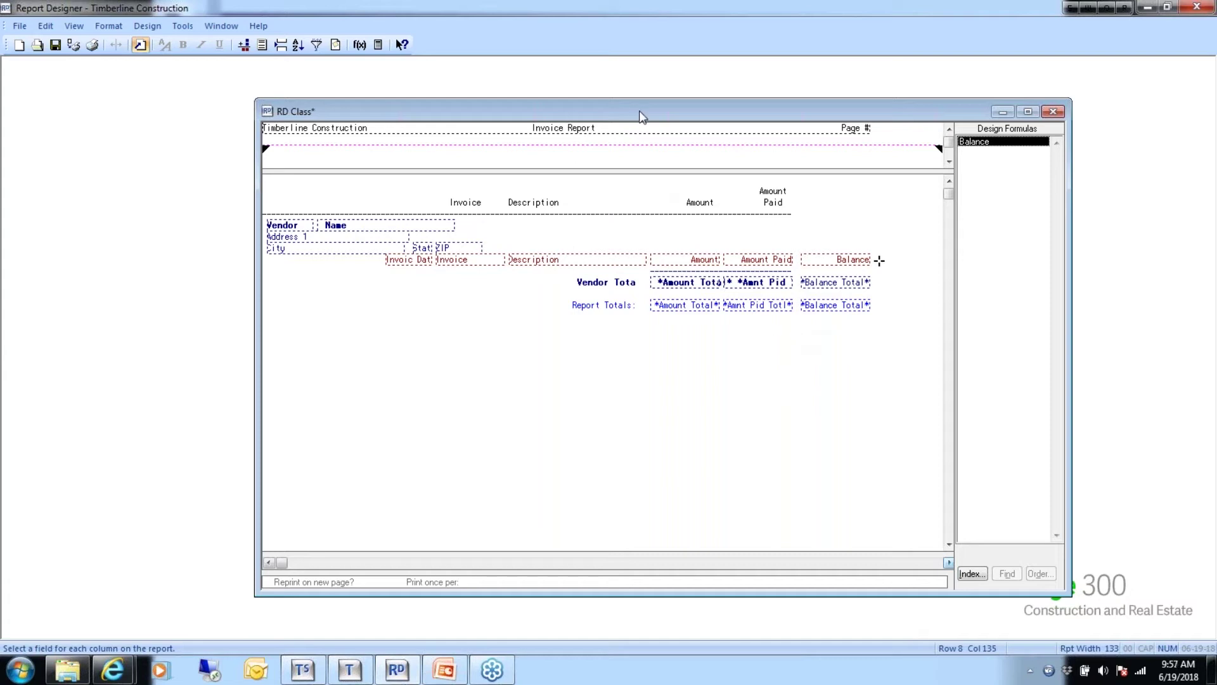
- Widen the report design window and insert a quick formula, Amount - Amount Paid, on the detail line after Balance
{"action": "left_click_drag", "start_coordinate": [636, 114], "coordinate": [401, 93]}
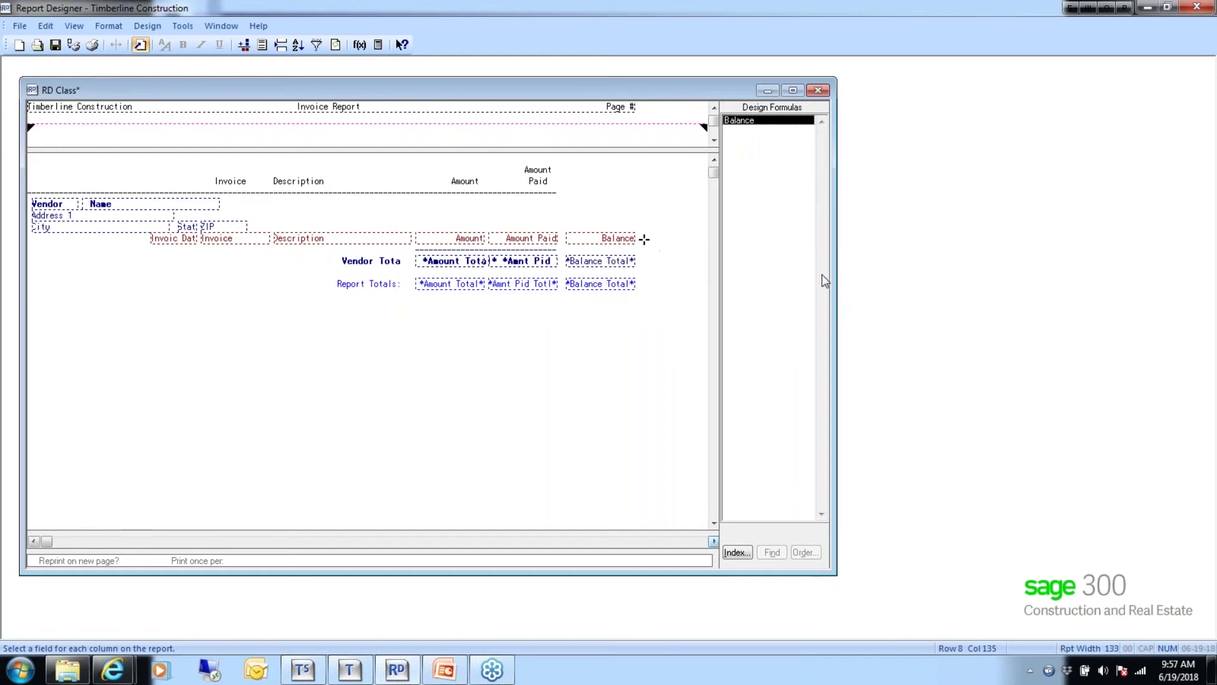
{"action": "left_click_drag", "start_coordinate": [836, 273], "coordinate": [1040, 290]}
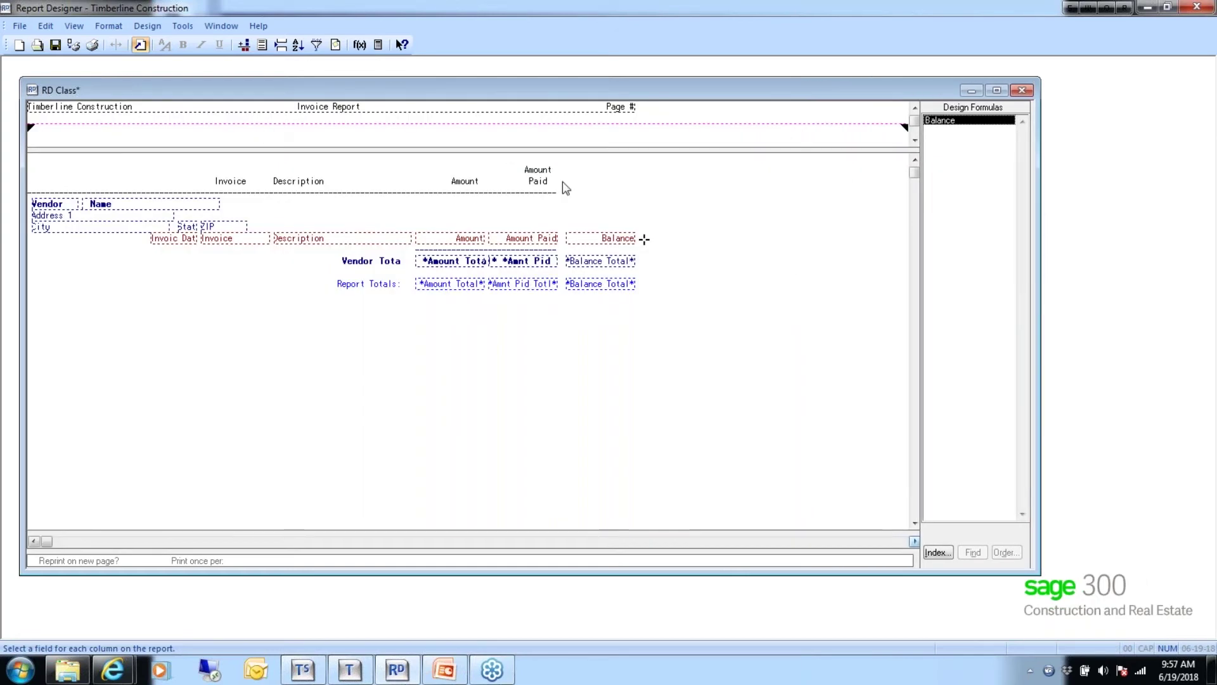
{"action": "left_click", "coordinate": [642, 237]}
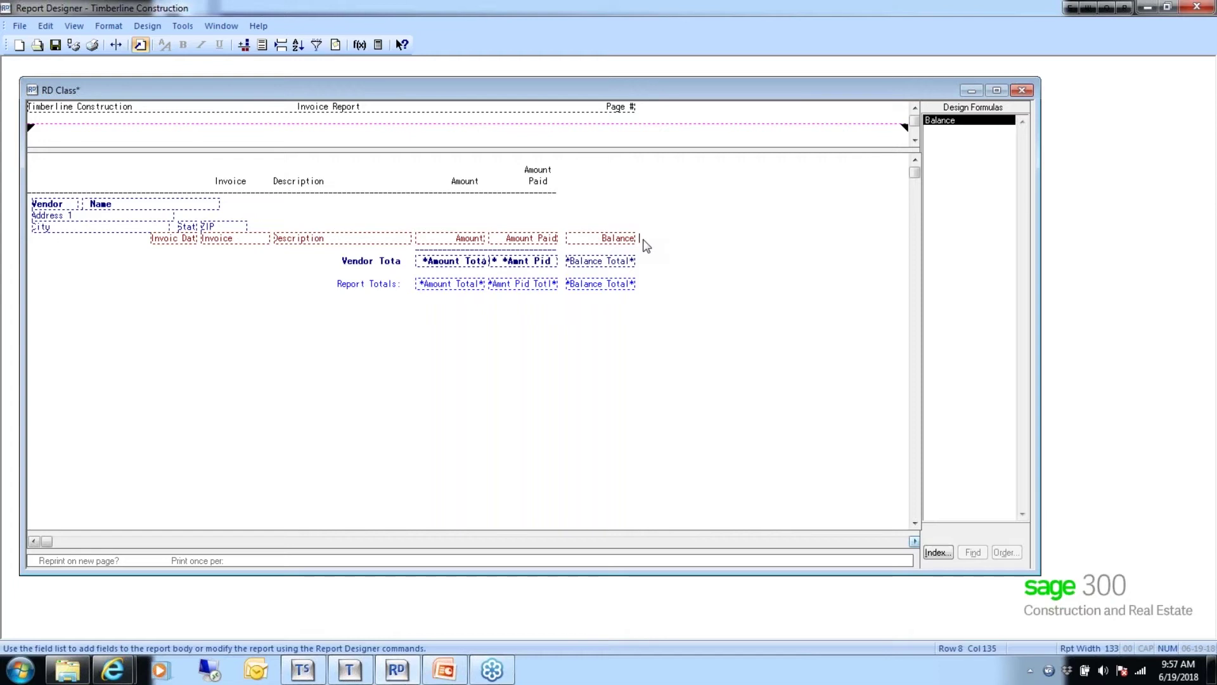
{"action": "left_click", "coordinate": [182, 26]}
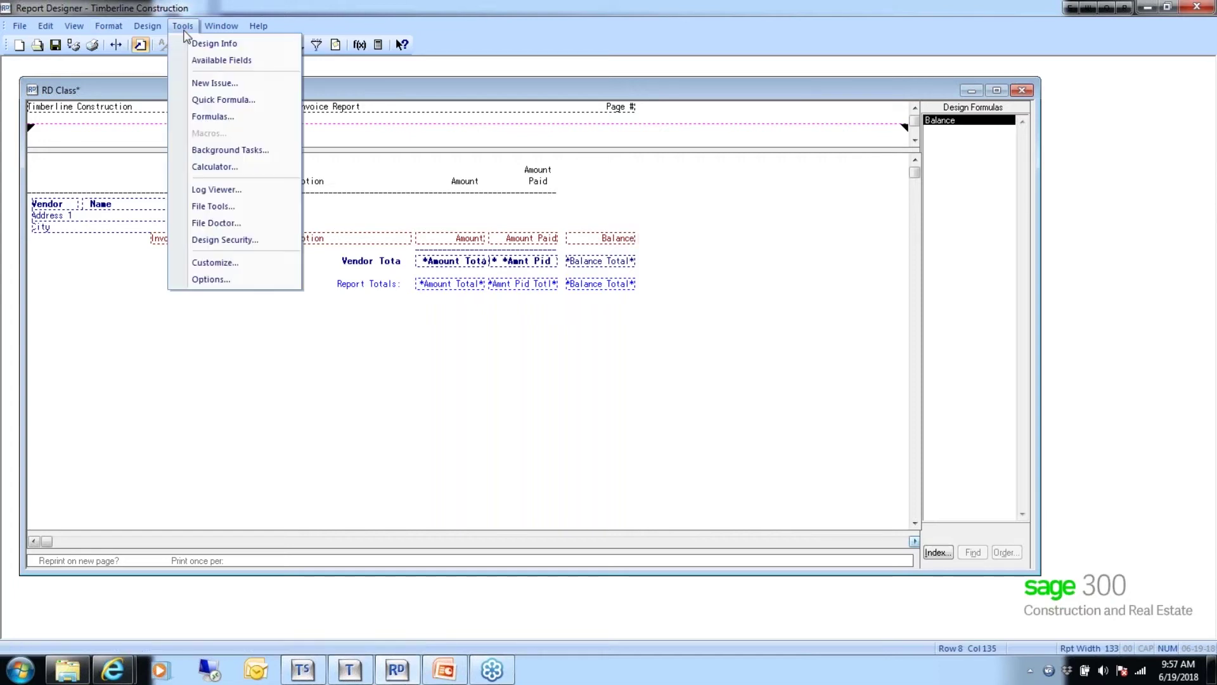
{"action": "left_click", "coordinate": [197, 101]}
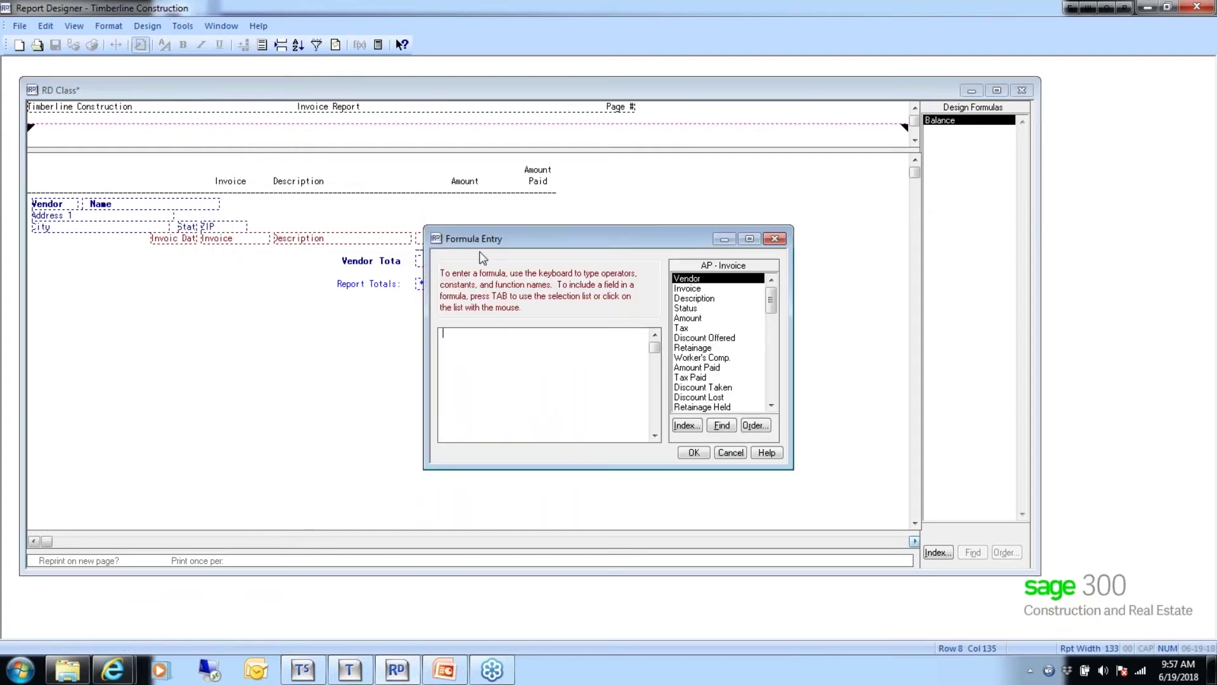
{"action": "left_click", "coordinate": [756, 424]}
{"action": "left_click", "coordinate": [596, 339]}
{"action": "left_click", "coordinate": [579, 376]}
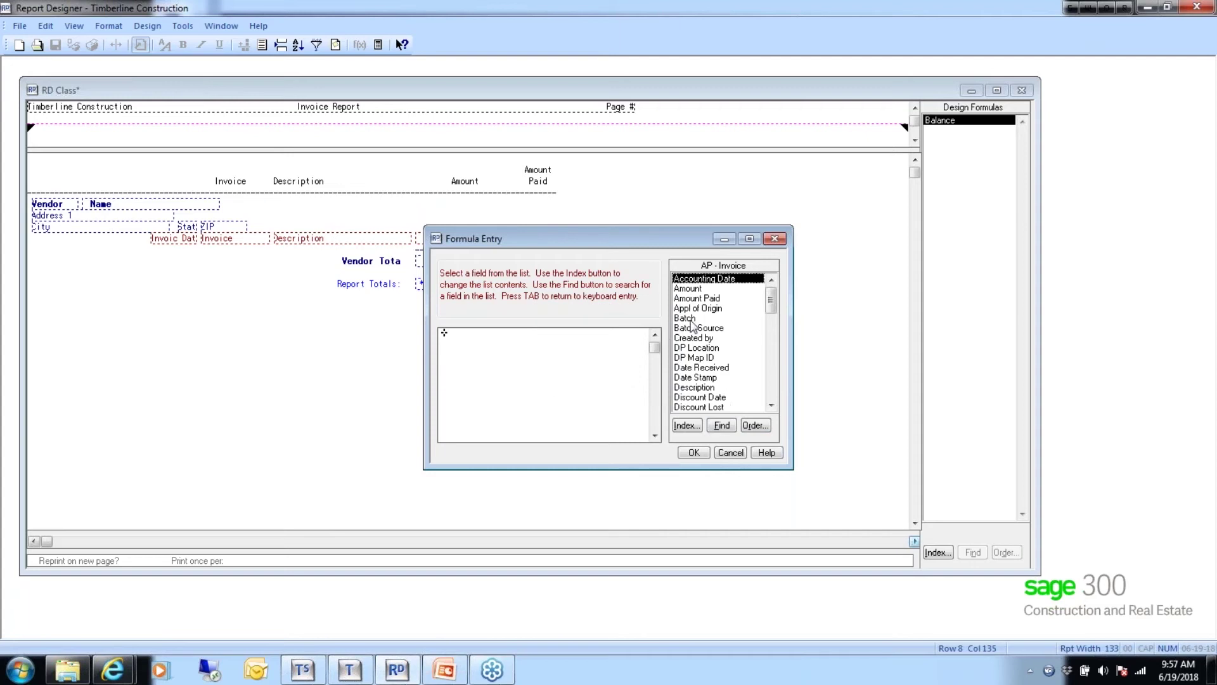
{"action": "left_click", "coordinate": [690, 289]}
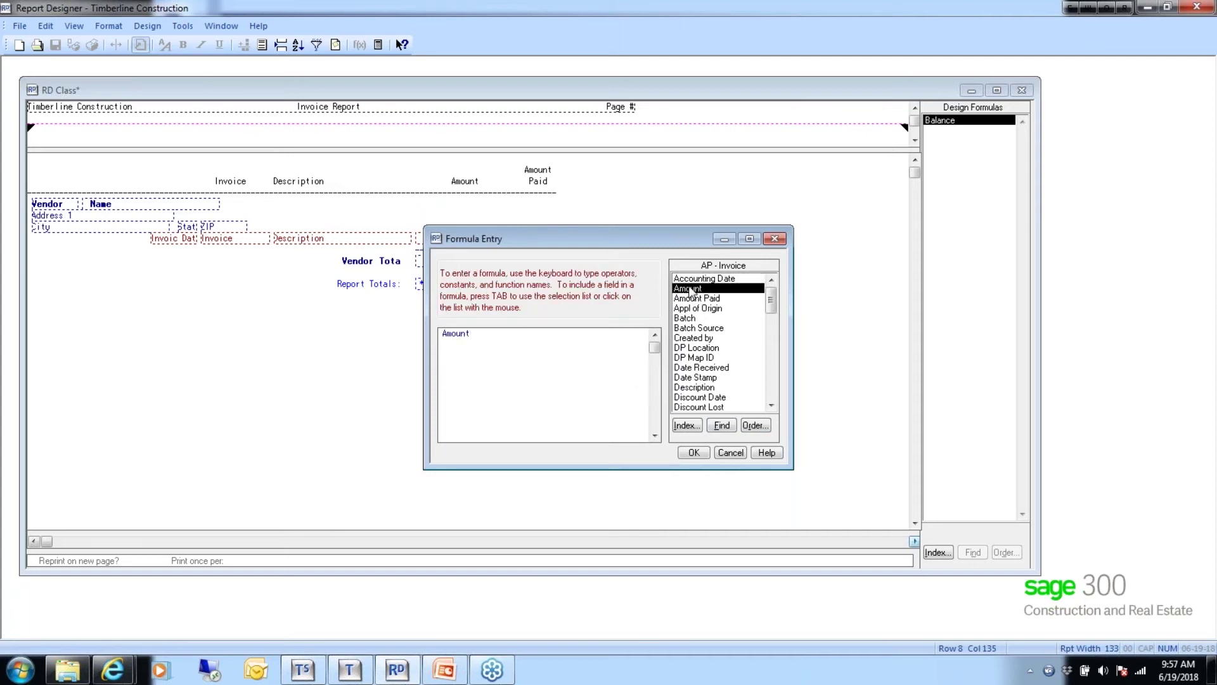
{"action": "left_click", "coordinate": [694, 299]}
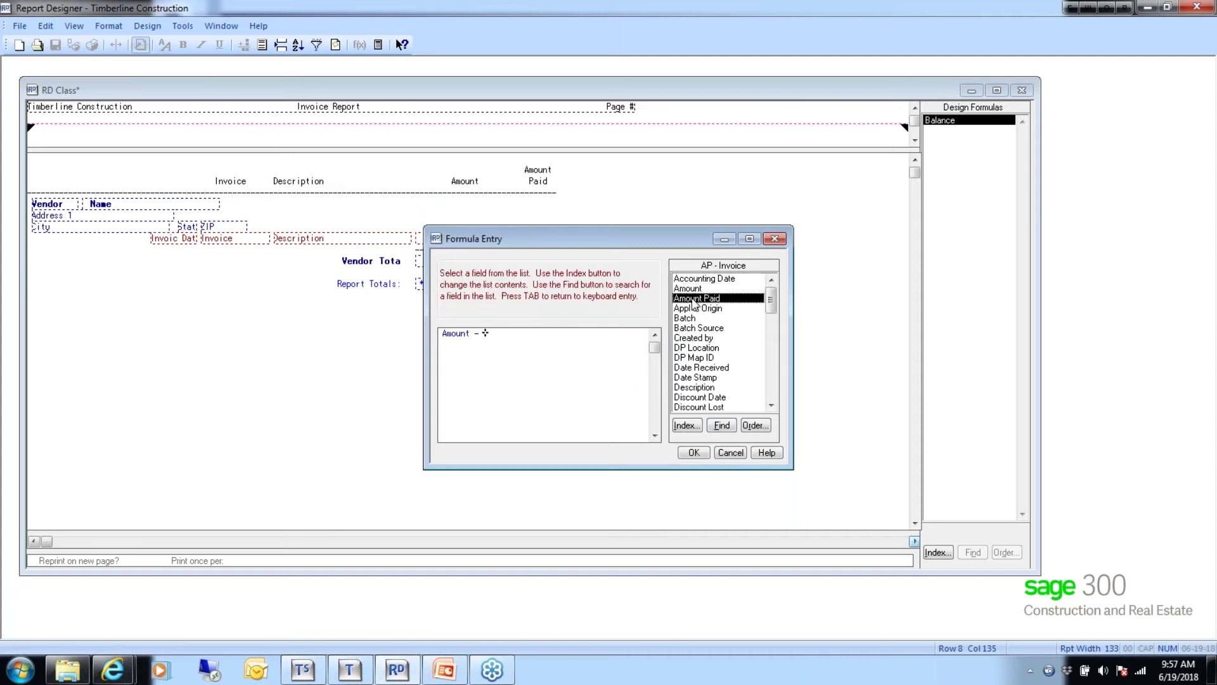
{"action": "left_click", "coordinate": [693, 452]}
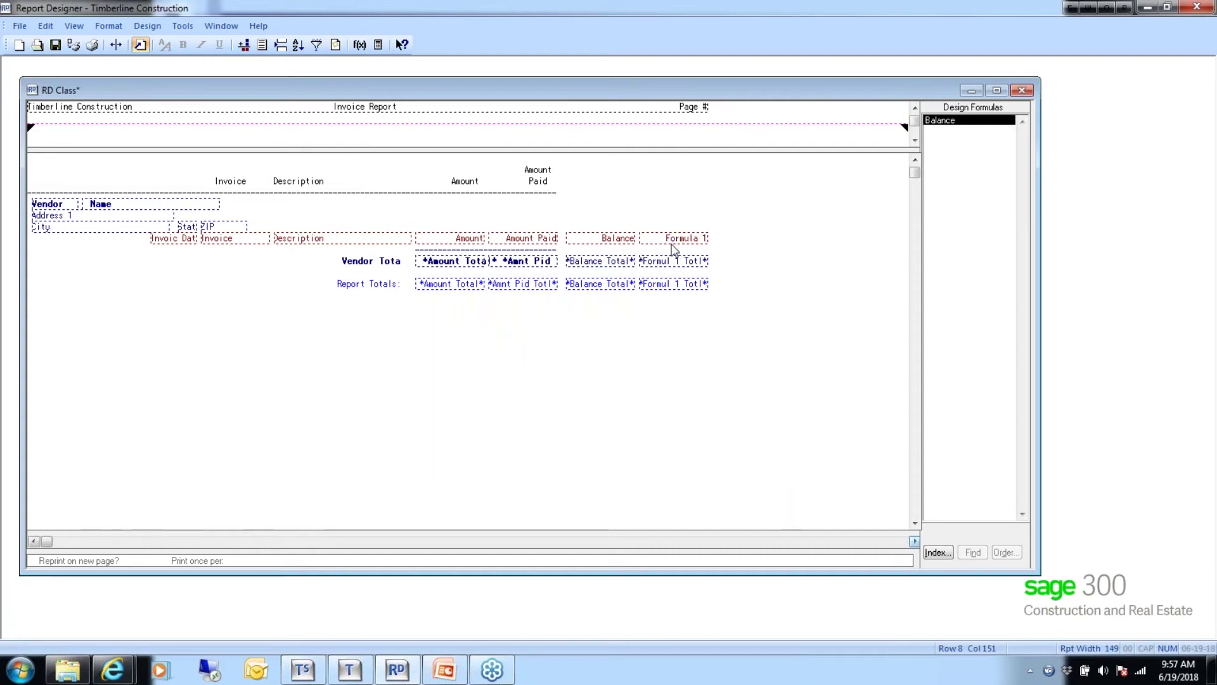
- Compare the Balance field with the quick formula field on the detail line and view the quick formula's number format
{"action": "left_click", "coordinate": [595, 242]}
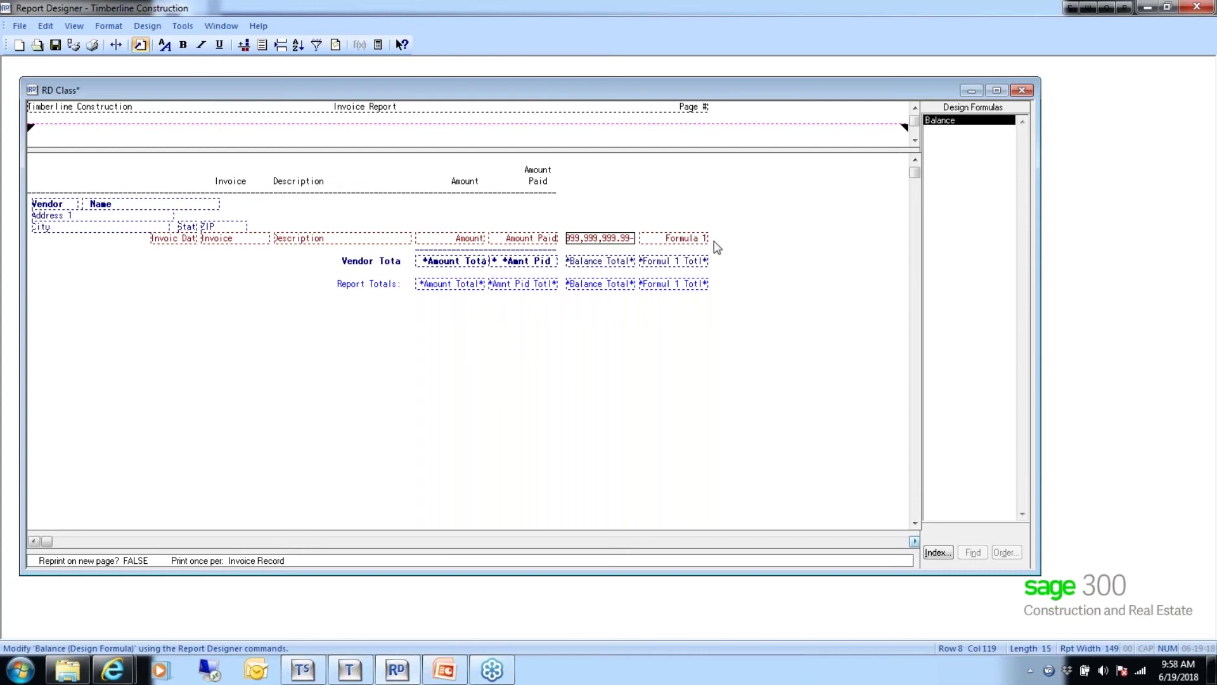
{"action": "left_click", "coordinate": [677, 243]}
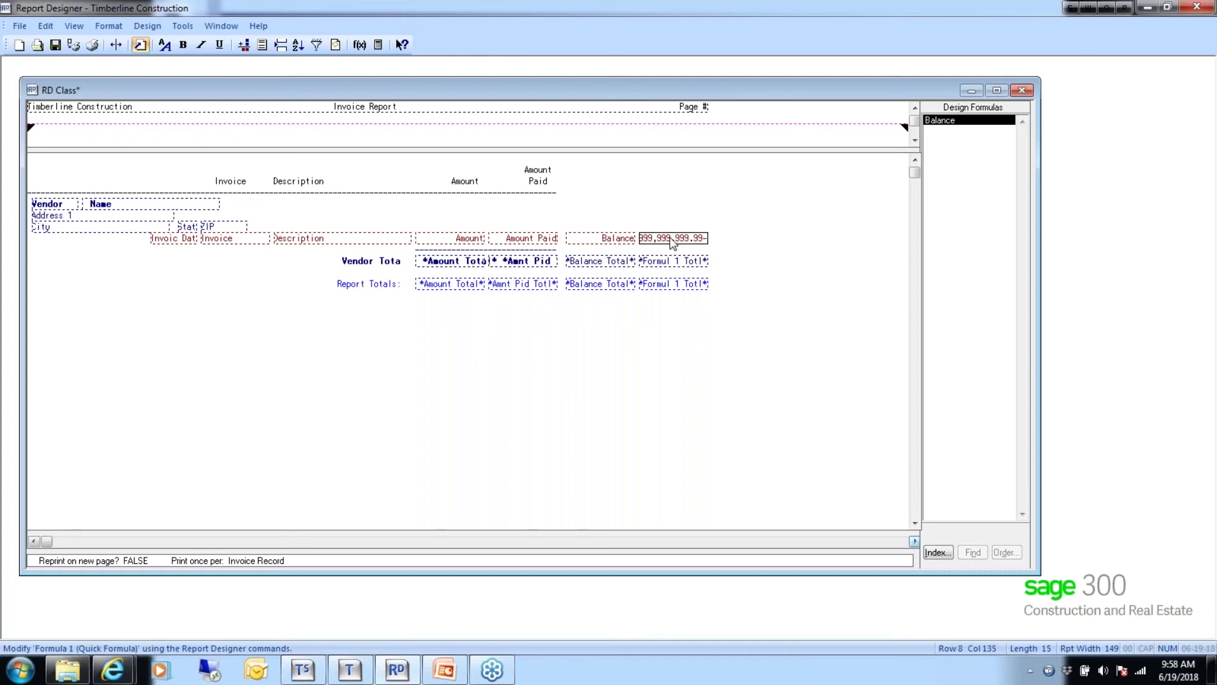
{"action": "double_click", "coordinate": [674, 243]}
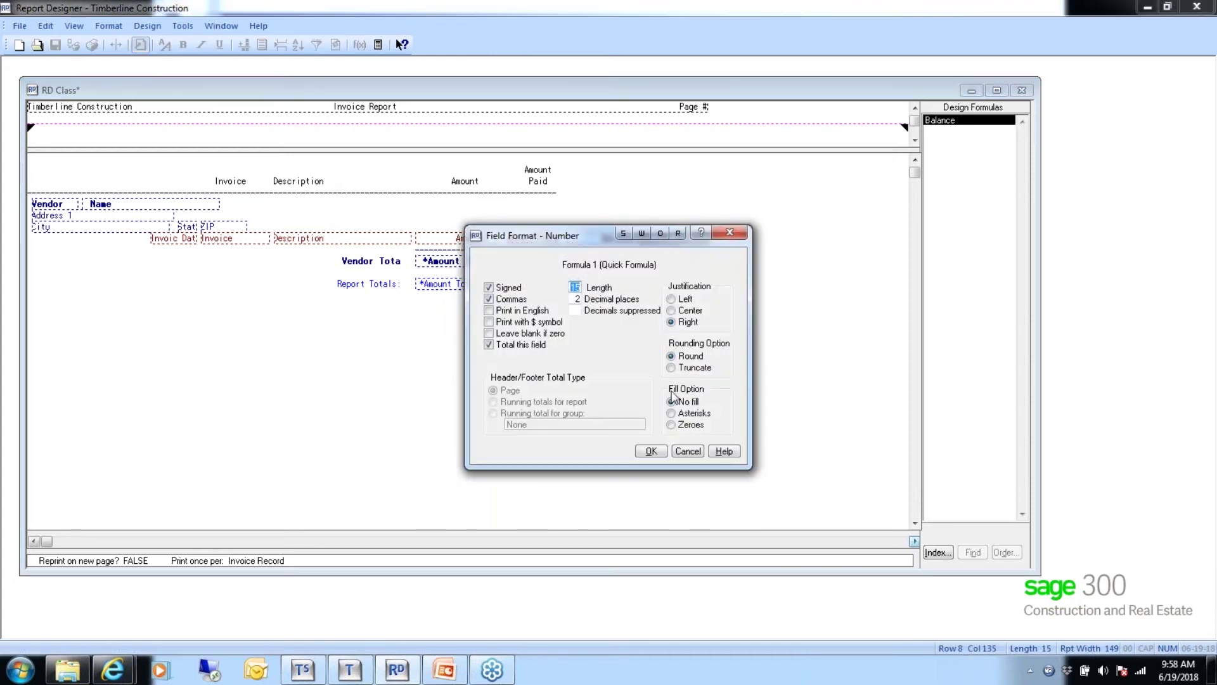
{"action": "left_click", "coordinate": [690, 452]}
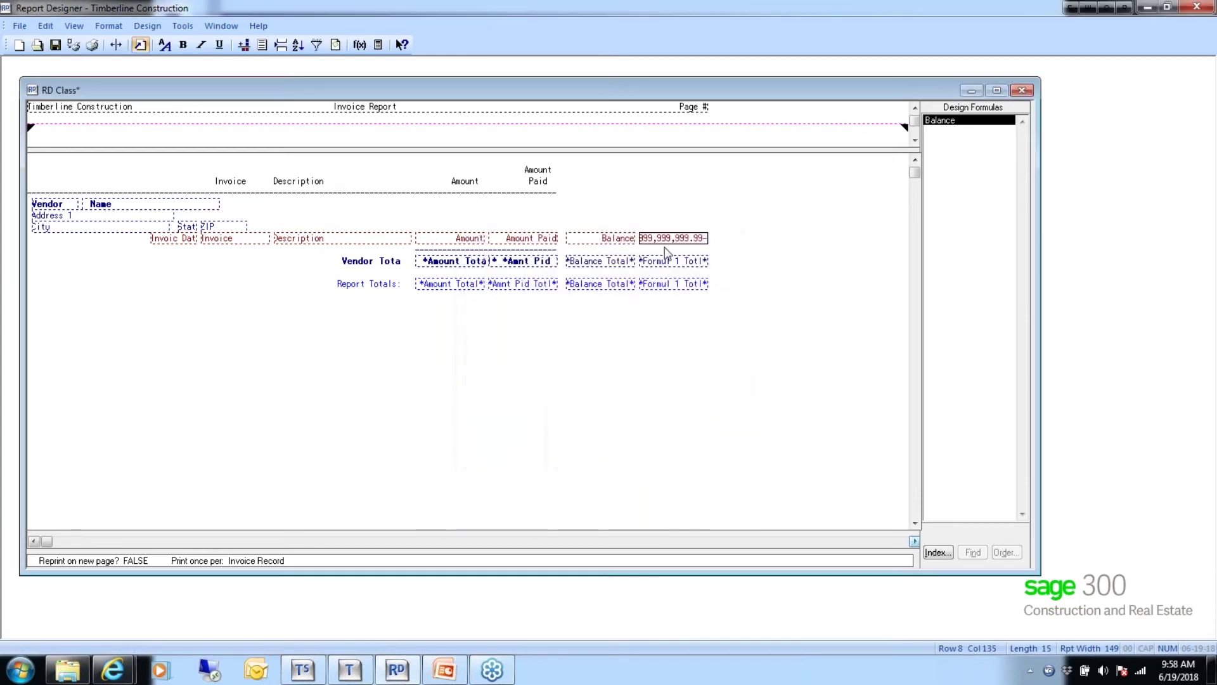
- Replace the expression of the quick formula after Balance on the detail line with Retainage Held - Retainage Paid
{"action": "left_click", "coordinate": [182, 26]}
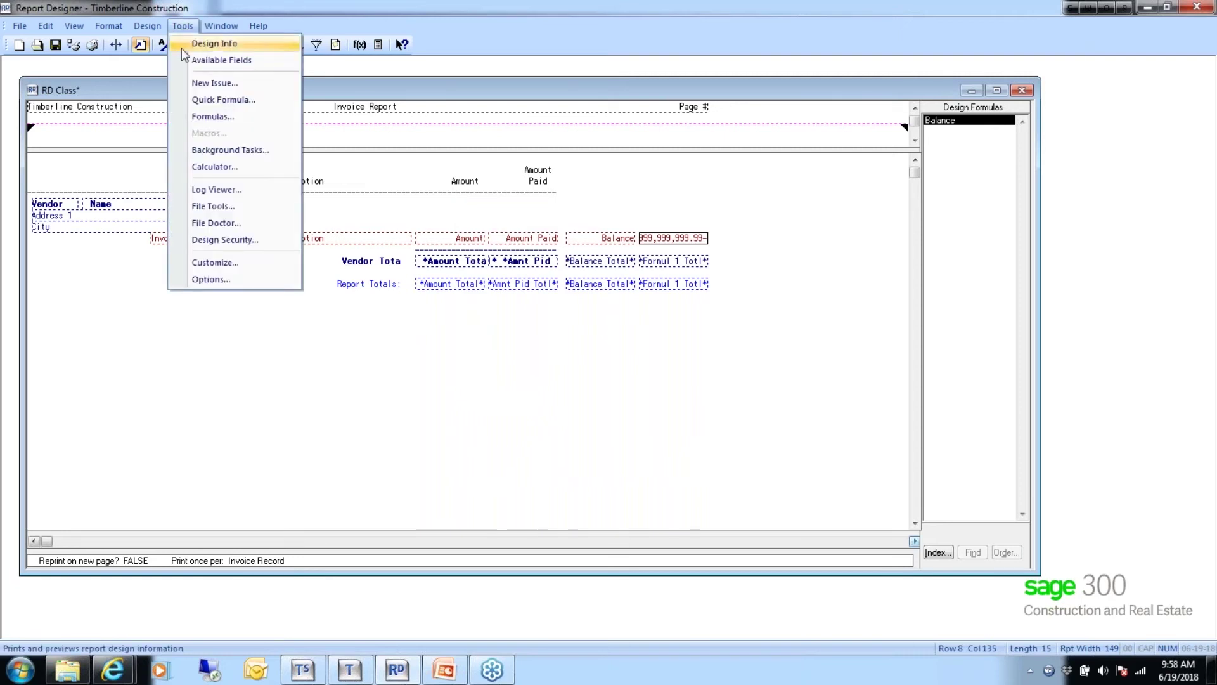
{"action": "left_click", "coordinate": [203, 101]}
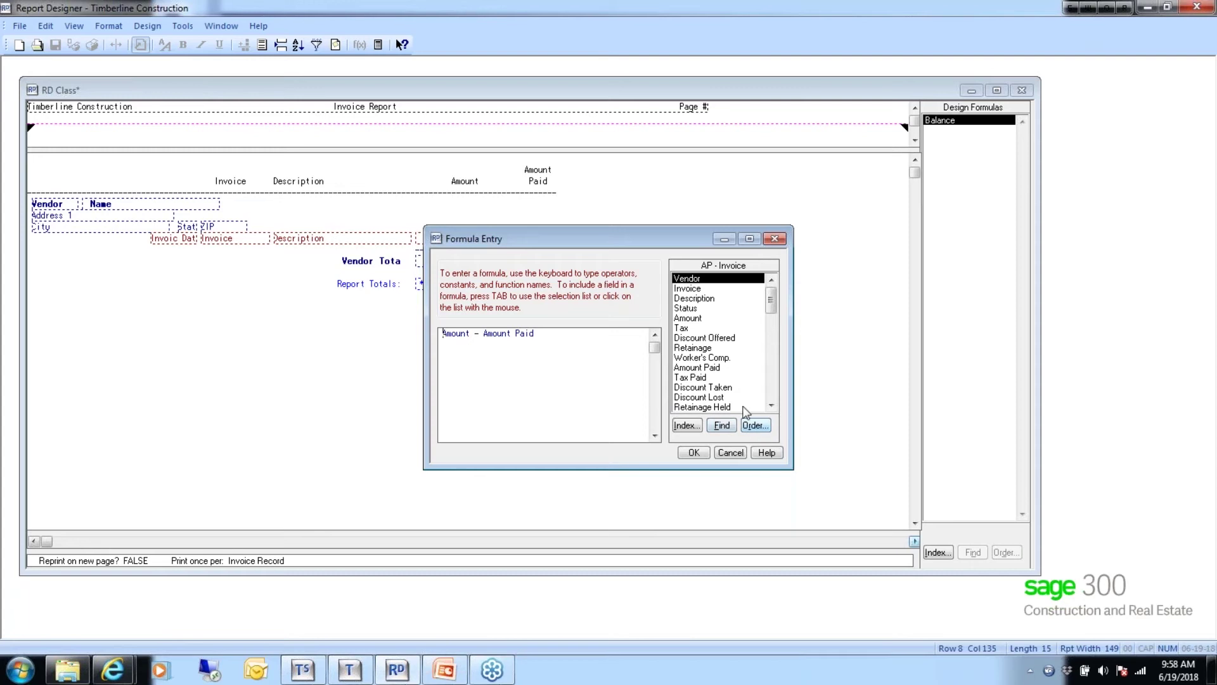
{"action": "left_click", "coordinate": [773, 406]}
{"action": "left_click", "coordinate": [773, 405]}
{"action": "left_click", "coordinate": [773, 405]}
{"action": "left_click", "coordinate": [772, 405]}
{"action": "left_click", "coordinate": [772, 406]}
{"action": "left_click", "coordinate": [772, 405]}
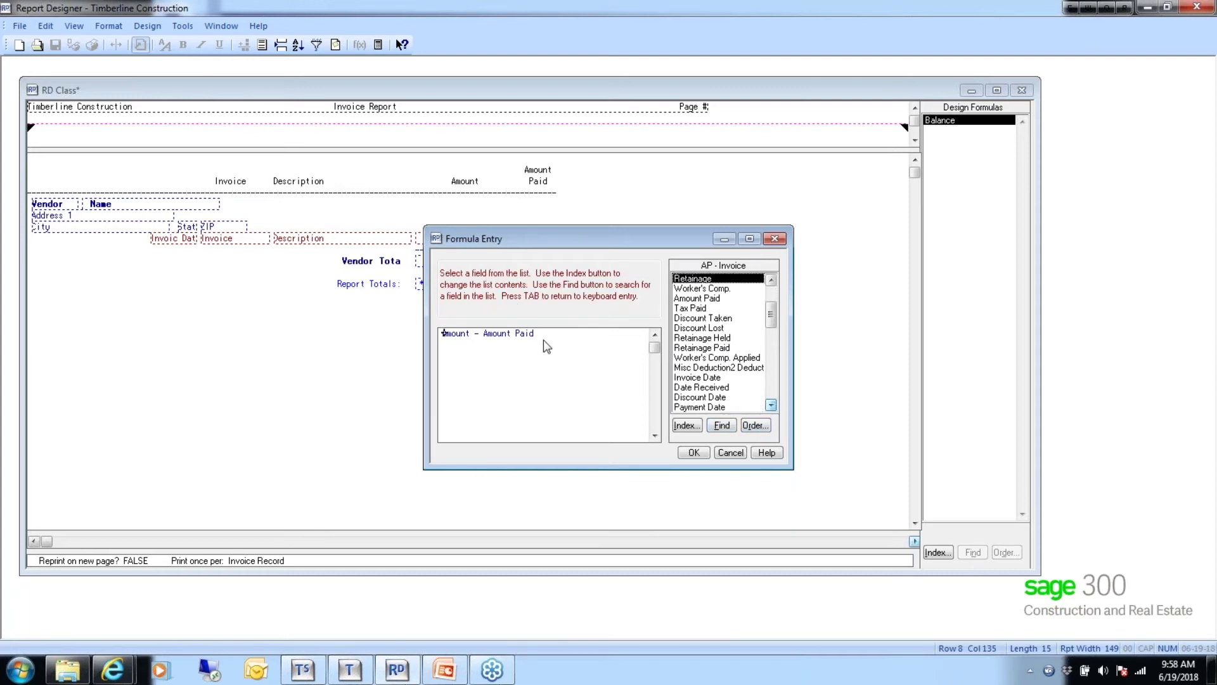
{"action": "left_click", "coordinate": [535, 333]}
{"action": "key", "text": "BackSpace"}
{"action": "key", "text": "BackSpace"}
{"action": "key", "text": "BackSpace"}
{"action": "key", "text": "BackSpace"}
{"action": "key", "text": "BackSpace"}
{"action": "key", "text": "BackSpace"}
{"action": "key", "text": "BackSpace"}
{"action": "key", "text": "BackSpace"}
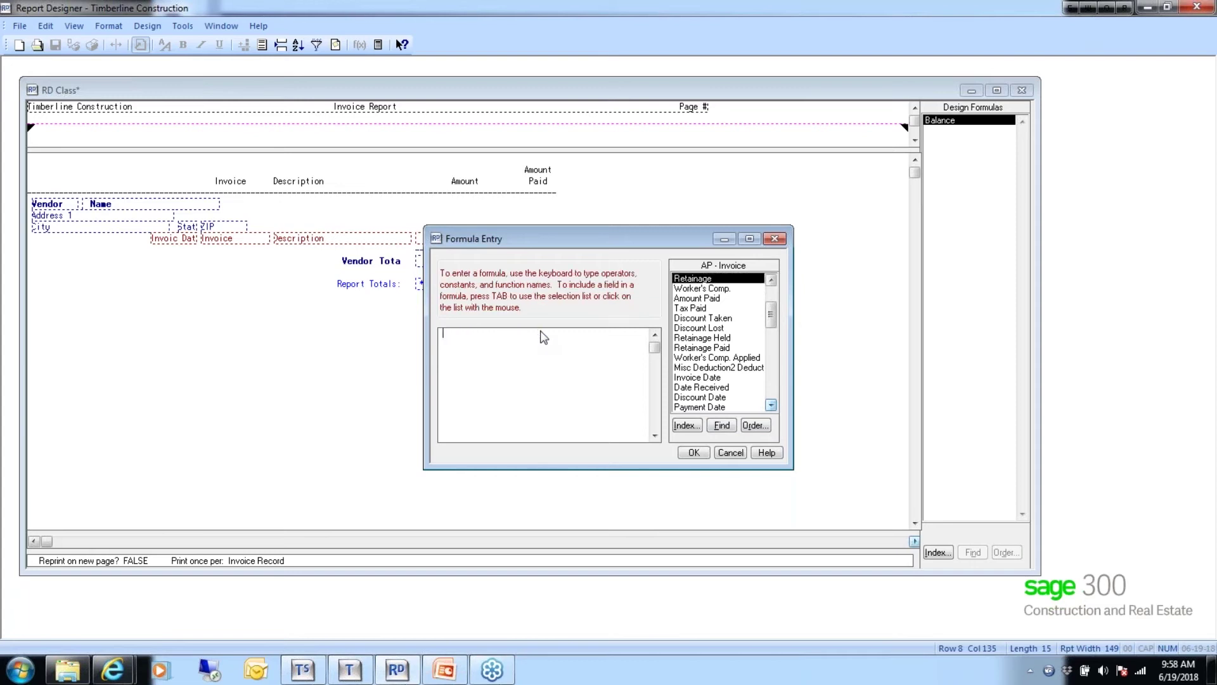
{"action": "left_click", "coordinate": [691, 340]}
{"action": "left_click", "coordinate": [691, 341]}
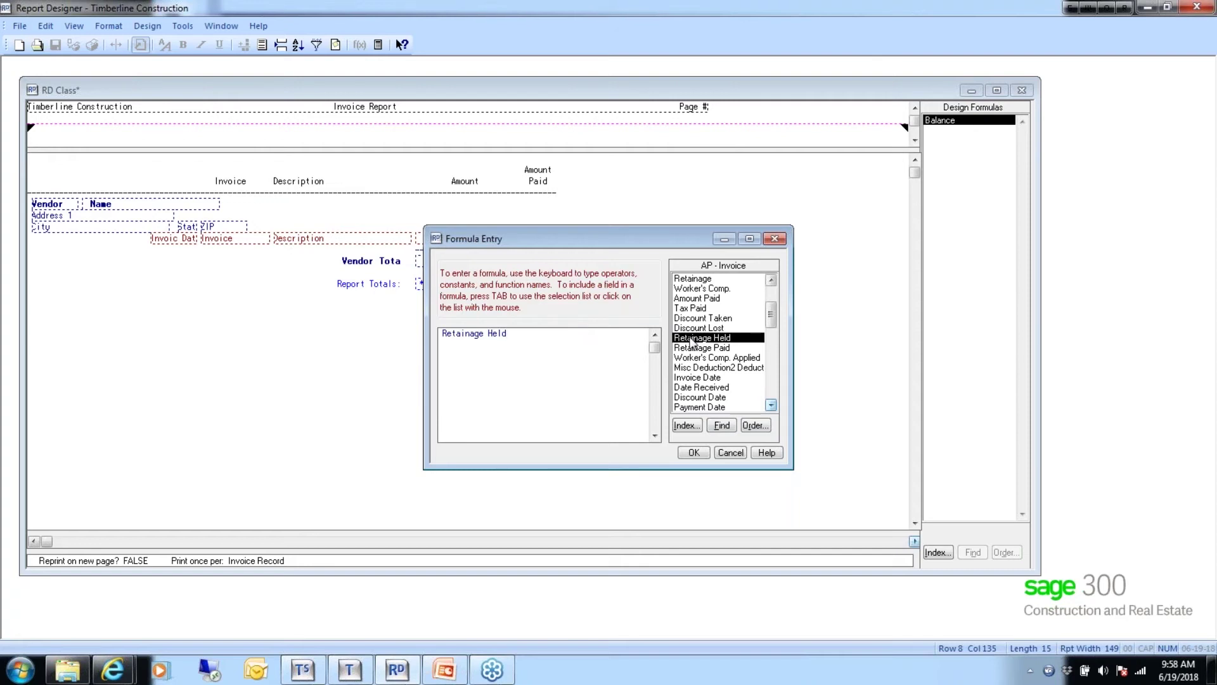
{"action": "type", "text": "-"}
{"action": "double_click", "coordinate": [694, 348]}
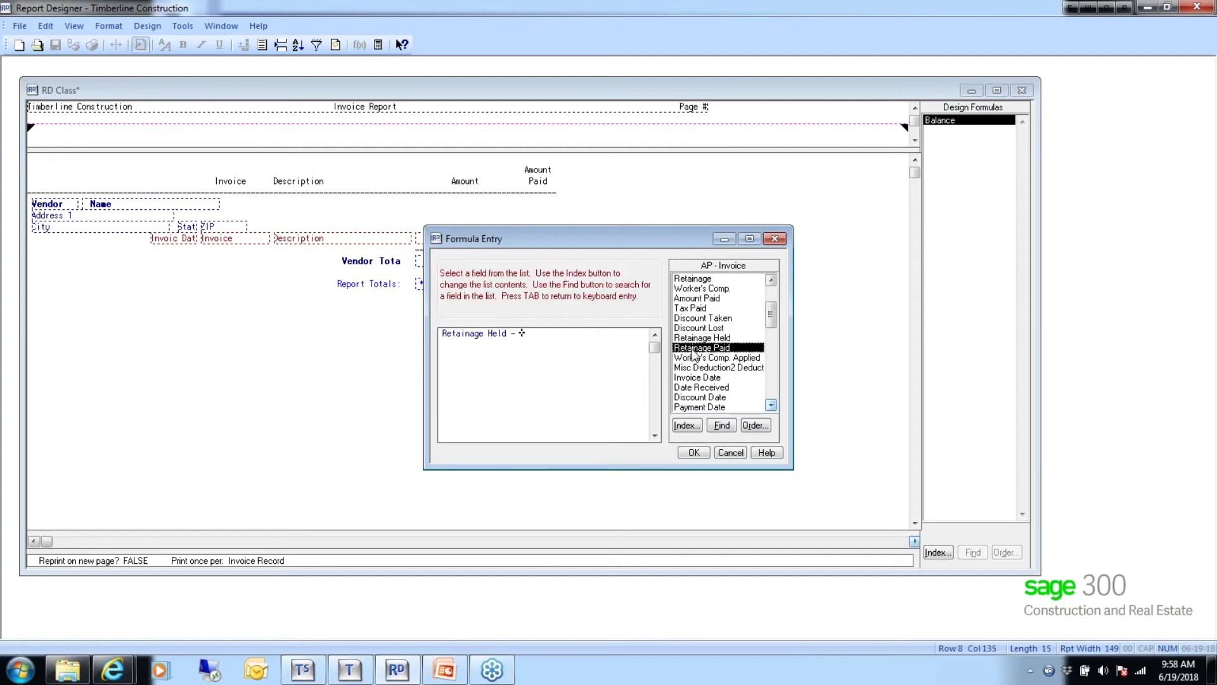
{"action": "left_click", "coordinate": [694, 452]}
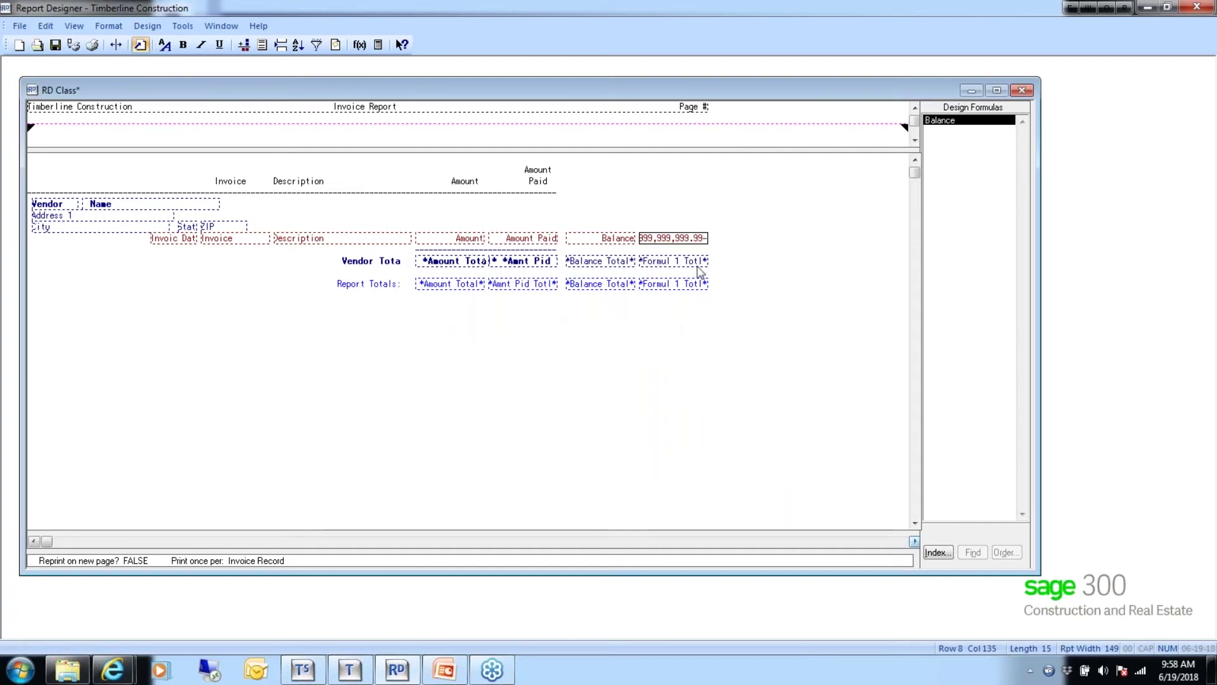
- Select the quick formula's vendor total and switch the available fields to the AP - Formulas field group
{"action": "left_click", "coordinate": [667, 263]}
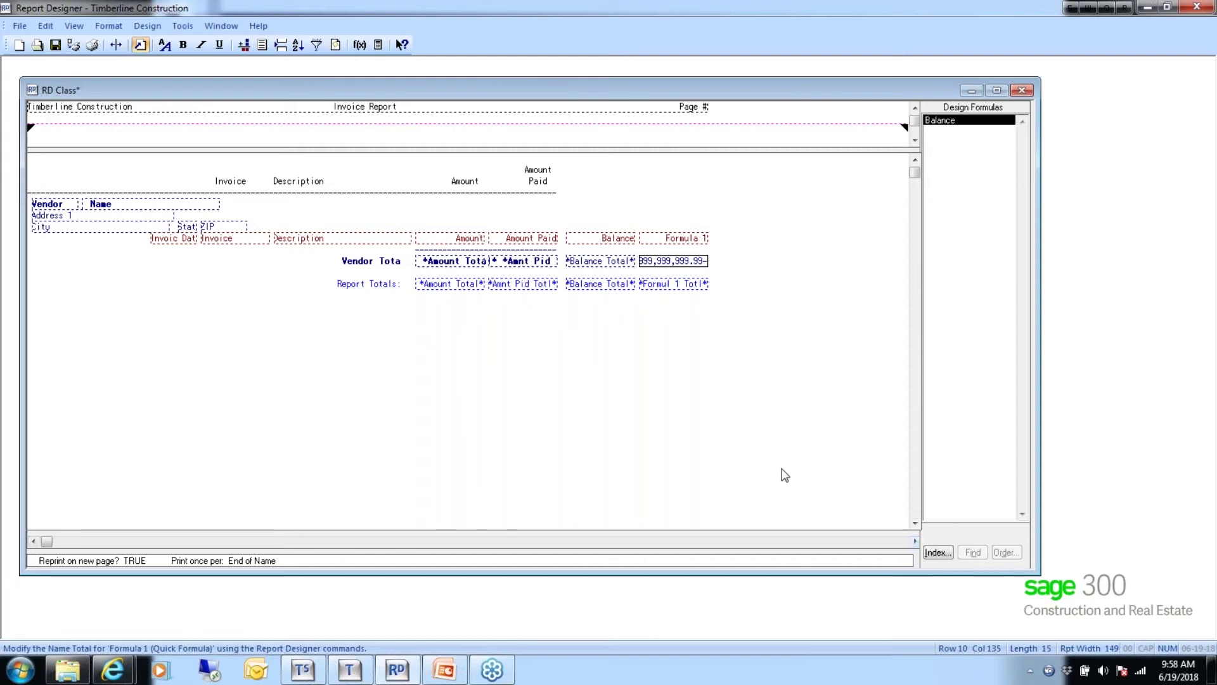
{"action": "left_click", "coordinate": [938, 552]}
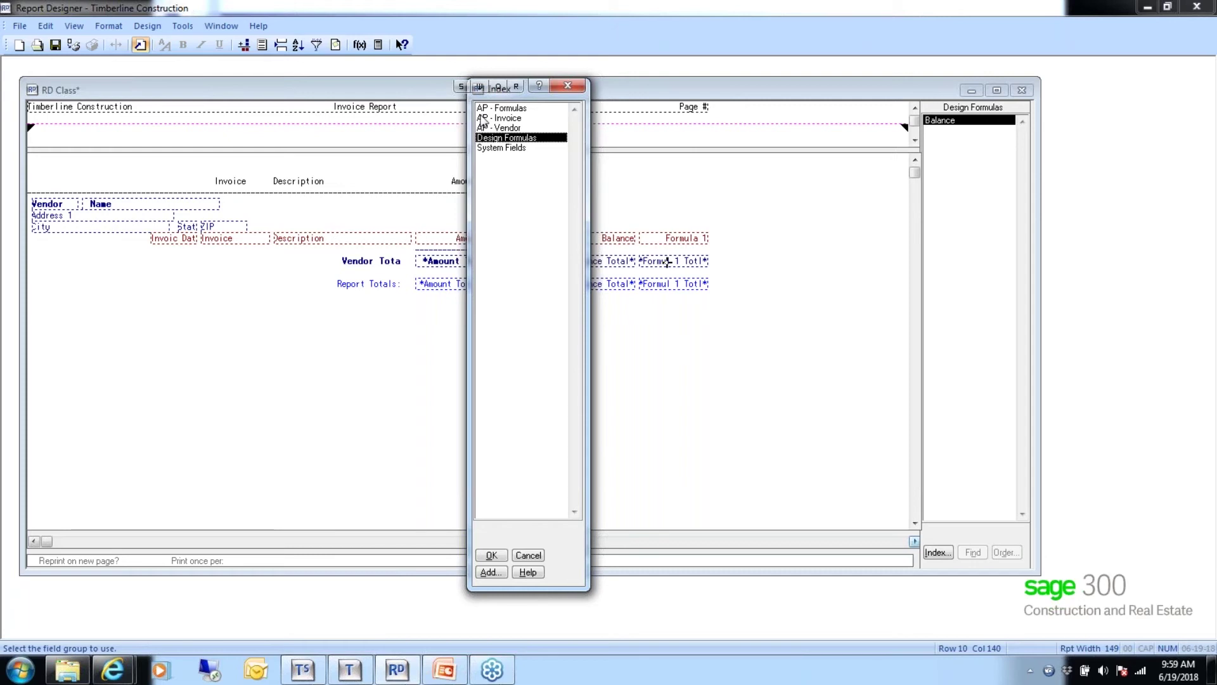
{"action": "left_click", "coordinate": [505, 109]}
{"action": "left_click", "coordinate": [488, 555]}
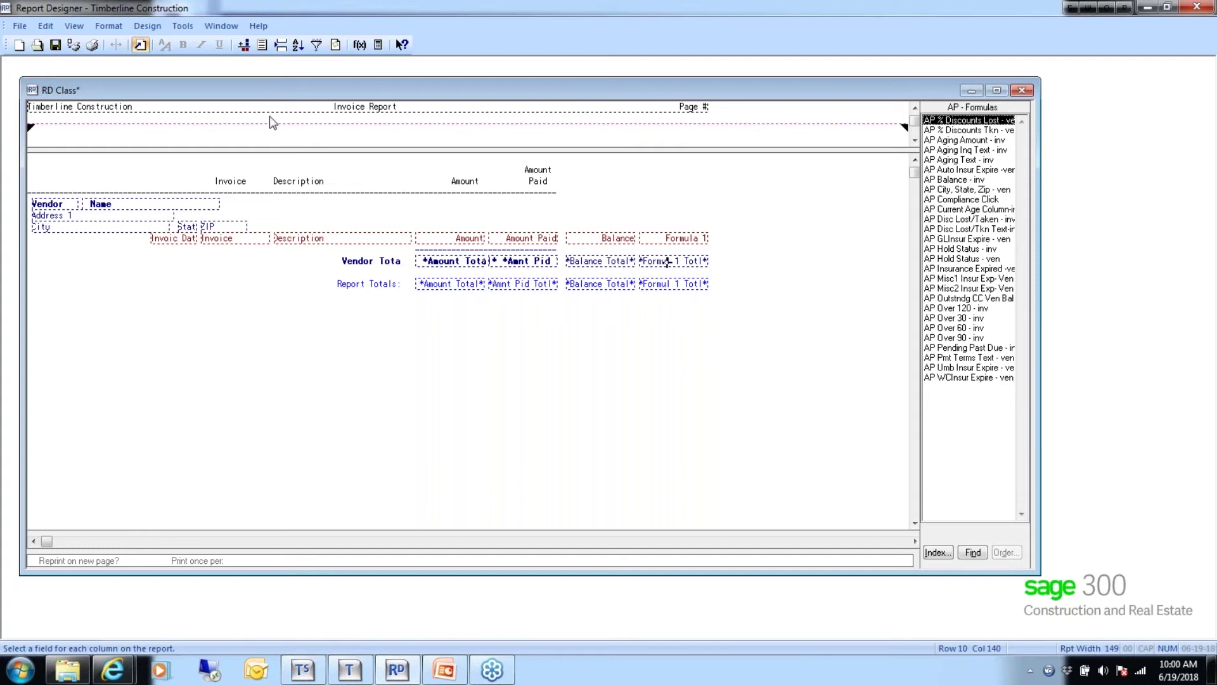
- Open the Balance design formula from the formula list and review its expression without changing it
{"action": "left_click", "coordinate": [182, 26]}
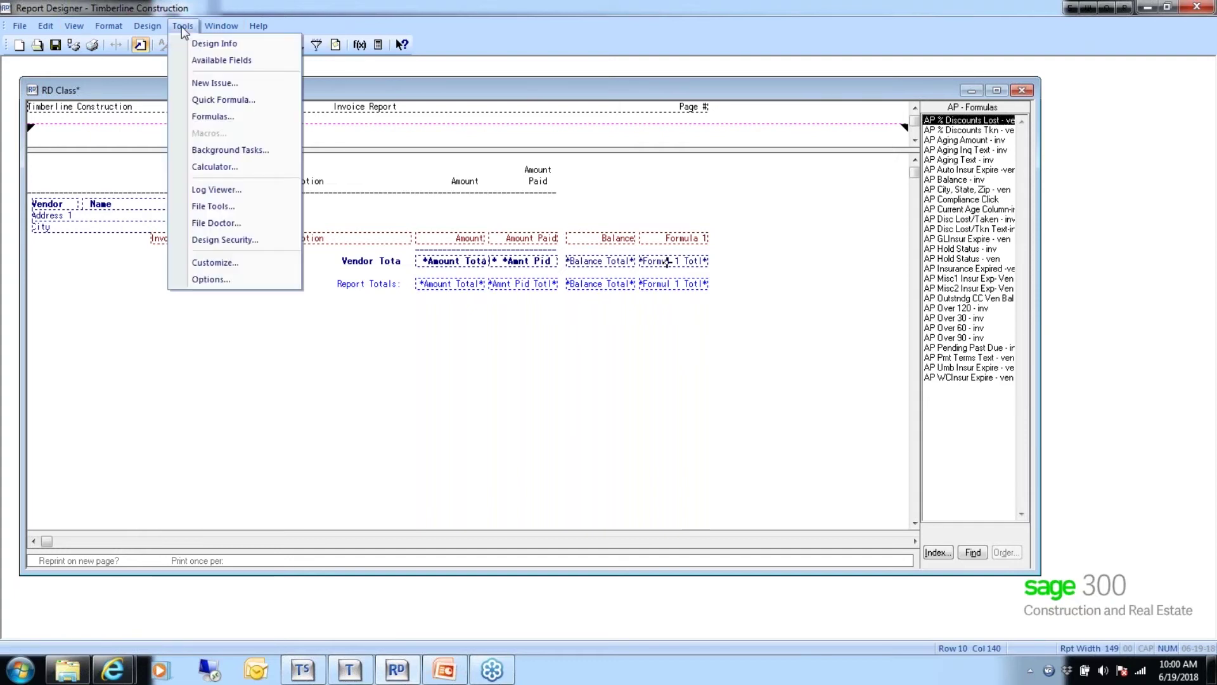
{"action": "left_click", "coordinate": [192, 115]}
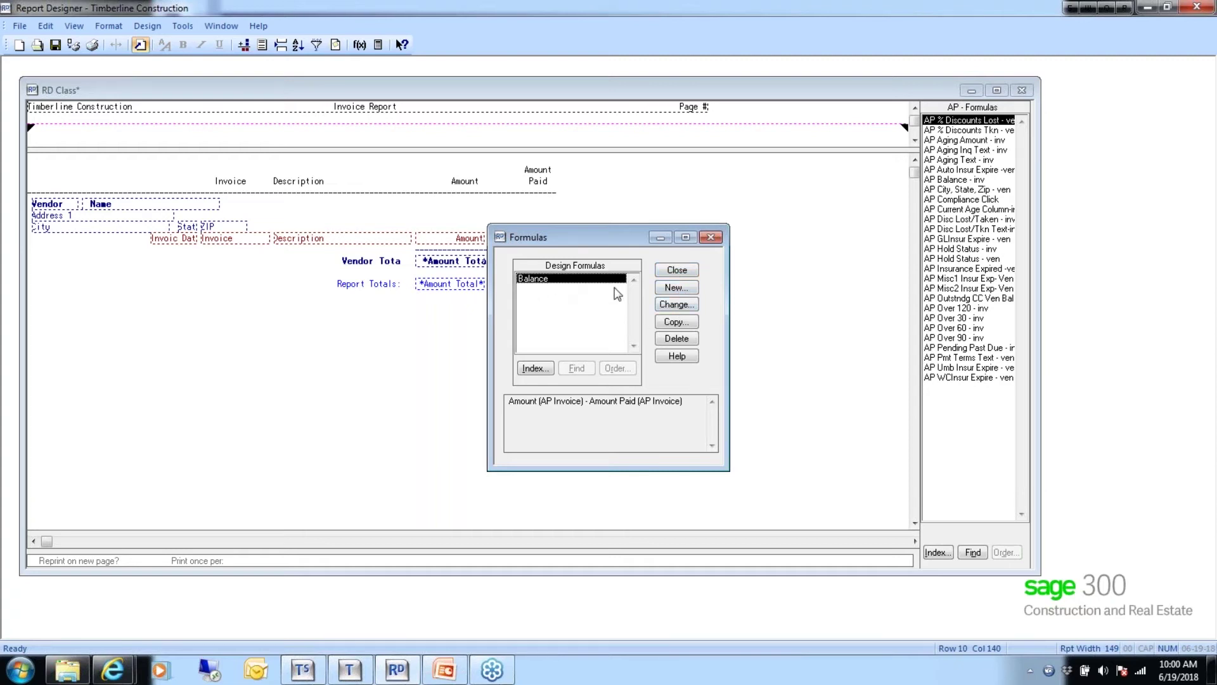
{"action": "left_click", "coordinate": [674, 307]}
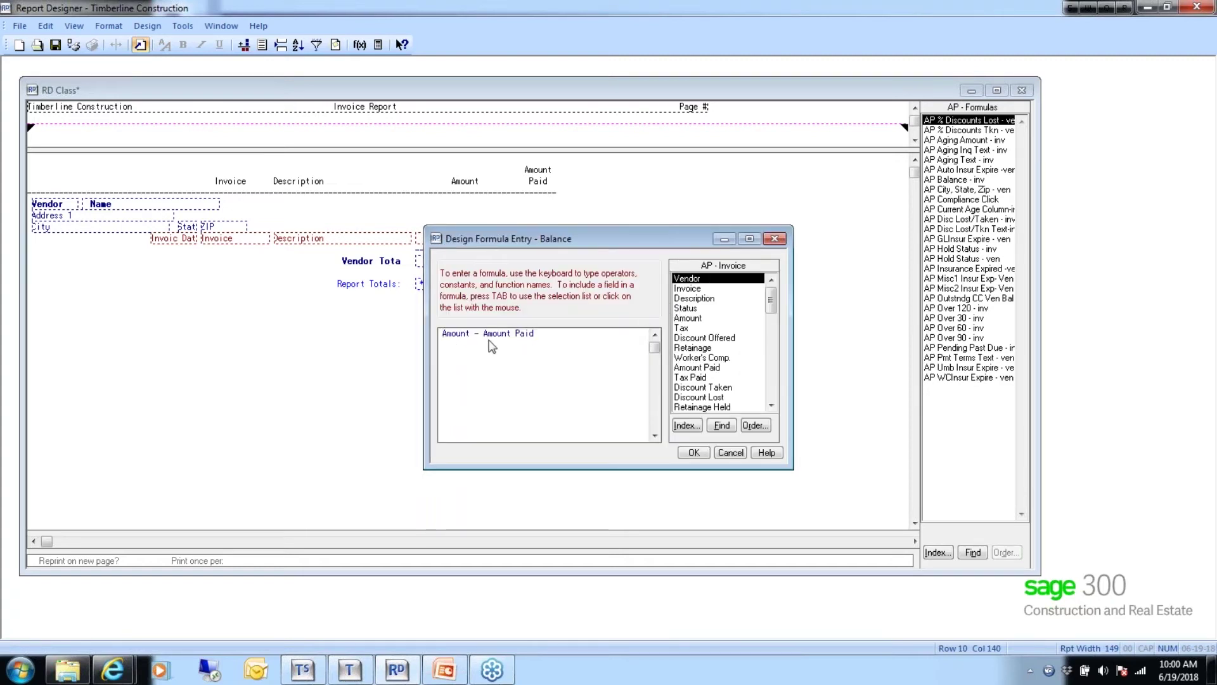
{"action": "left_click", "coordinate": [730, 452]}
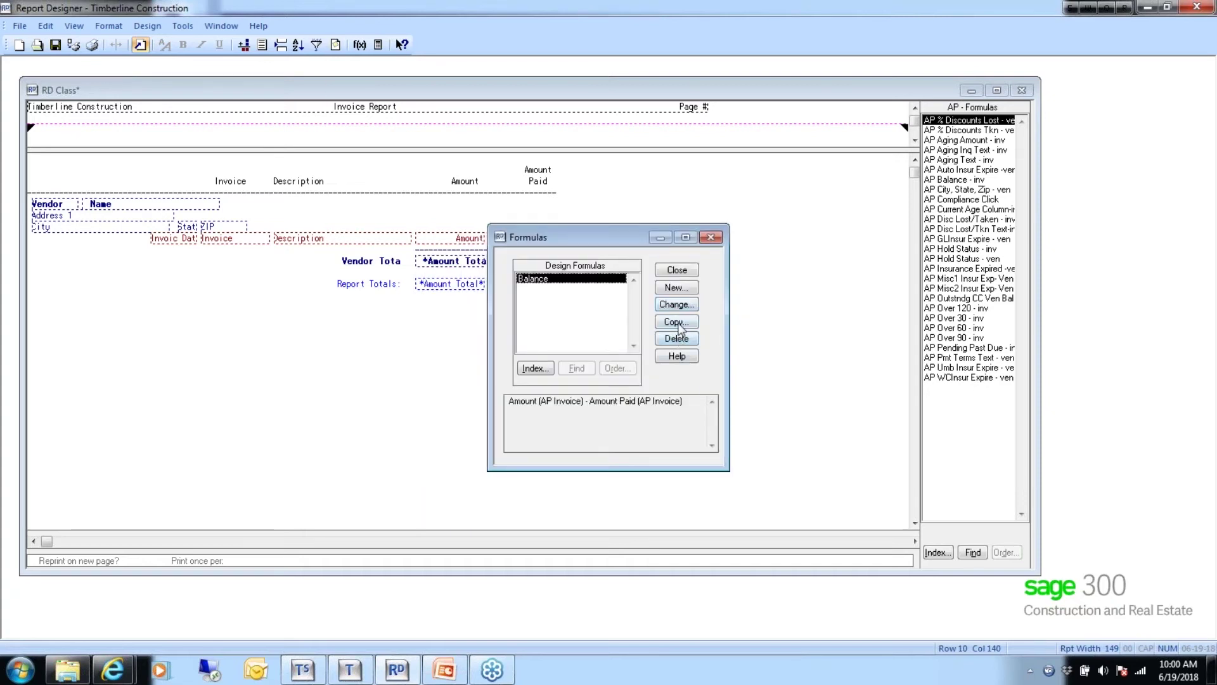
- Copy the Balance formula as Balance 2 in Design Formulas and check the copy's expression before closing the formula list
{"action": "left_click", "coordinate": [676, 322]}
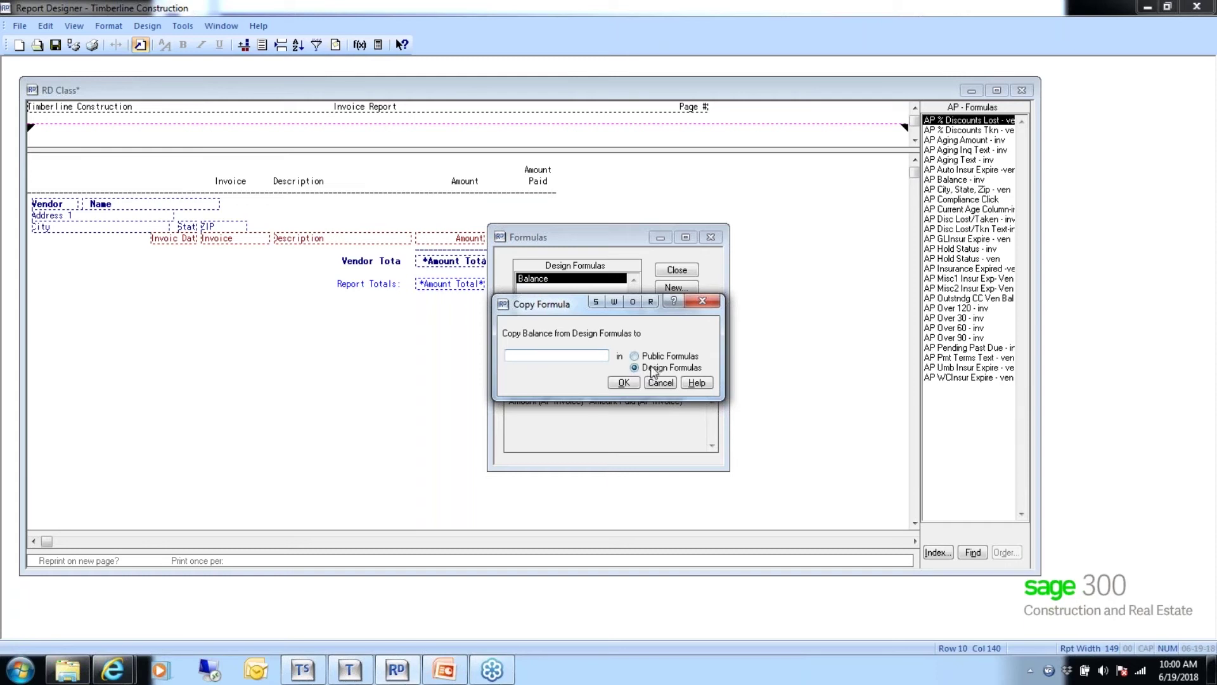
{"action": "left_click", "coordinate": [504, 355]}
{"action": "type", "text": "Balance 2"}
{"action": "left_click", "coordinate": [623, 383]}
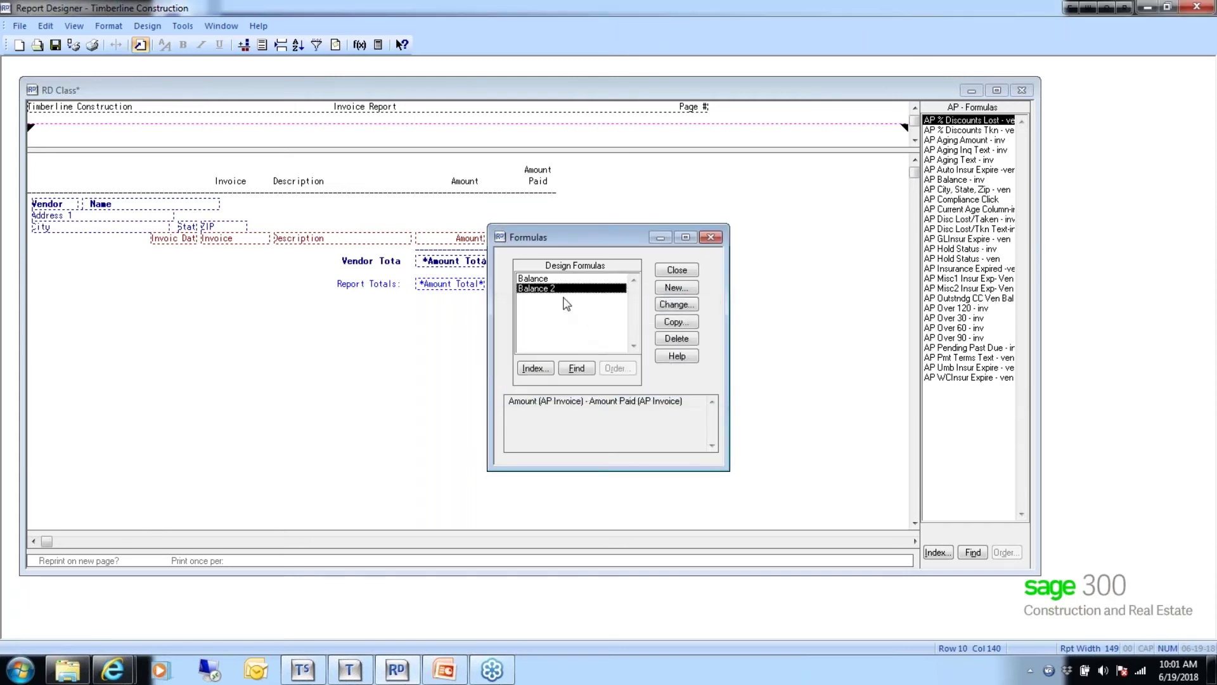
{"action": "left_click", "coordinate": [666, 308]}
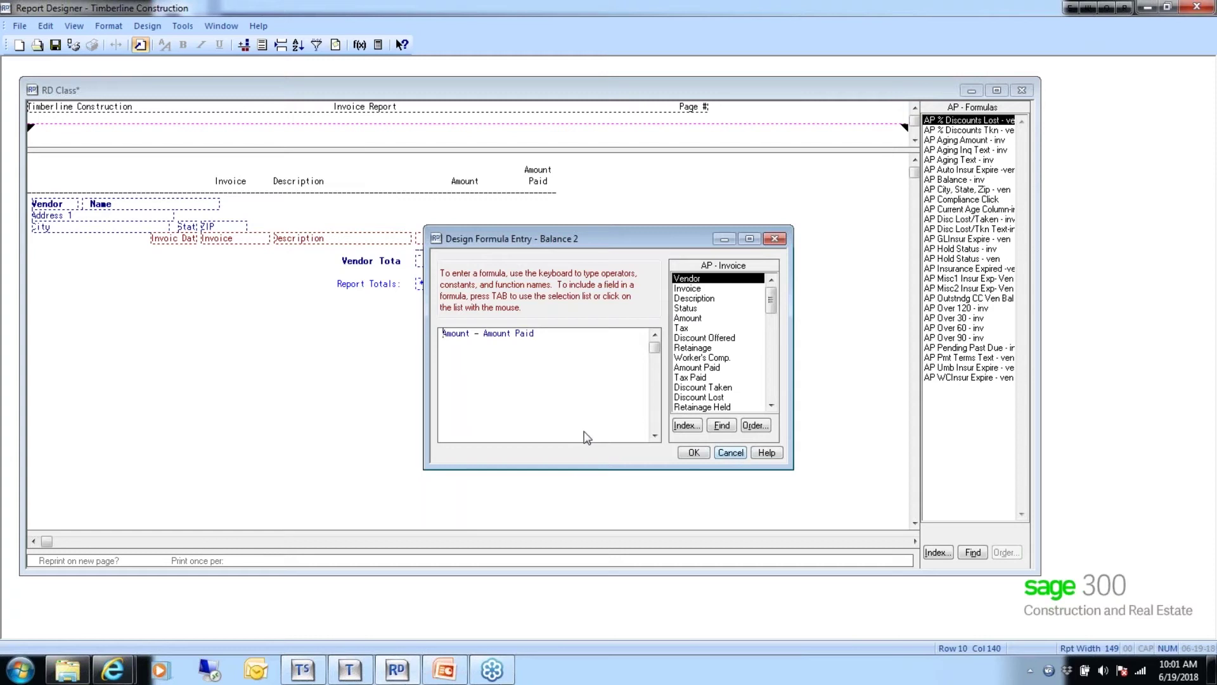
{"action": "left_click", "coordinate": [729, 453]}
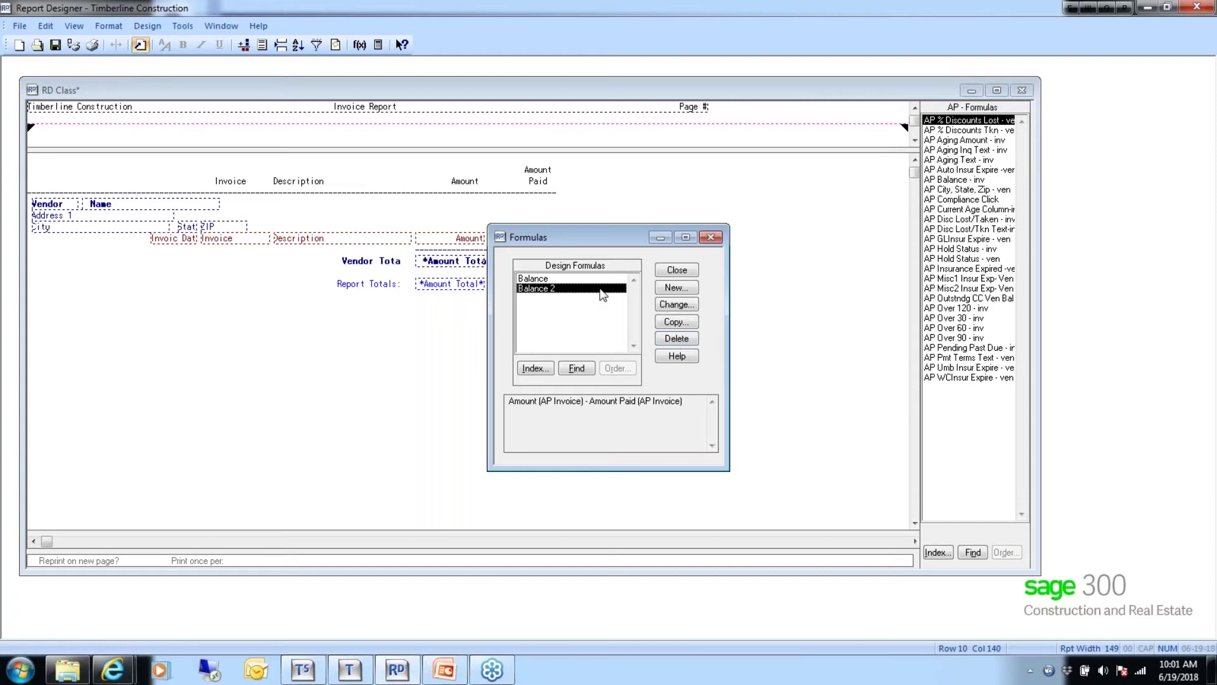
{"action": "left_click", "coordinate": [676, 271]}
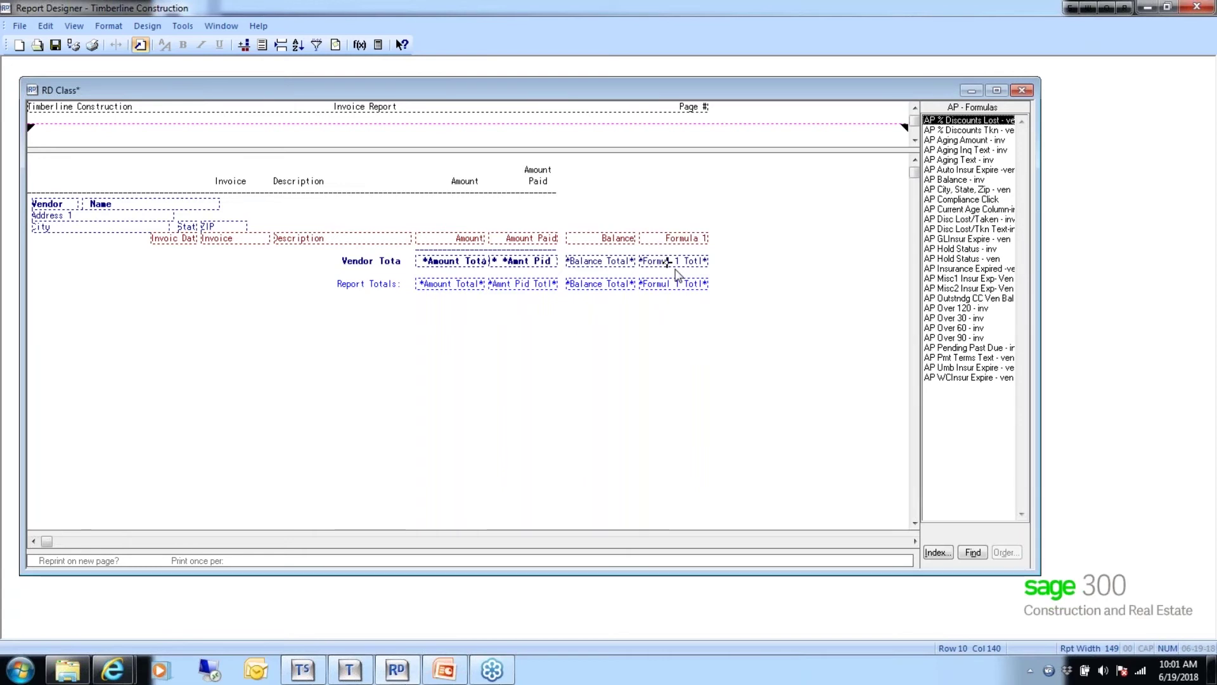
- Switch to the PowerPoint slide show to view the function rules slide
{"action": "left_click", "coordinate": [449, 677]}
{"action": "left_click", "coordinate": [421, 569]}
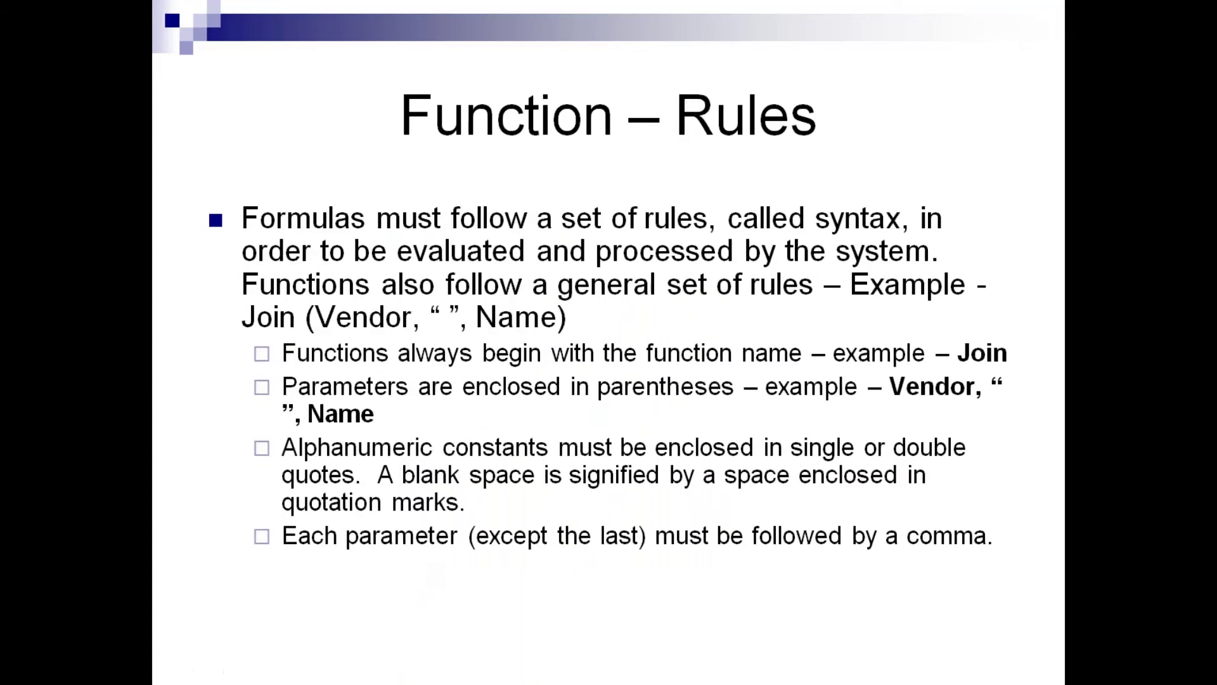
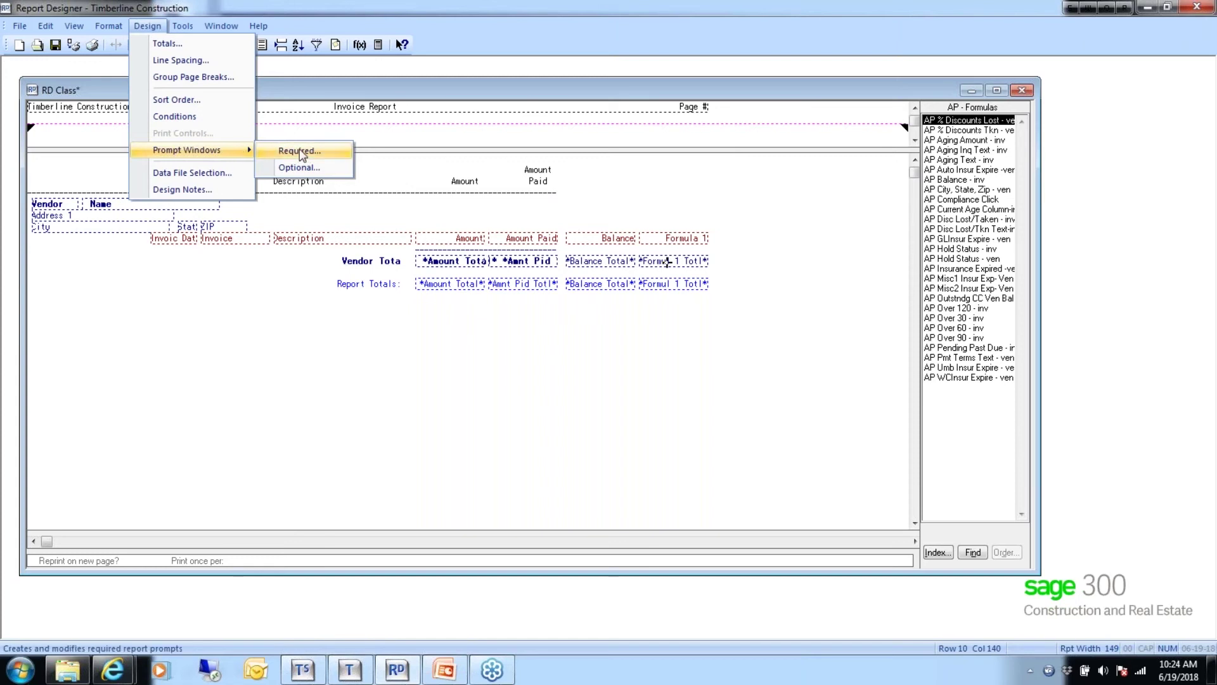
- Open the design's required prompt window and start a new prompt field in the middle of it
{"action": "left_click", "coordinate": [300, 150]}
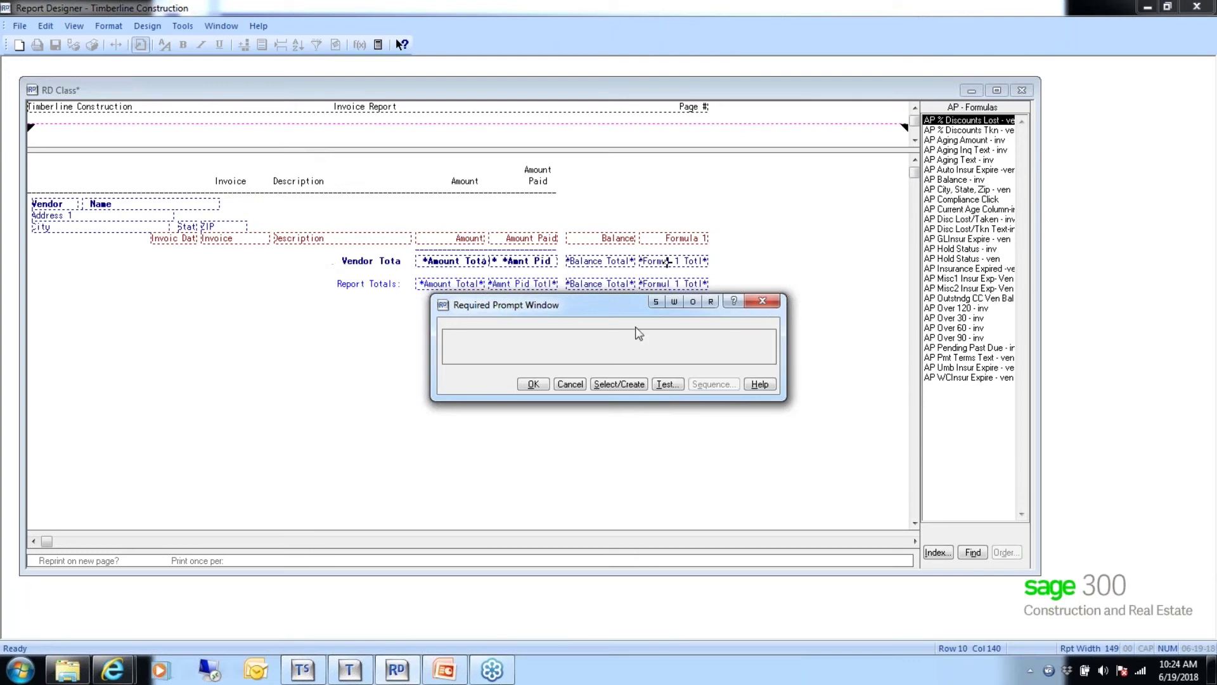
{"action": "left_click_drag", "start_coordinate": [588, 304], "coordinate": [441, 216]}
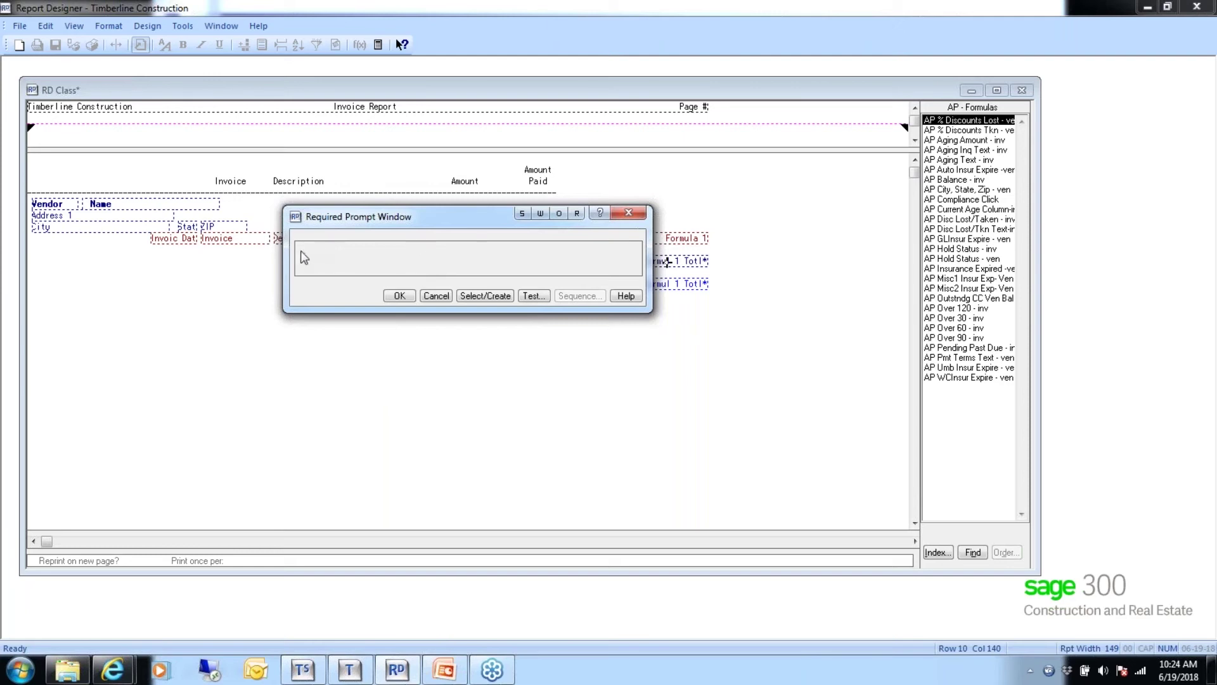
{"action": "left_click", "coordinate": [427, 258]}
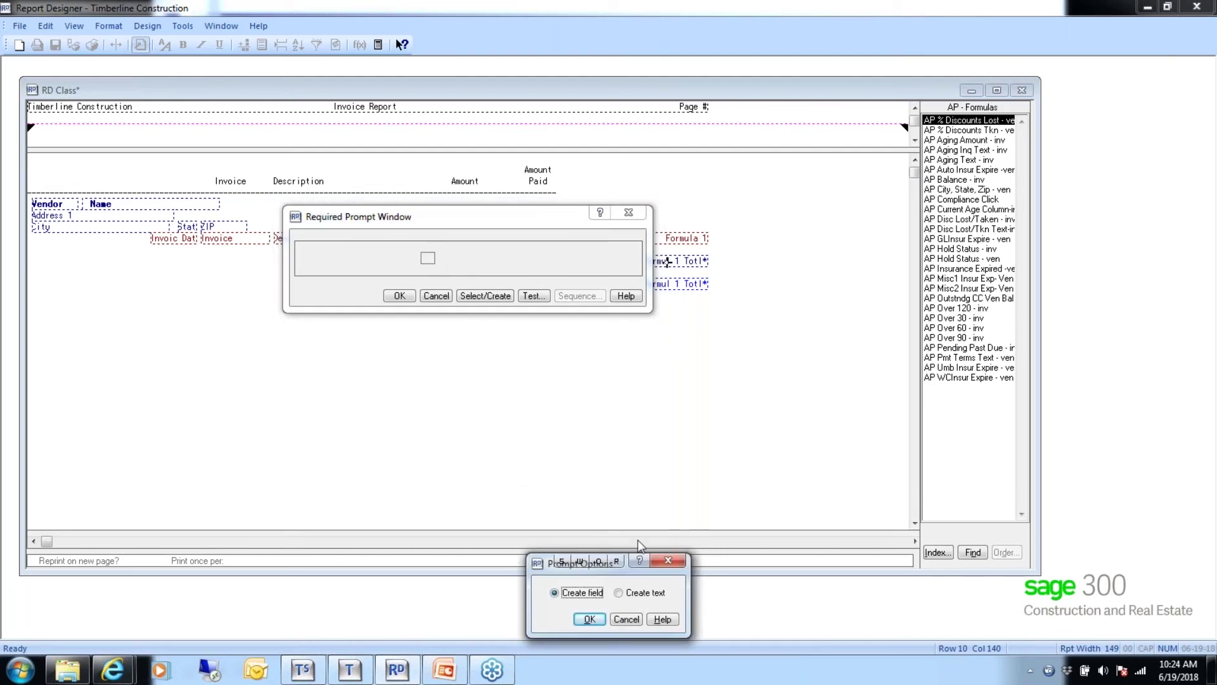
{"action": "left_click_drag", "start_coordinate": [627, 569], "coordinate": [490, 367]}
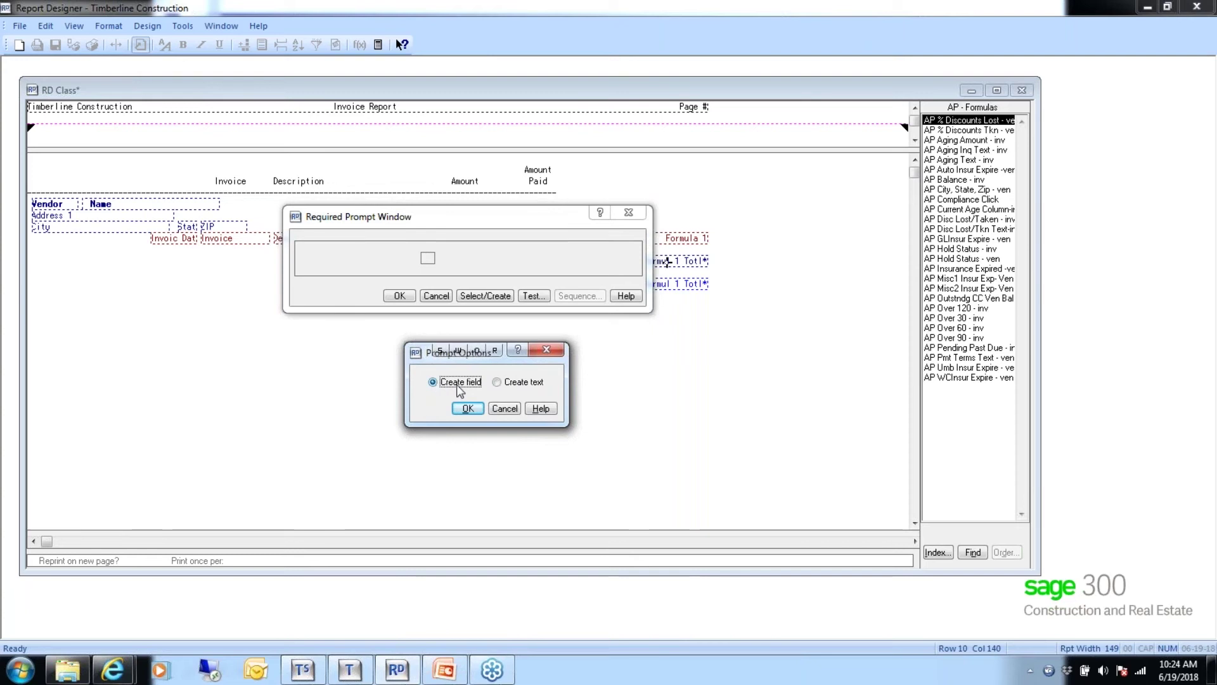
{"action": "left_click", "coordinate": [467, 408]}
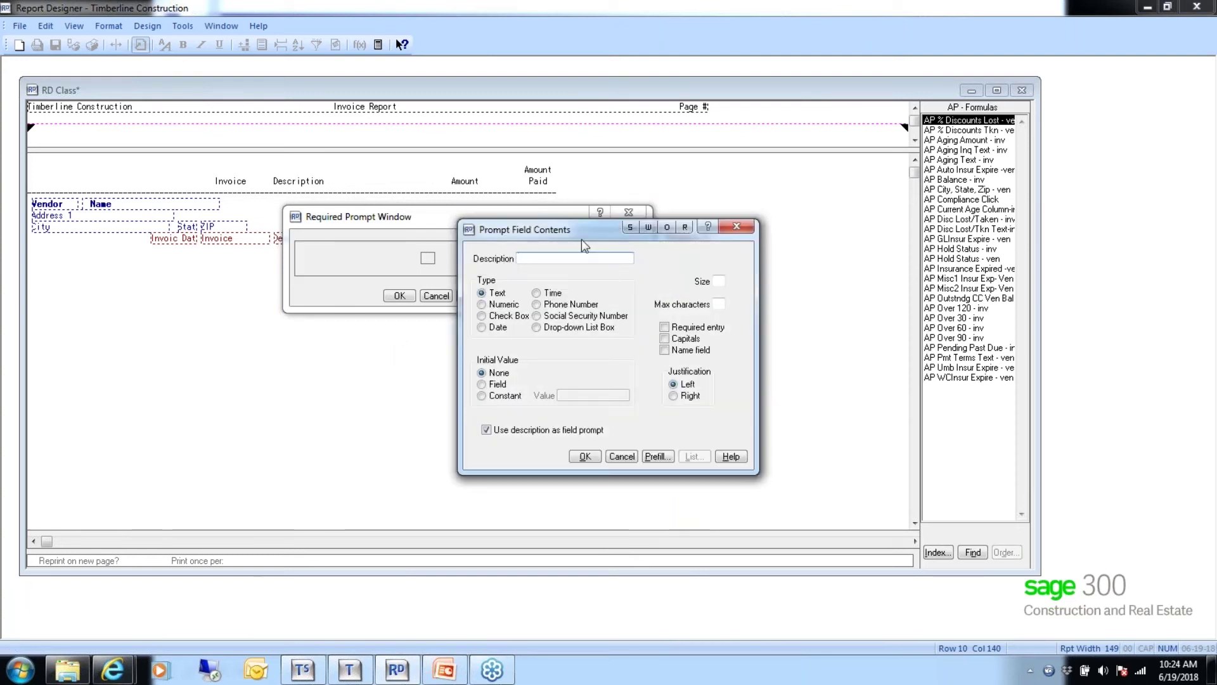
{"action": "left_click_drag", "start_coordinate": [583, 232], "coordinate": [502, 243]}
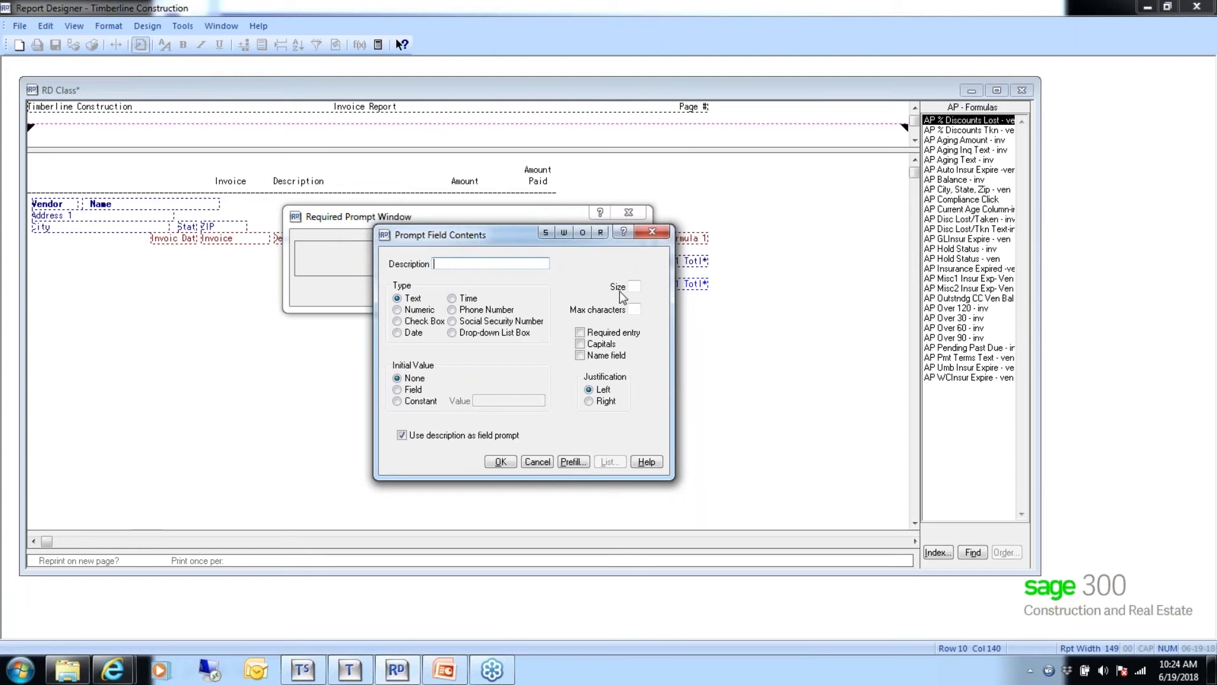
- Define the prompt field with the description "Starting Invoice Date:", the Date type and required entry
{"action": "type", "text": "Starting Invoice Date:"}
{"action": "left_click", "coordinate": [400, 334]}
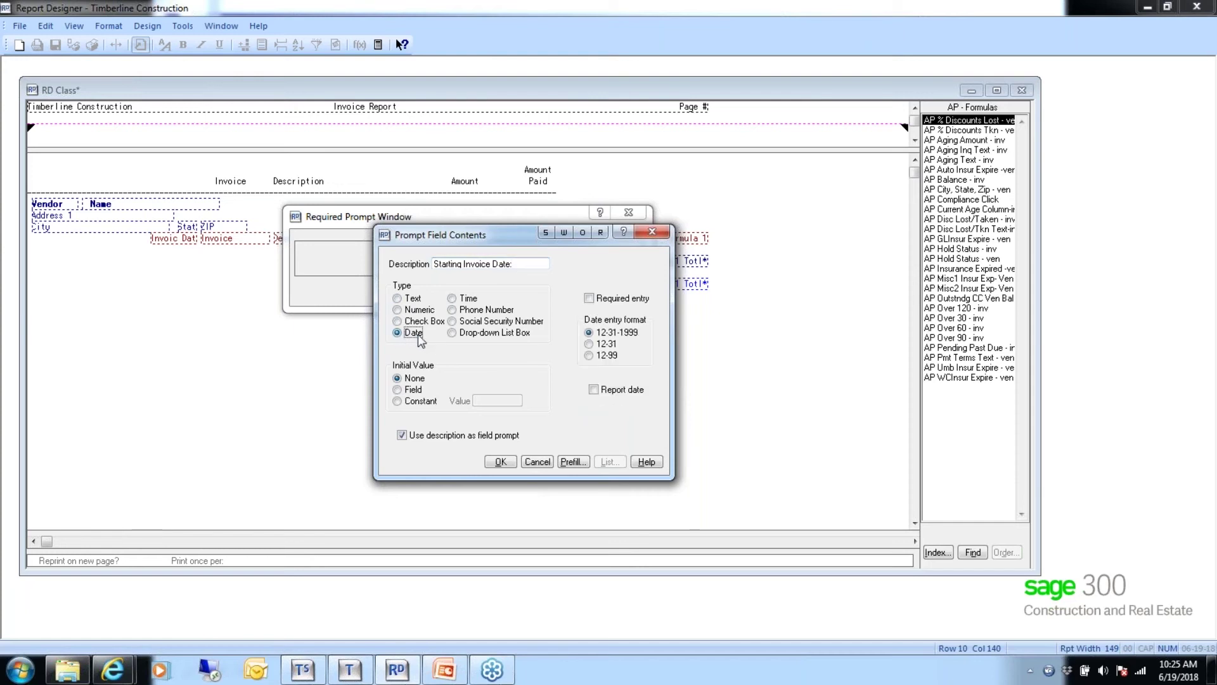
{"action": "left_click", "coordinate": [406, 300]}
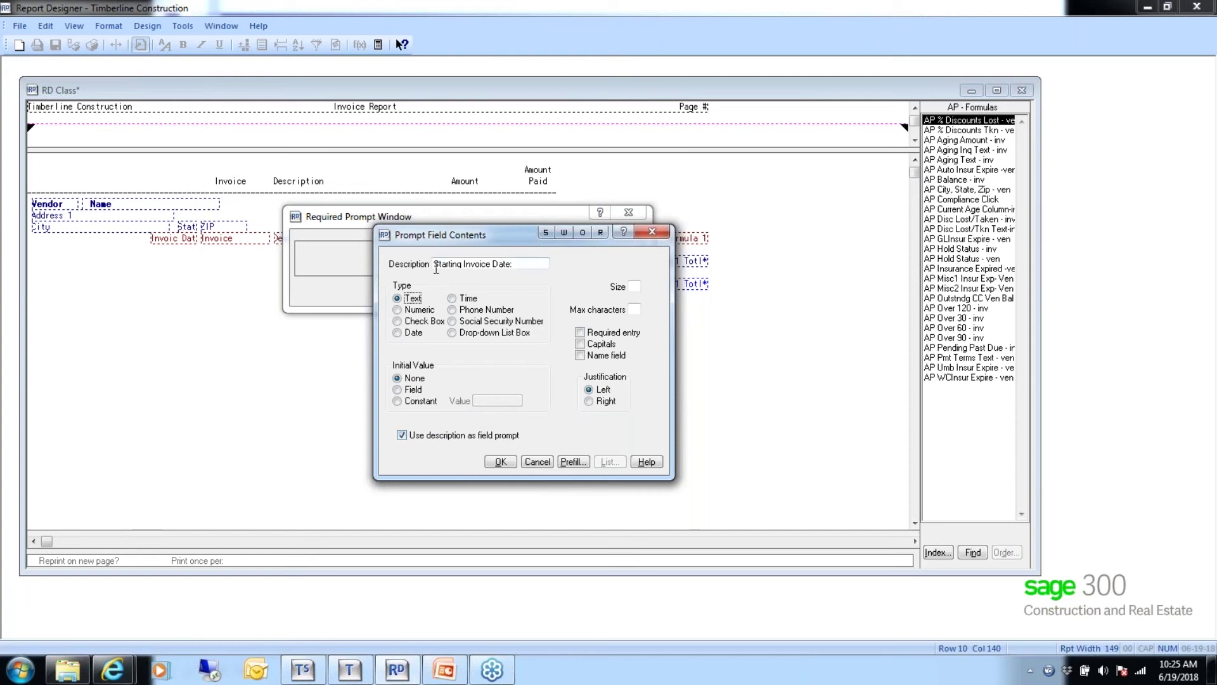
{"action": "type", "text": ":"}
{"action": "left_click", "coordinate": [397, 332]}
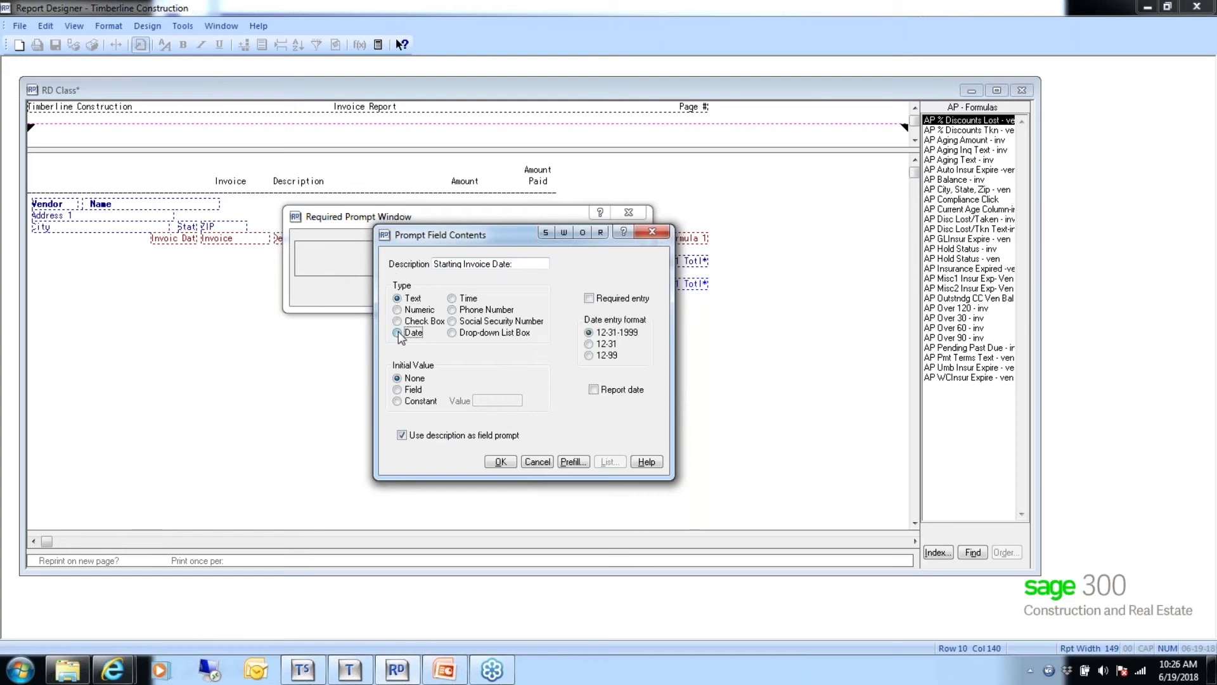
{"action": "left_click", "coordinate": [589, 299]}
{"action": "left_click", "coordinate": [501, 461]}
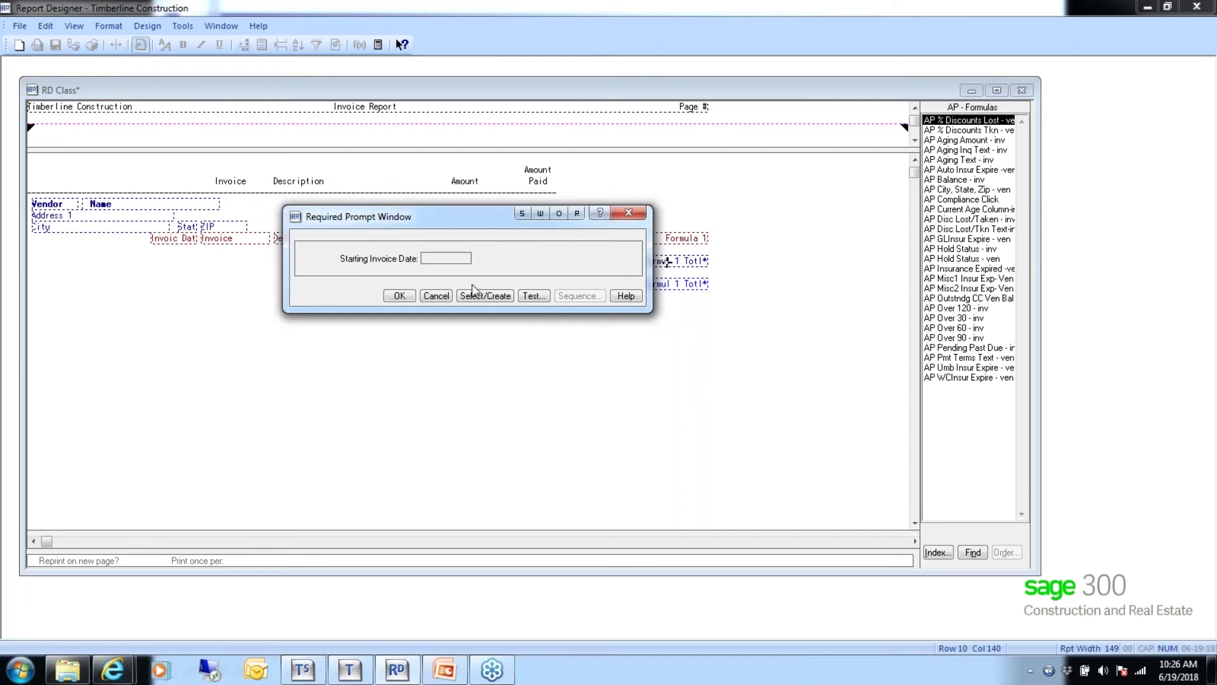
- Add a second prompt field beside the starting date with the description "Ending Date:", the Date type and required entry
{"action": "left_click", "coordinate": [565, 260]}
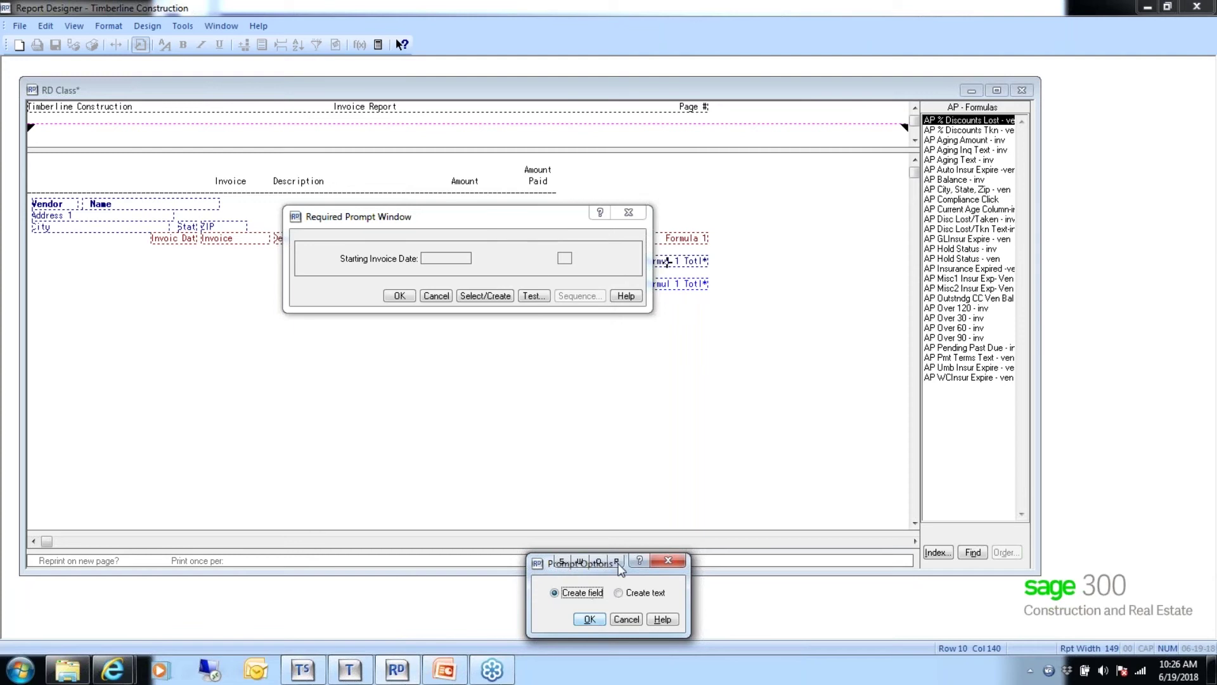
{"action": "left_click", "coordinate": [590, 619]}
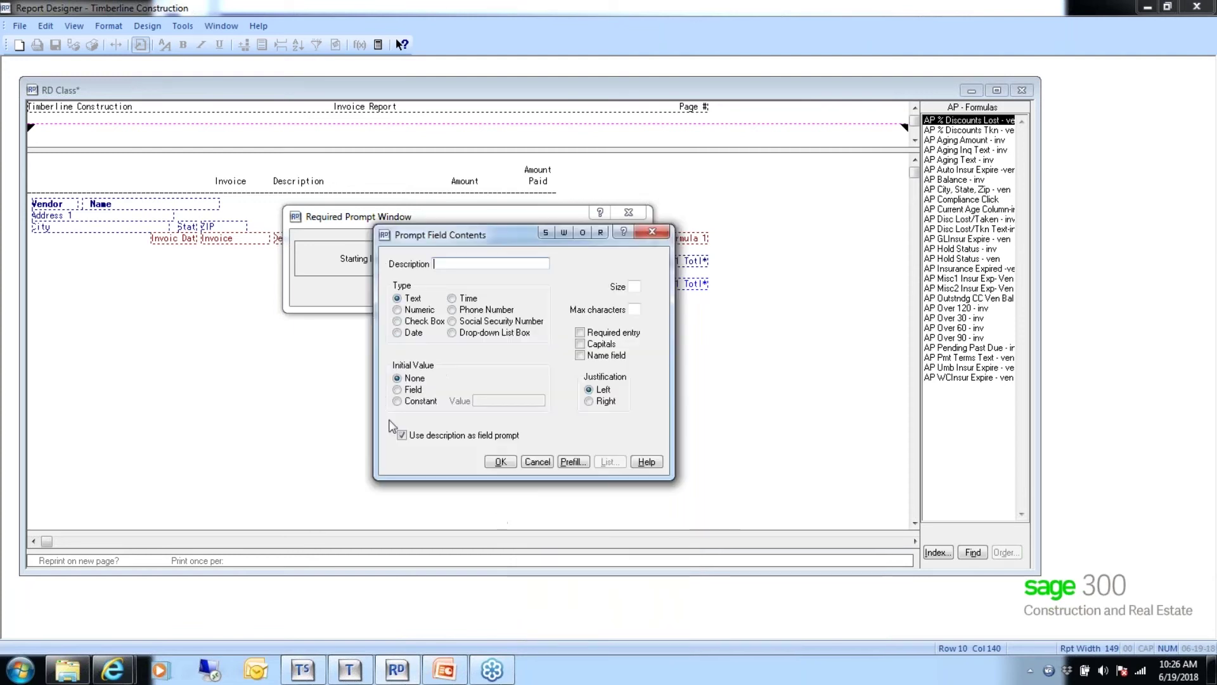
{"action": "type", "text": "Ending Date"}
{"action": "type", "text": ":"}
{"action": "left_click", "coordinate": [419, 333]}
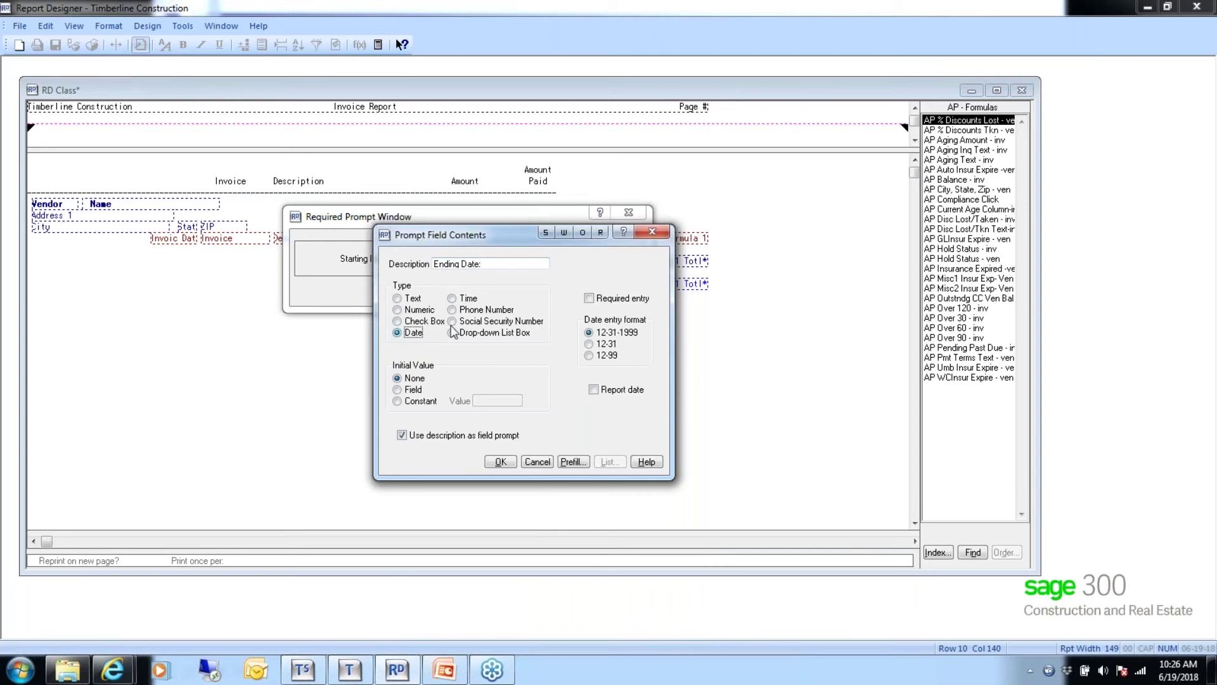
{"action": "left_click", "coordinate": [589, 299]}
{"action": "left_click", "coordinate": [499, 462]}
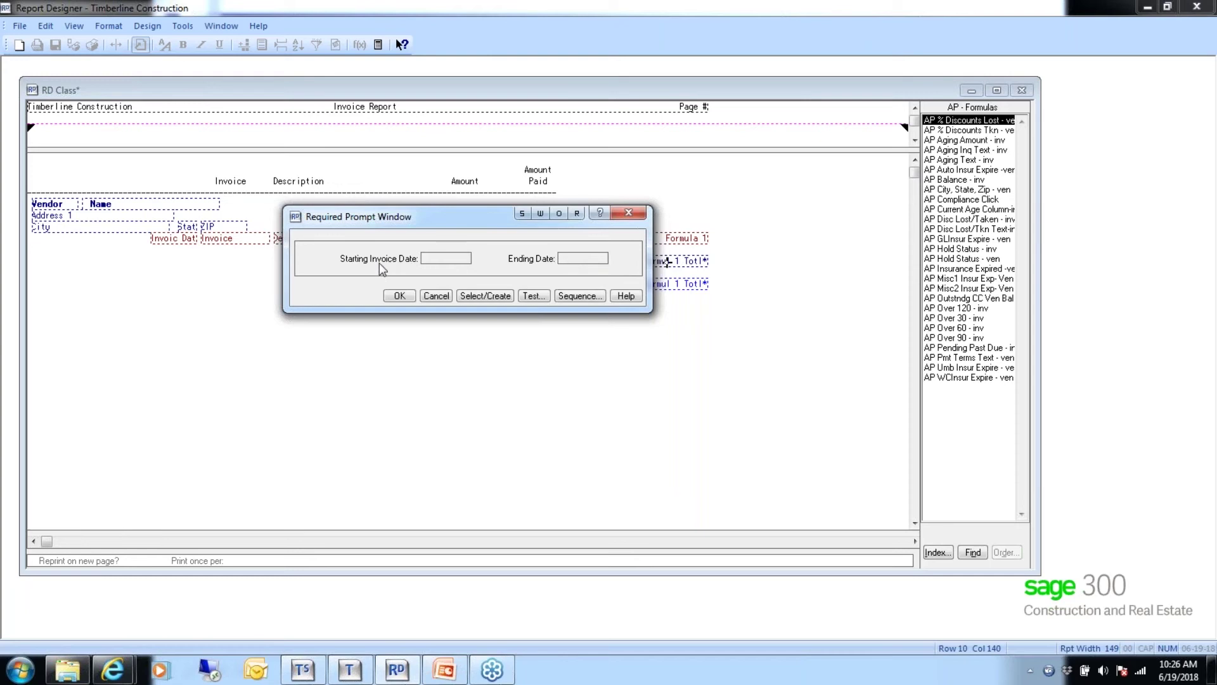
- Shift the starting and ending date prompt fields left so that the pair sits centred in the prompt window
{"action": "left_click", "coordinate": [433, 261]}
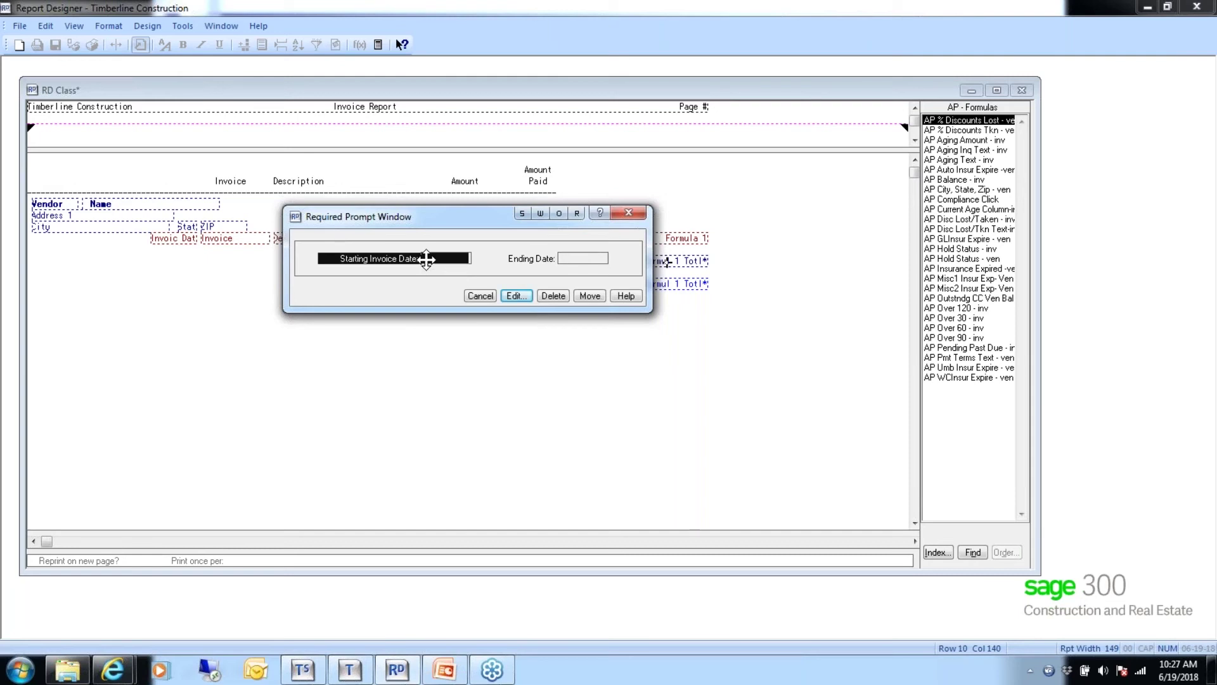
{"action": "left_click_drag", "start_coordinate": [427, 259], "coordinate": [406, 260]}
{"action": "left_click", "coordinate": [563, 259]}
{"action": "left_click_drag", "start_coordinate": [563, 259], "coordinate": [542, 260]}
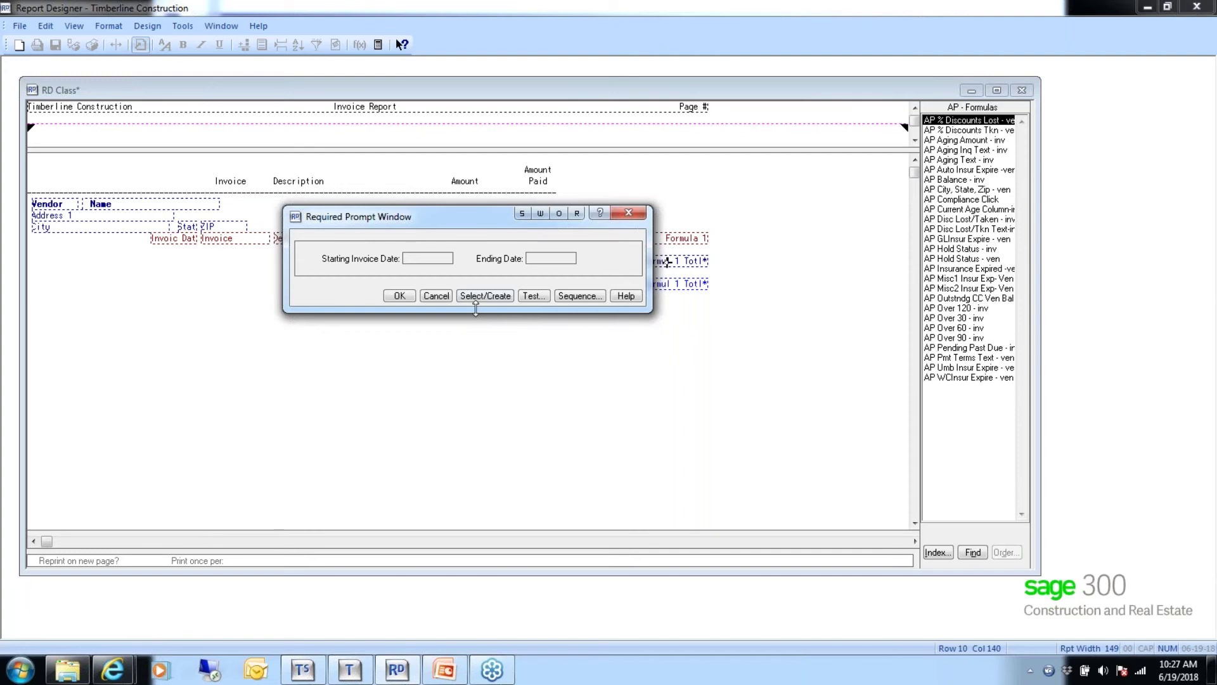
- Make the prompt window one row taller and move both date prompt fields down to the lower row
{"action": "left_click_drag", "start_coordinate": [475, 311], "coordinate": [475, 338]}
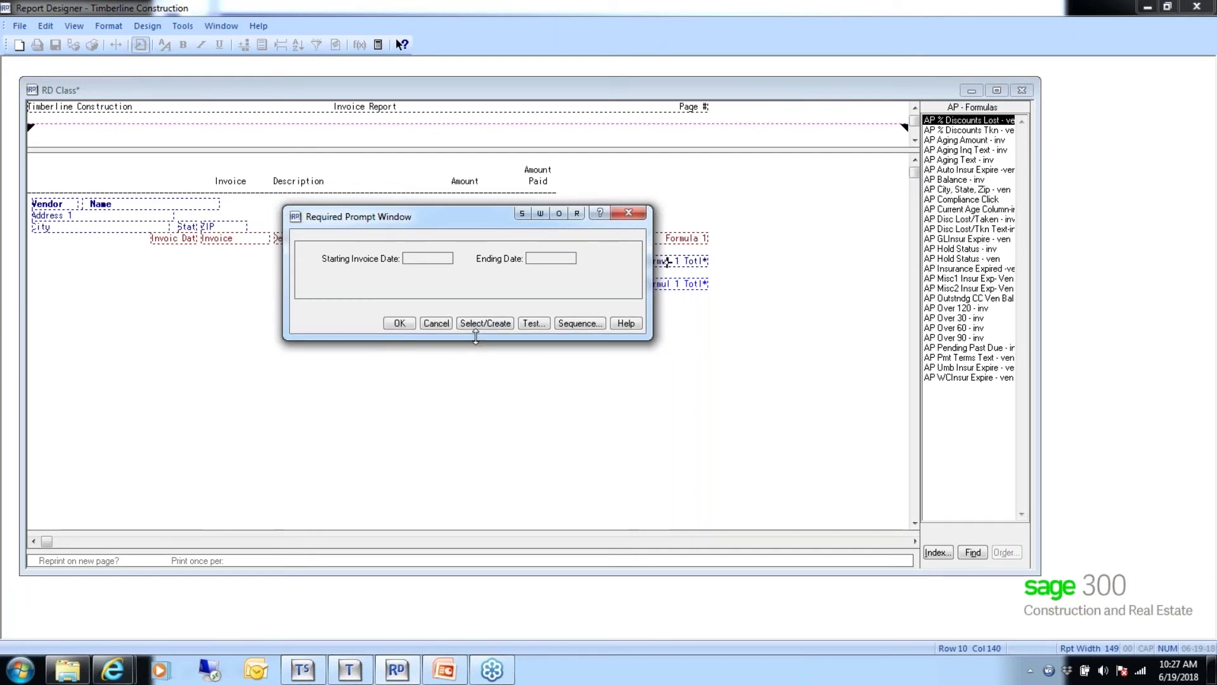
{"action": "left_click", "coordinate": [407, 257]}
{"action": "left_click_drag", "start_coordinate": [407, 267], "coordinate": [409, 283]}
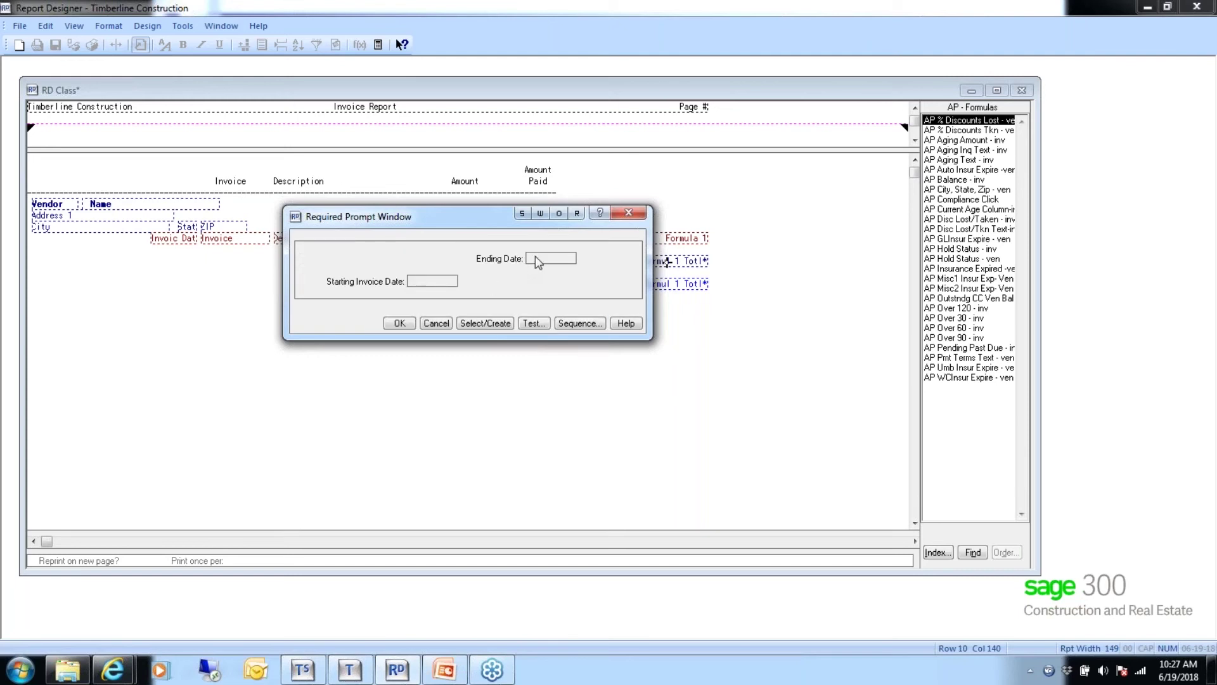
{"action": "left_click_drag", "start_coordinate": [540, 257], "coordinate": [544, 279]}
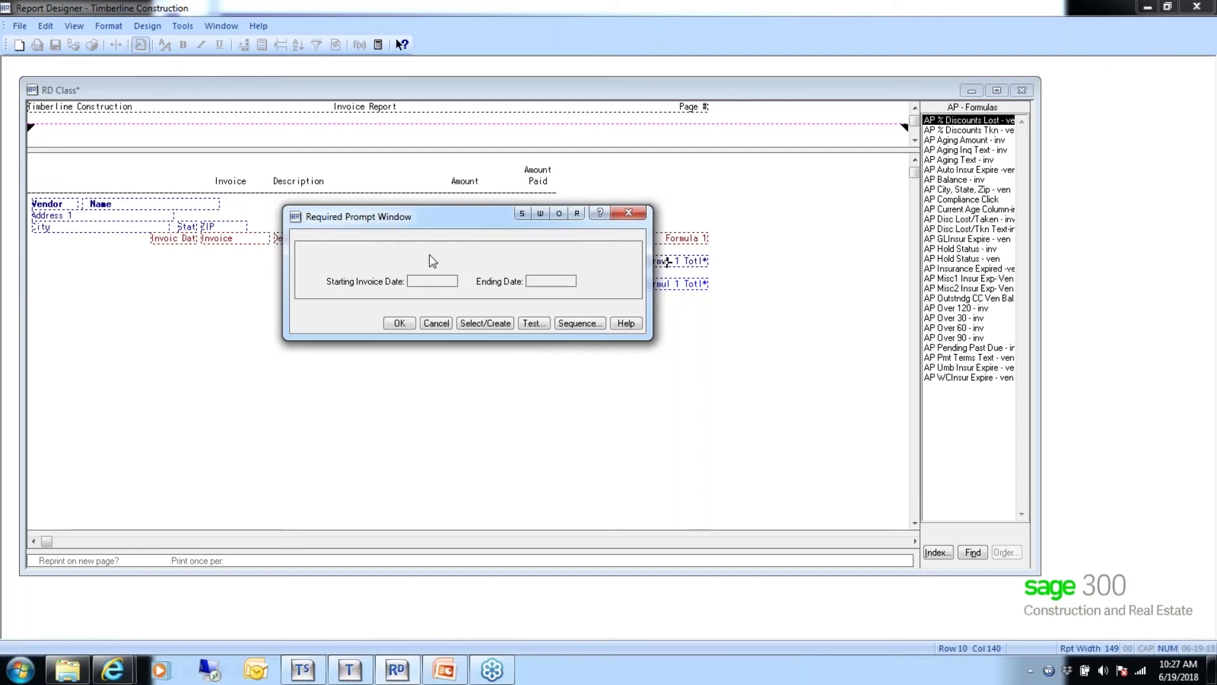
- Create a text item above the date prompts reading "Enter an Invoice Date Range" in bold red
{"action": "left_click", "coordinate": [462, 259]}
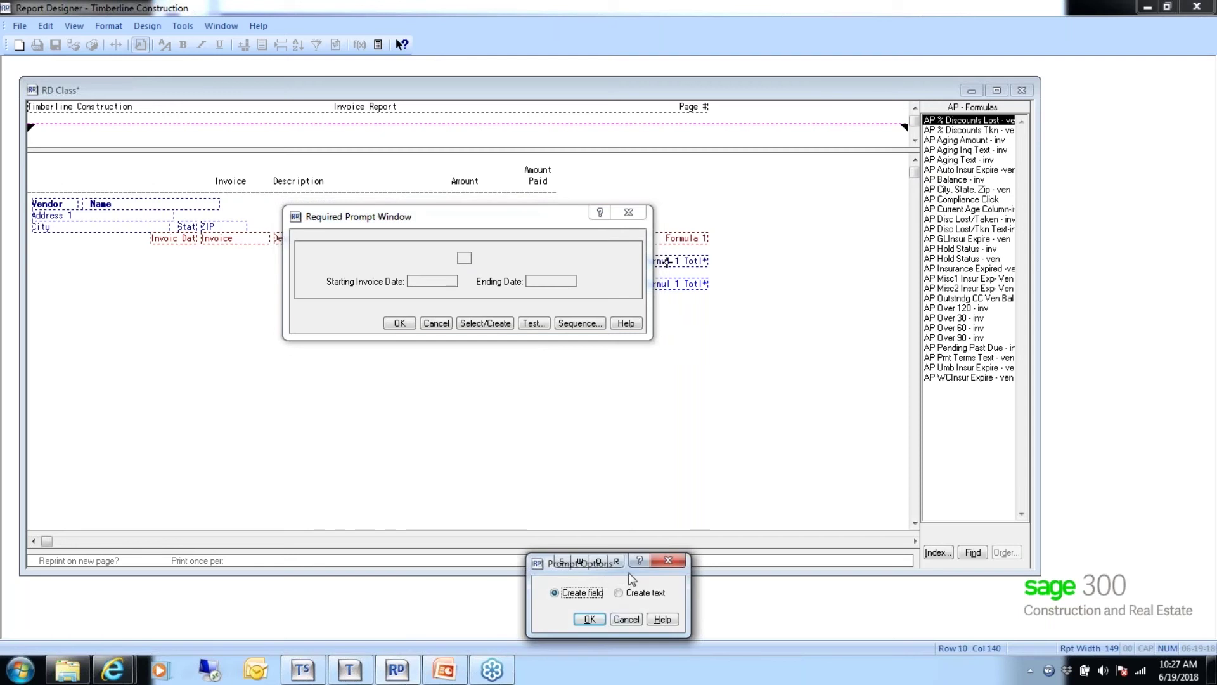
{"action": "left_click_drag", "start_coordinate": [620, 562], "coordinate": [494, 364]}
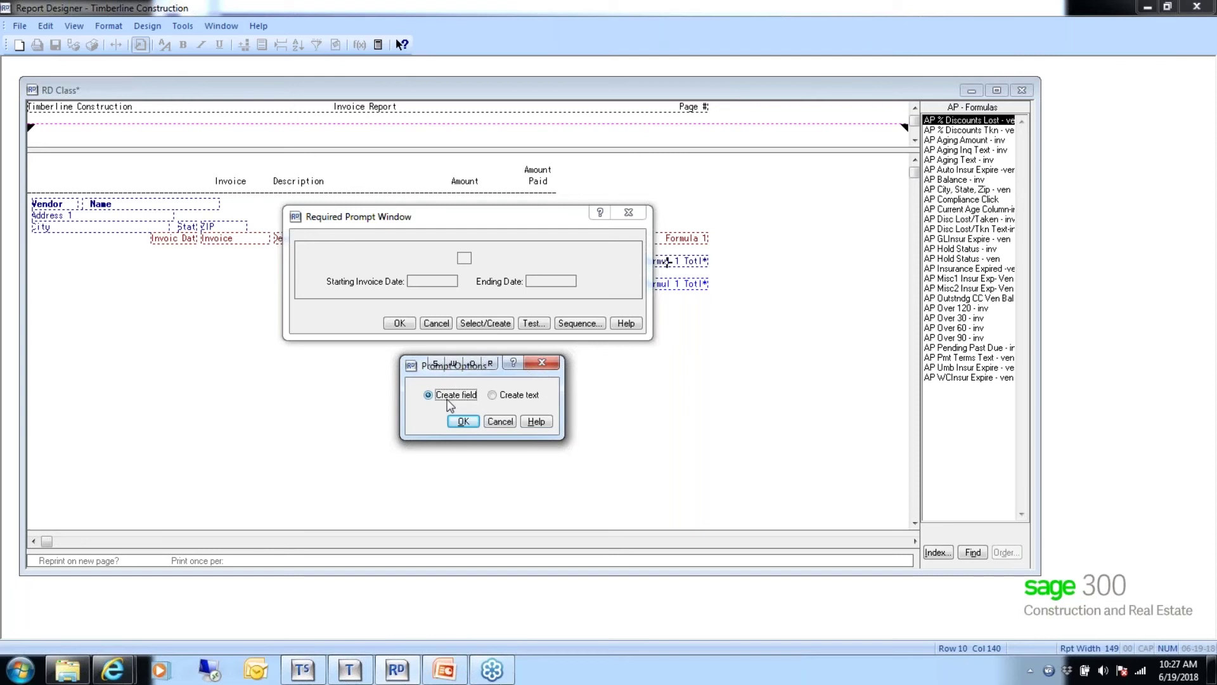
{"action": "left_click", "coordinate": [493, 395]}
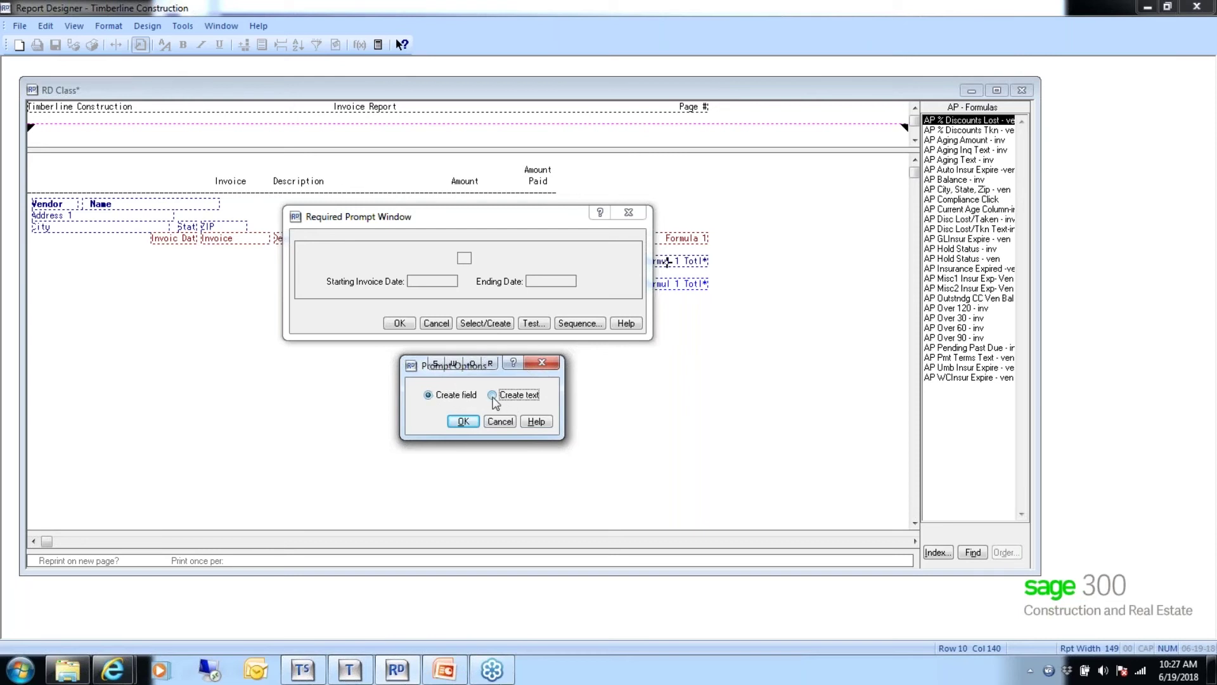
{"action": "left_click", "coordinate": [464, 422]}
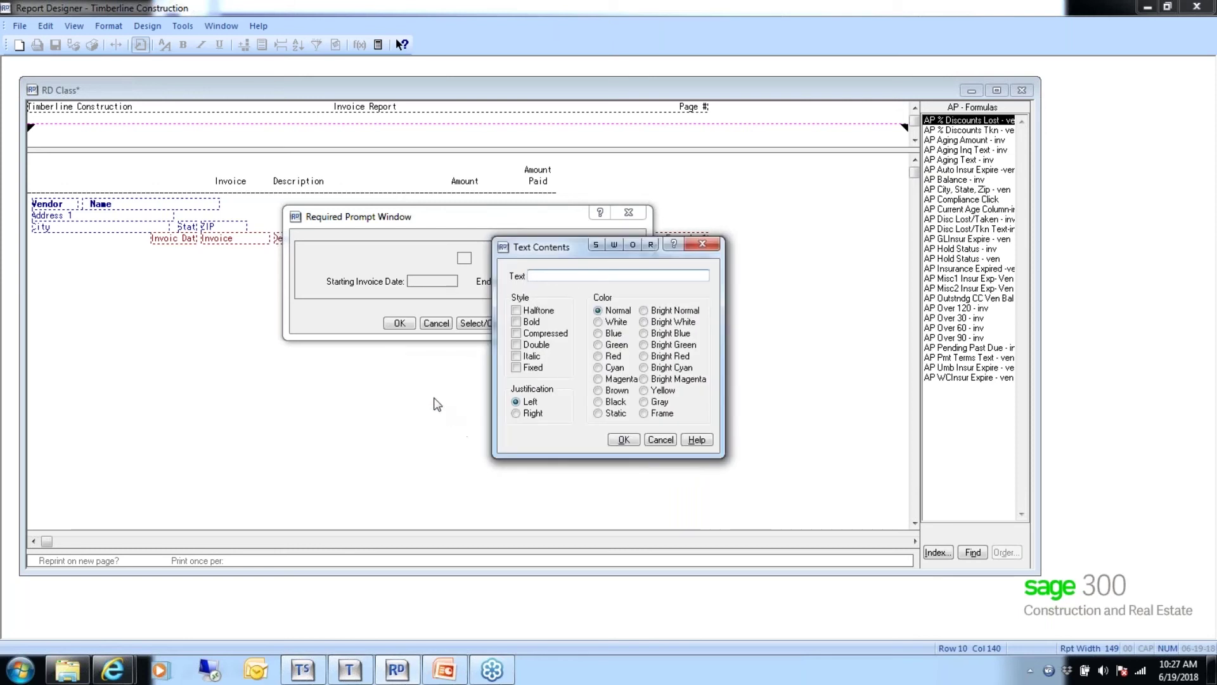
{"action": "type", "text": "Enter an"}
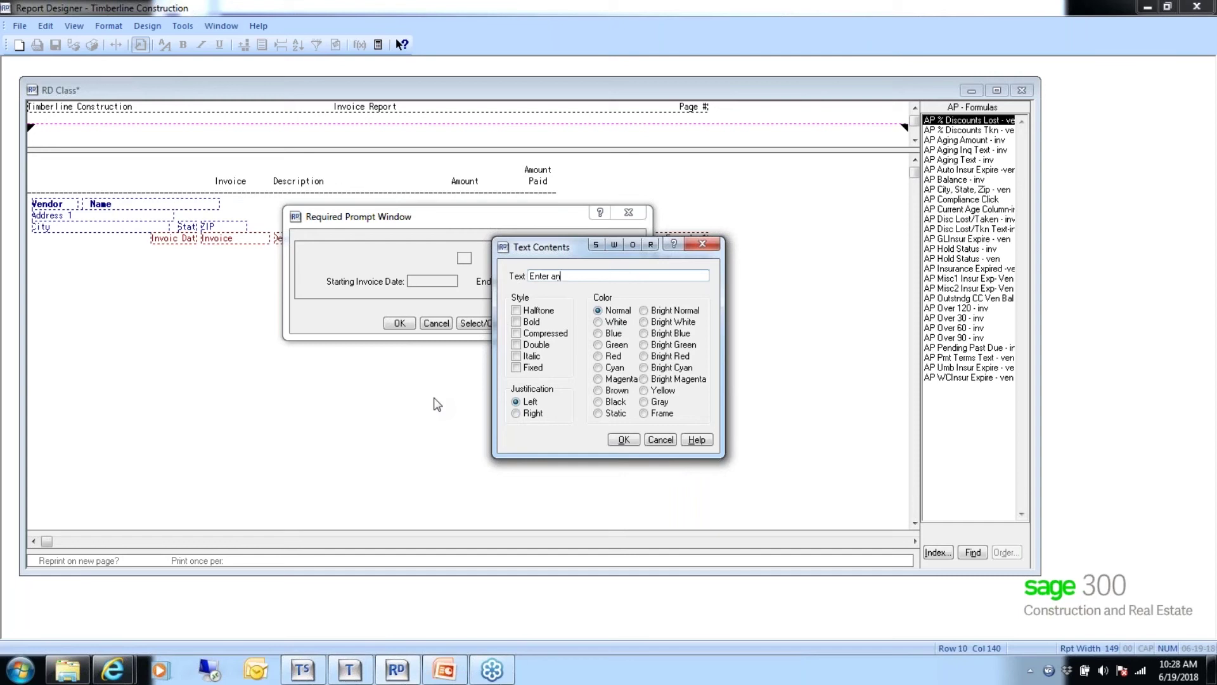
{"action": "type", "text": " Invoice Date Range"}
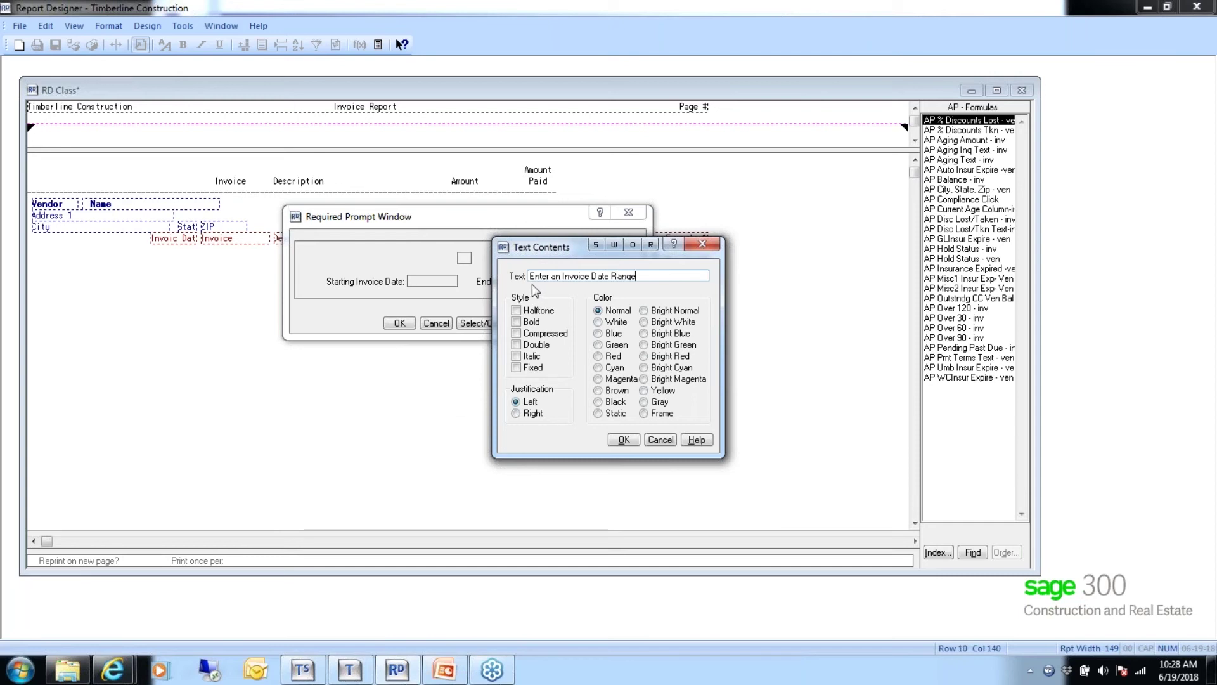
{"action": "left_click", "coordinate": [516, 322]}
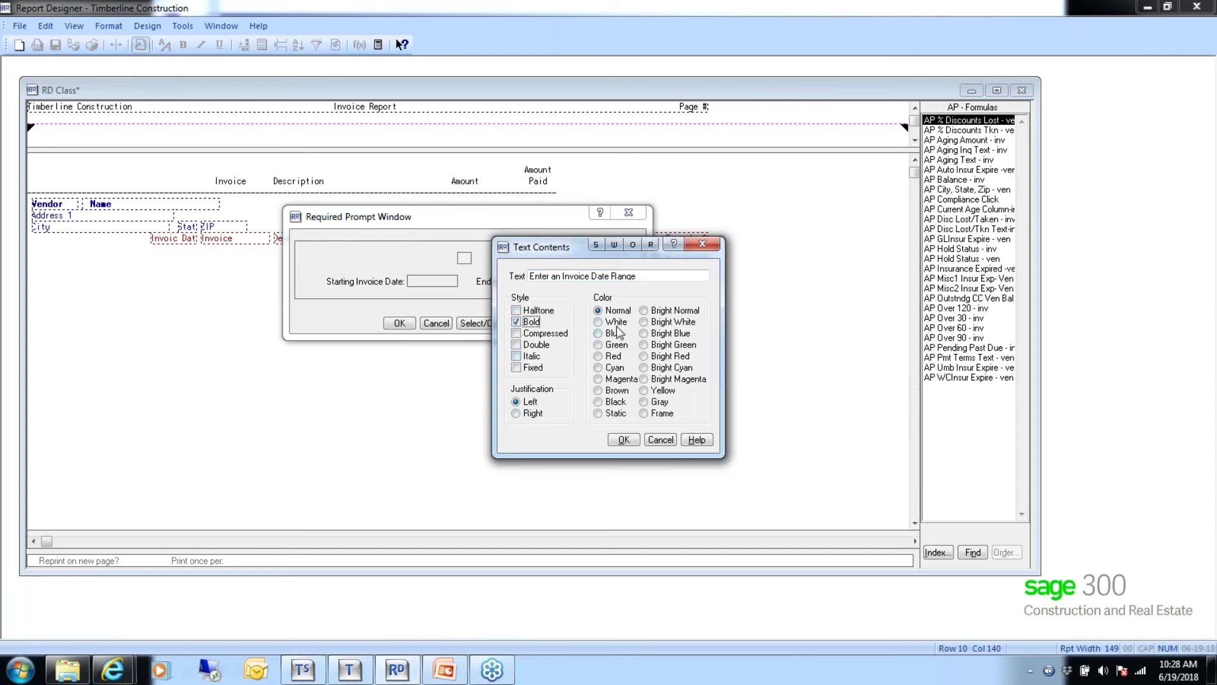
{"action": "left_click", "coordinate": [599, 356]}
{"action": "left_click", "coordinate": [624, 440]}
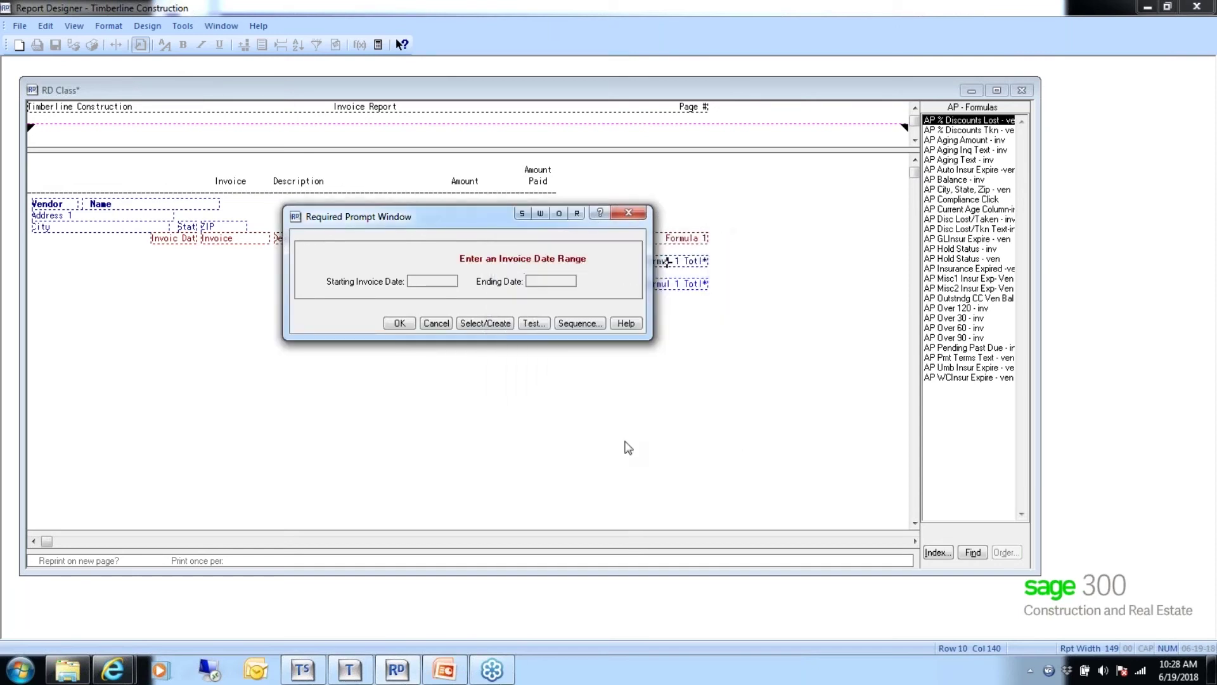
- Centre the heading text above the two date prompts and accept the required prompt window
{"action": "left_click", "coordinate": [516, 258]}
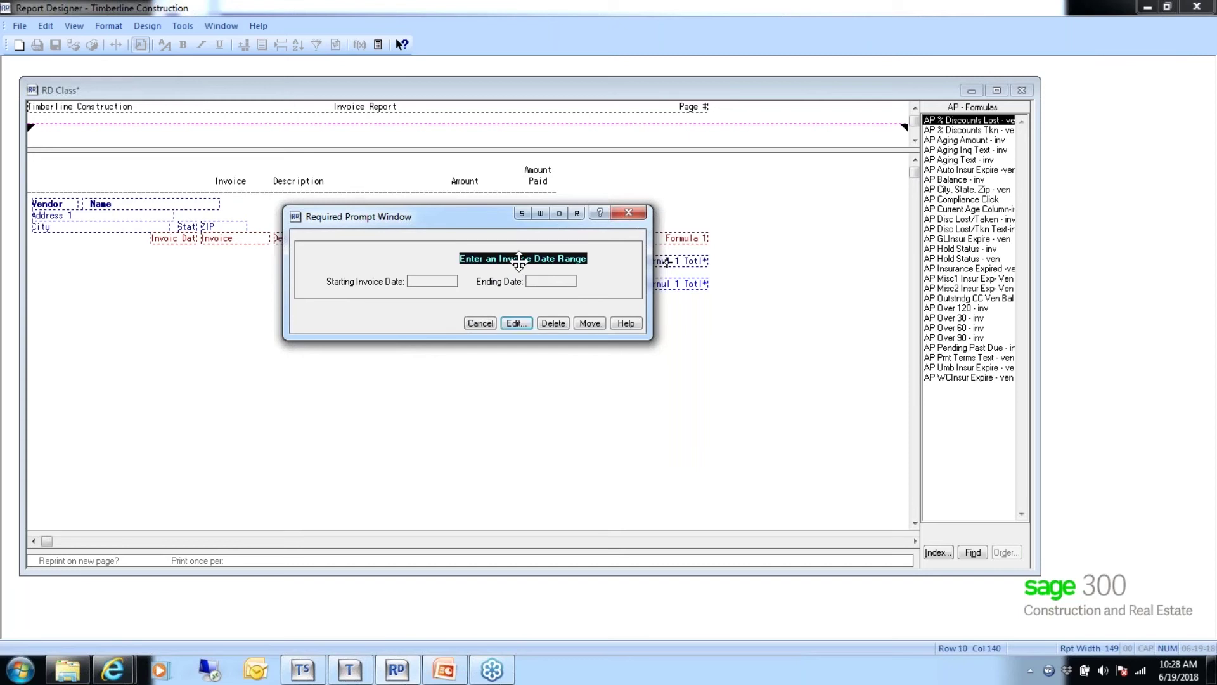
{"action": "left_click_drag", "start_coordinate": [519, 260], "coordinate": [458, 265]}
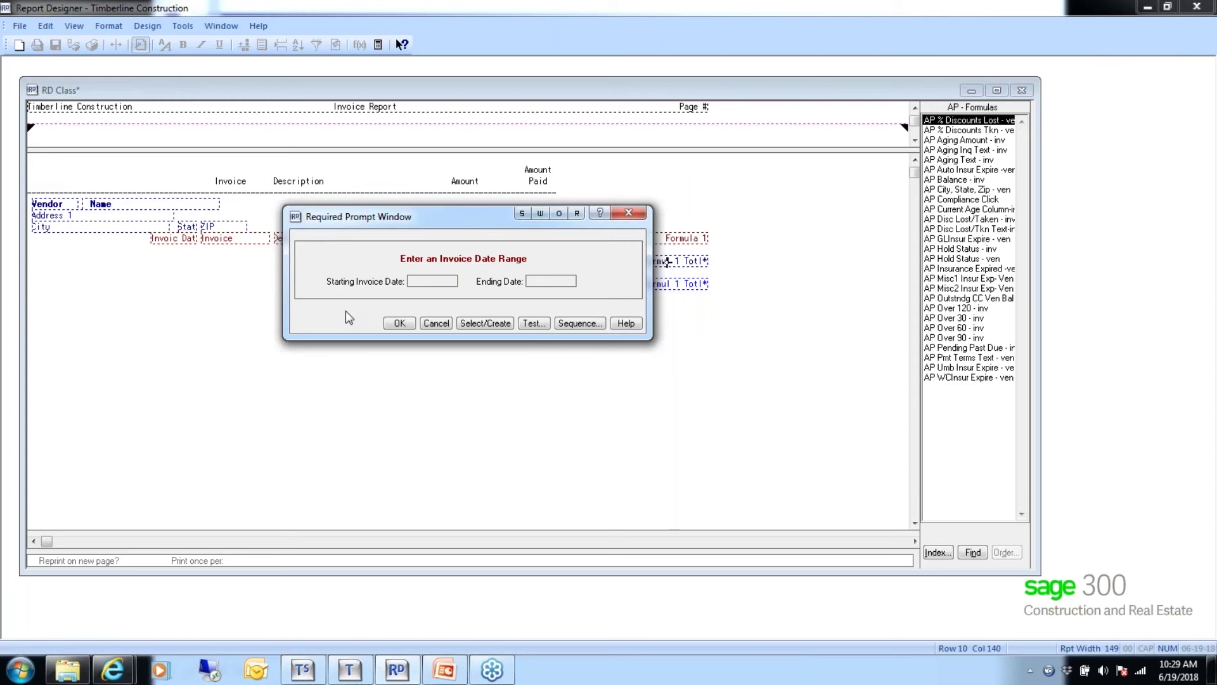
{"action": "left_click", "coordinate": [399, 325]}
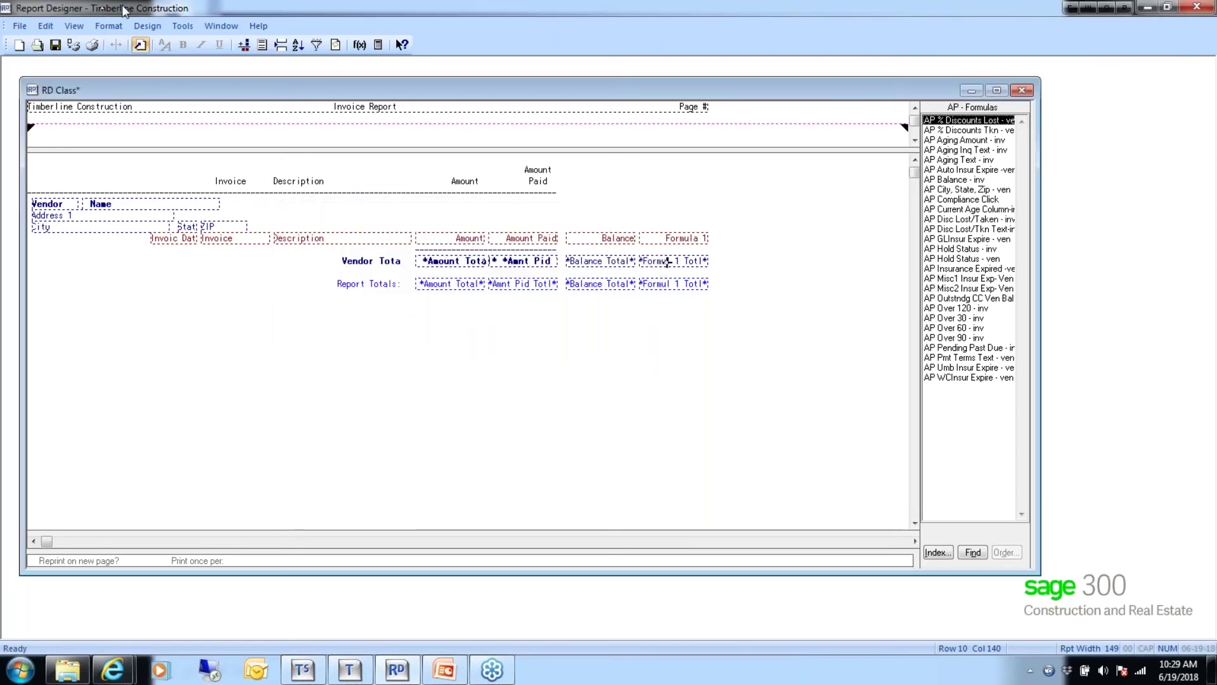
- Create a new design formula and insert the Invoice Date field from AP - Invoice
{"action": "left_click", "coordinate": [182, 26]}
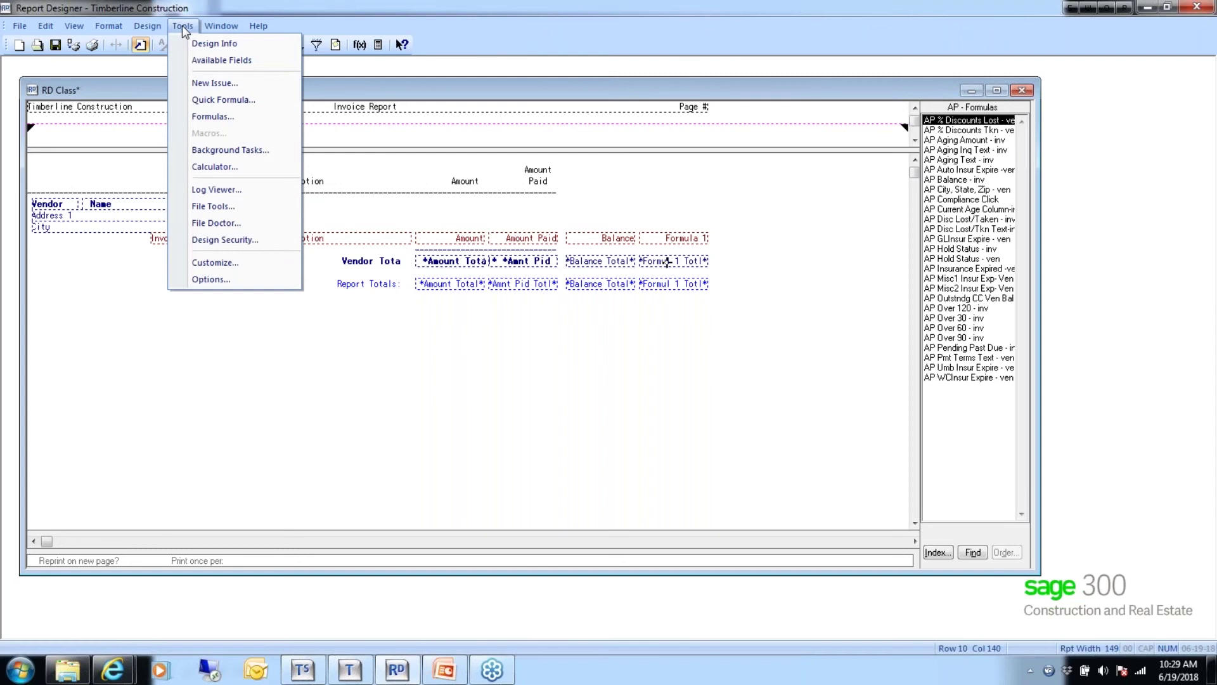
{"action": "left_click", "coordinate": [216, 119]}
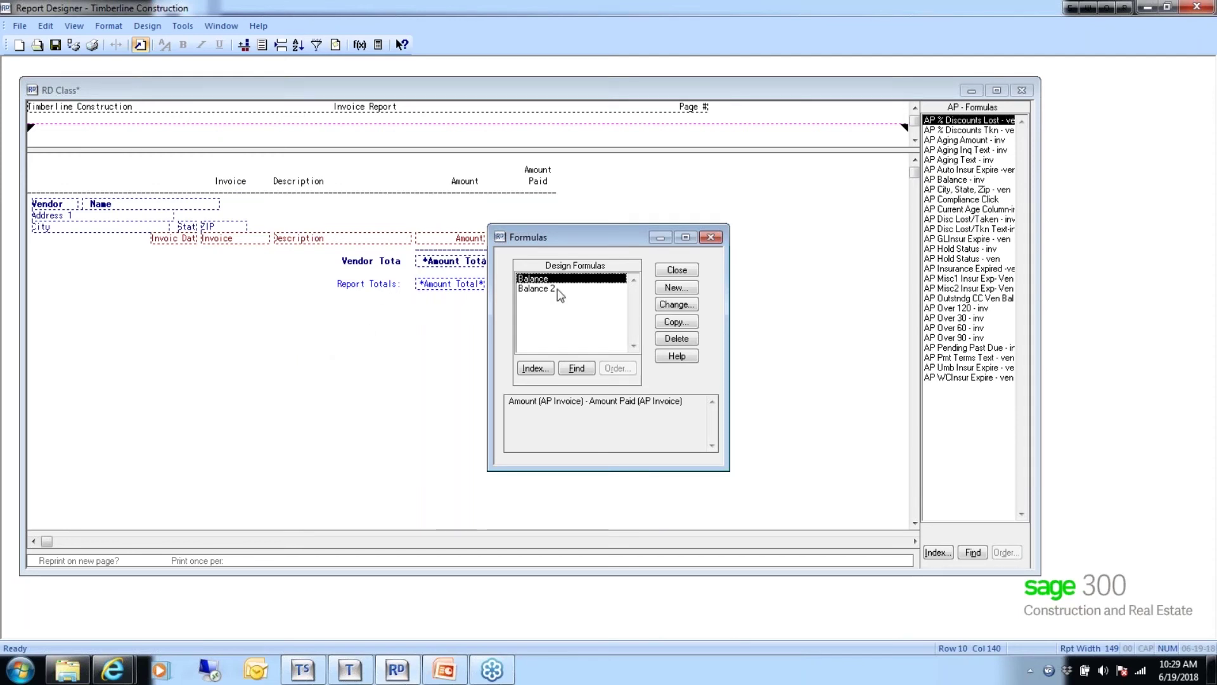
{"action": "left_click", "coordinate": [675, 289]}
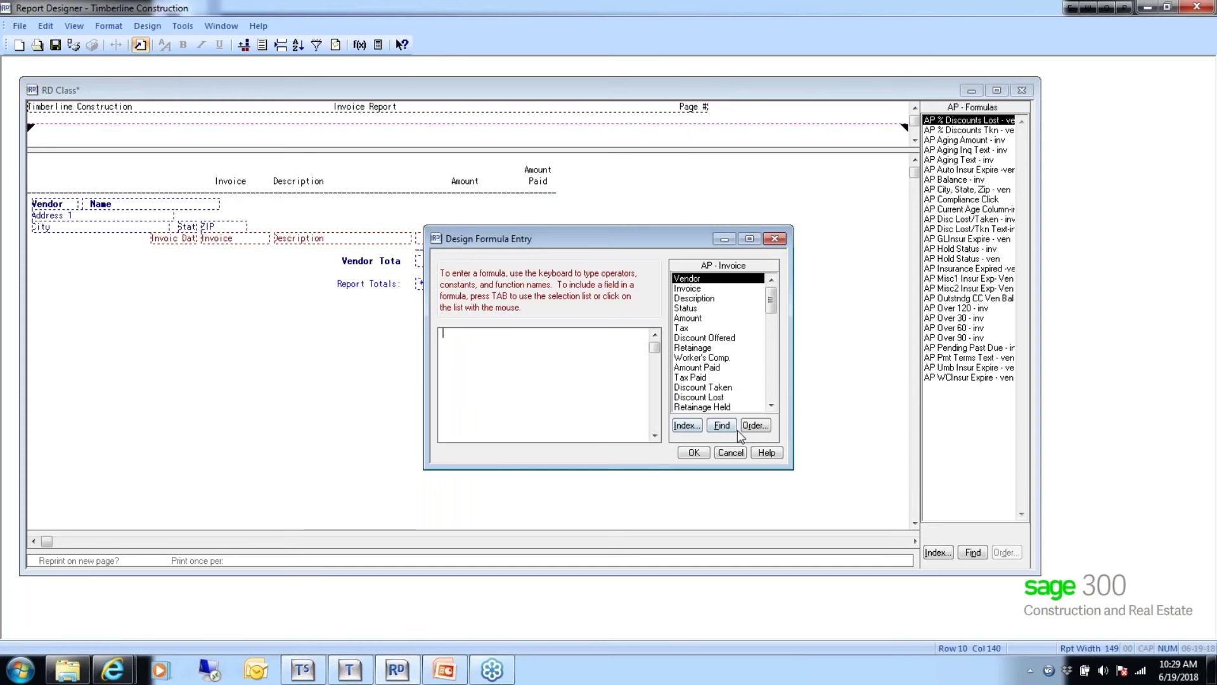
{"action": "left_click", "coordinate": [770, 405]}
{"action": "left_click", "coordinate": [770, 406]}
{"action": "left_click", "coordinate": [771, 405]}
{"action": "left_click", "coordinate": [770, 406]}
{"action": "left_click", "coordinate": [771, 405]}
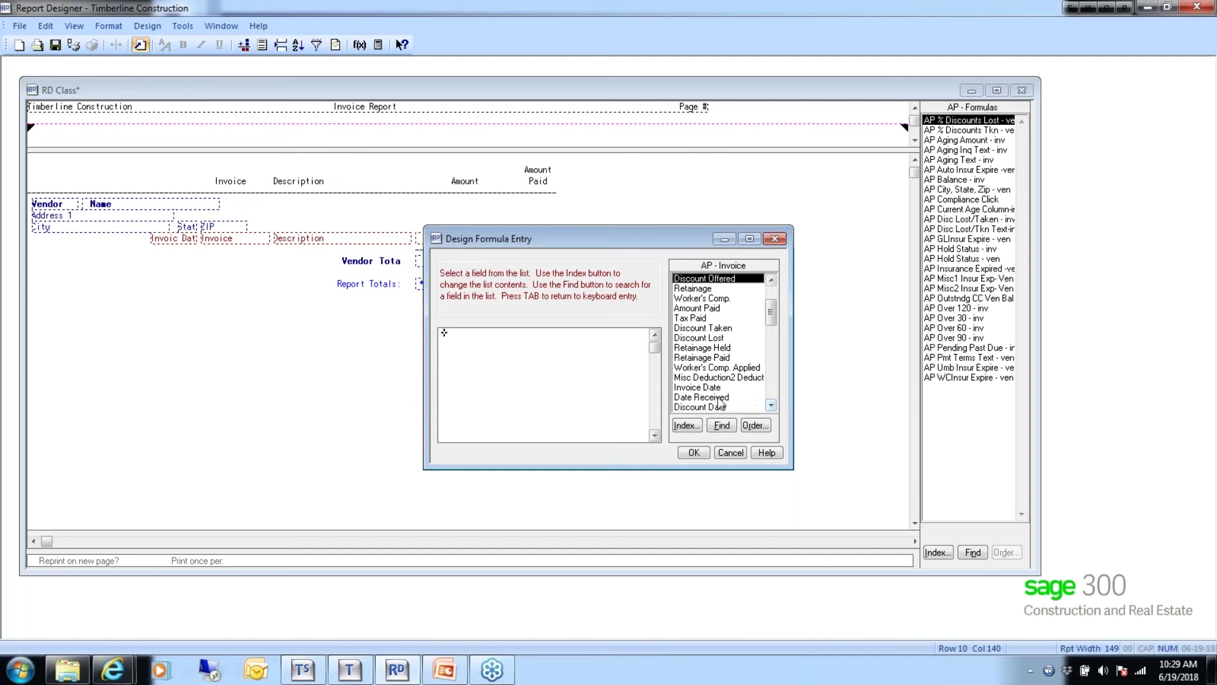
{"action": "left_click", "coordinate": [771, 406]}
{"action": "left_click", "coordinate": [770, 406]}
{"action": "left_click", "coordinate": [771, 405]}
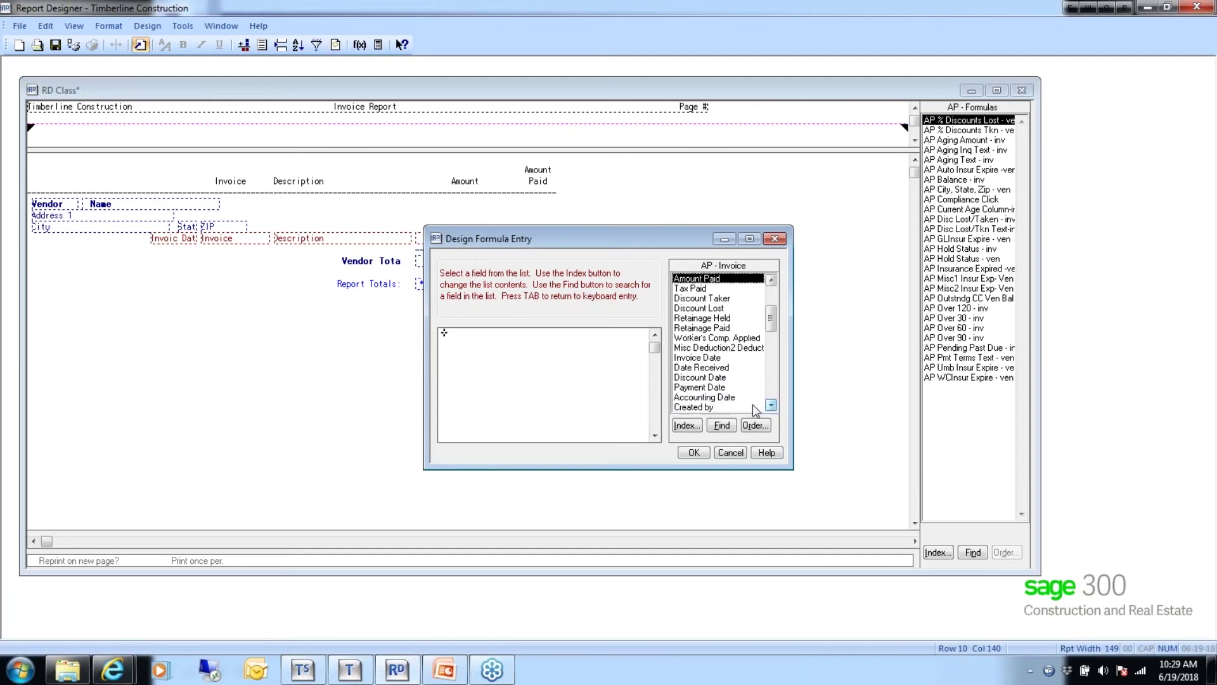
{"action": "double_click", "coordinate": [699, 357]}
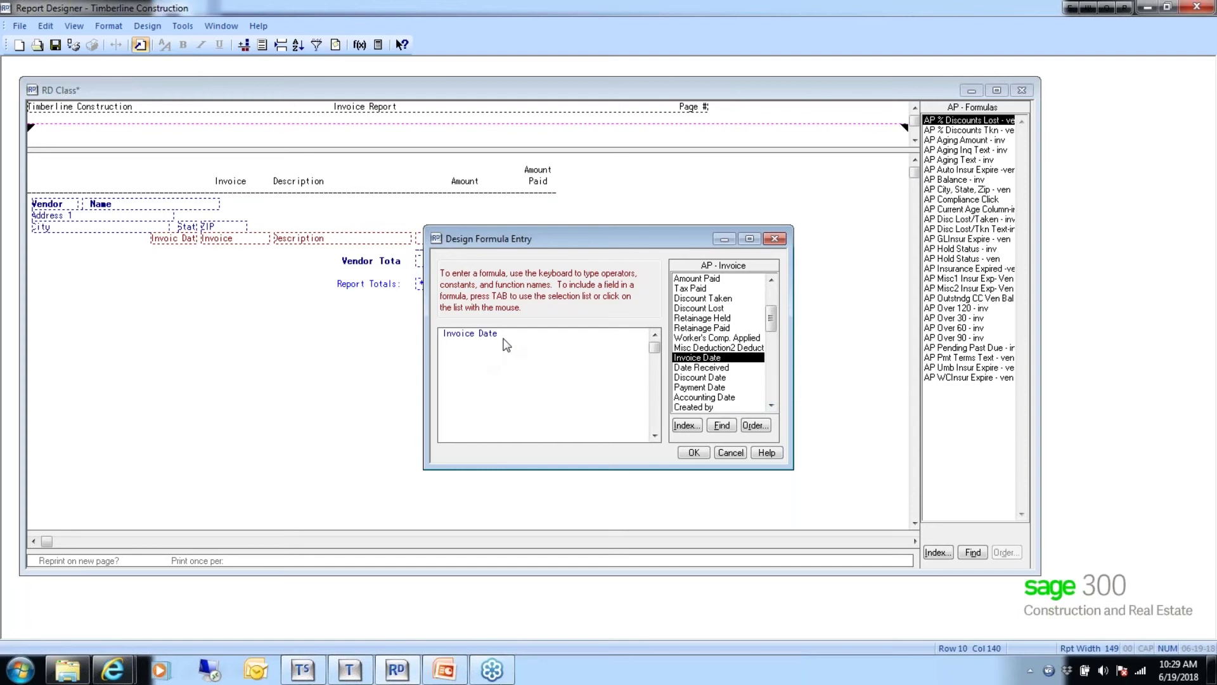
- Continue the formula with the GE operator and the "Starting Invoice Date:" prompt field
{"action": "type", "text": "GE"}
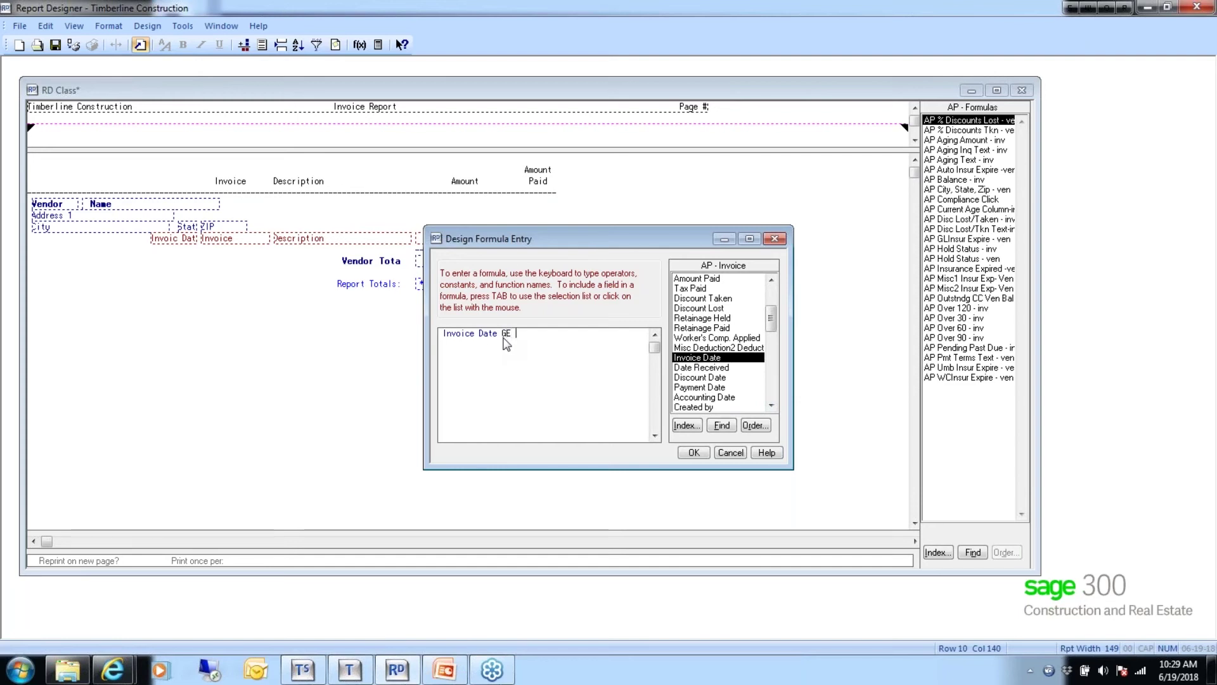
{"action": "left_click", "coordinate": [687, 425]}
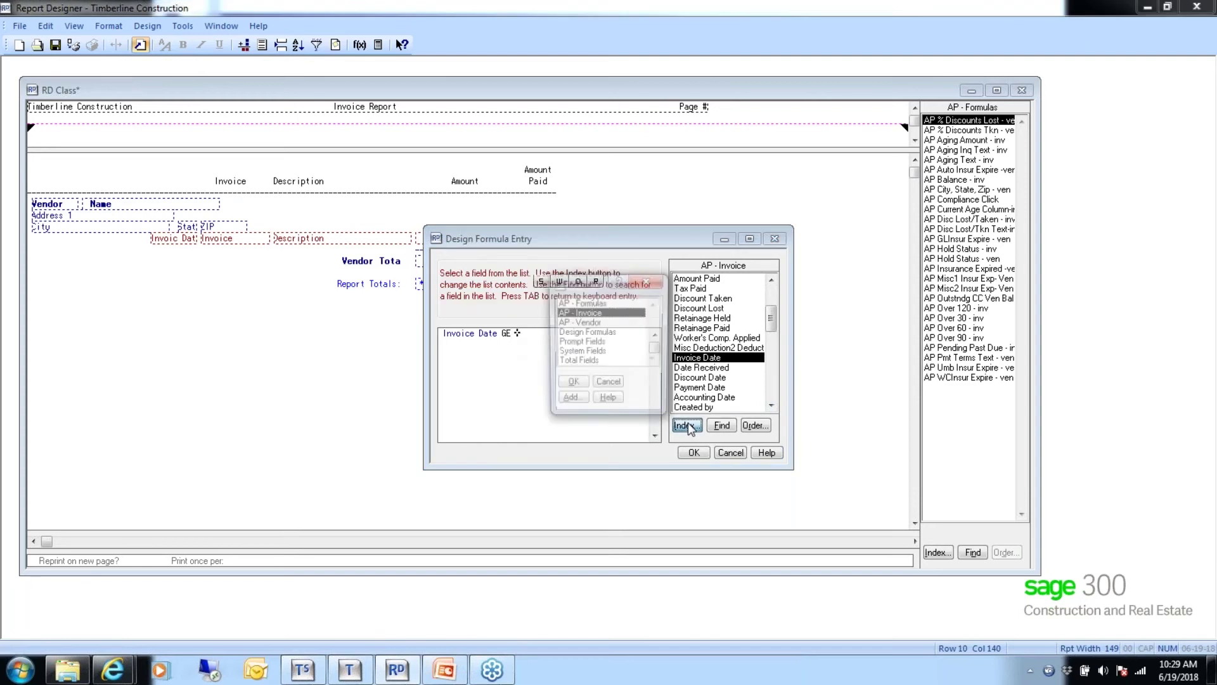
{"action": "left_click", "coordinate": [577, 346]}
{"action": "double_click", "coordinate": [577, 345]}
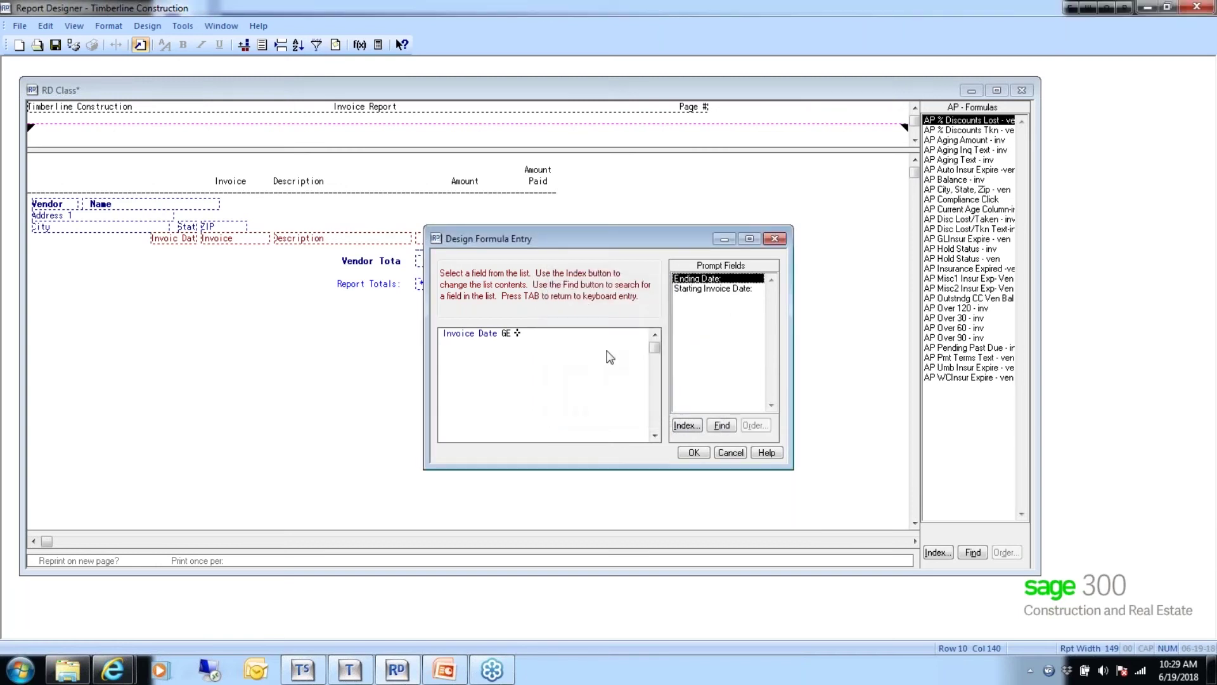
{"action": "left_click", "coordinate": [689, 289]}
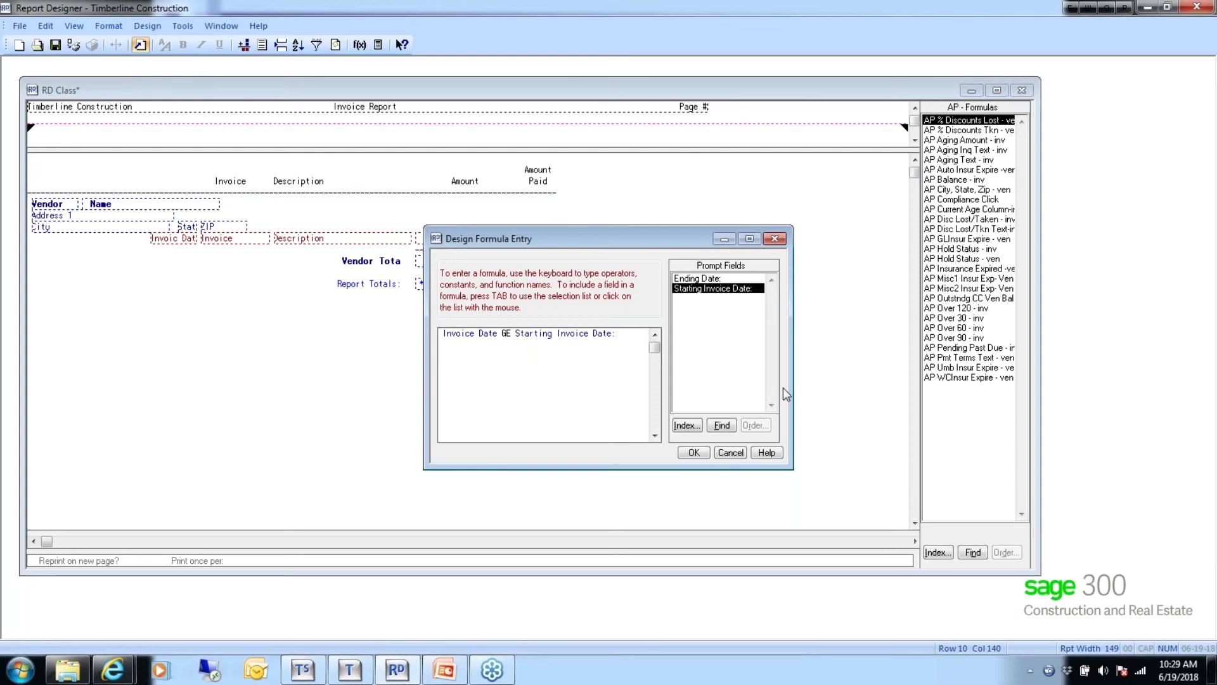
- Extend the formula with "and", the AP - Invoice field Invoice Date, the LE operator and the "Ending Date:" prompt field
{"action": "type", "text": "and"}
{"action": "left_click", "coordinate": [686, 425]}
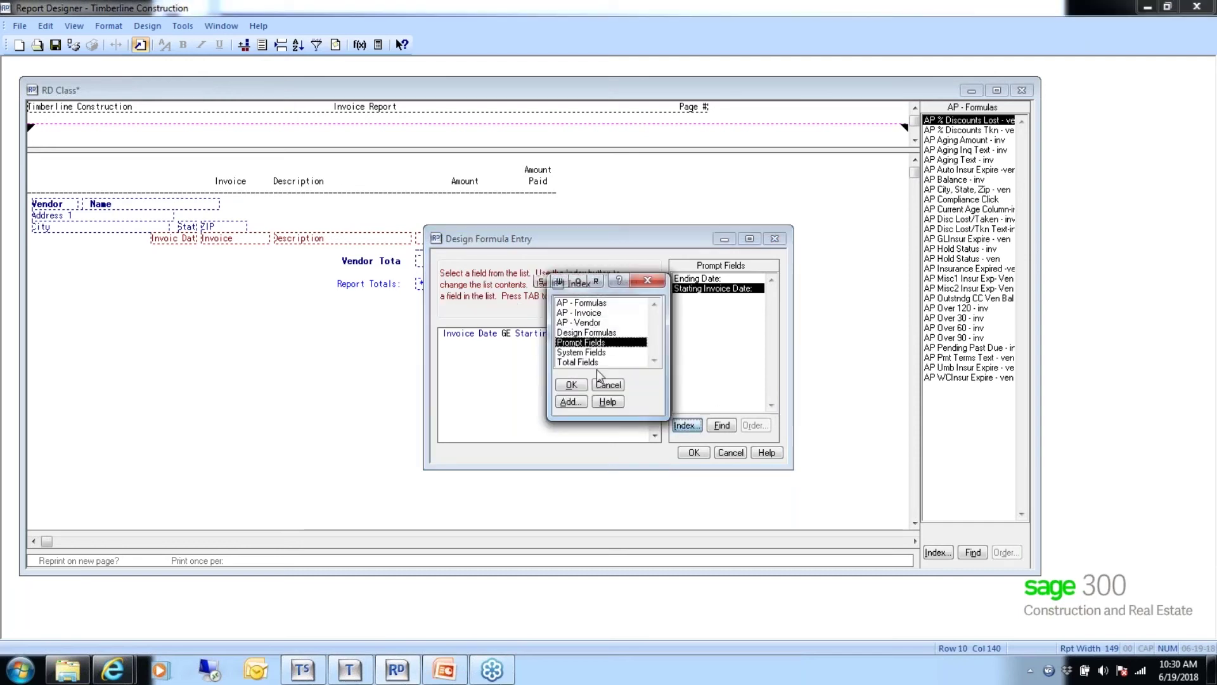
{"action": "double_click", "coordinate": [587, 314]}
{"action": "double_click", "coordinate": [696, 357]}
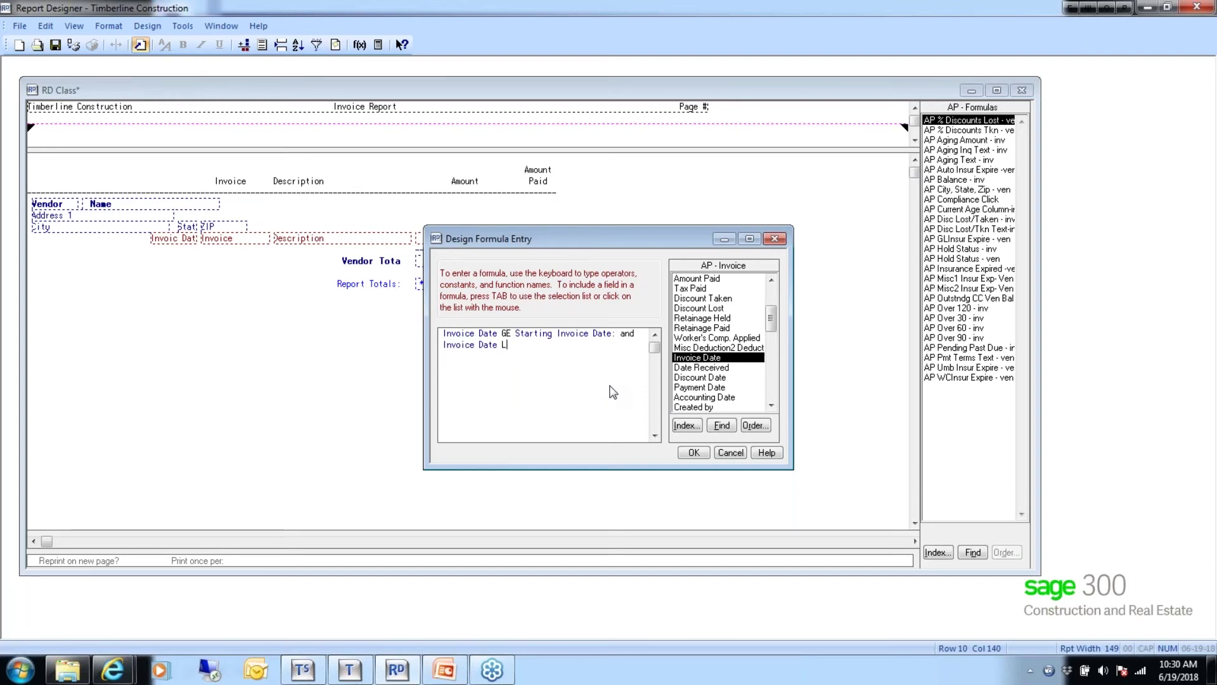
{"action": "type", "text": "LE"}
{"action": "left_click", "coordinate": [686, 425]}
{"action": "double_click", "coordinate": [581, 342]}
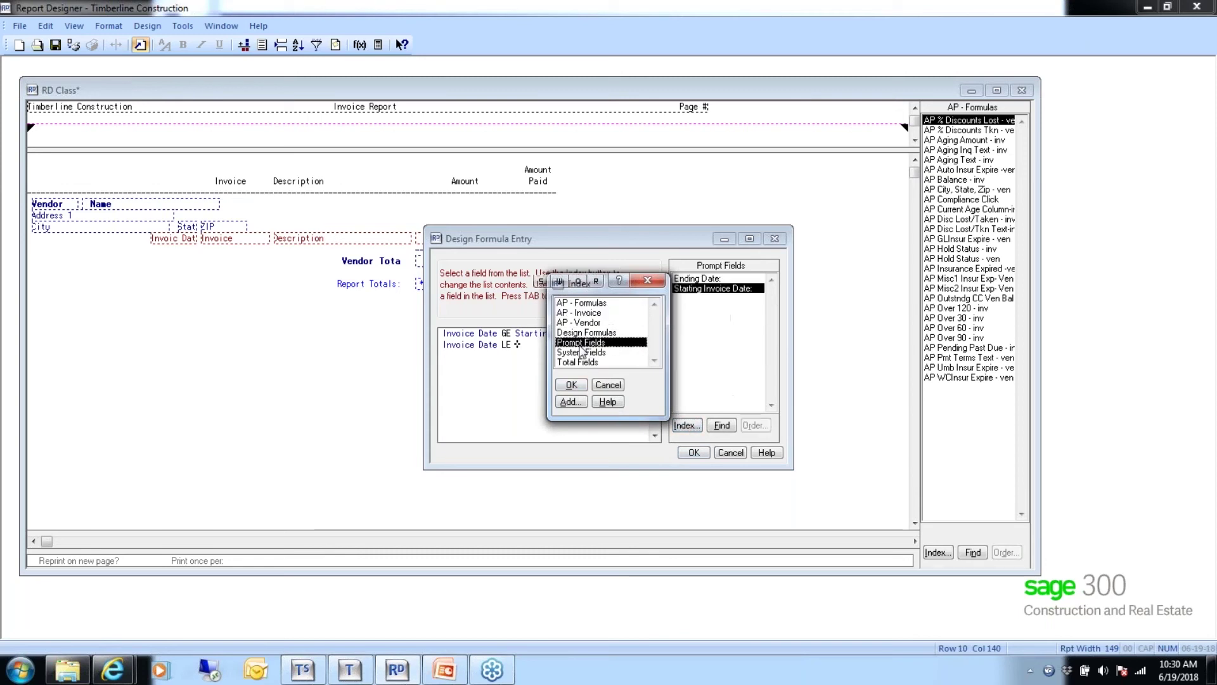
{"action": "double_click", "coordinate": [697, 279]}
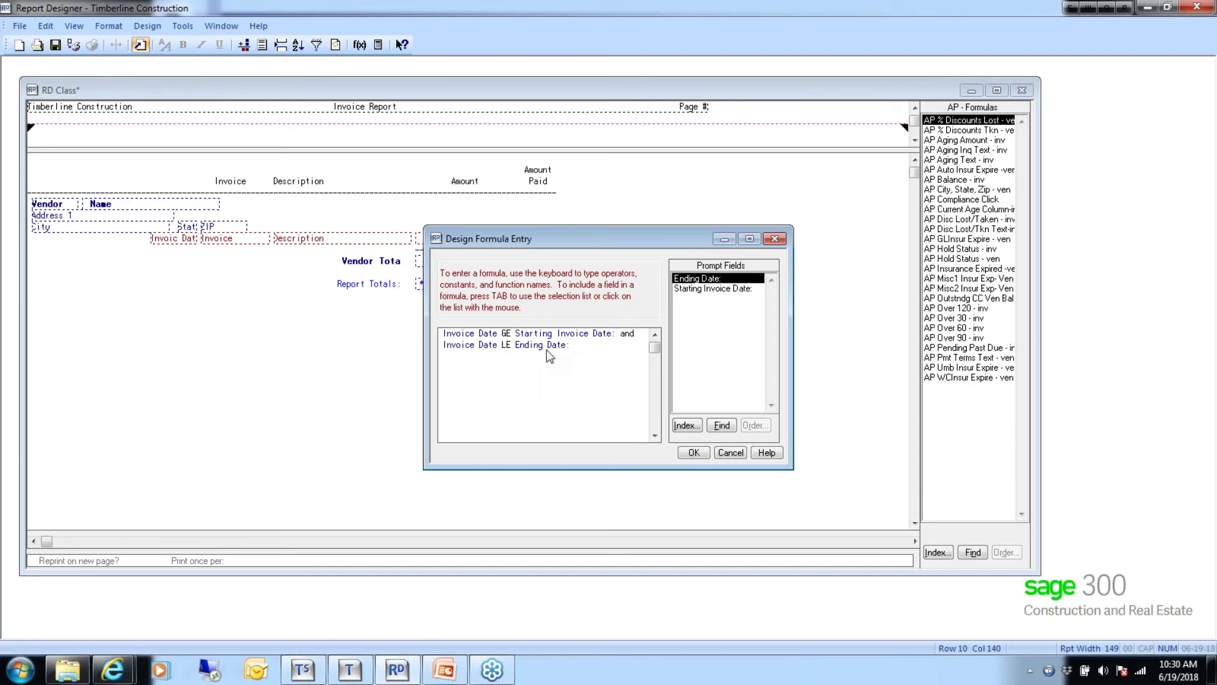
- Save the design formula under the name "Date CND" and close the formula list
{"action": "left_click", "coordinate": [688, 452]}
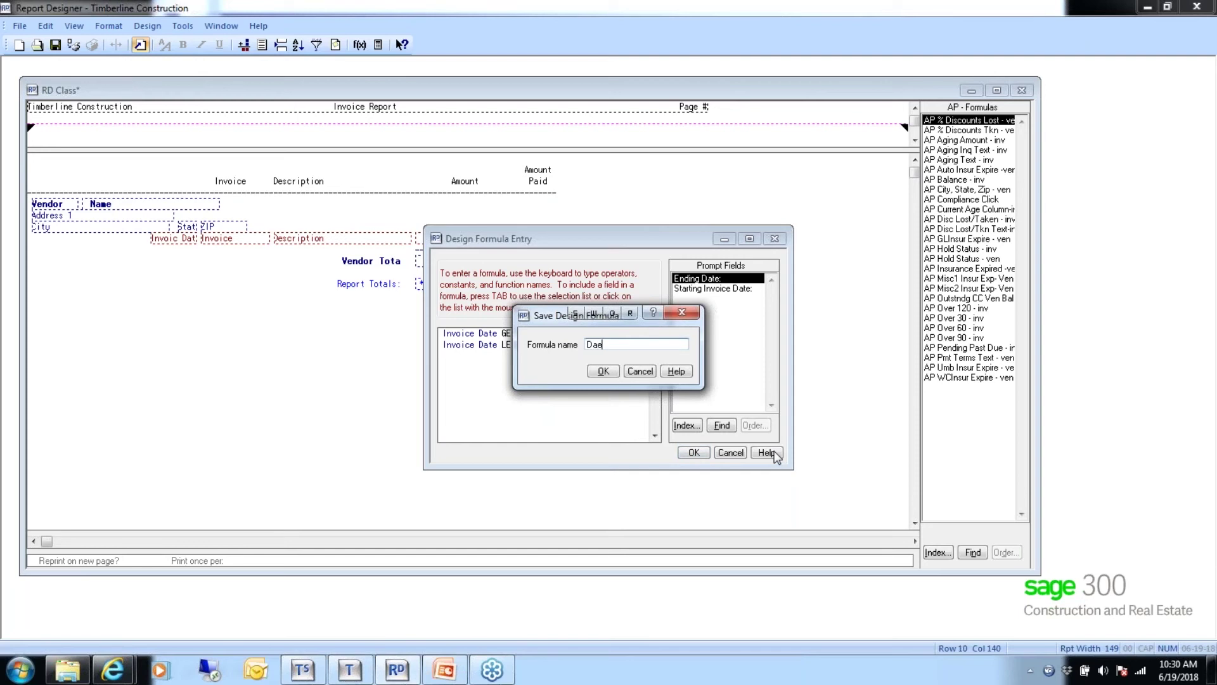
{"action": "type", "text": "Date CND"}
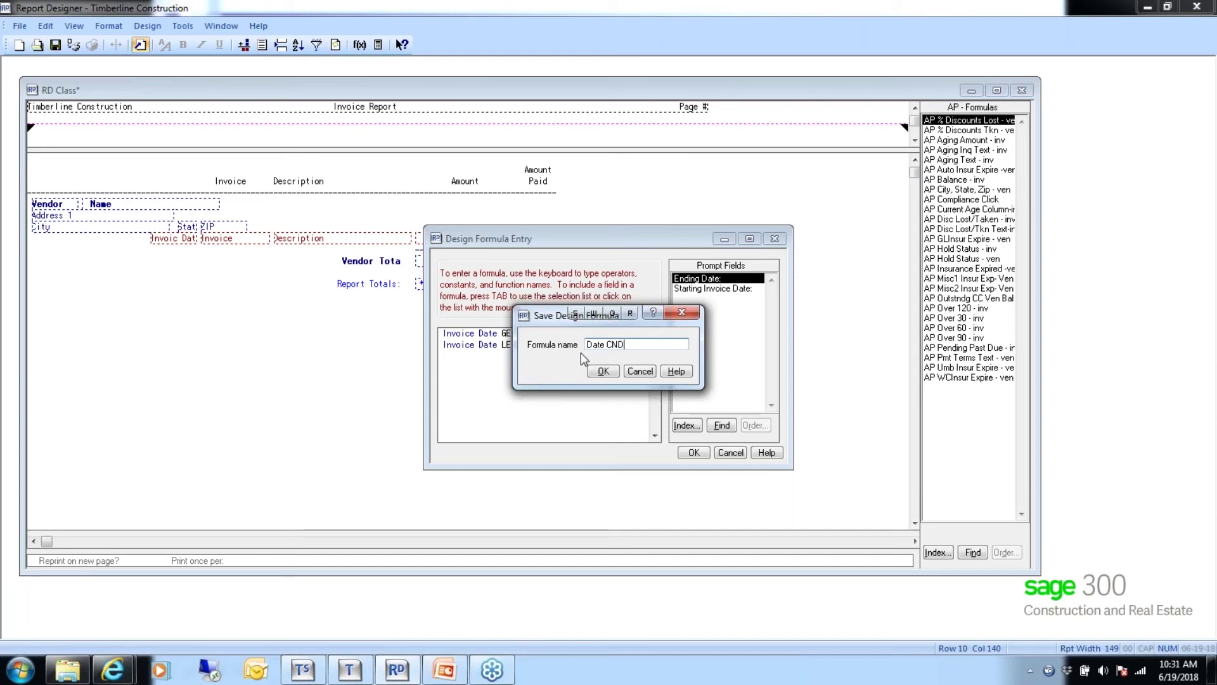
{"action": "left_click", "coordinate": [600, 371]}
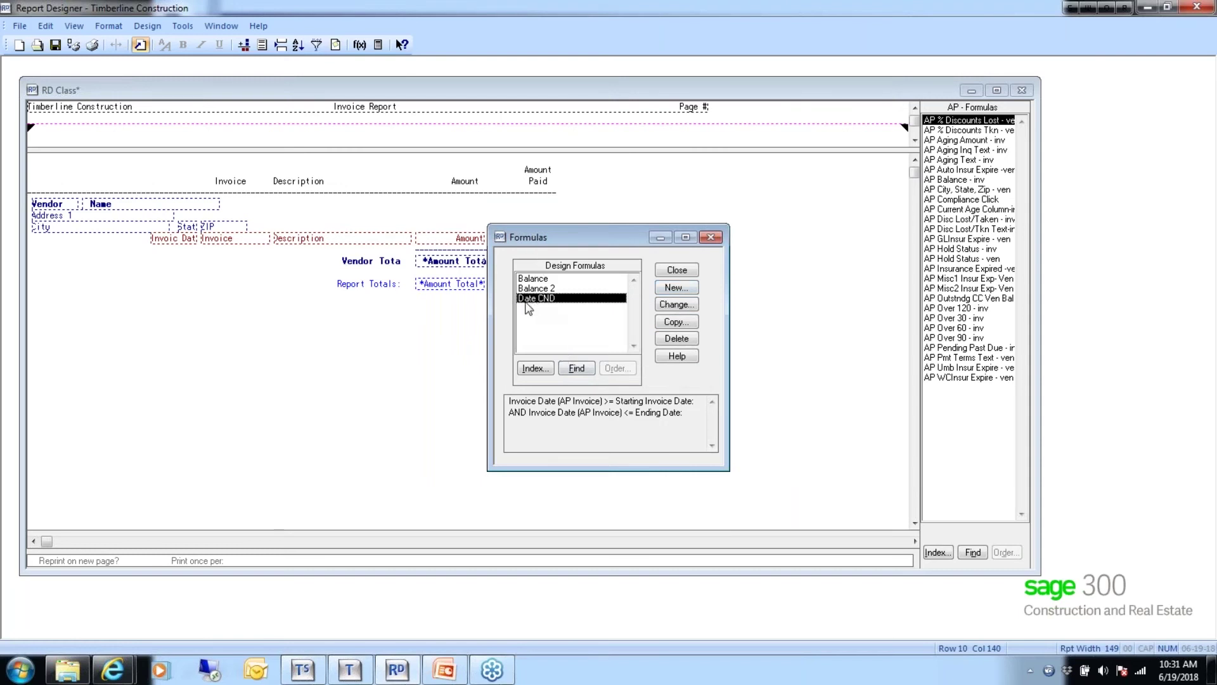
{"action": "left_click", "coordinate": [677, 269]}
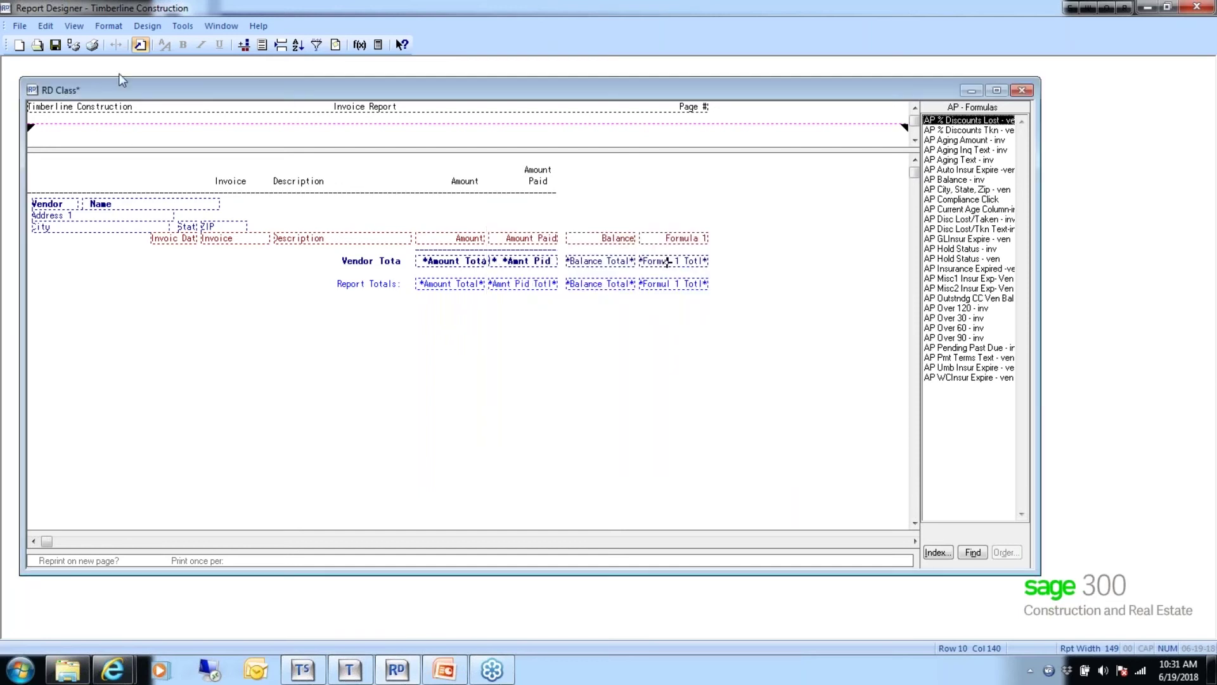
- Add an AND report condition requiring the design formula Date CND to be equal to the checked value
{"action": "left_click", "coordinate": [146, 29]}
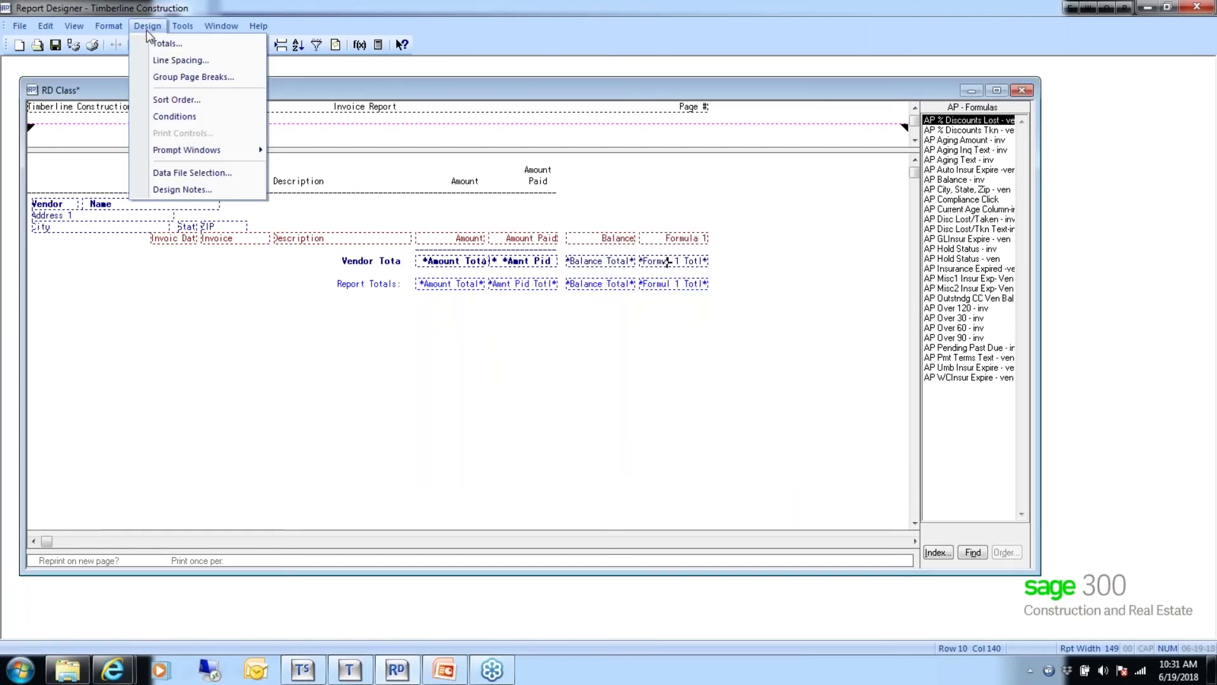
{"action": "left_click", "coordinate": [155, 113]}
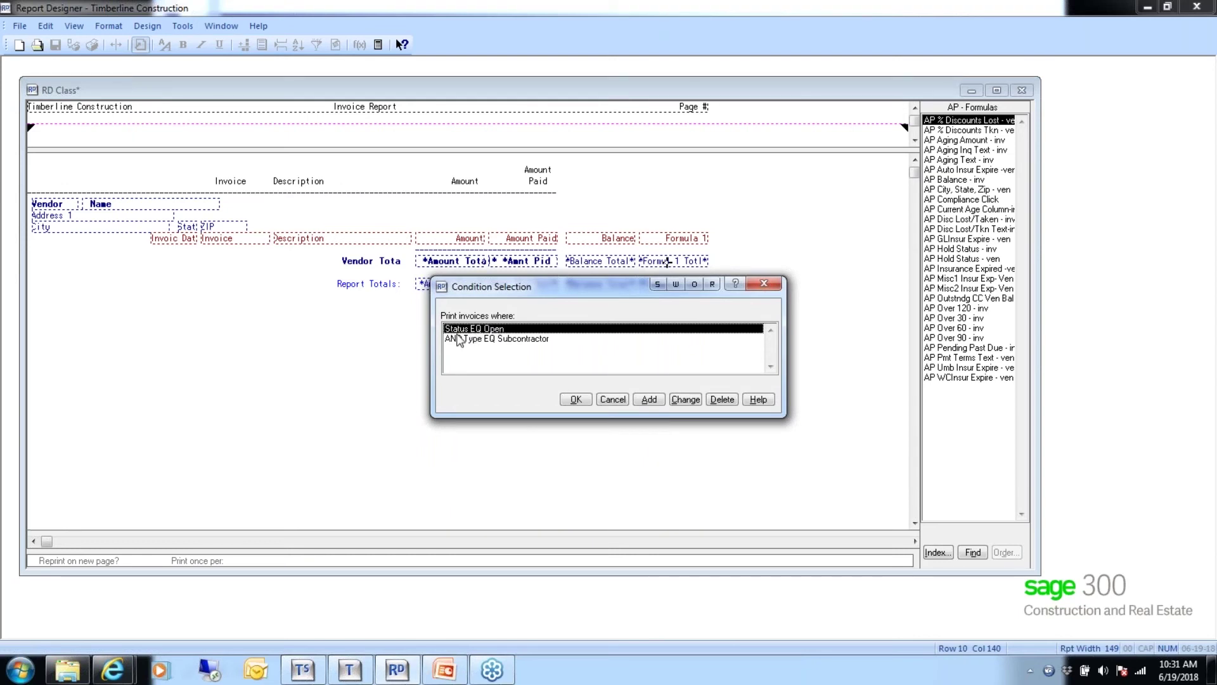
{"action": "left_click", "coordinate": [478, 339]}
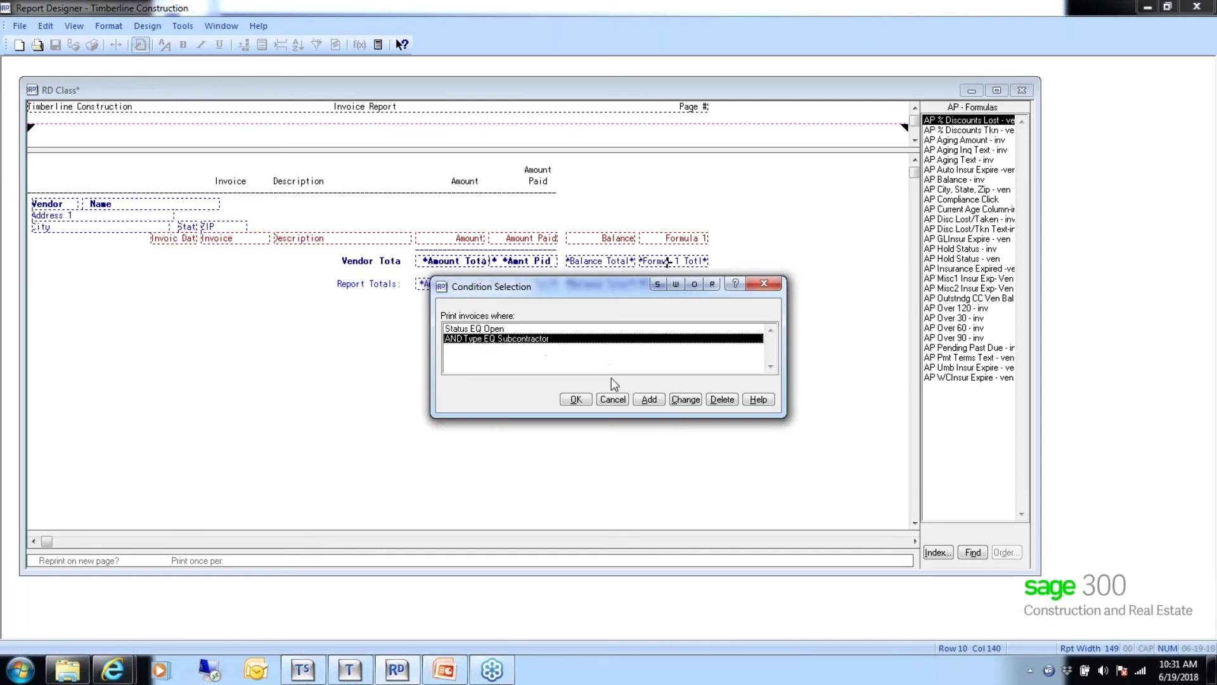
{"action": "left_click", "coordinate": [647, 399]}
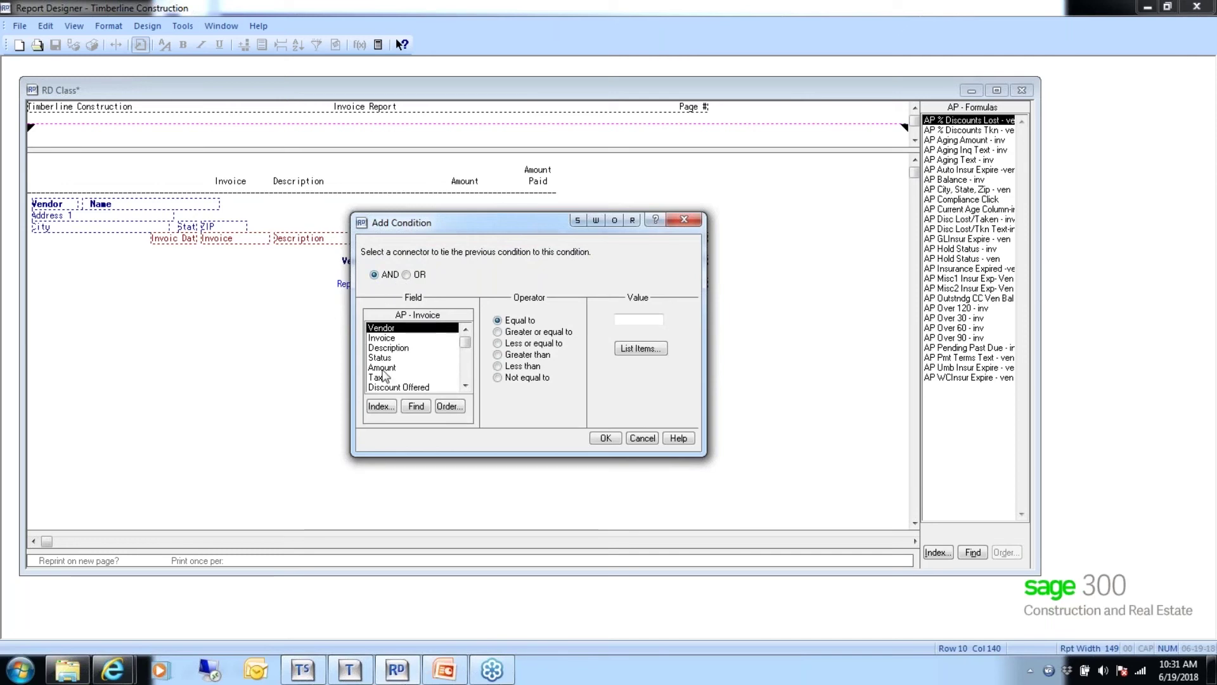
{"action": "left_click", "coordinate": [382, 406]}
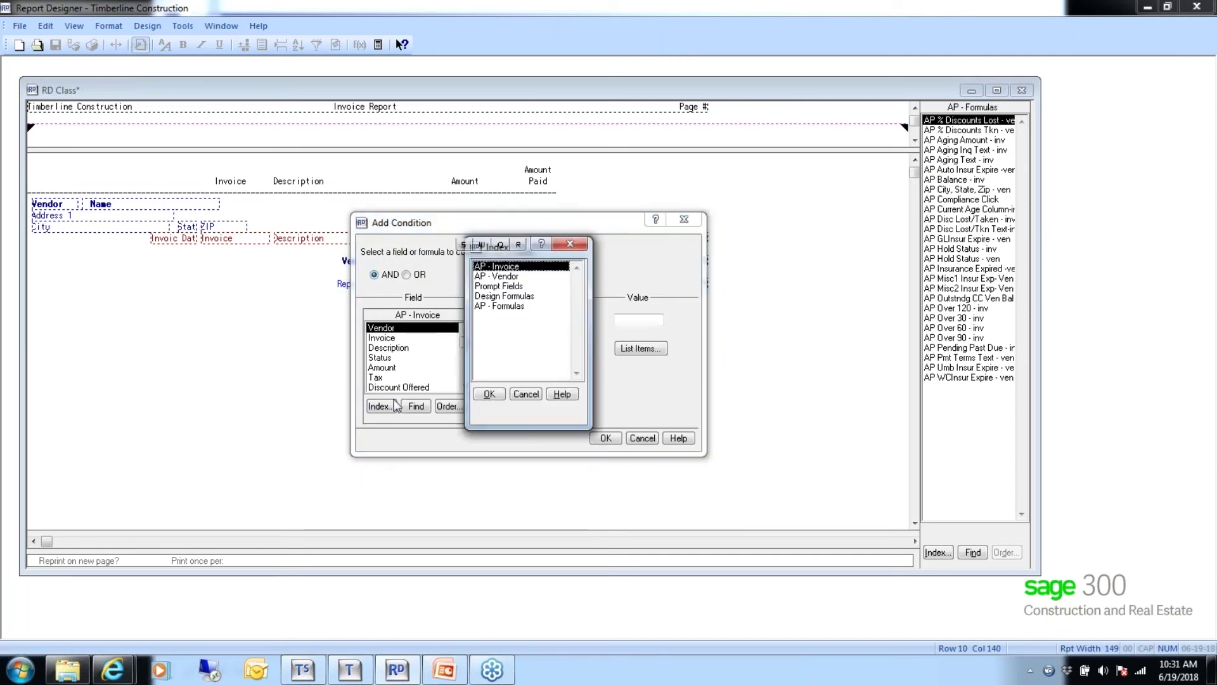
{"action": "double_click", "coordinate": [491, 295]}
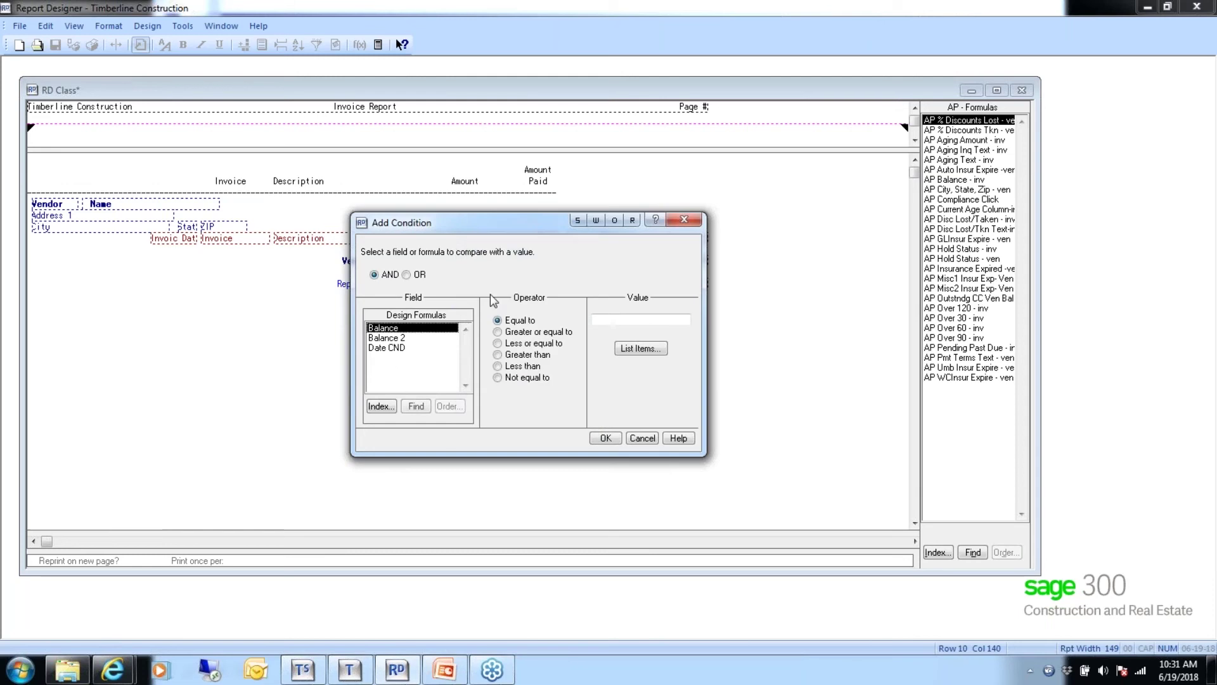
{"action": "left_click", "coordinate": [384, 348]}
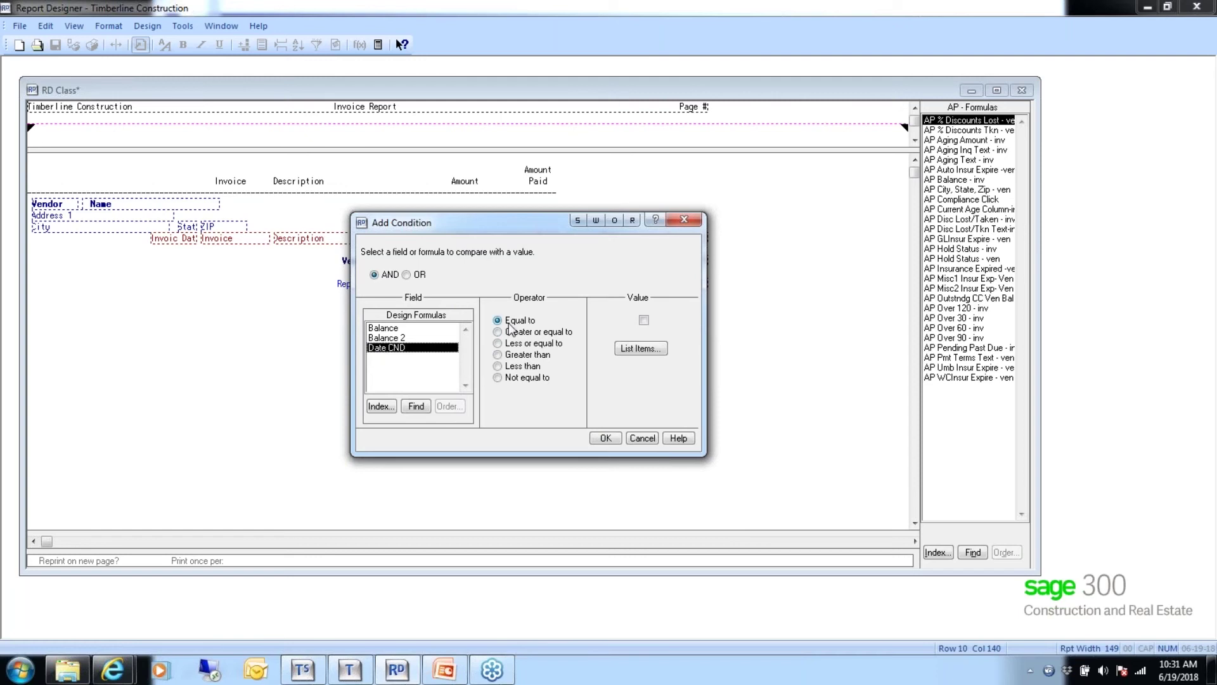
{"action": "left_click", "coordinate": [644, 321]}
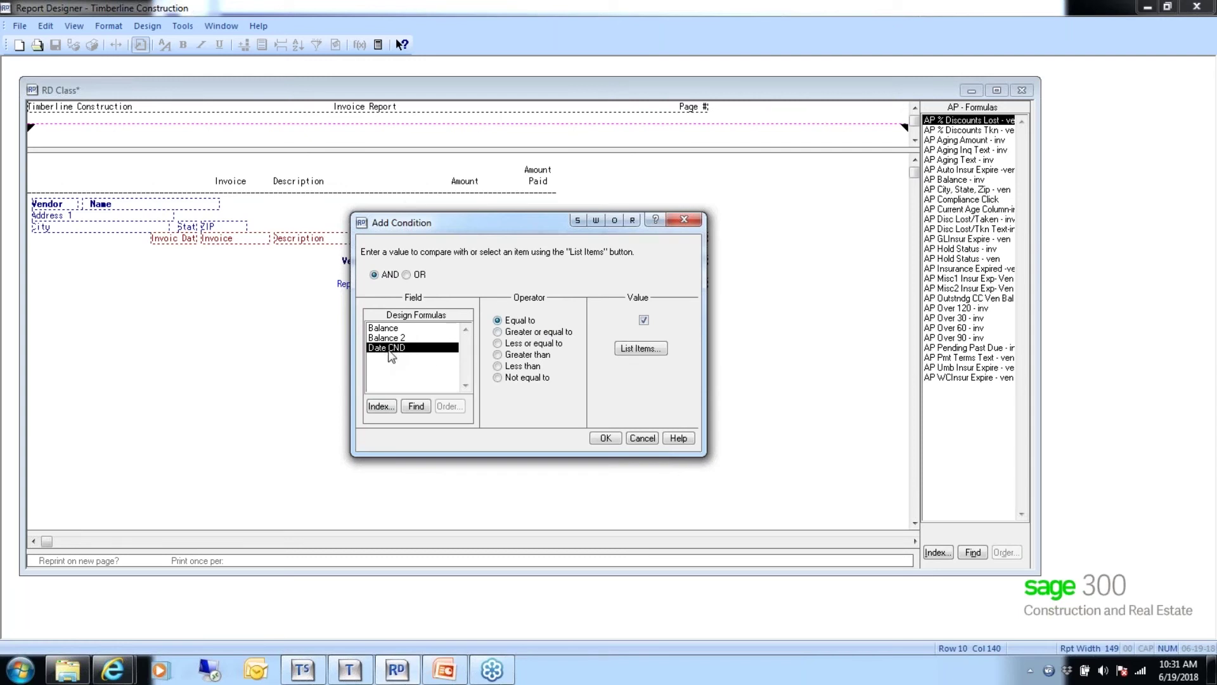
{"action": "left_click", "coordinate": [606, 438]}
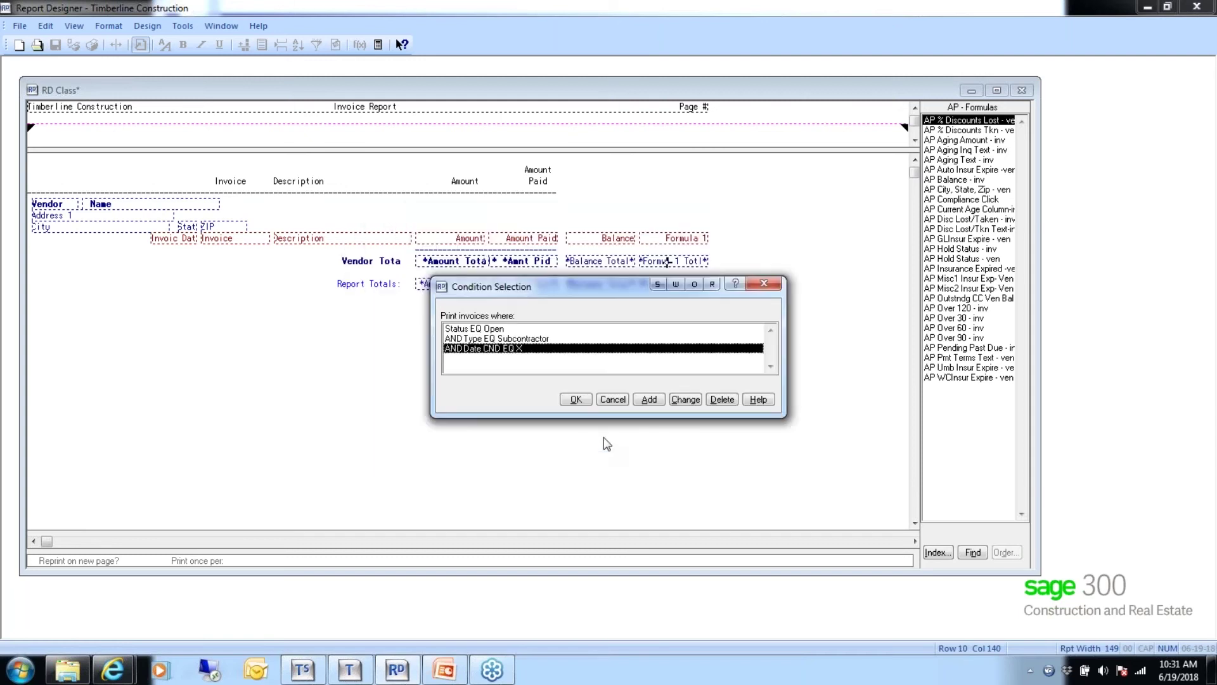
{"action": "left_click", "coordinate": [574, 400]}
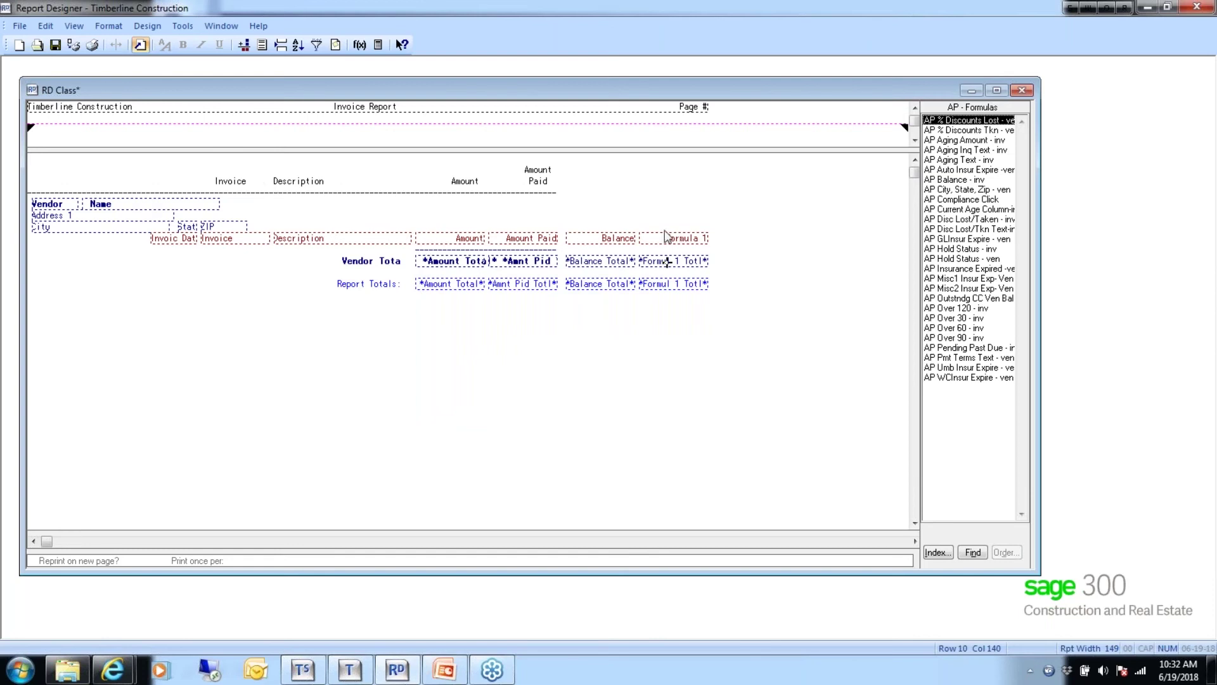
- Extend the dashed heading line over the two added columns and label them Balance and Retainage
{"action": "left_click", "coordinate": [559, 194]}
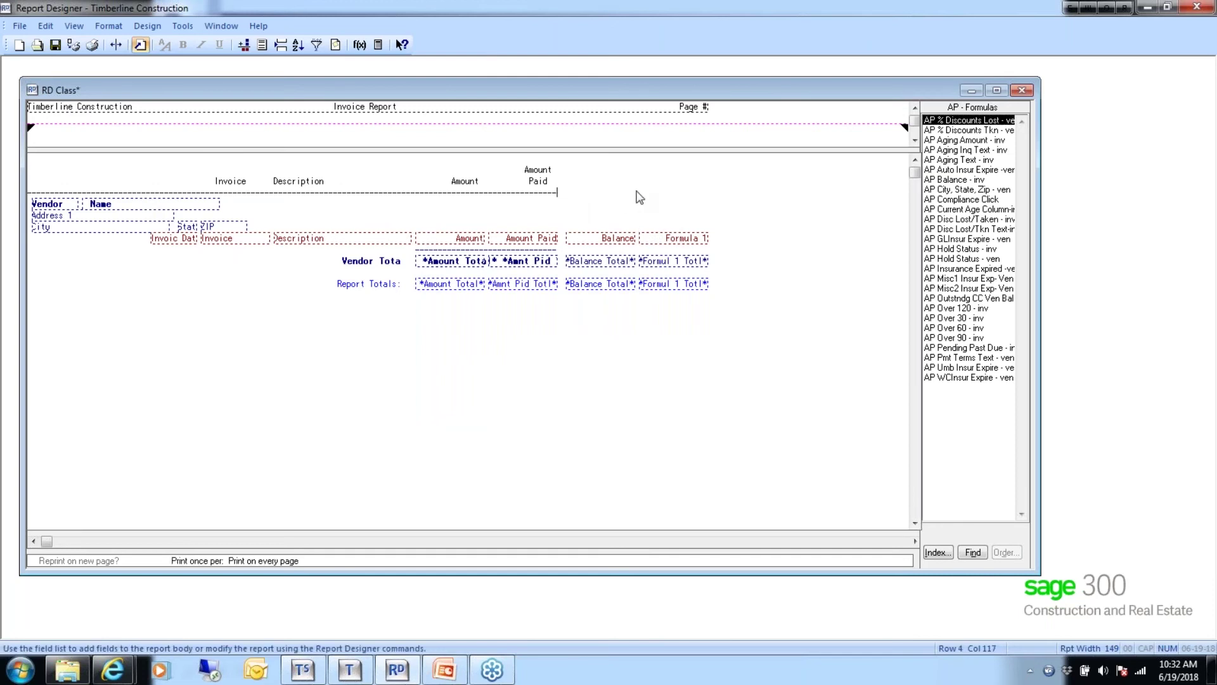
{"action": "type", "text": "--------------------------"}
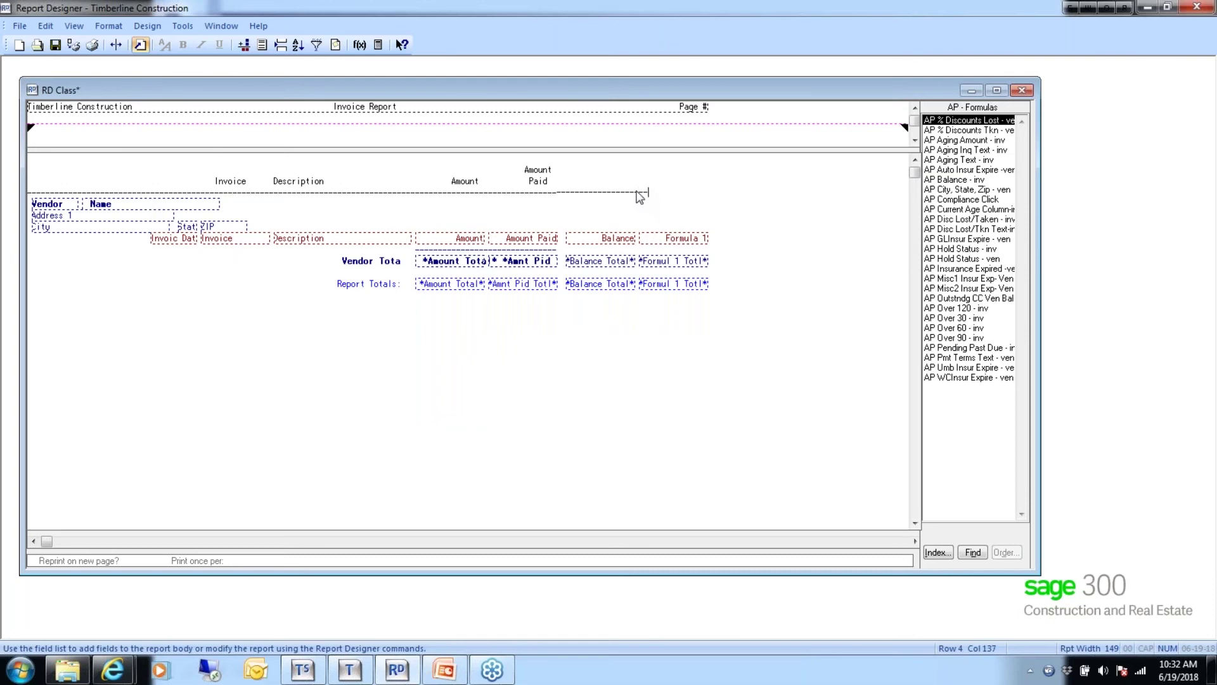
{"action": "type", "text": "-----"}
{"action": "type", "text": "lance     Ret"}
{"action": "type", "text": "aina"}
{"action": "type", "text": "ge"}
- Replace the line above the vendor totals with a row of equals signs spanning the Amount through Formula 1 columns
{"action": "left_click", "coordinate": [562, 257]}
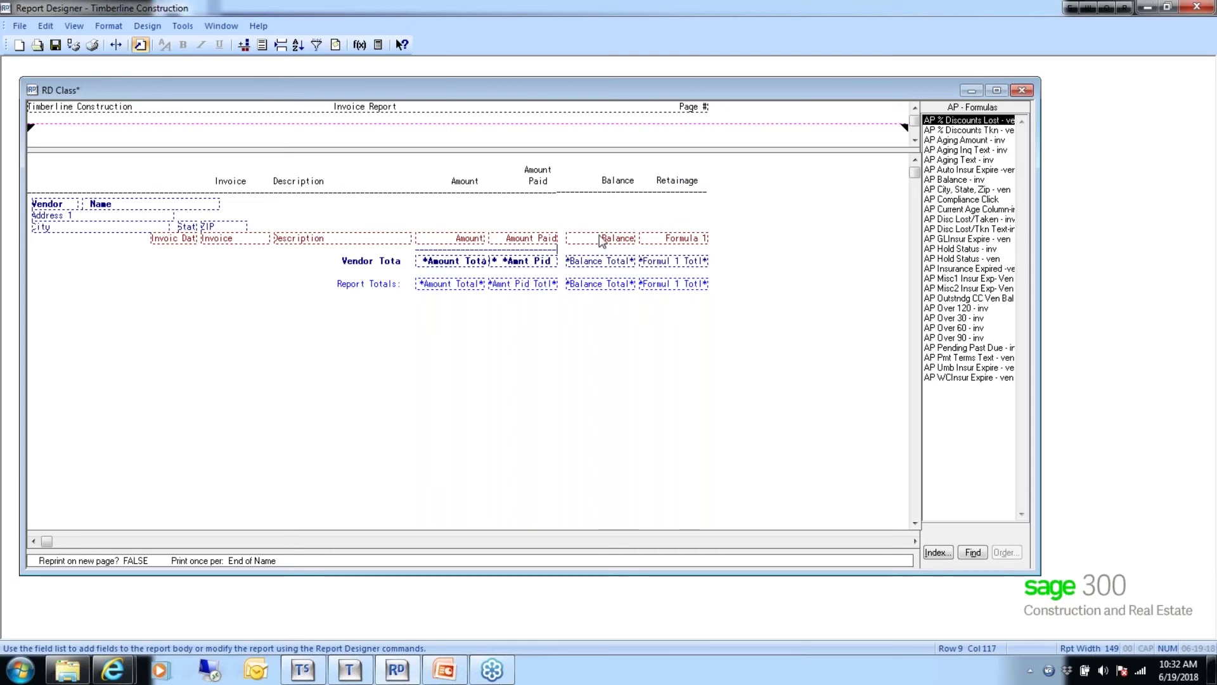
{"action": "key", "text": "Left"}
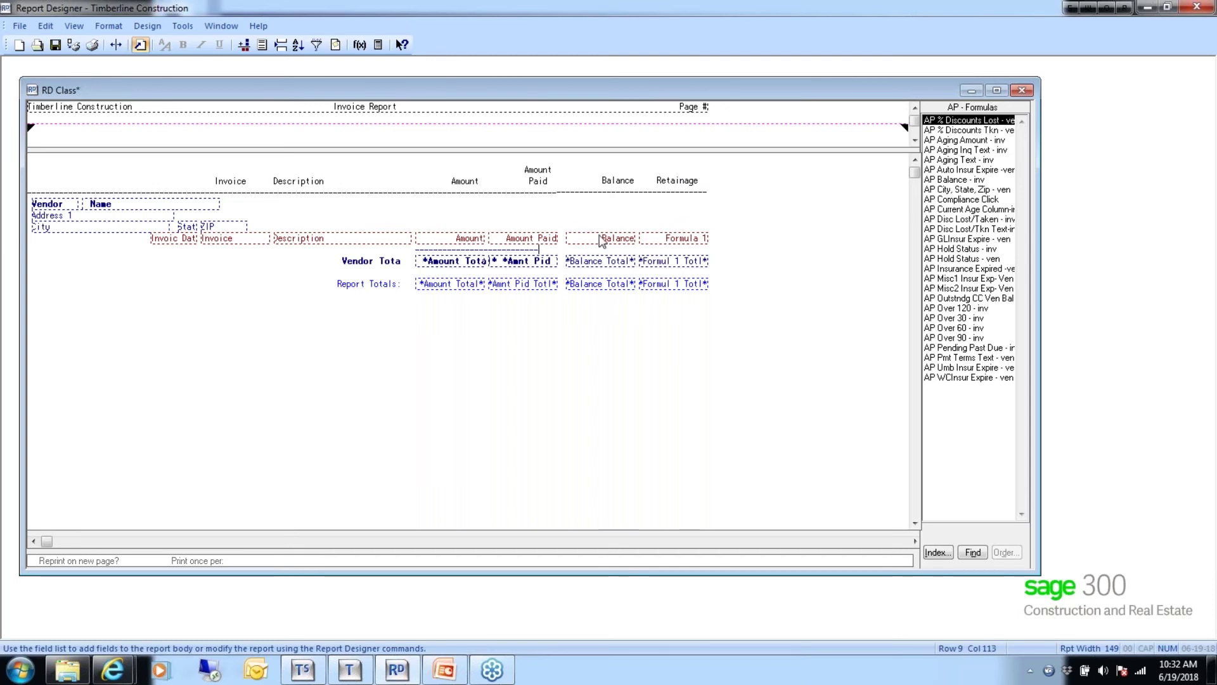
{"action": "key", "text": "BackSpace"}
{"action": "key", "text": "BackSpace"}
{"action": "key", "text": "BackSpace"}
{"action": "key", "text": "BackSpace"}
{"action": "key", "text": "BackSpace"}
{"action": "key", "text": "BackSpace"}
{"action": "key", "text": "BackSpace"}
{"action": "key", "text": "BackSpace"}
{"action": "key", "text": "BackSpace"}
{"action": "key", "text": "BackSpace"}
{"action": "key", "text": "BackSpace"}
{"action": "key", "text": "BackSpace"}
{"action": "key", "text": "BackSpace"}
{"action": "key", "text": "BackSpace"}
{"action": "key", "text": "BackSpace"}
{"action": "key", "text": "BackSpace"}
{"action": "key", "text": "BackSpace"}
{"action": "key", "text": "BackSpace"}
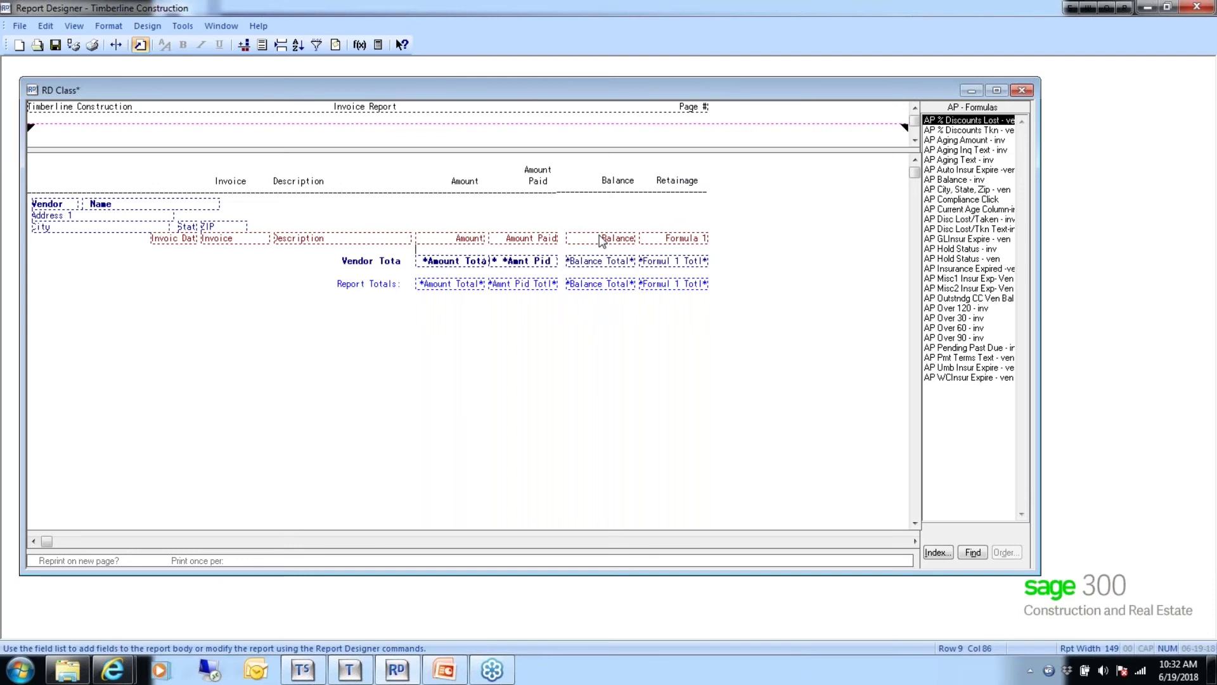
{"action": "type", "text": "+++++++++"}
{"action": "key", "text": "BackSpace"}
{"action": "key", "text": "BackSpace"}
{"action": "key", "text": "BackSpace"}
{"action": "type", "text": "====================="}
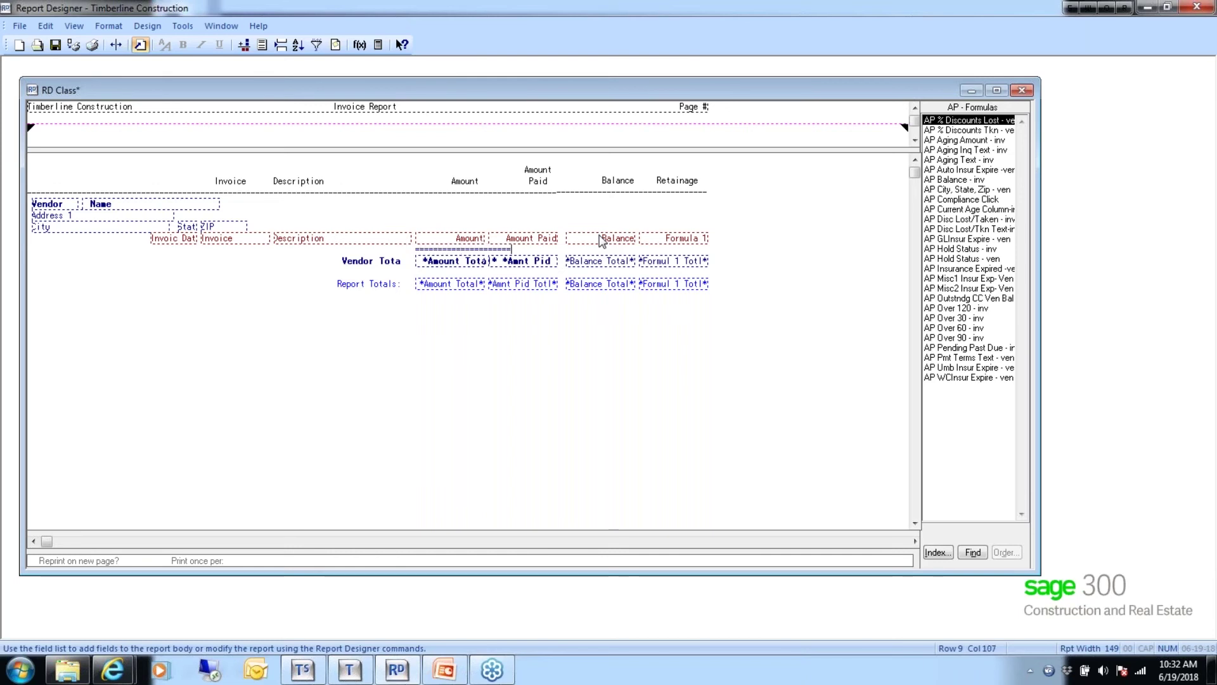
{"action": "type", "text": "=========================================="}
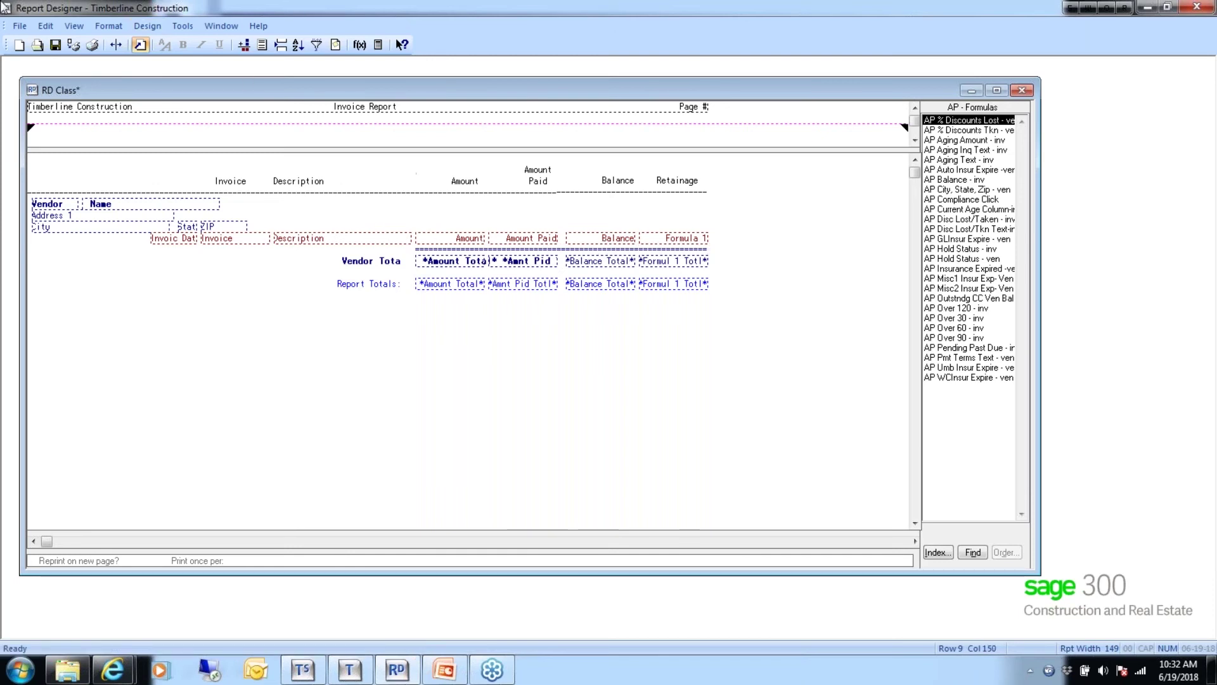
- Save the design and open its print selection with AP Master as the data file for AP - Invoice
{"action": "left_click", "coordinate": [55, 45]}
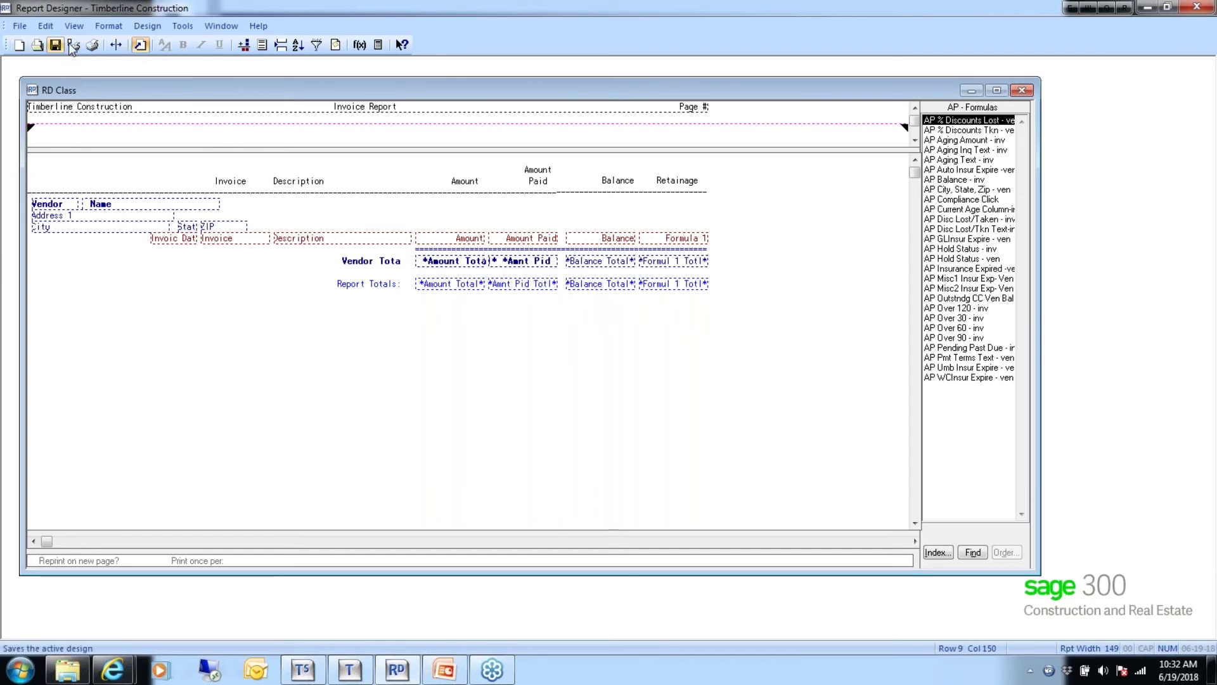
{"action": "left_click", "coordinate": [73, 44]}
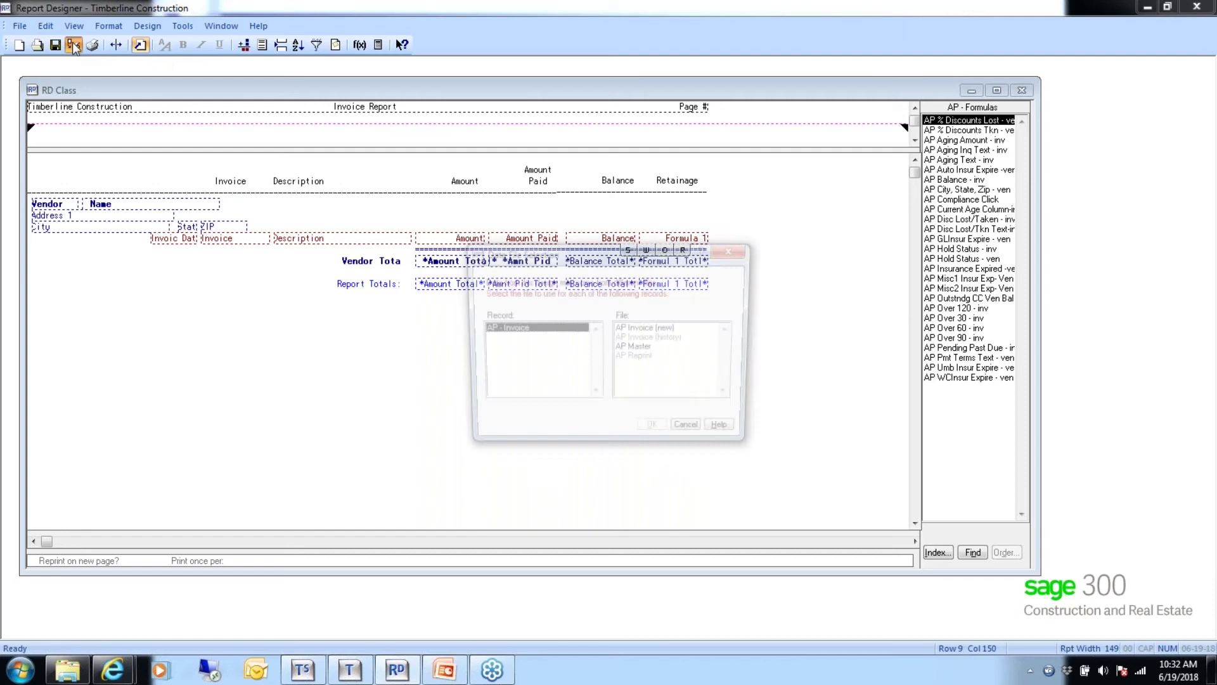
{"action": "left_click", "coordinate": [641, 349]}
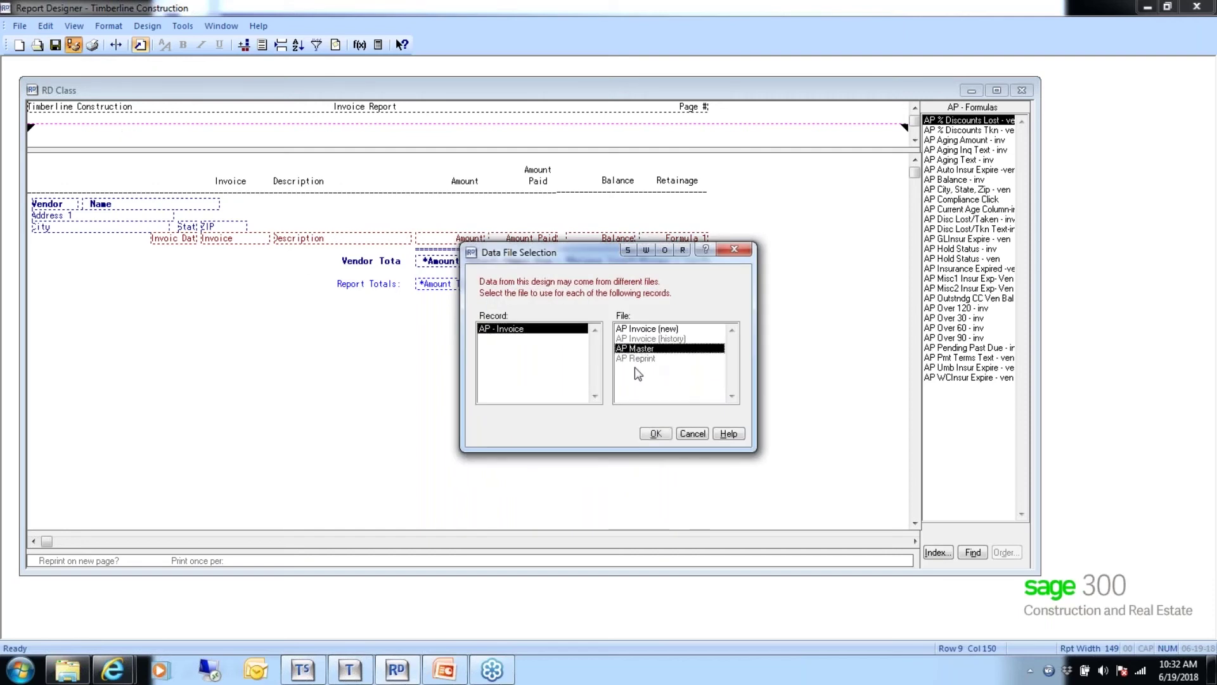
{"action": "left_click", "coordinate": [654, 433]}
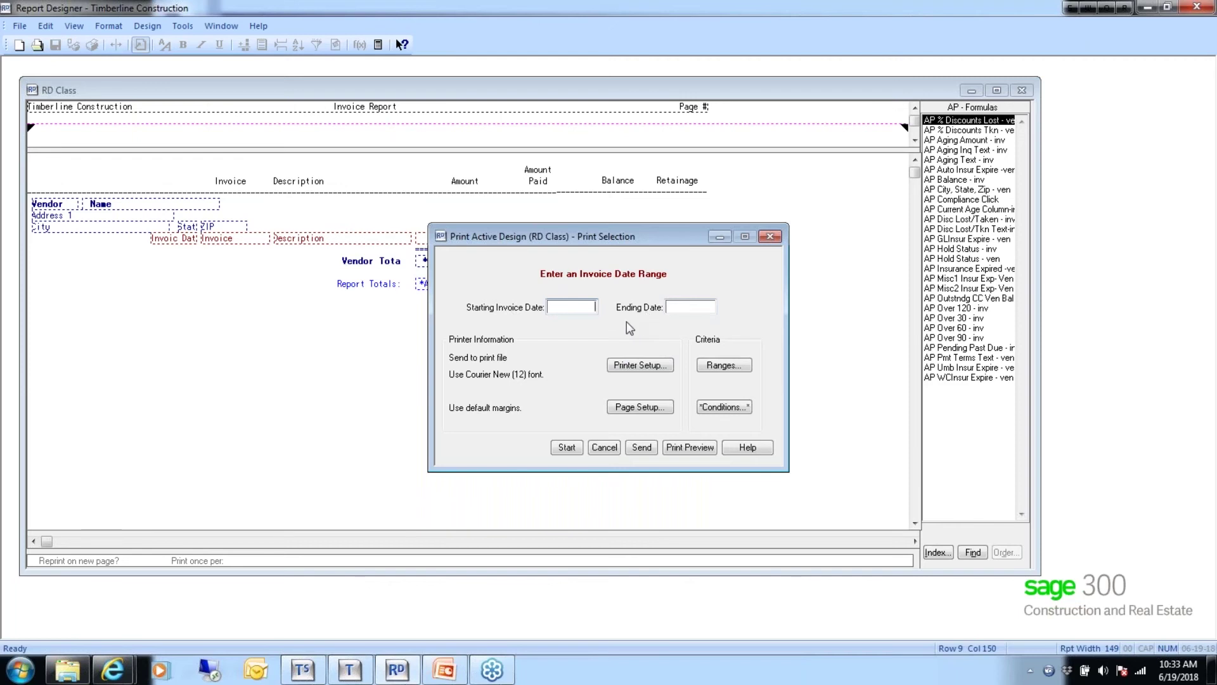
- Preview the report for invoice dates 1-01-2015 through 5-31-2015, and close the preview
{"action": "type", "text": "010115"}
{"action": "key", "text": "Tab"}
{"action": "type", "text": "053115"}
{"action": "key", "text": "Tab"}
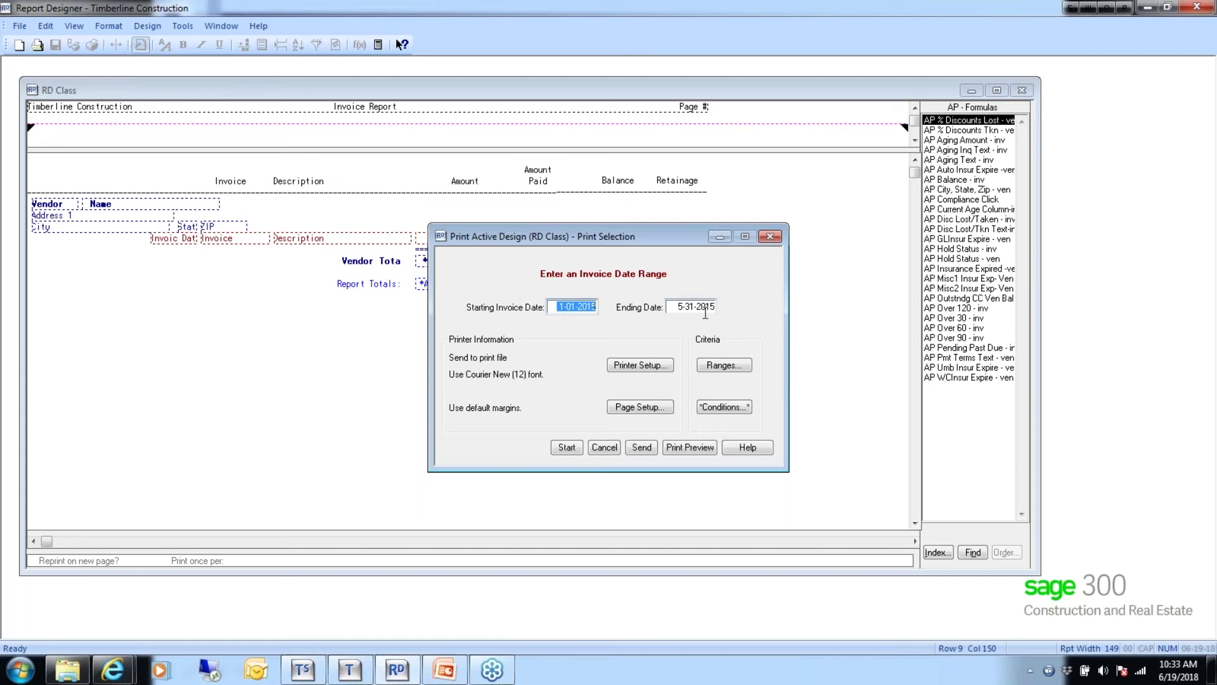
{"action": "left_click", "coordinate": [691, 448]}
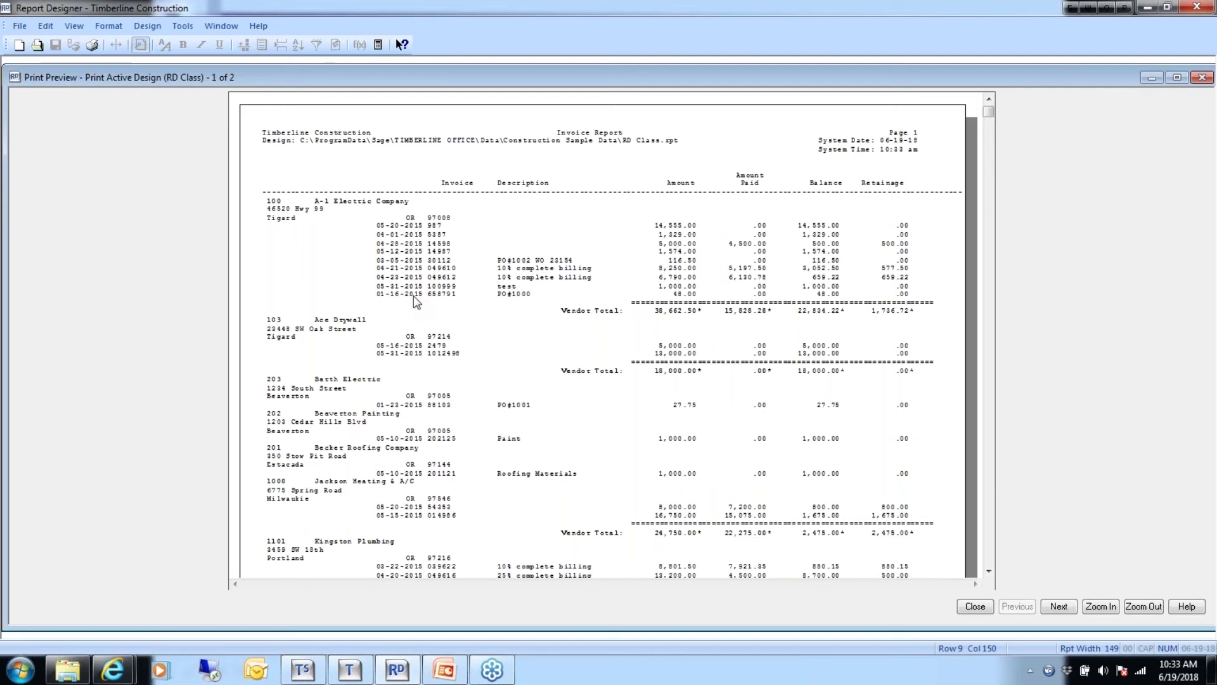
{"action": "left_click", "coordinate": [983, 607]}
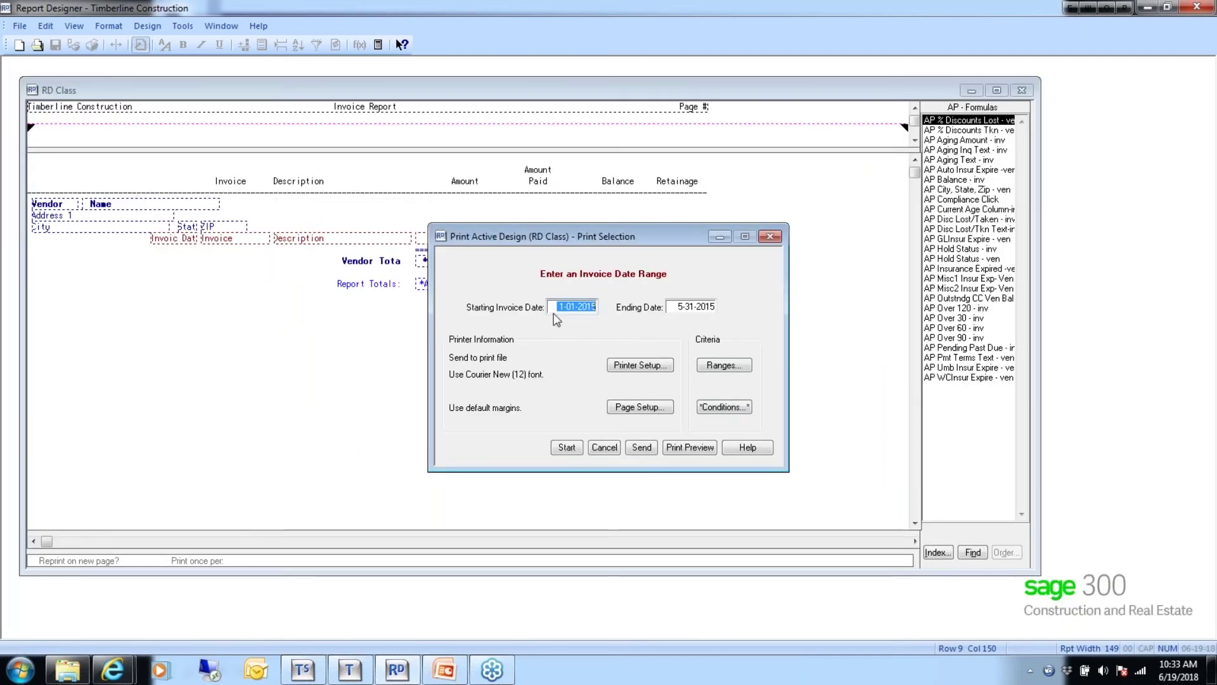
- Preview the report with the starting invoice date set to 5-01-2015, and leave the print selection without printing
{"action": "type", "text": "050115"}
{"action": "key", "text": "Tab"}
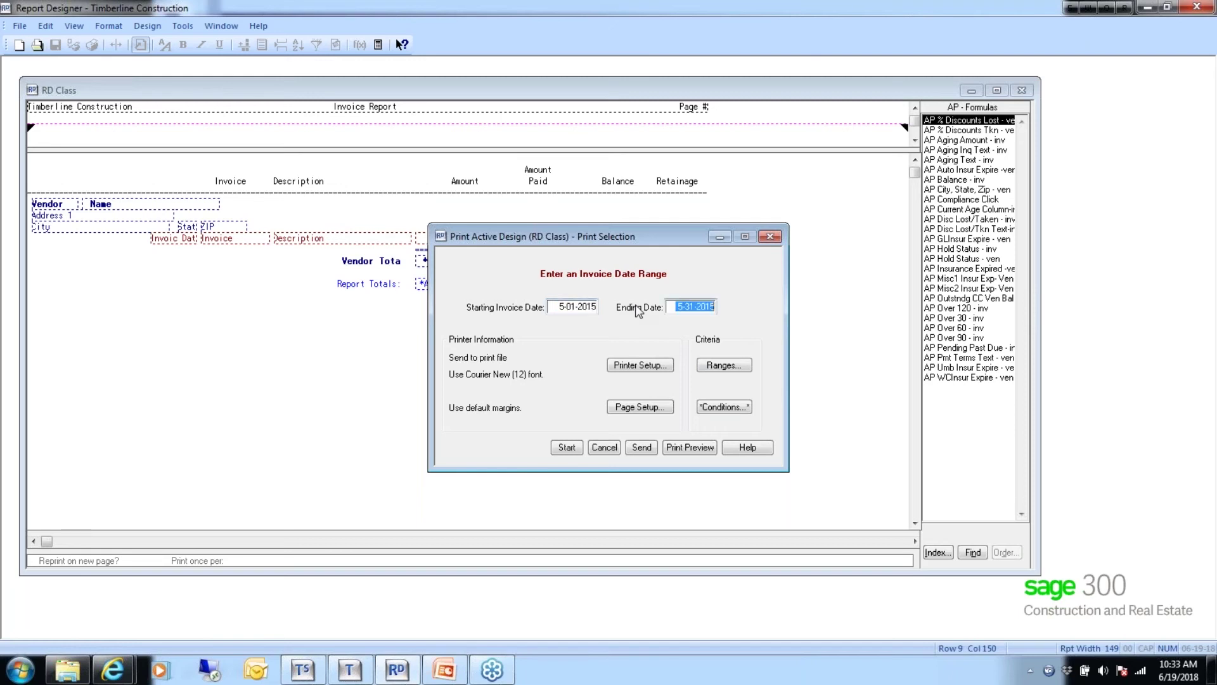
{"action": "left_click", "coordinate": [695, 451]}
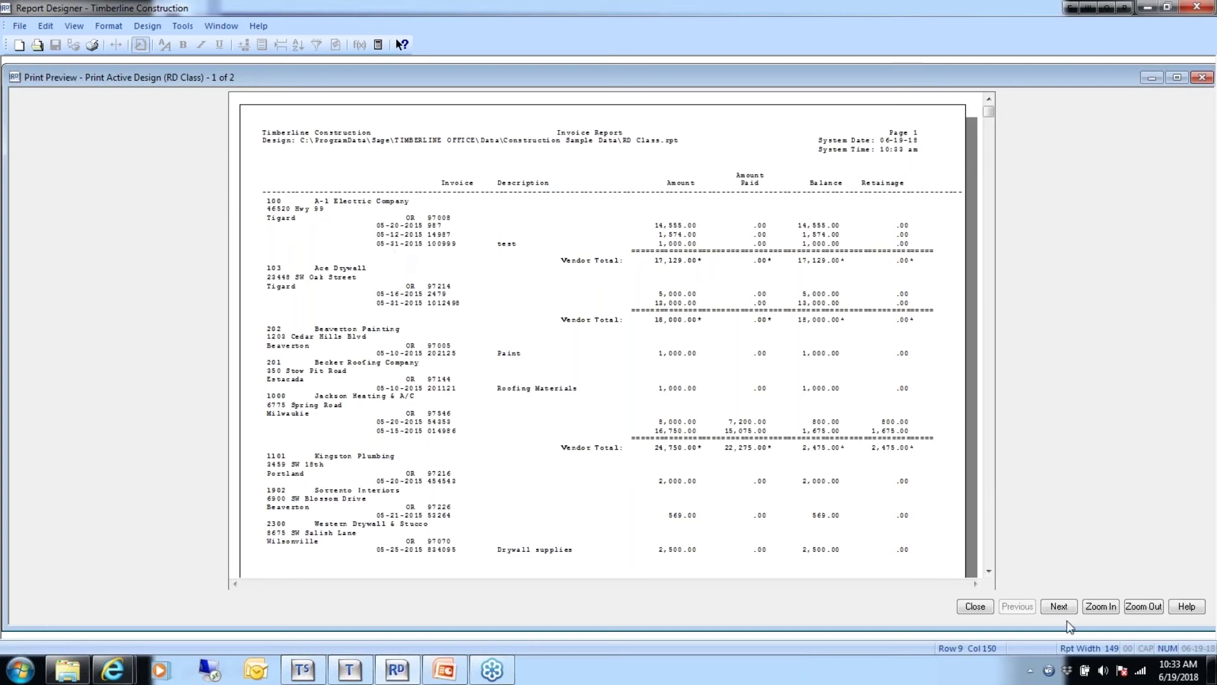
{"action": "left_click", "coordinate": [975, 607]}
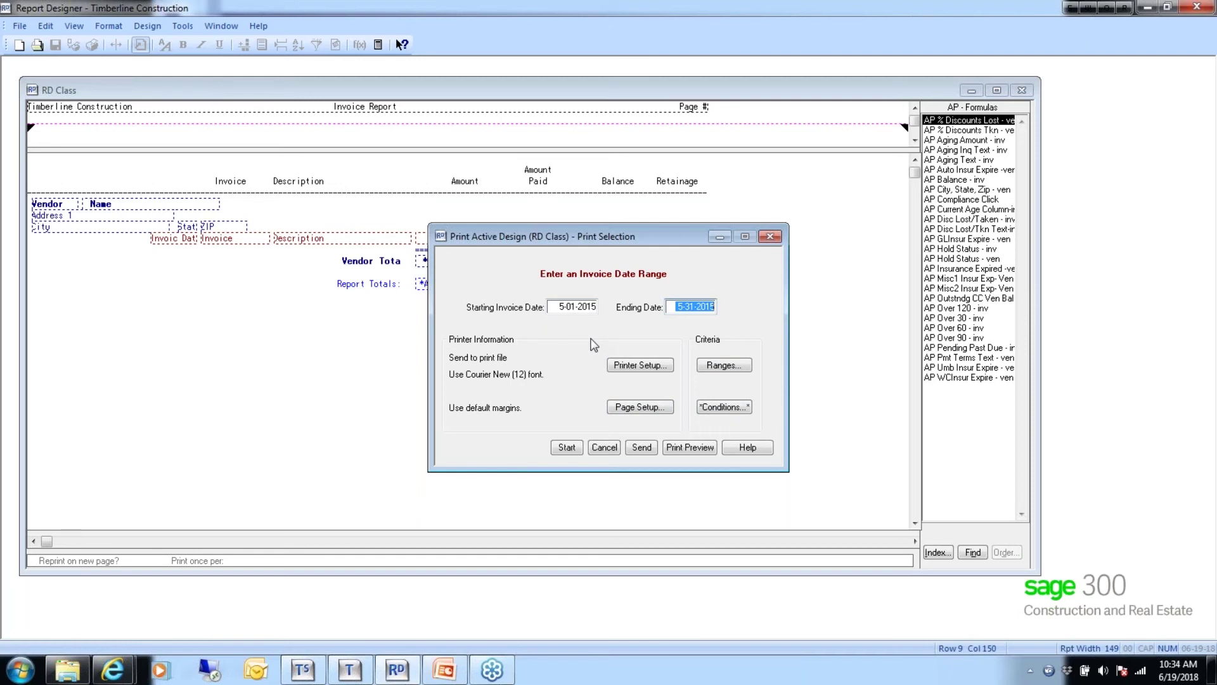
{"action": "left_click", "coordinate": [603, 448]}
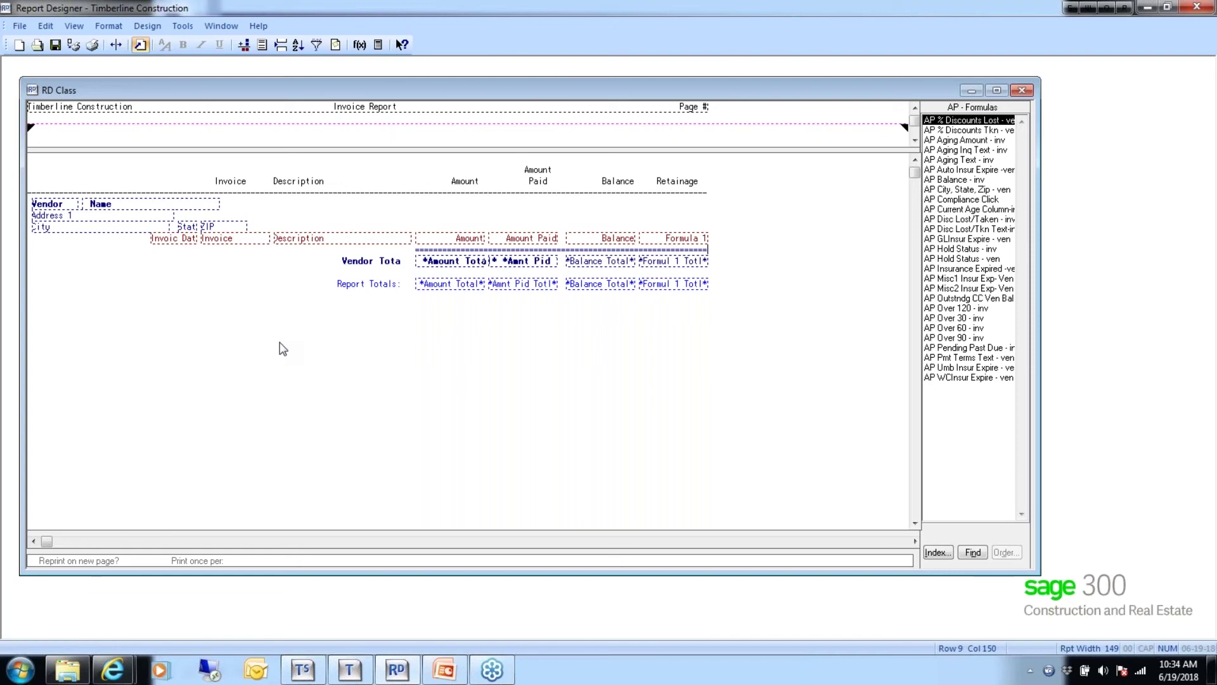
{"action": "left_click", "coordinate": [447, 674]}
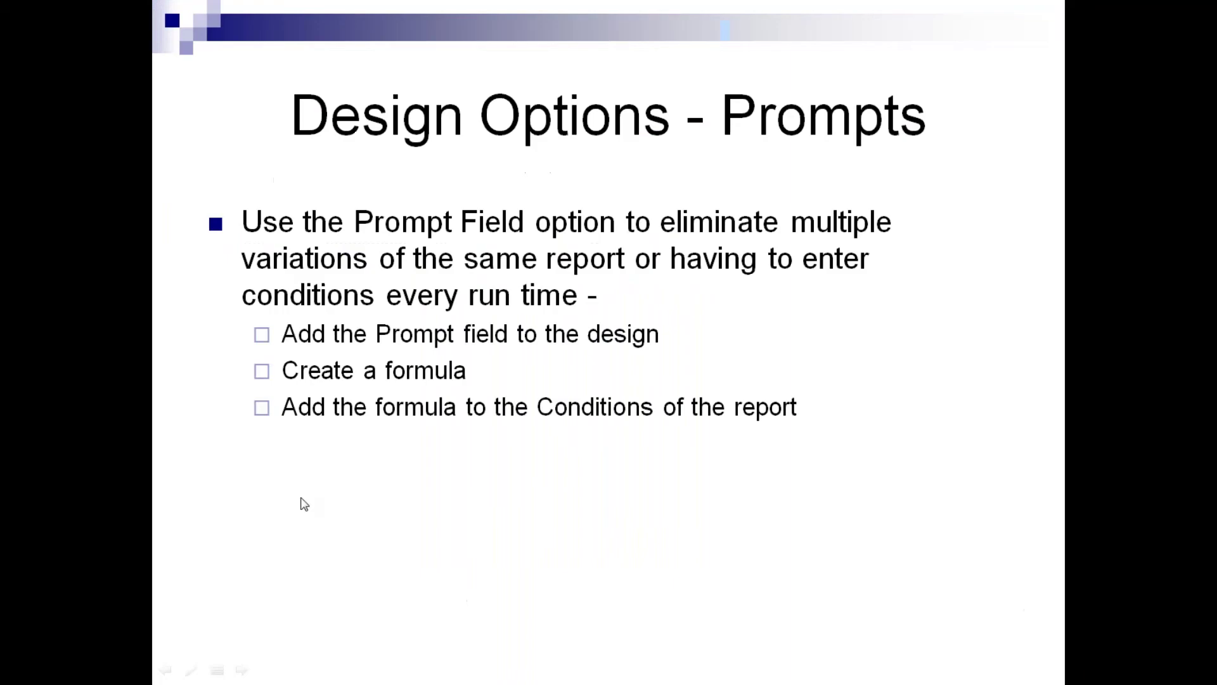
{"action": "left_click", "coordinate": [448, 586]}
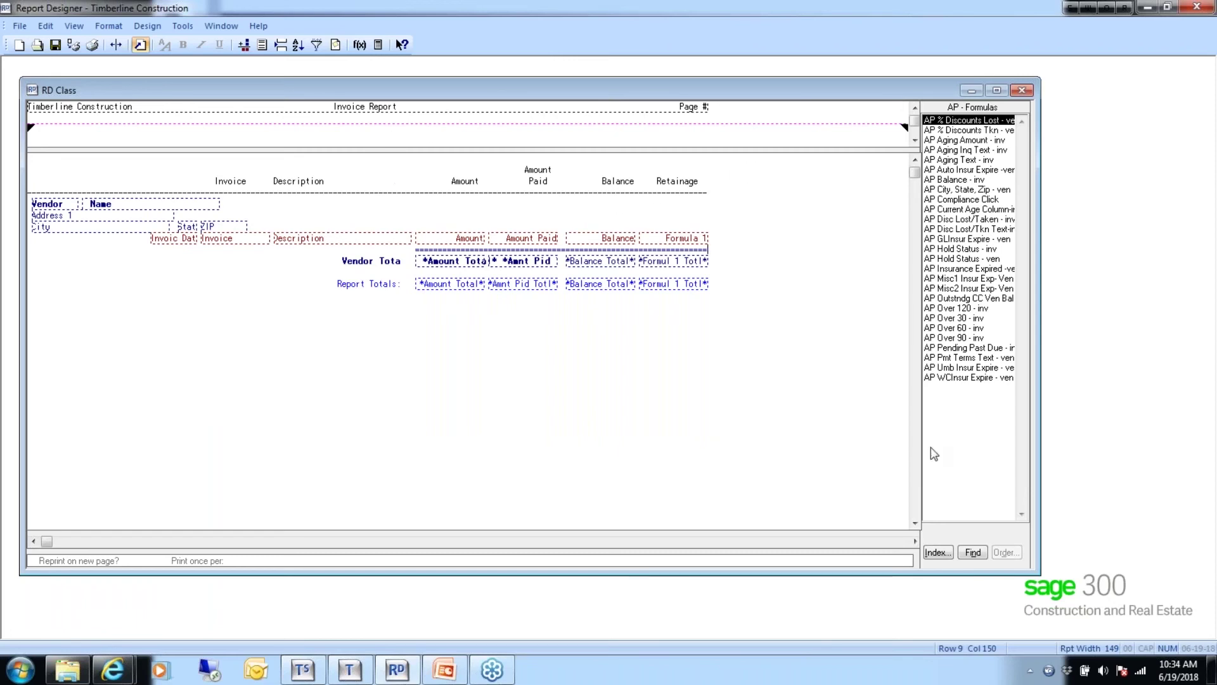
- List the AP - Vendor fields, and move the block from the City row through the Report Totals row down one row
{"action": "left_click", "coordinate": [938, 553]}
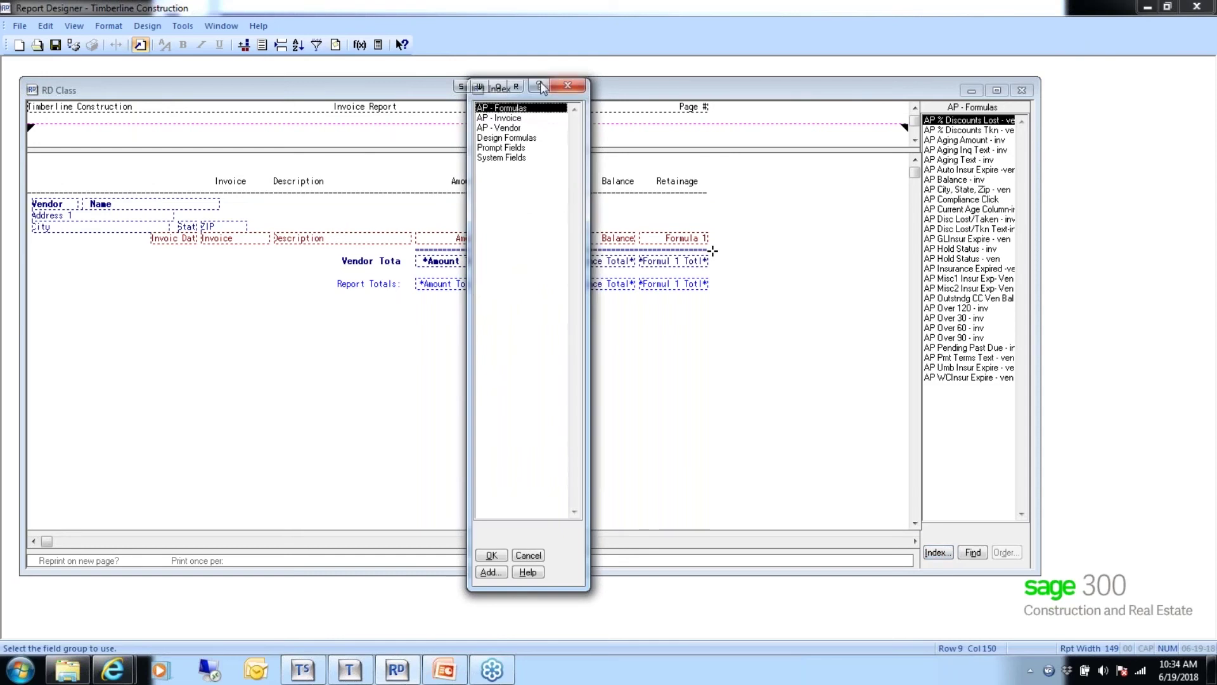
{"action": "double_click", "coordinate": [504, 127]}
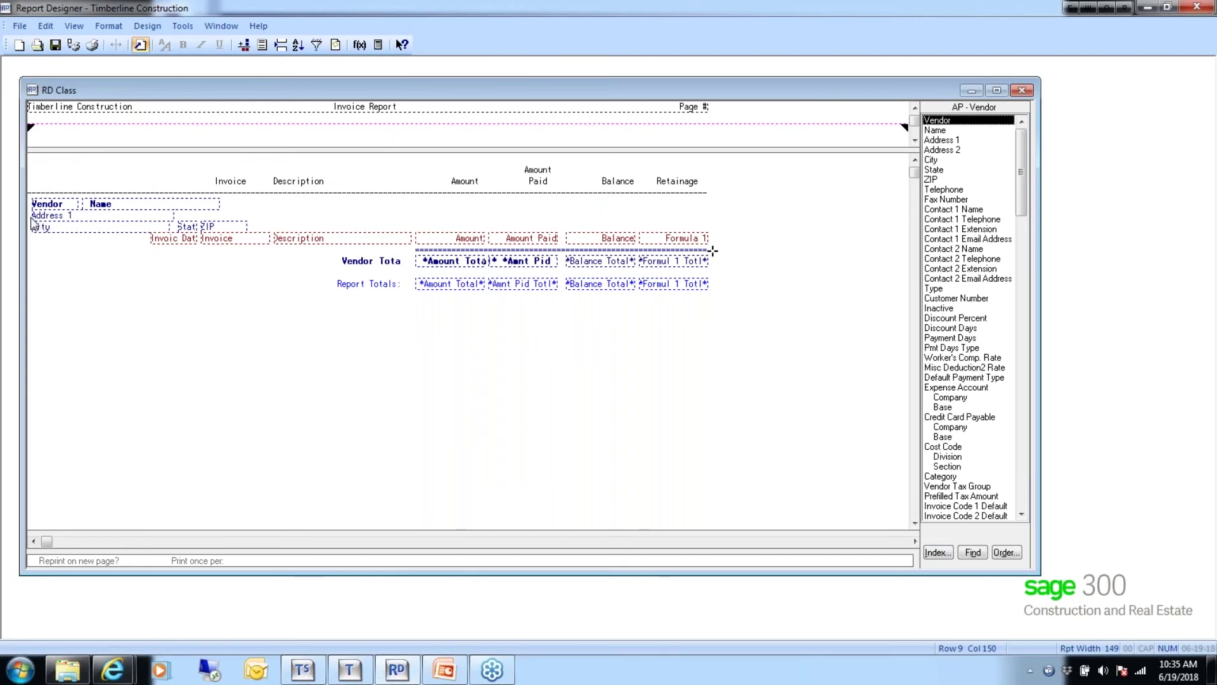
{"action": "left_click_drag", "start_coordinate": [31, 214], "coordinate": [727, 322]}
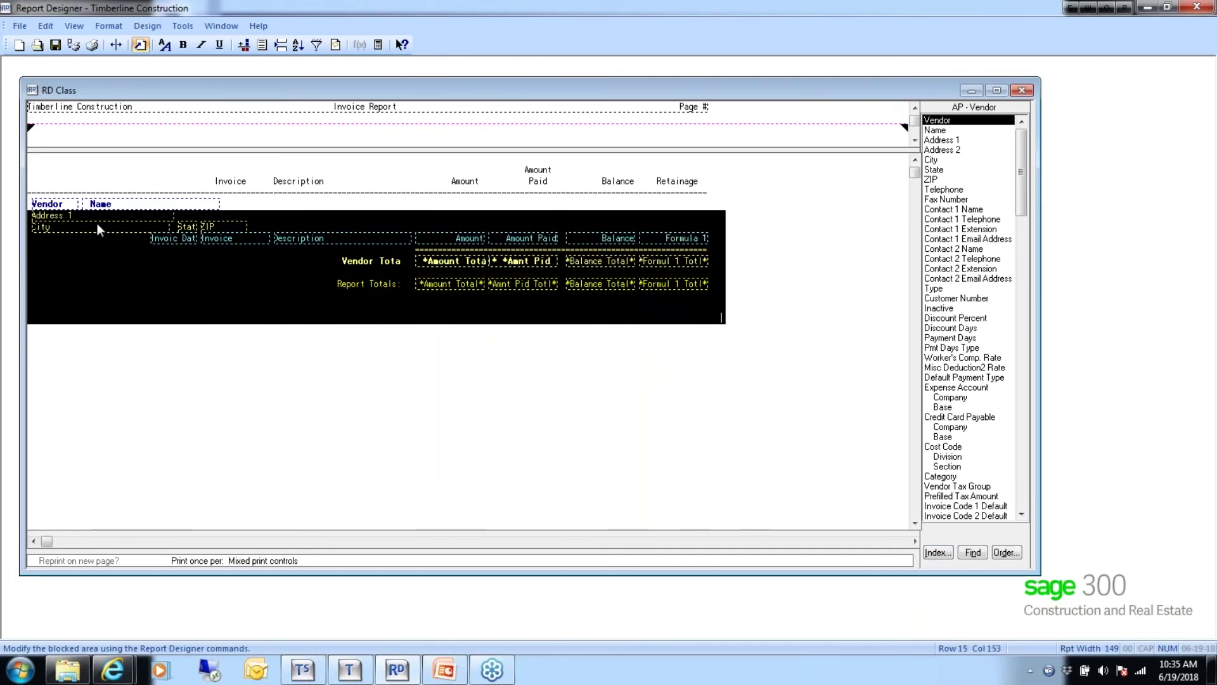
{"action": "left_click", "coordinate": [284, 207]}
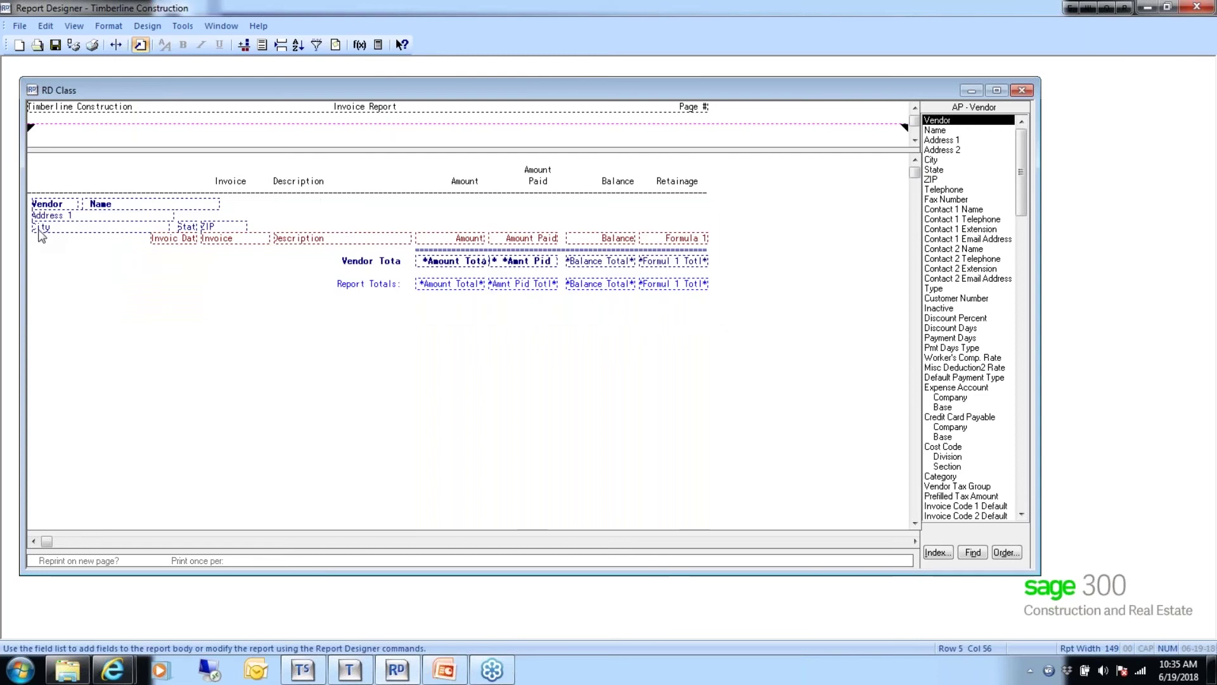
{"action": "left_click_drag", "start_coordinate": [30, 229], "coordinate": [721, 322]}
{"action": "left_click_drag", "start_coordinate": [212, 232], "coordinate": [209, 248]}
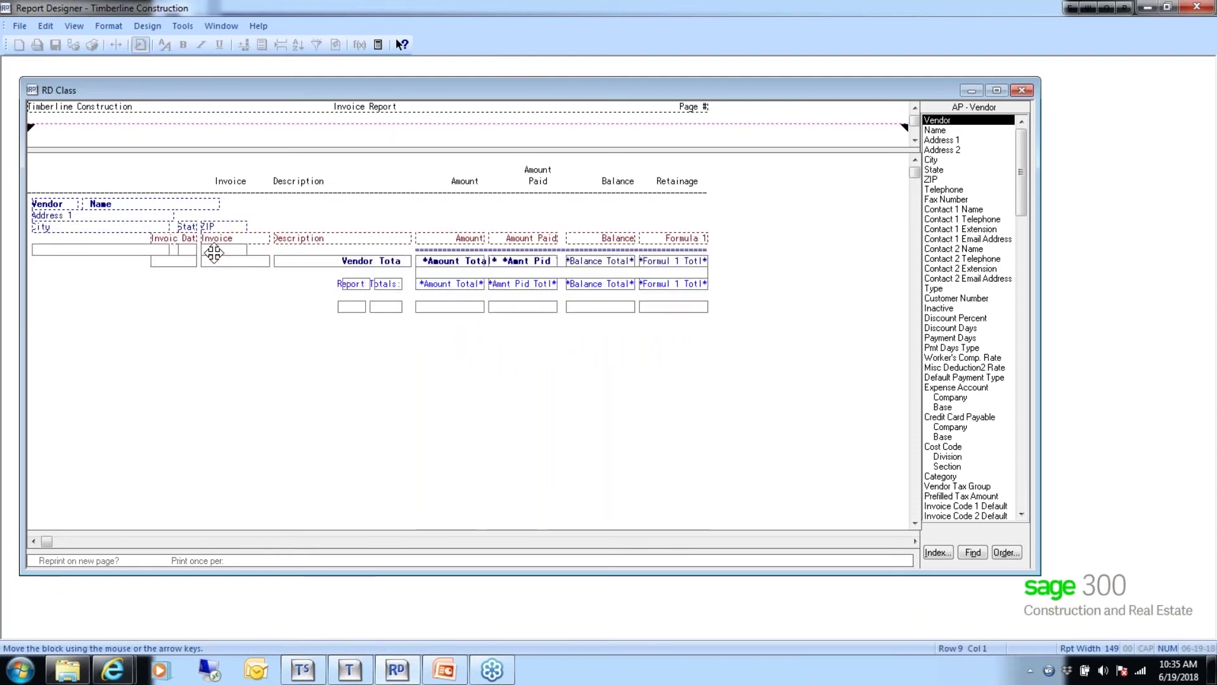
{"action": "left_click", "coordinate": [209, 248]}
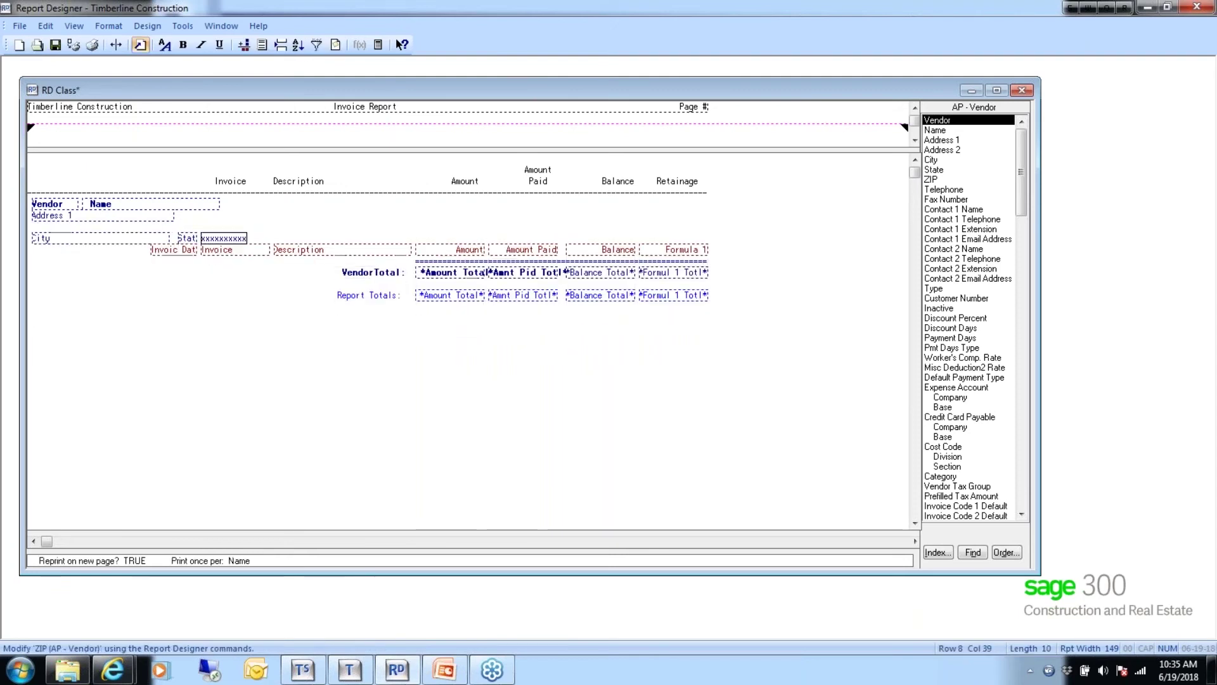
- Insert the vendor's Address 2 field in the empty row below Address 1 and set it to print once per Name
{"action": "left_click", "coordinate": [36, 229]}
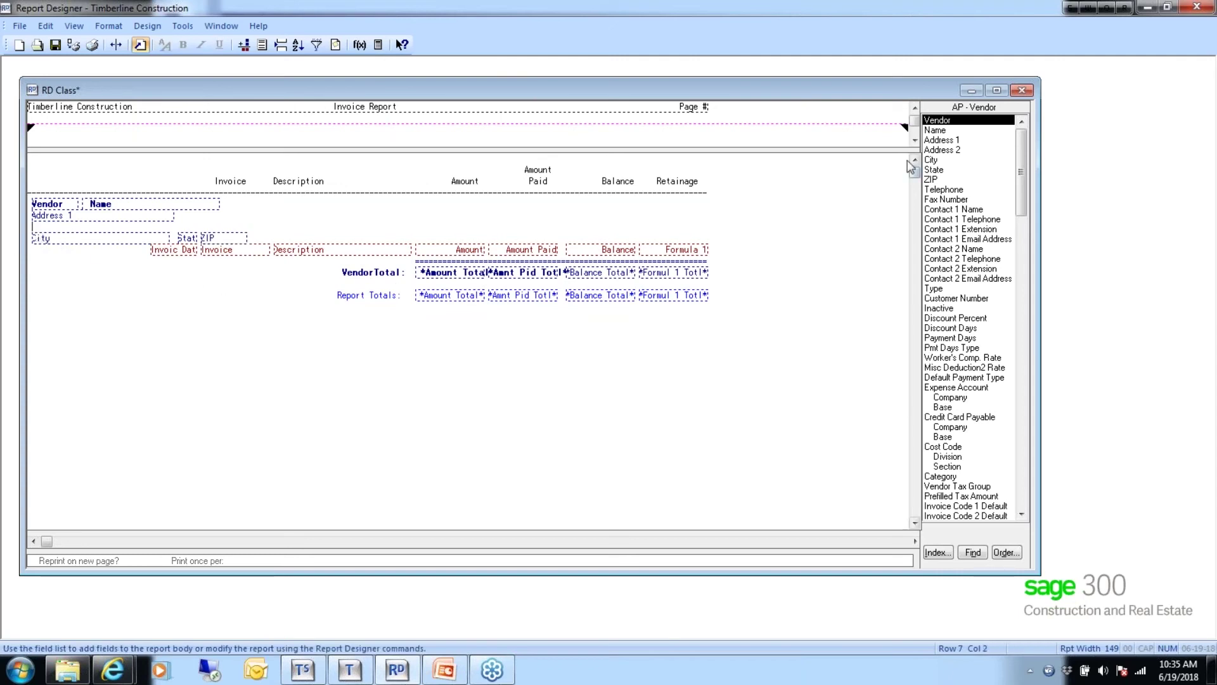
{"action": "left_click", "coordinate": [944, 151]}
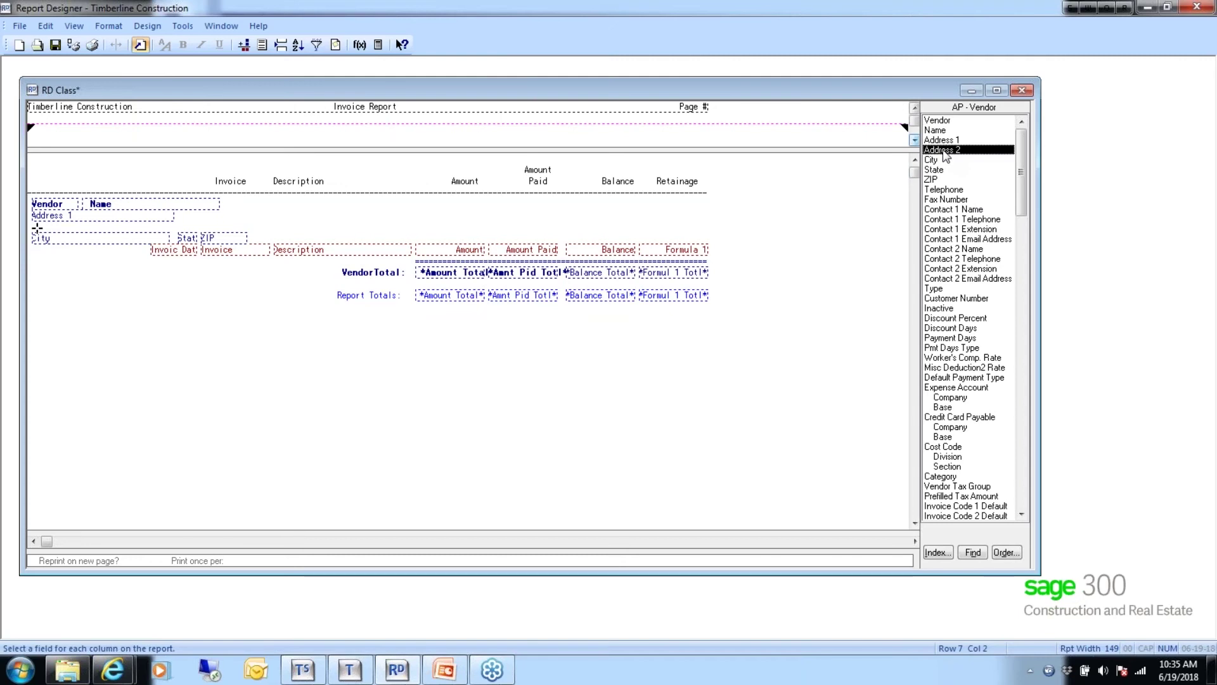
{"action": "double_click", "coordinate": [944, 152]}
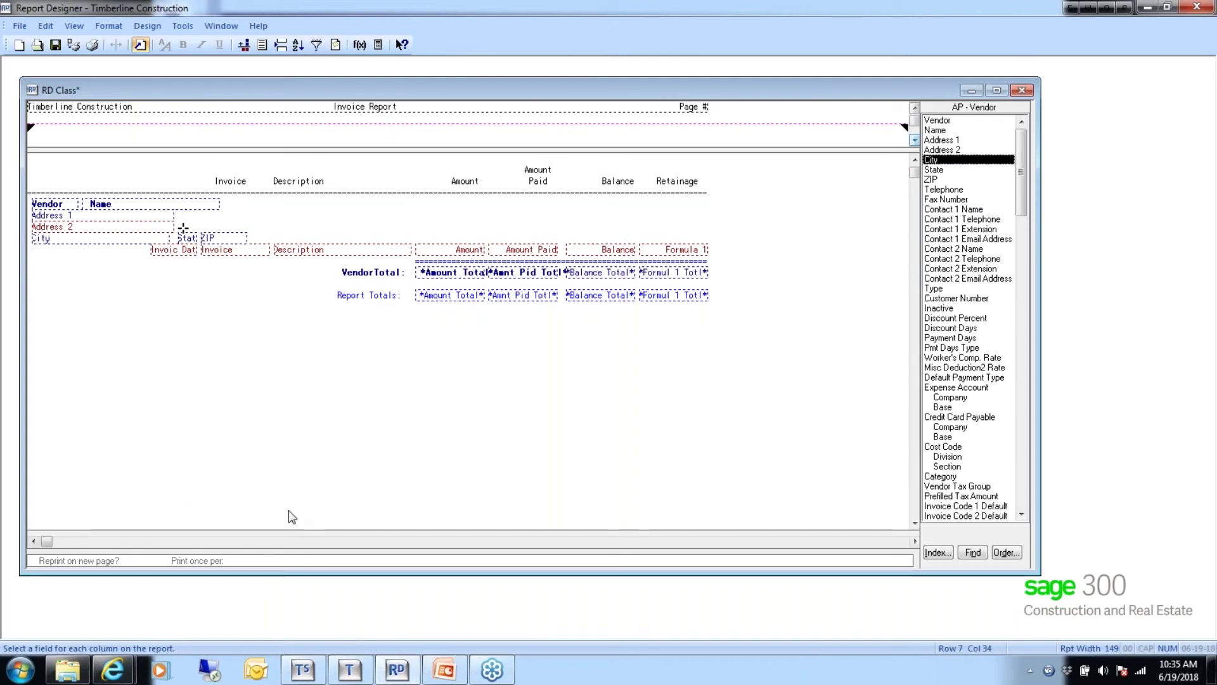
{"action": "left_click", "coordinate": [100, 227]}
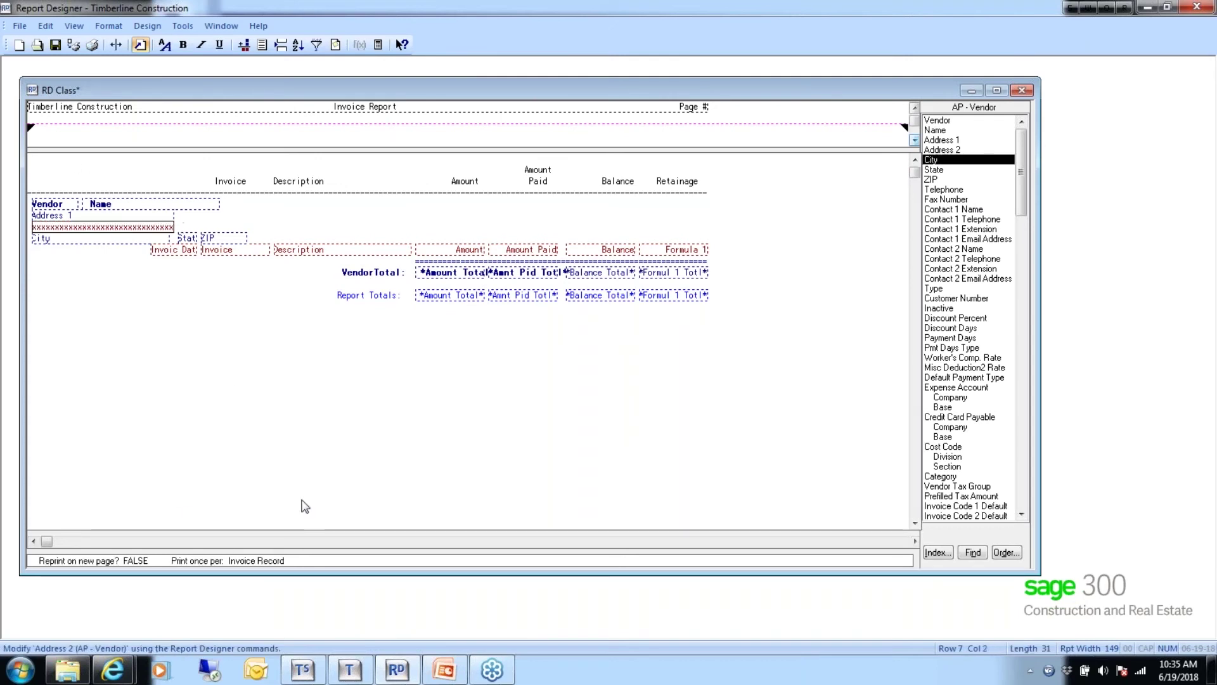
{"action": "double_click", "coordinate": [308, 560]}
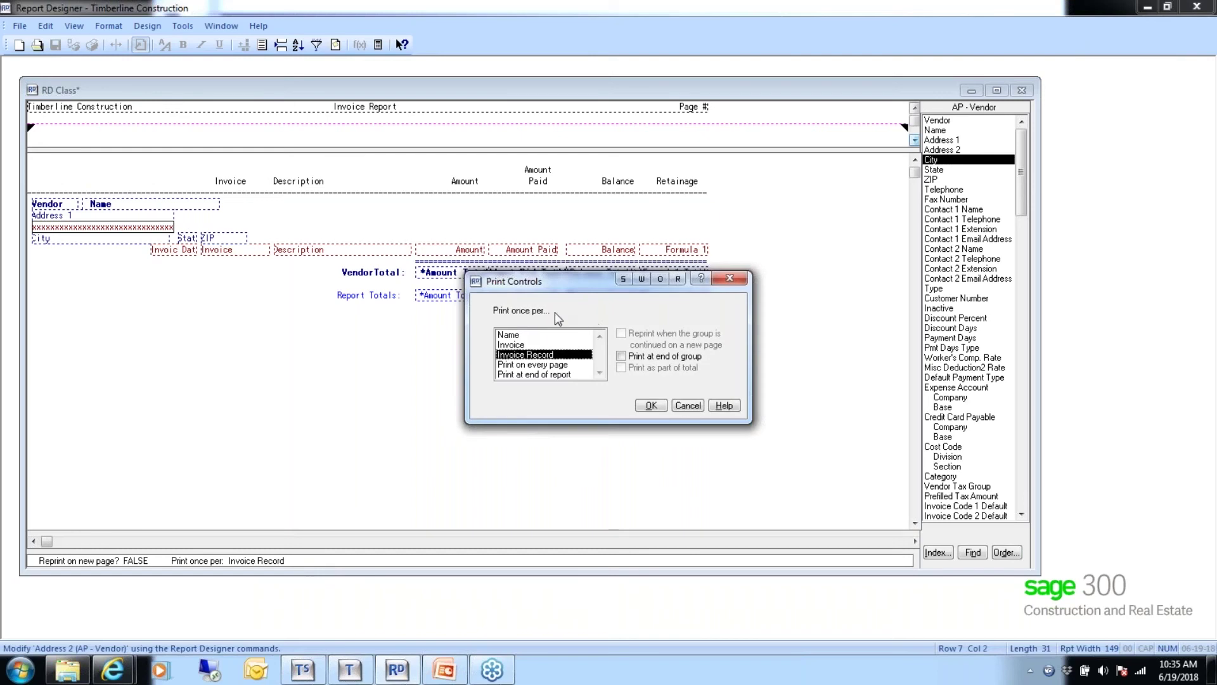
{"action": "left_click", "coordinate": [514, 334]}
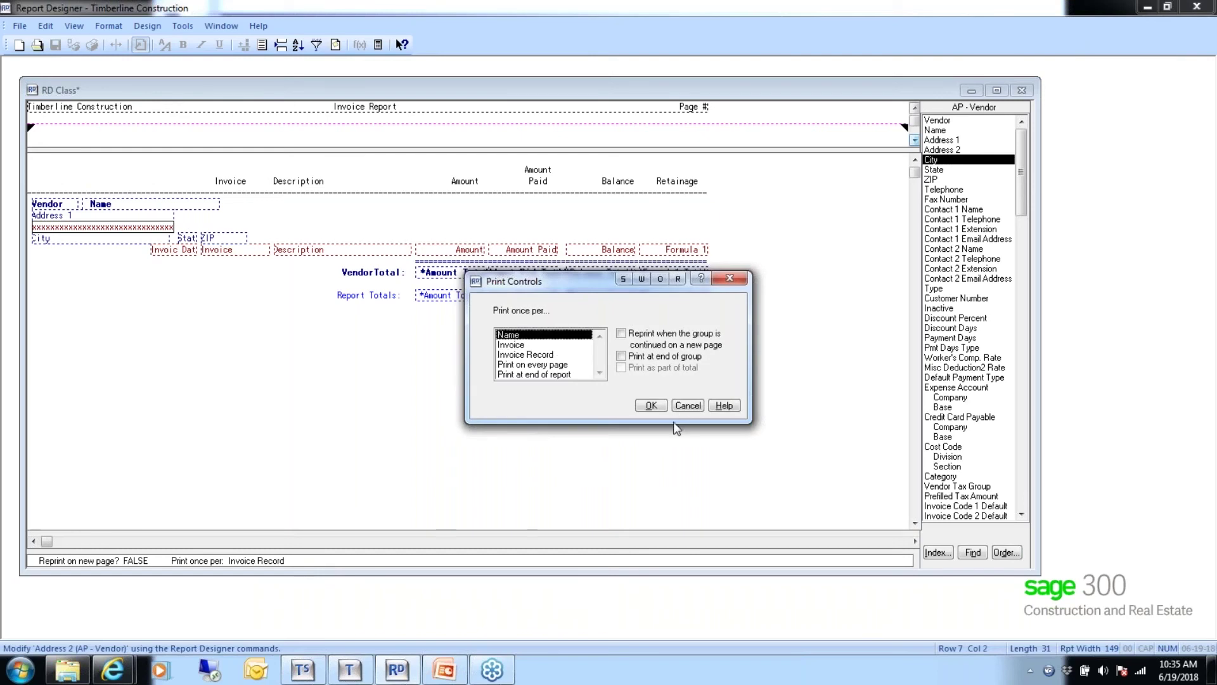
{"action": "left_click", "coordinate": [650, 406]}
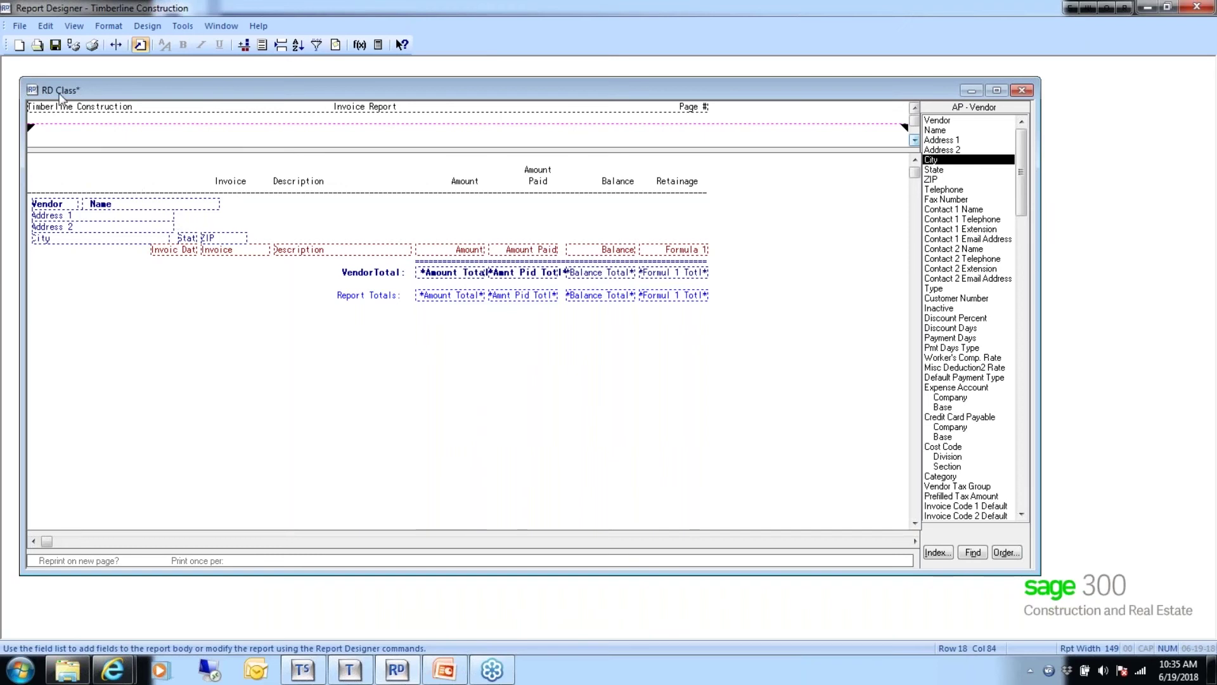
- Save the design and open its print selection with AP Master as the data file for AP - Invoice
{"action": "left_click", "coordinate": [57, 45]}
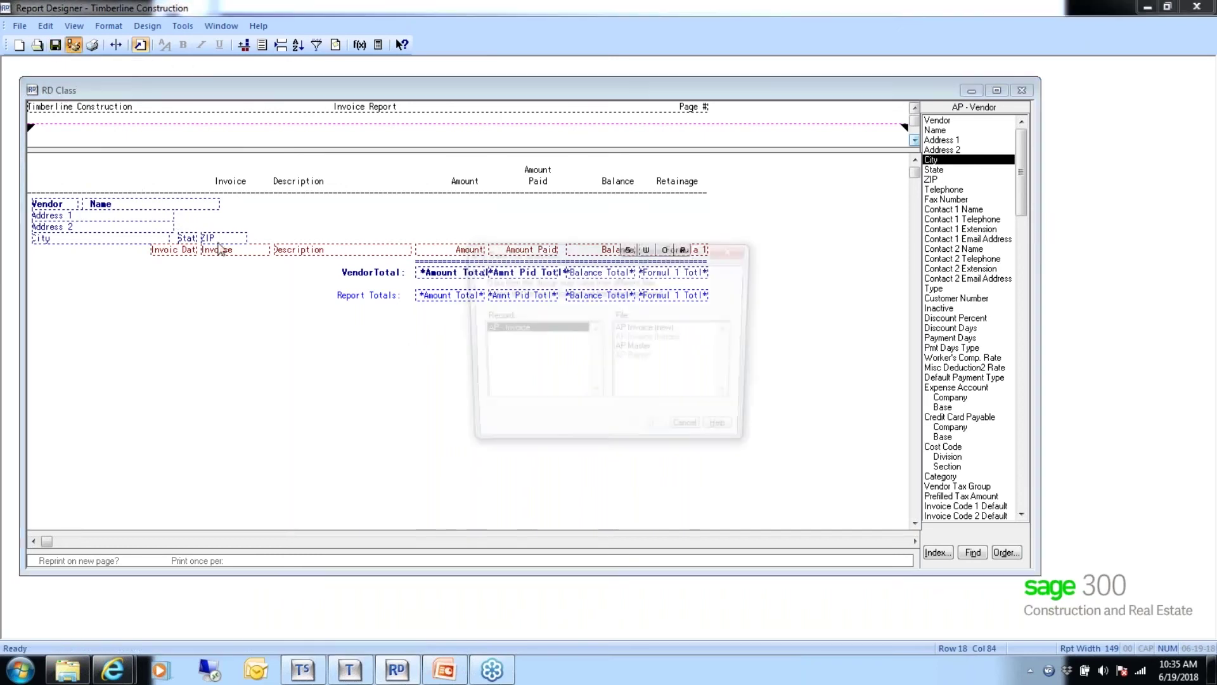
{"action": "left_click", "coordinate": [634, 349]}
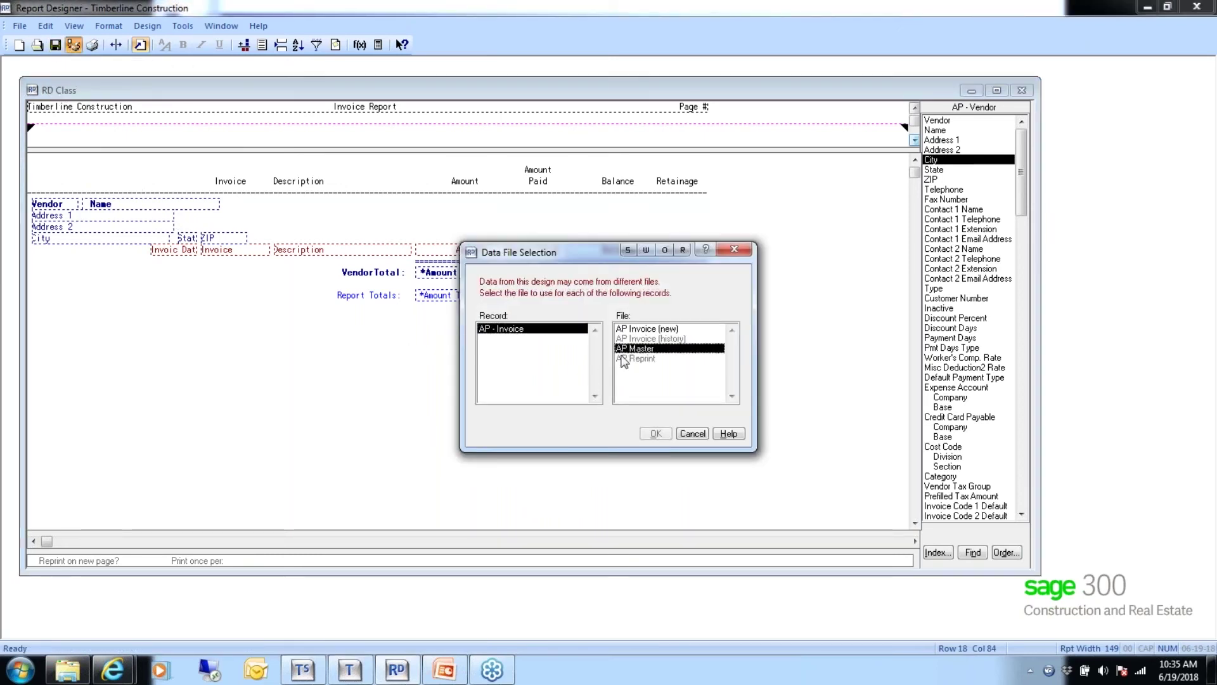
{"action": "left_click", "coordinate": [653, 434]}
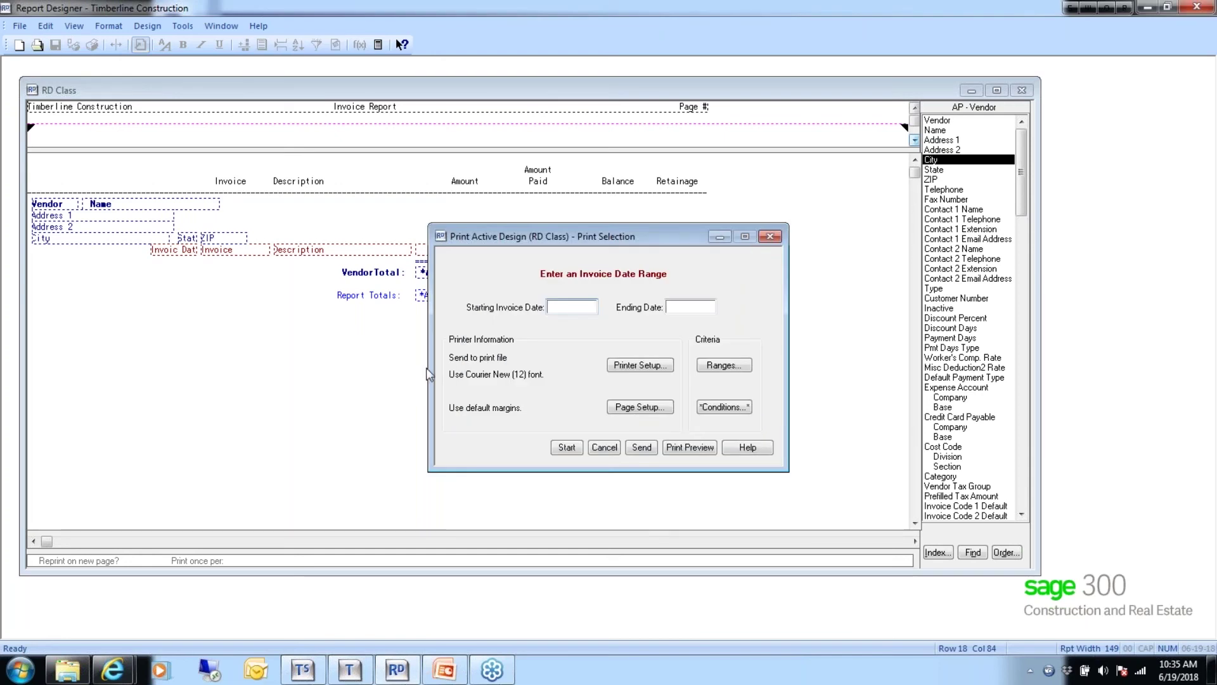
- Preview the report for invoice dates 5-01-2015 through 5-31-2015, and leave the print selection without printing
{"action": "type", "text": "050115"}
{"action": "key", "text": "Tab"}
{"action": "type", "text": "053115"}
{"action": "key", "text": "Tab"}
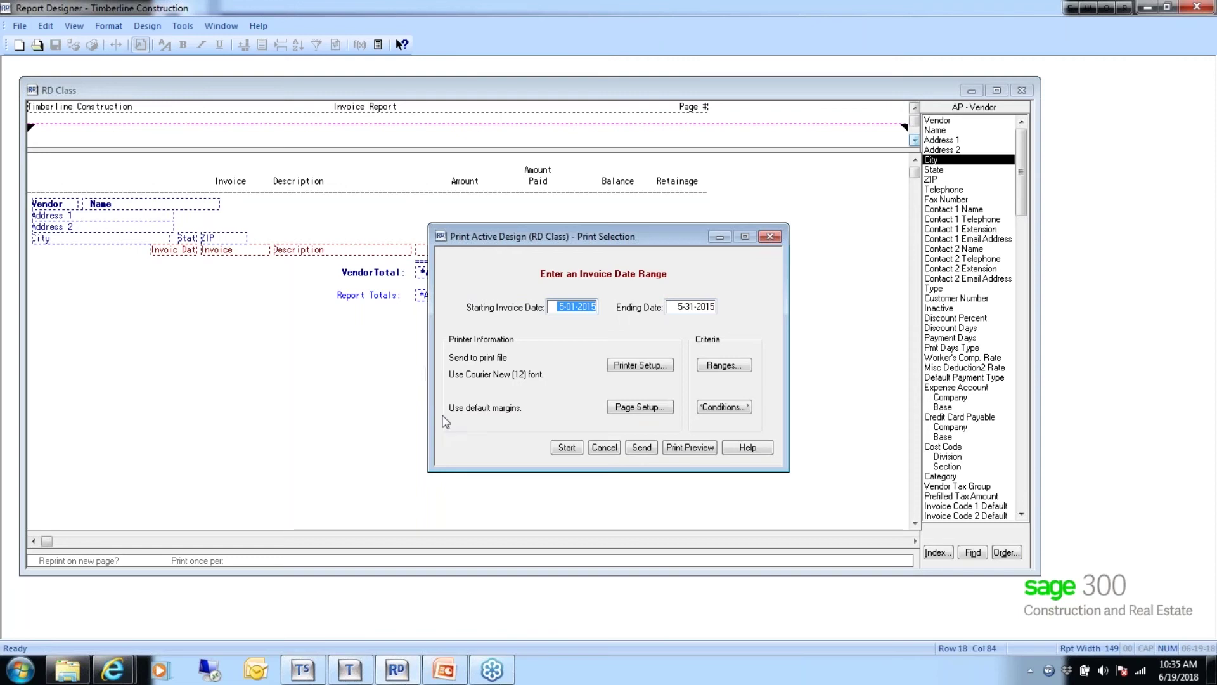
{"action": "left_click", "coordinate": [684, 447]}
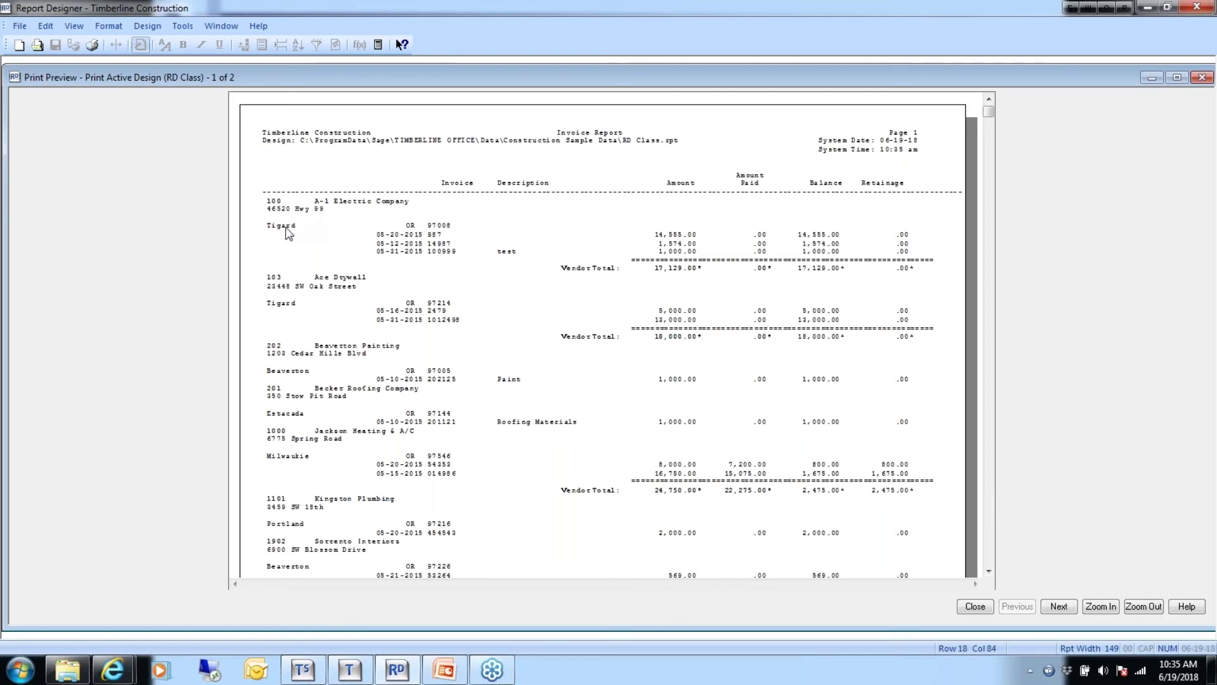
{"action": "left_click", "coordinate": [975, 607]}
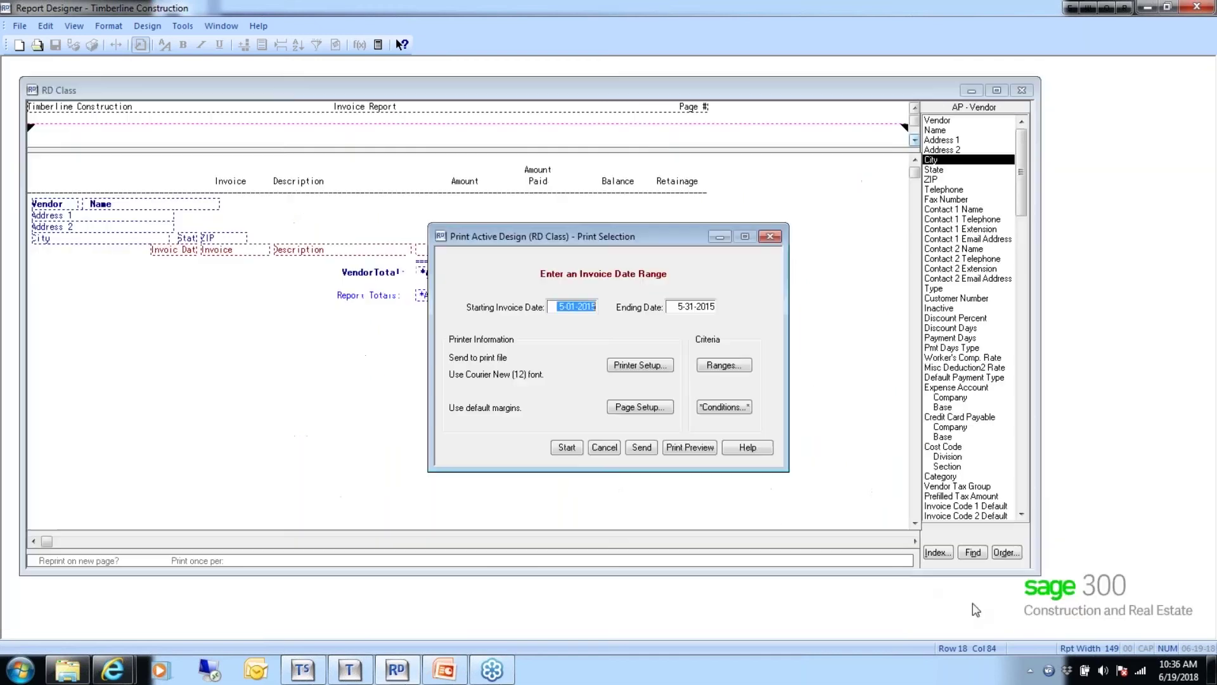
{"action": "left_click", "coordinate": [604, 448]}
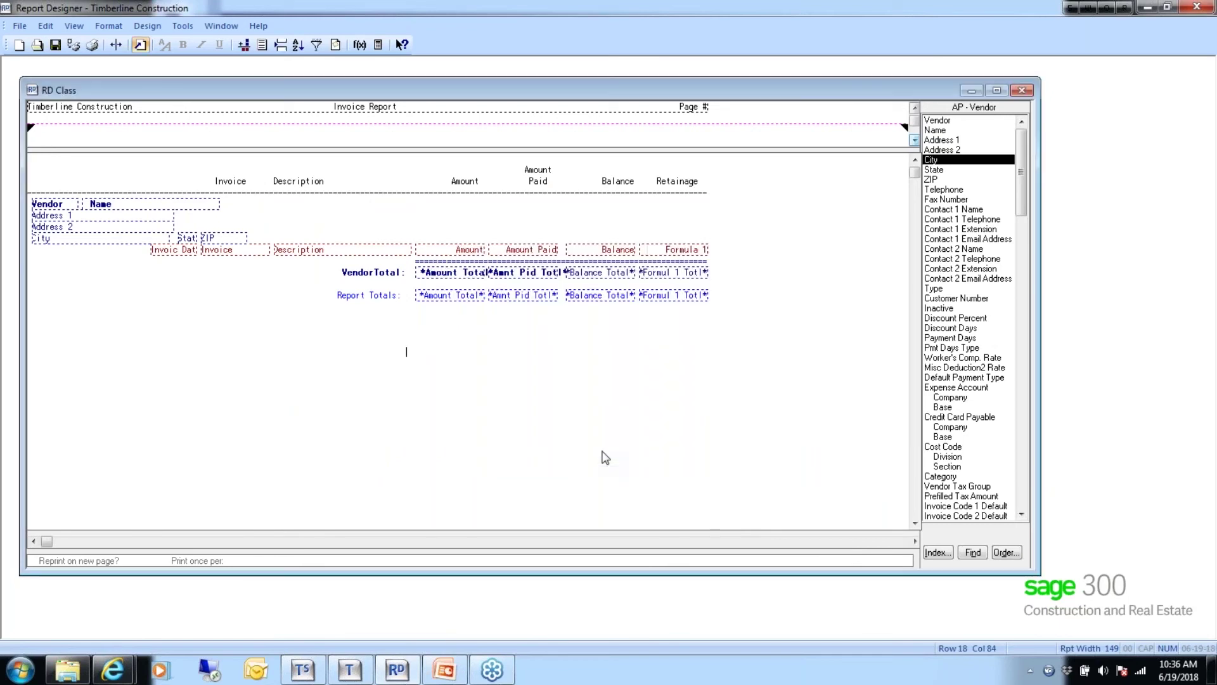
- Show the design's suppressed areas and suppress blank rows for the Address 2 field
{"action": "left_click", "coordinate": [74, 27]}
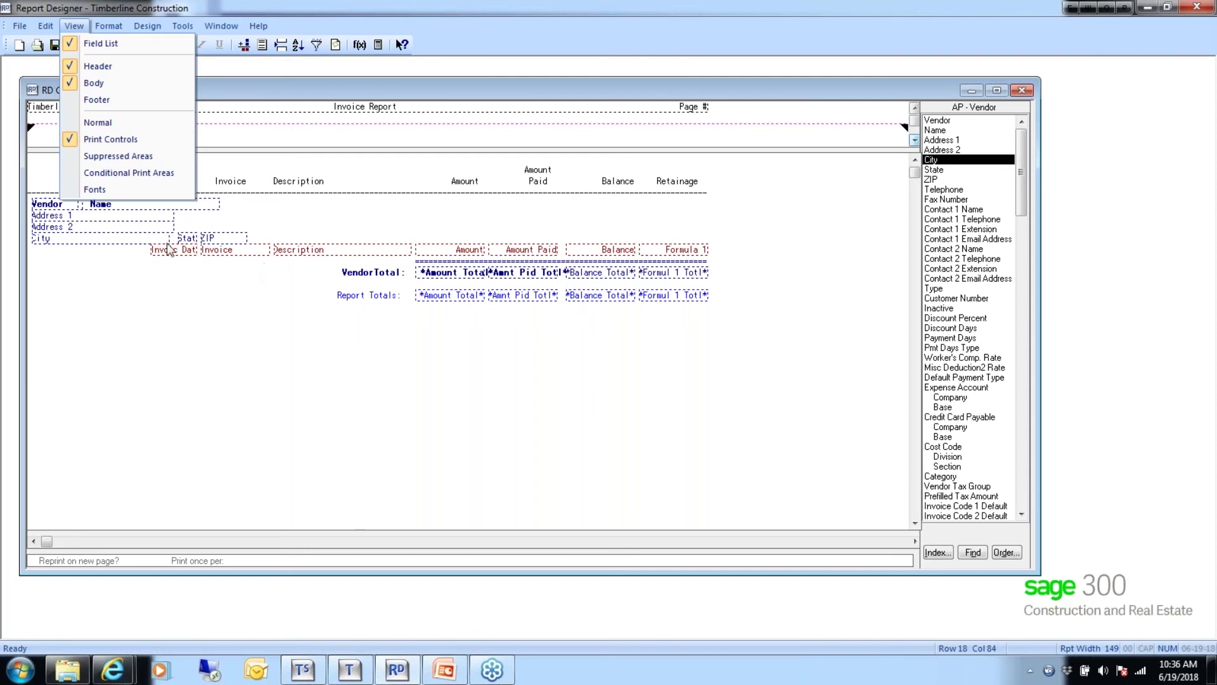
{"action": "left_click", "coordinate": [105, 159]}
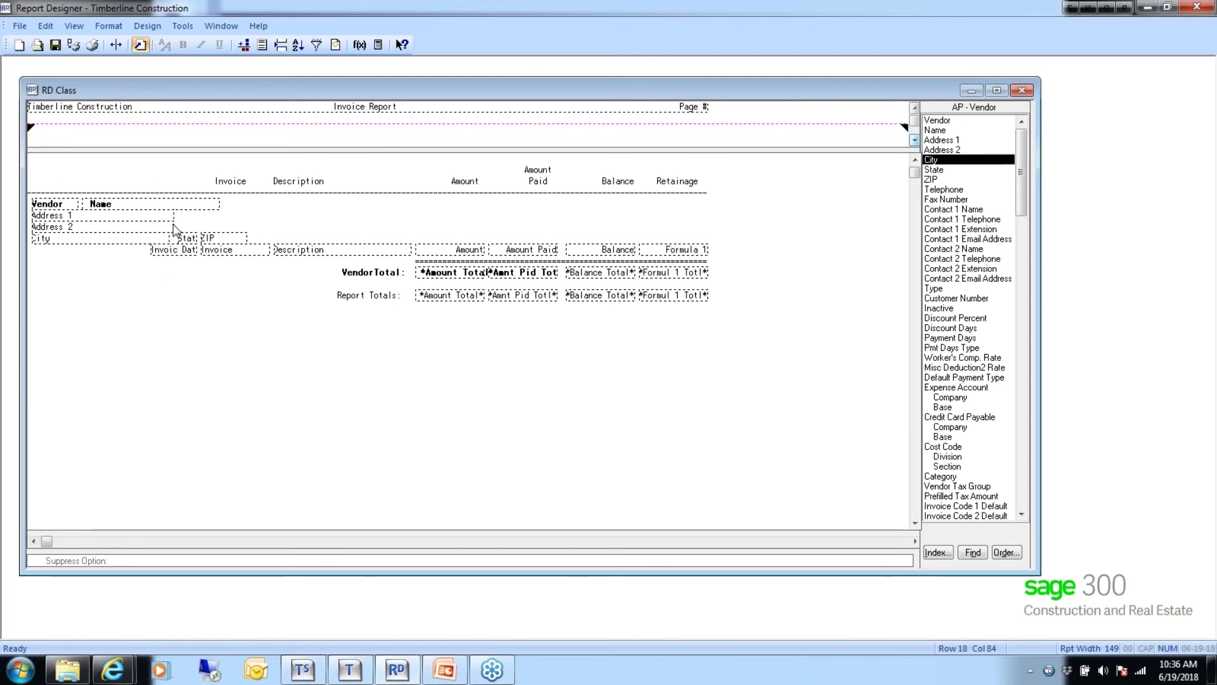
{"action": "left_click_drag", "start_coordinate": [178, 229], "coordinate": [37, 233]}
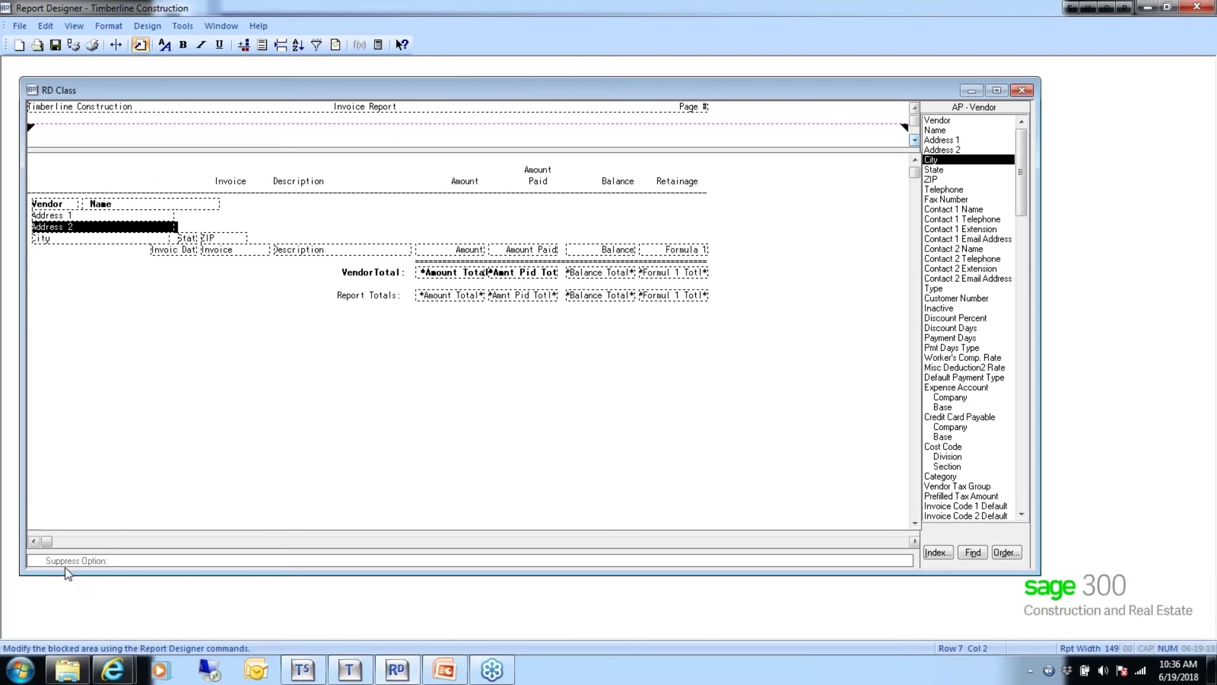
{"action": "double_click", "coordinate": [147, 562]}
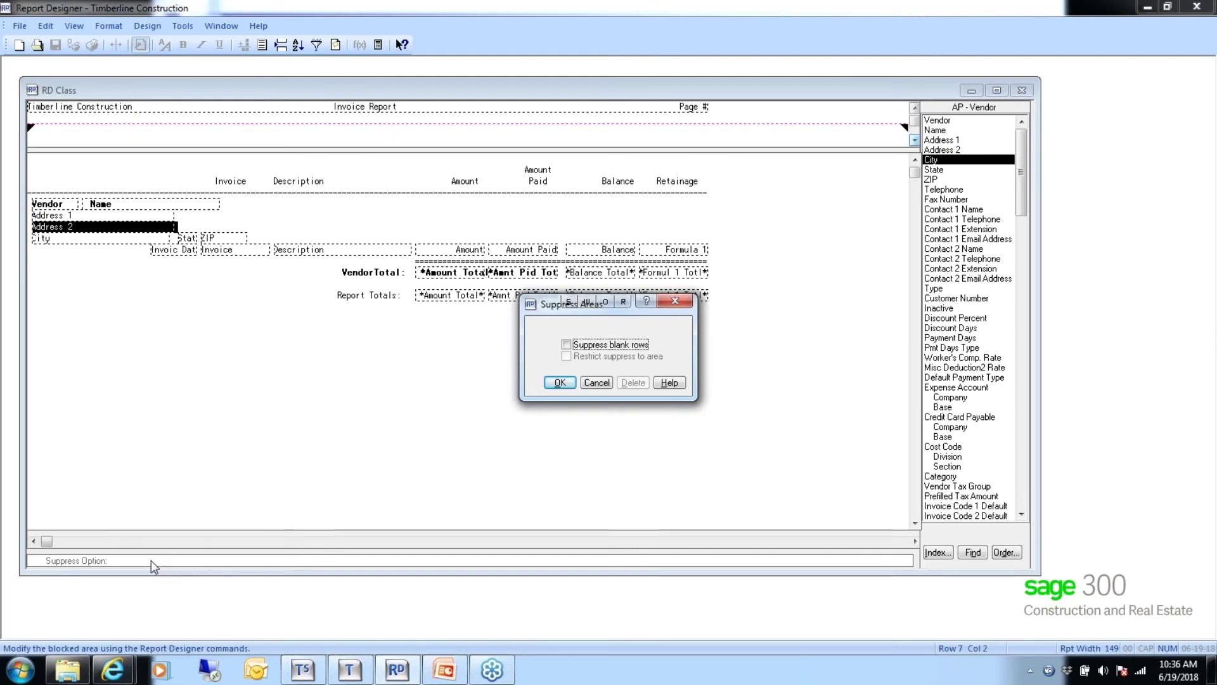
{"action": "left_click", "coordinate": [566, 345]}
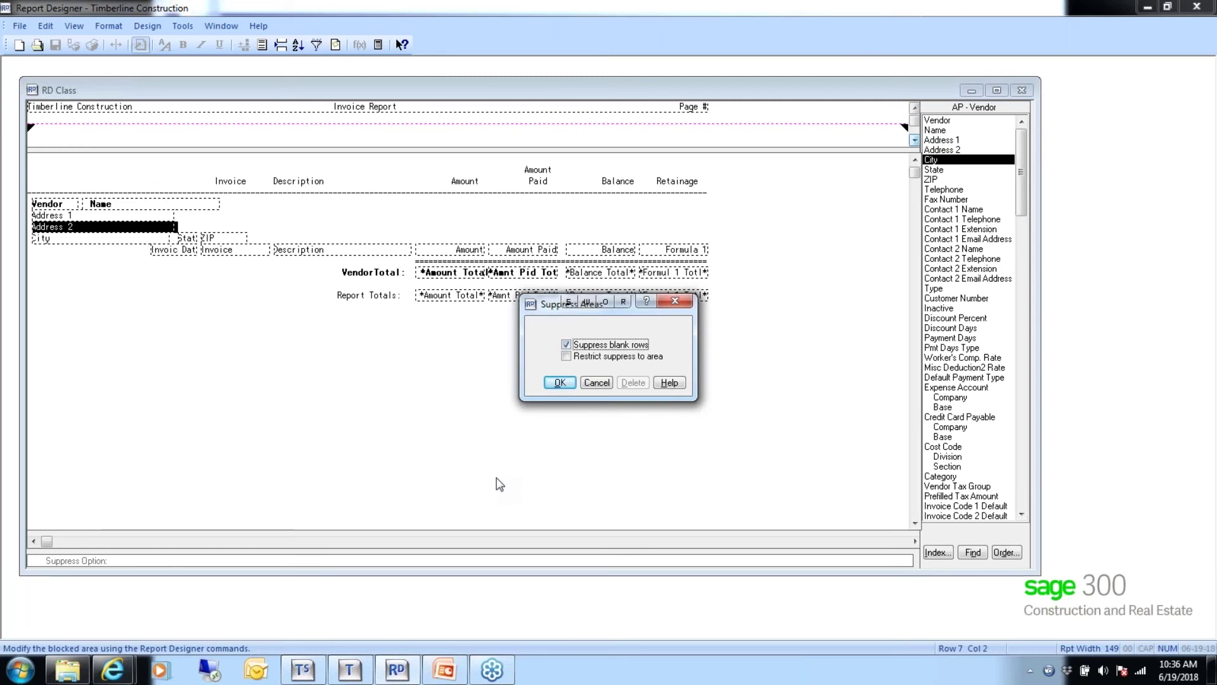
{"action": "left_click", "coordinate": [558, 383]}
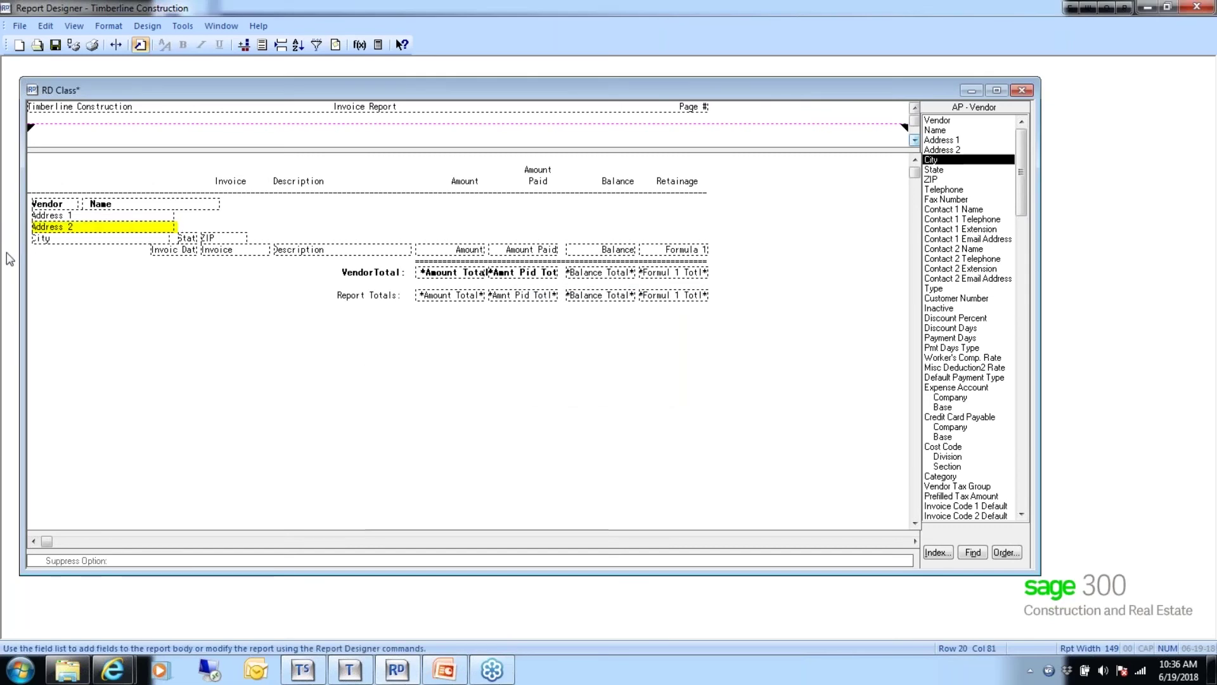
- Save the blank-row suppression and open the print selection with AP Master as the AP - Invoice data file
{"action": "left_click", "coordinate": [55, 45]}
{"action": "left_click", "coordinate": [73, 46]}
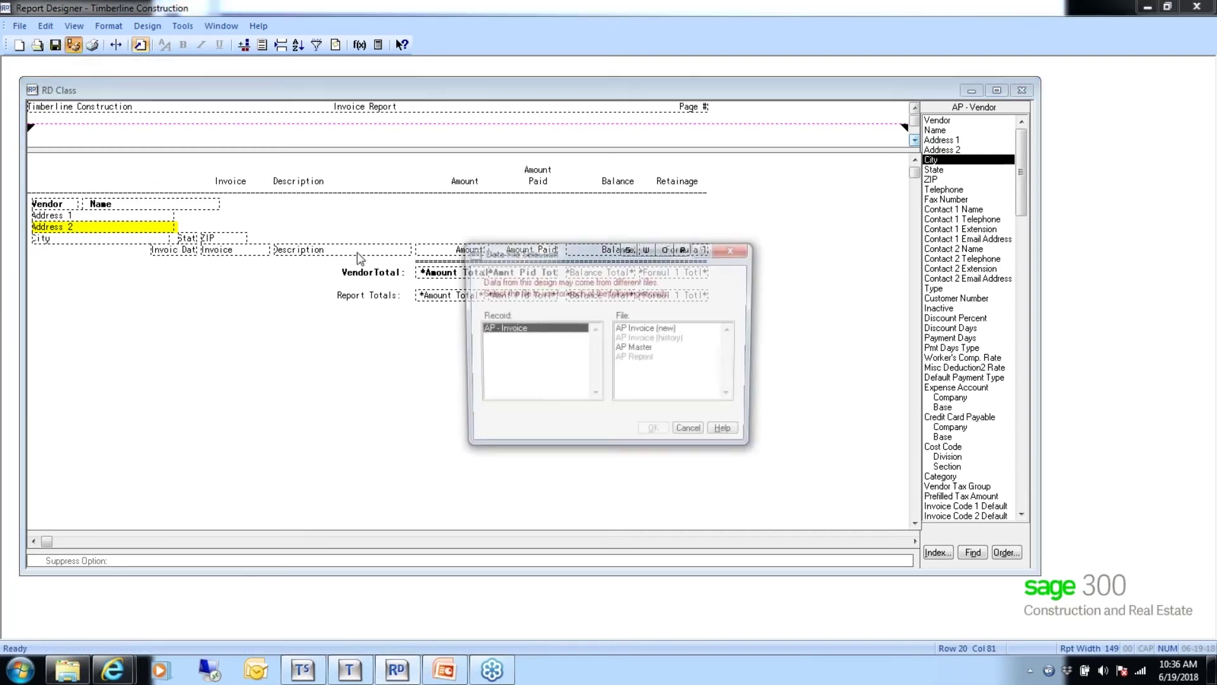
{"action": "left_click", "coordinate": [633, 349]}
{"action": "left_click", "coordinate": [654, 434]}
- Preview the vendor address rows for invoices dated 5-01-2015 through 5-31-2015, and return to the design without printing
{"action": "type", "text": "05012015"}
{"action": "key", "text": "Tab"}
{"action": "type", "text": "05"}
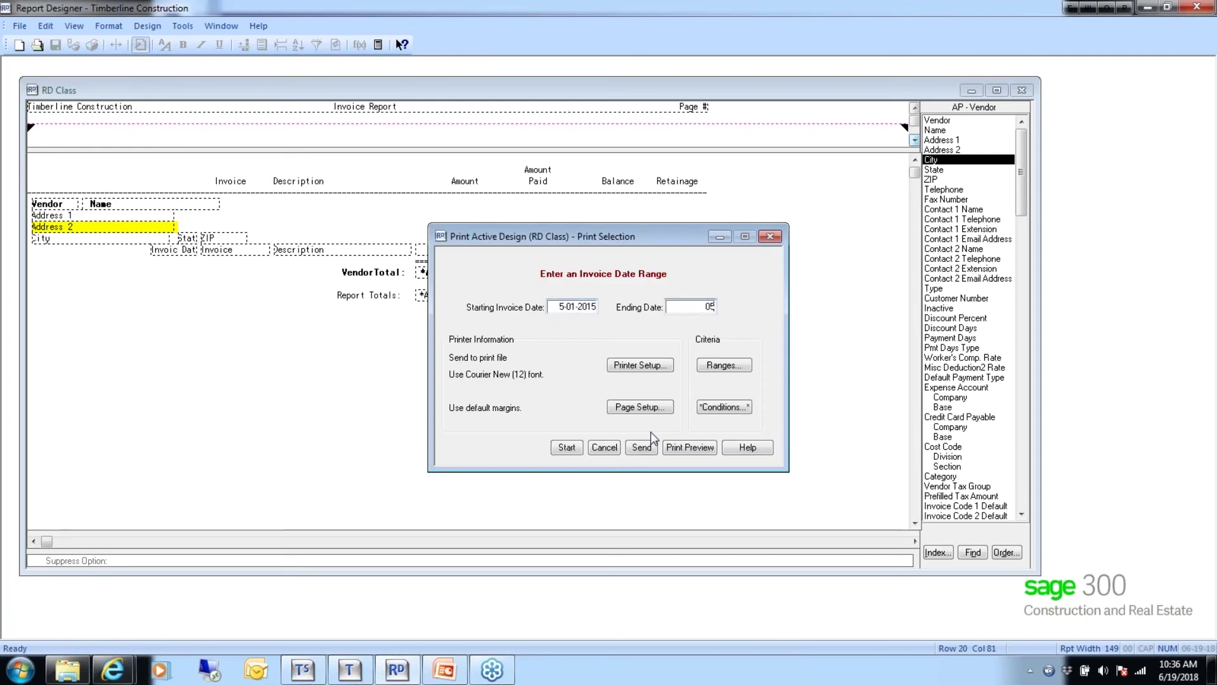
{"action": "type", "text": "312015"}
{"action": "key", "text": "Tab"}
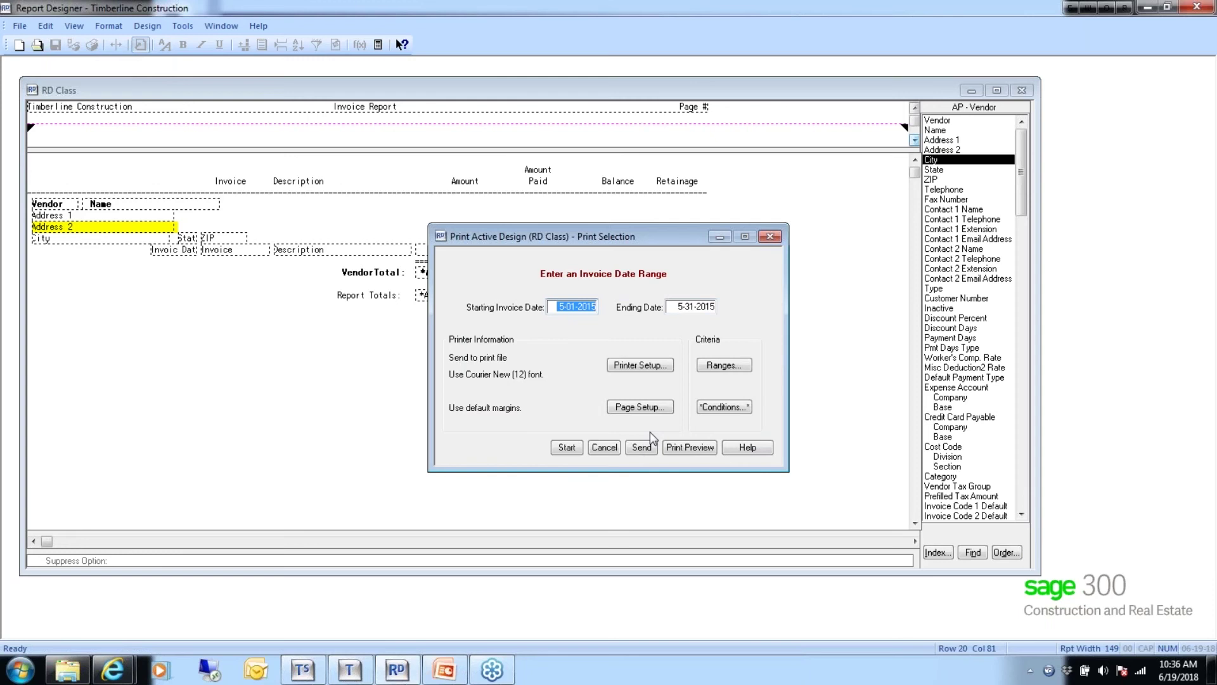
{"action": "left_click", "coordinate": [680, 447]}
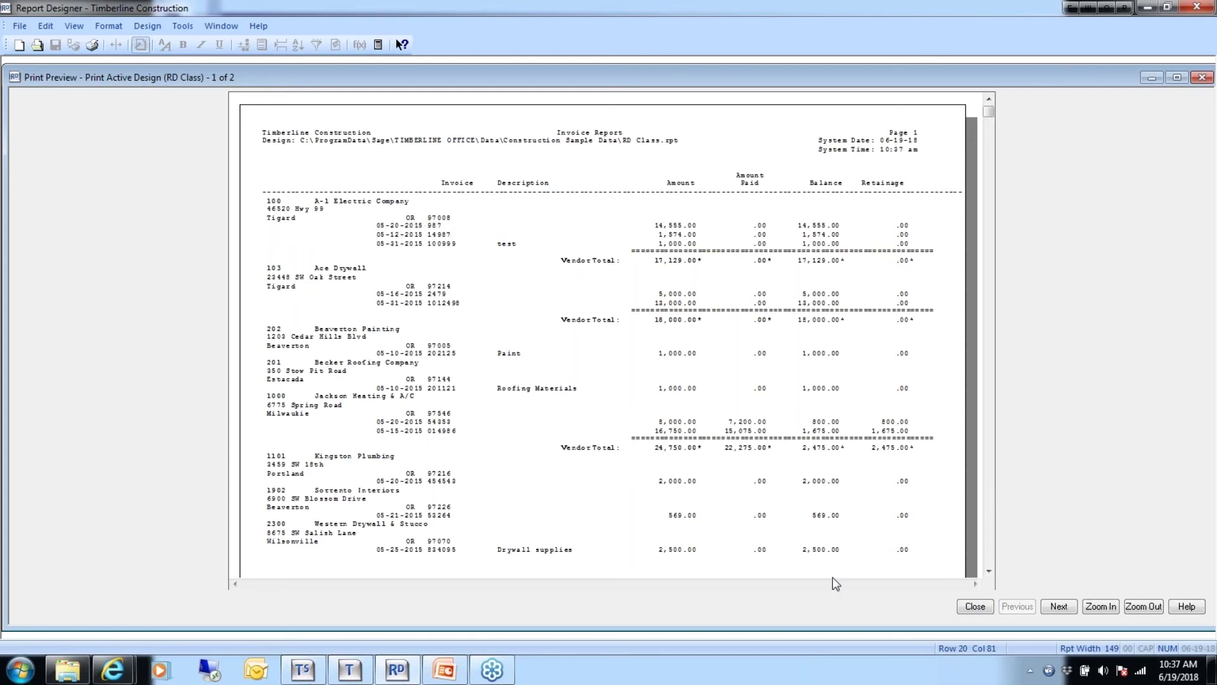
{"action": "left_click", "coordinate": [975, 606]}
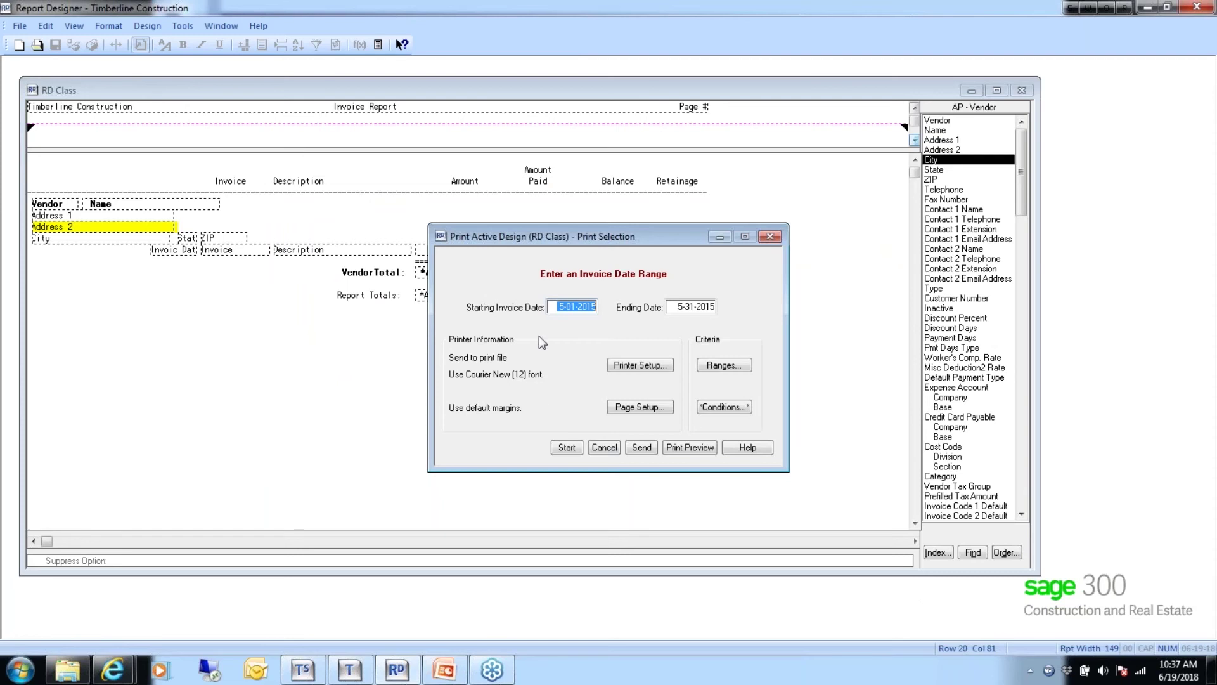
{"action": "left_click", "coordinate": [596, 447]}
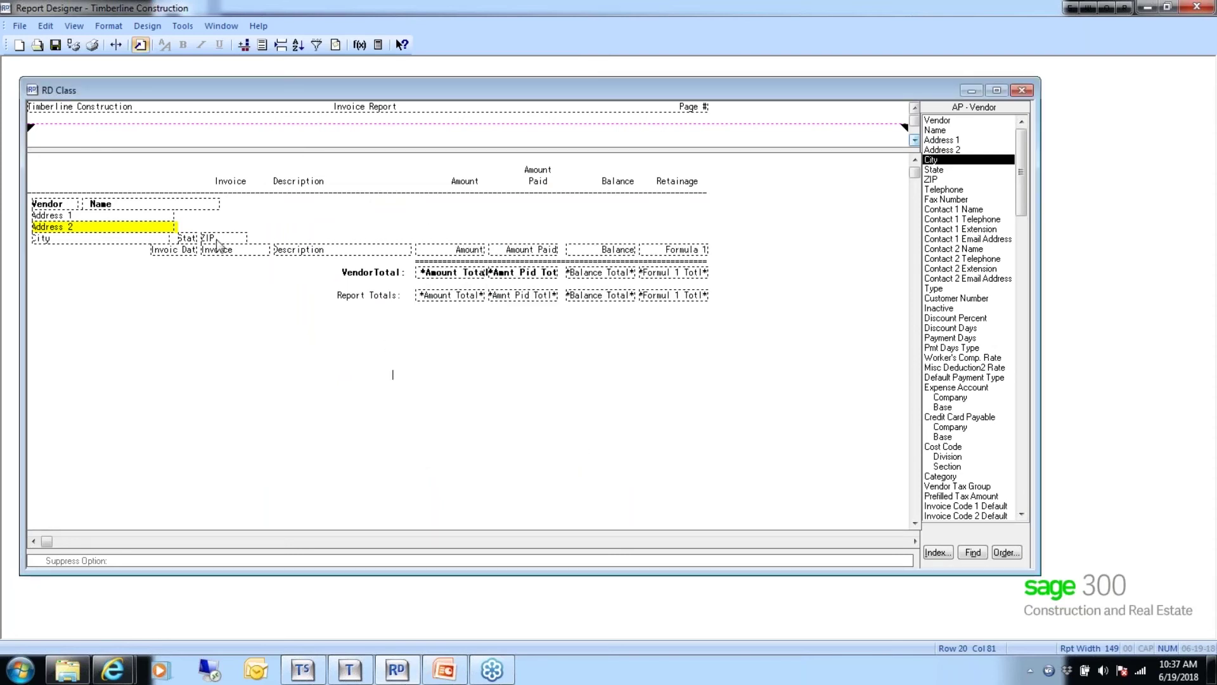
- Start a new design formula with the AP - Vendor fields available for it
{"action": "left_click", "coordinate": [181, 24]}
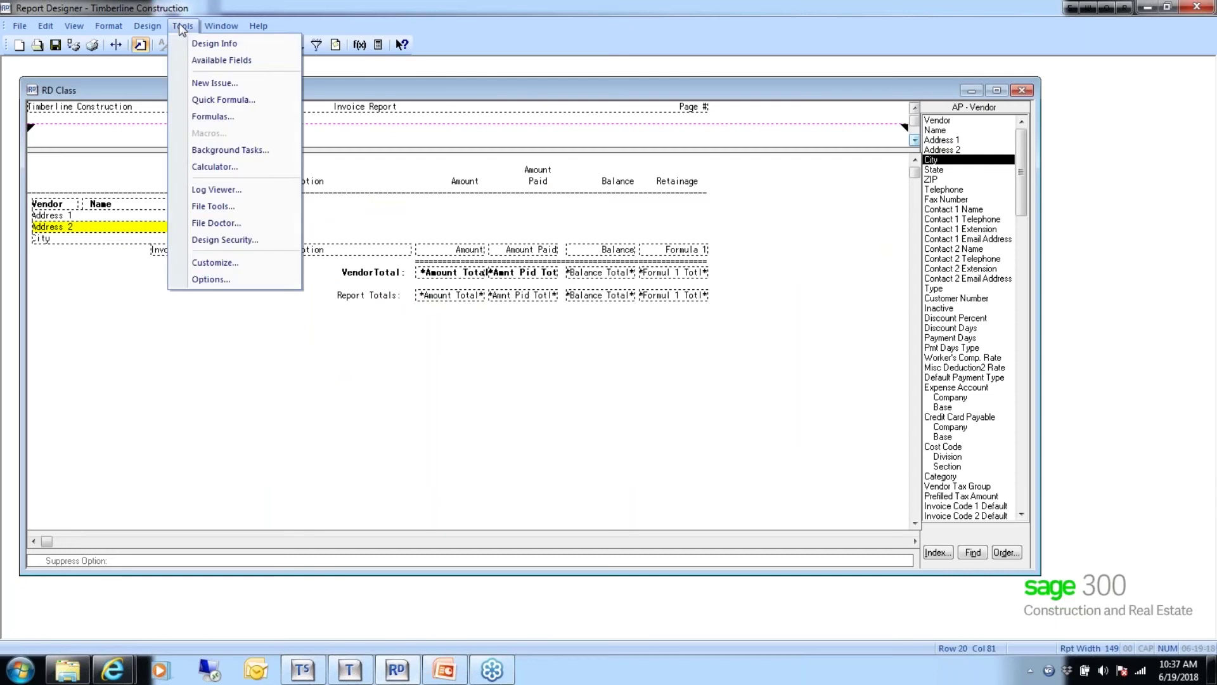
{"action": "left_click", "coordinate": [191, 117]}
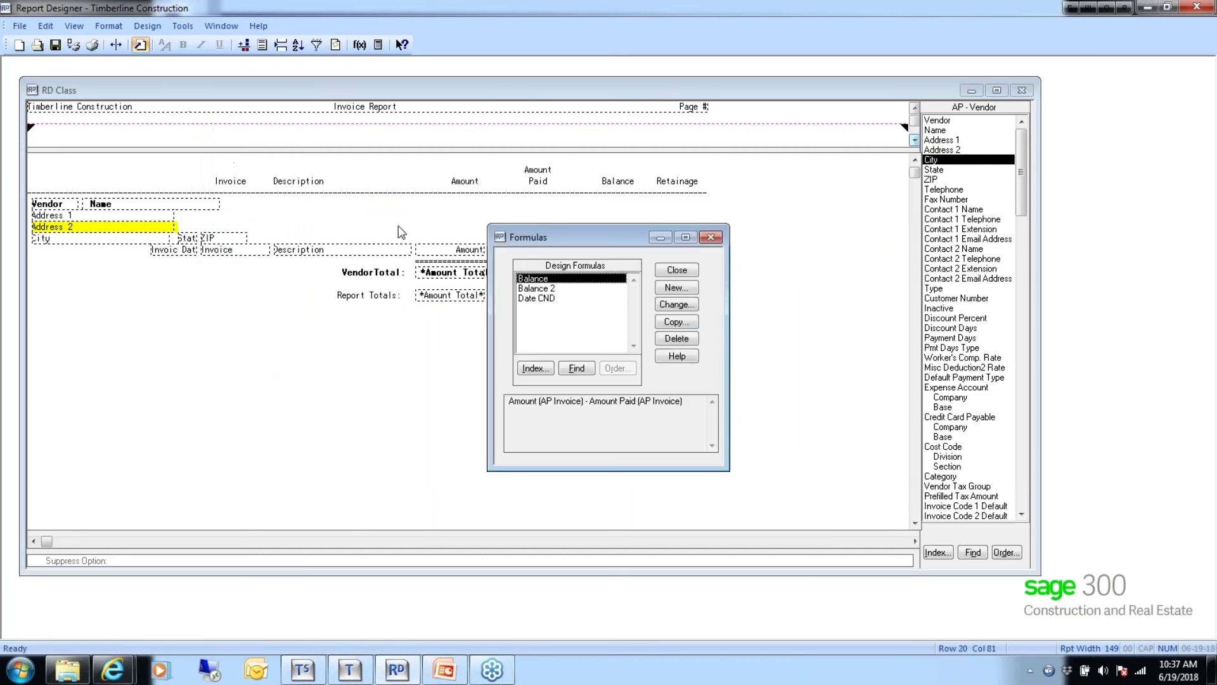
{"action": "left_click", "coordinate": [672, 289]}
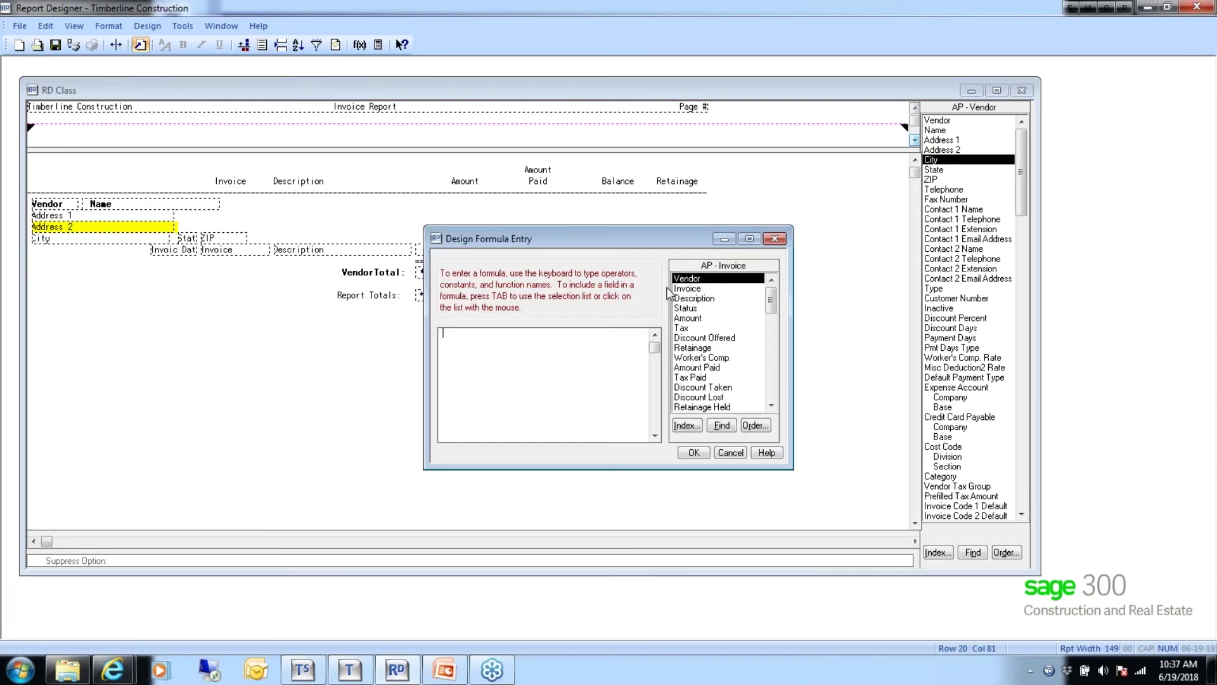
{"action": "left_click", "coordinate": [687, 425]}
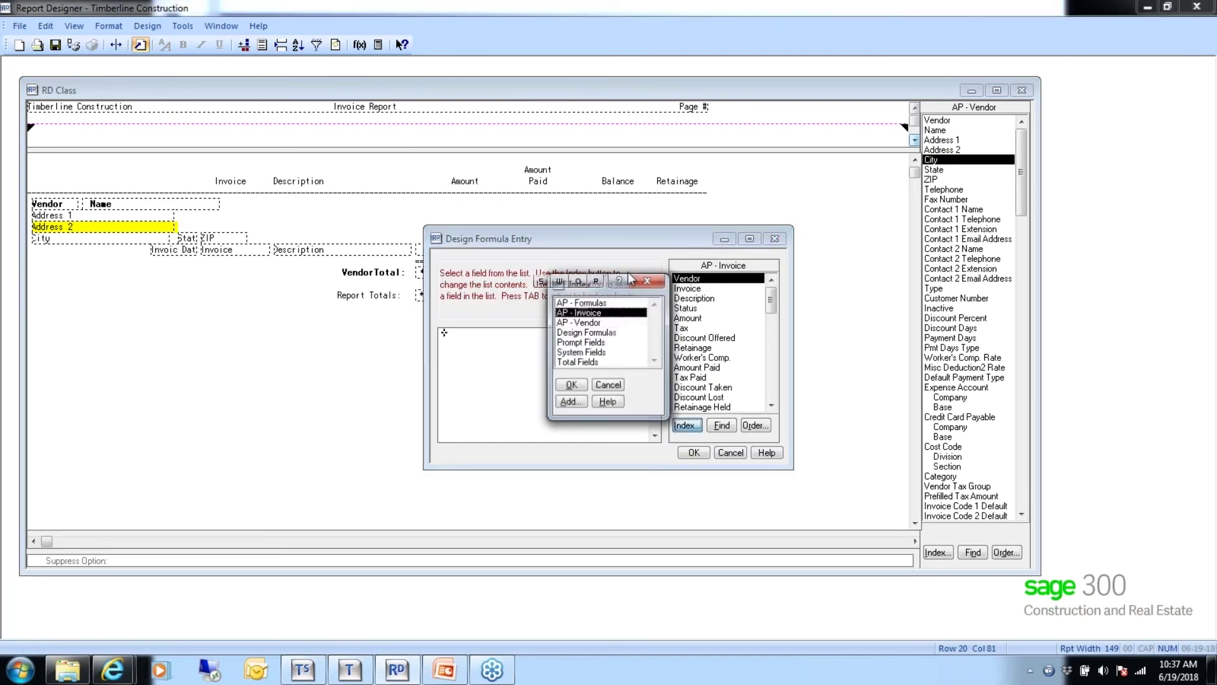
{"action": "double_click", "coordinate": [578, 322]}
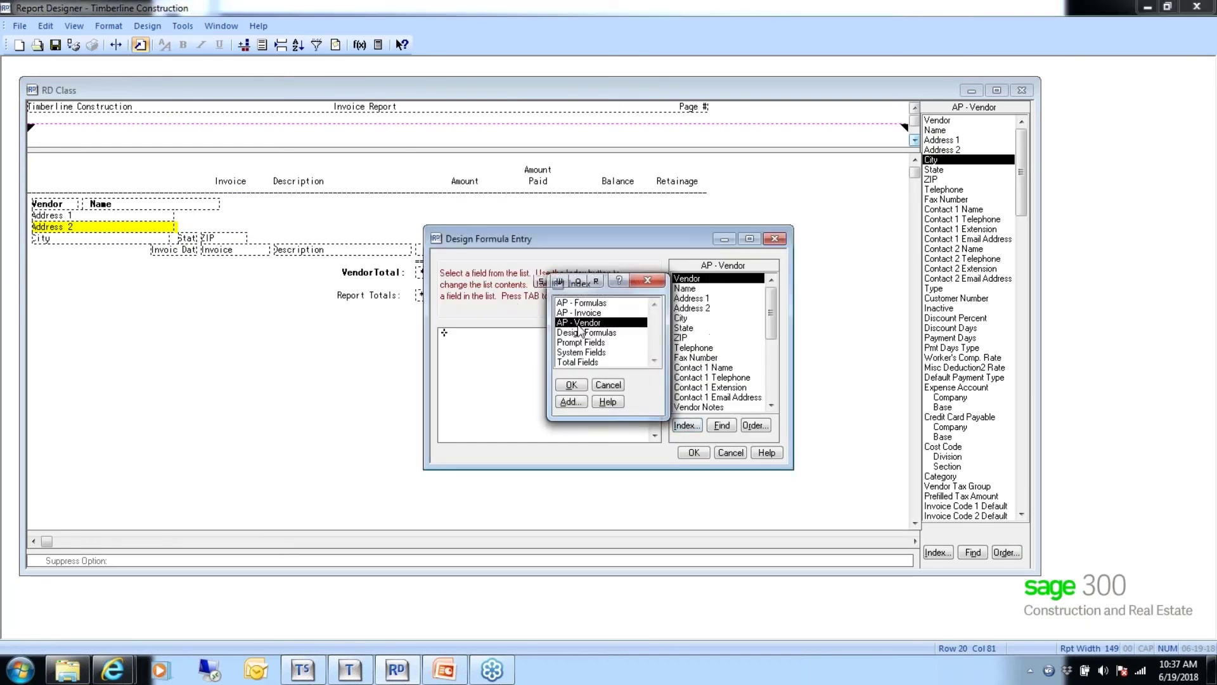
{"action": "left_click", "coordinate": [449, 341]}
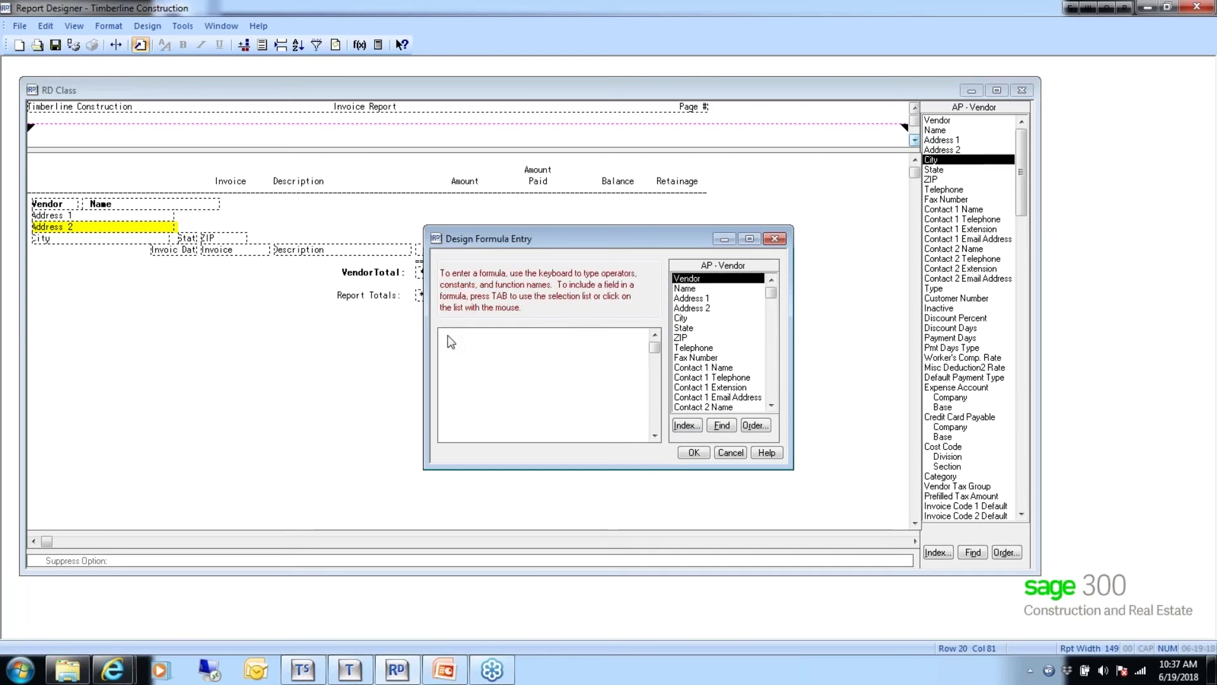
- Enter the formula Join (City, ", ", State, " ", ZIP) using the vendor fields
{"action": "type", "text": "Join ("}
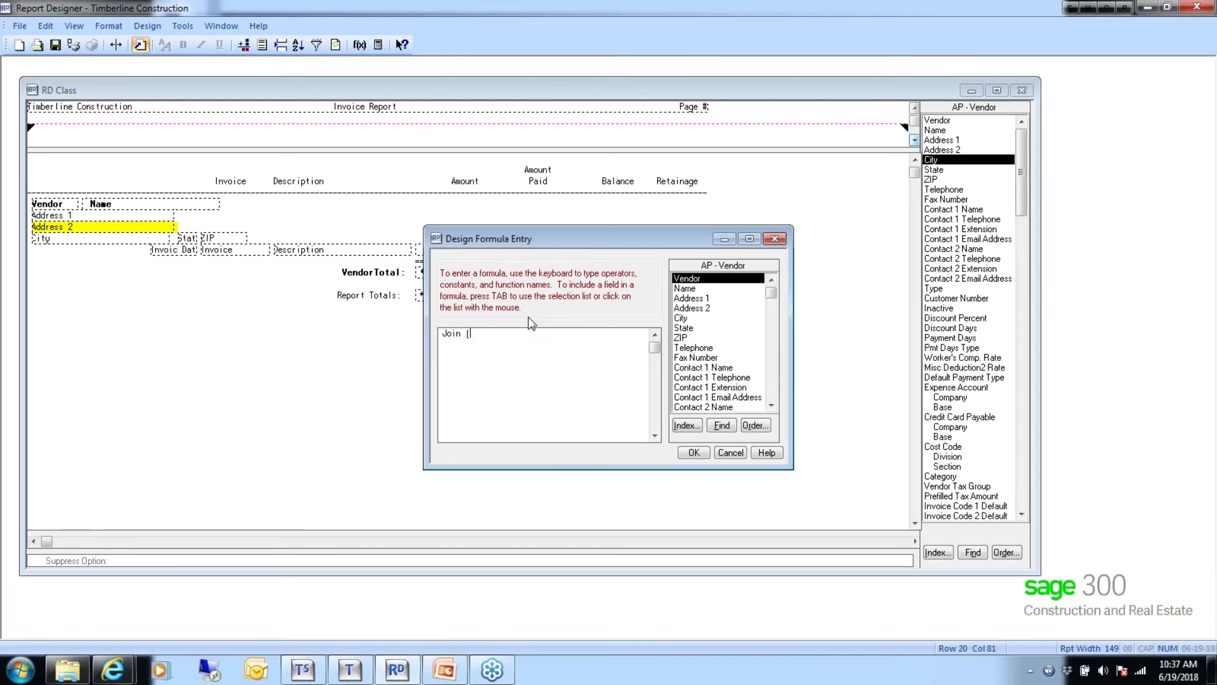
{"action": "left_click", "coordinate": [677, 319]}
{"action": "type", "text": ","}
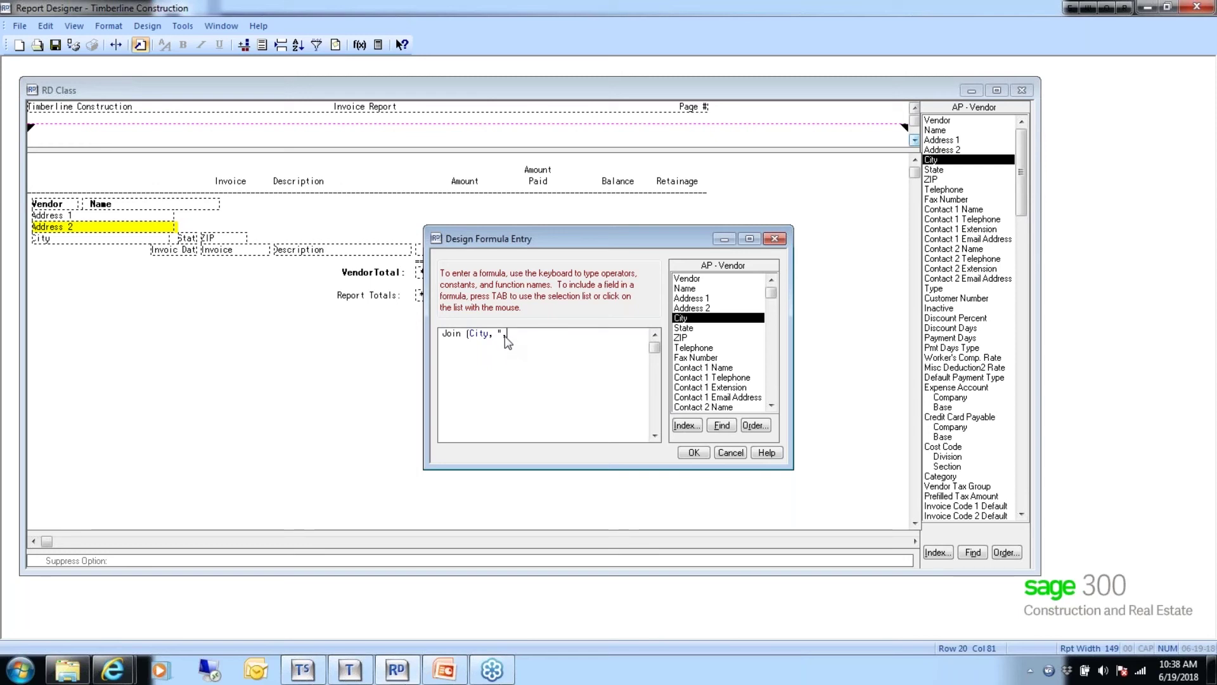
{"action": "type", "text": ","}
{"action": "left_click", "coordinate": [684, 328]}
{"action": "double_click", "coordinate": [685, 329]}
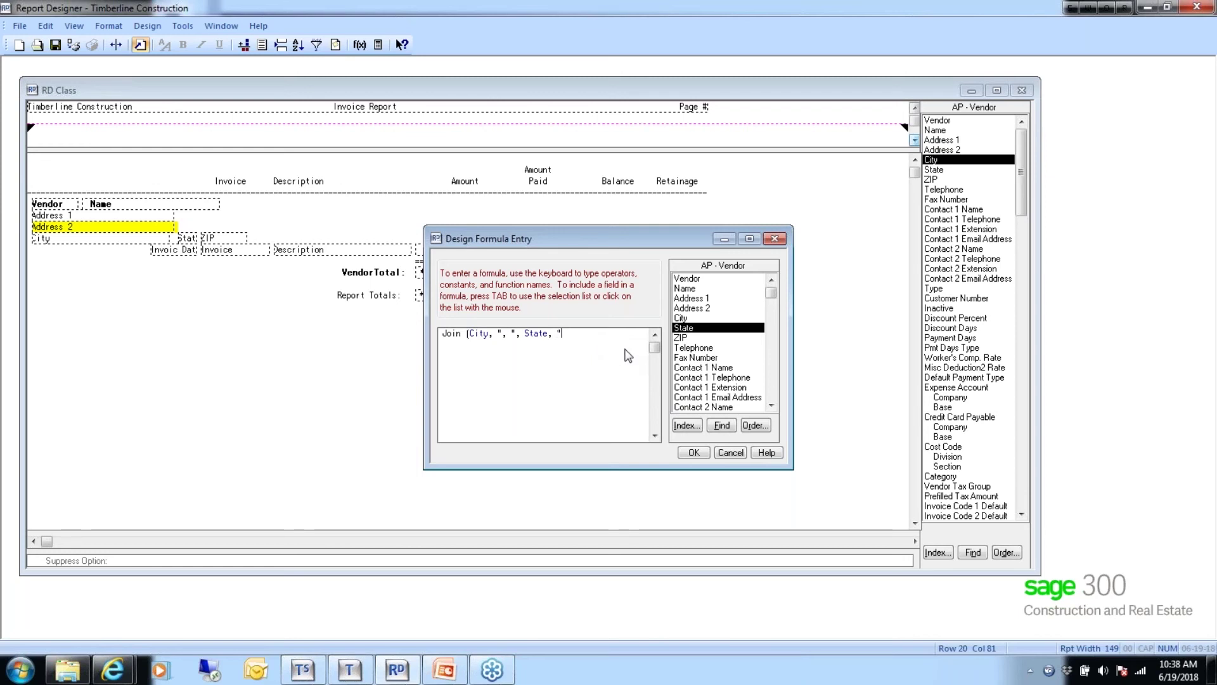
{"action": "type", "text": "\"  \","}
{"action": "double_click", "coordinate": [679, 338]}
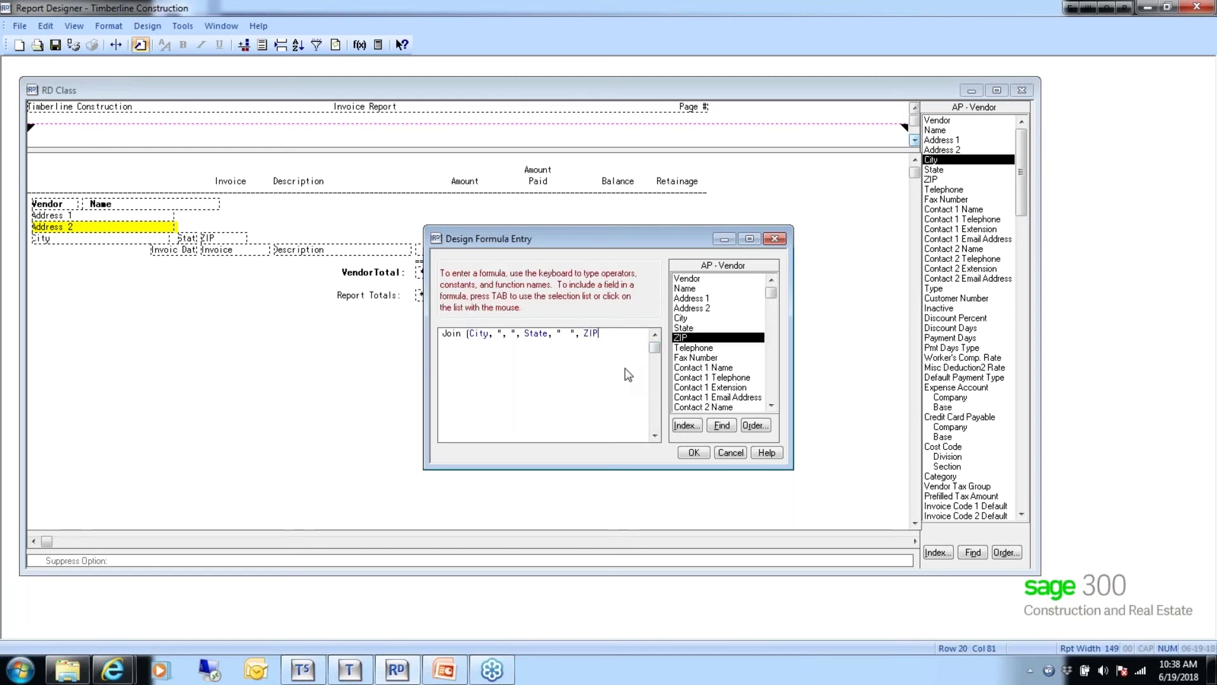
{"action": "type", "text": ")"}
- Save the formula as City State Zip and return to the report design
{"action": "left_click", "coordinate": [691, 453]}
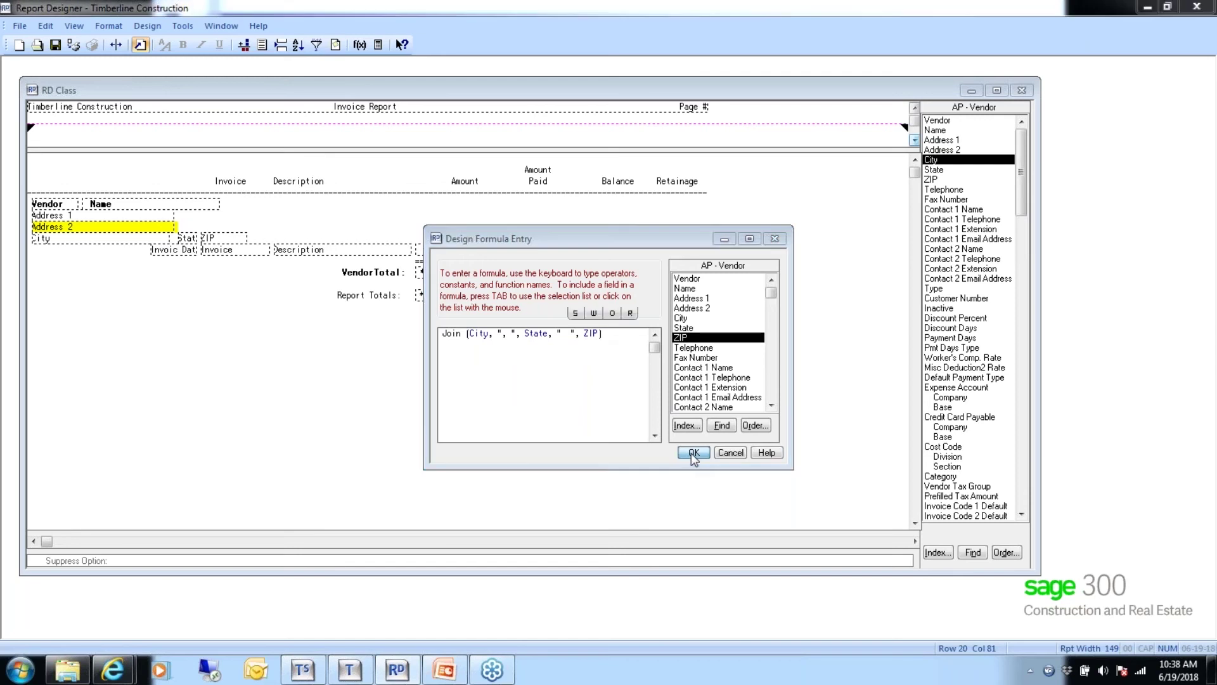
{"action": "type", "text": "C"}
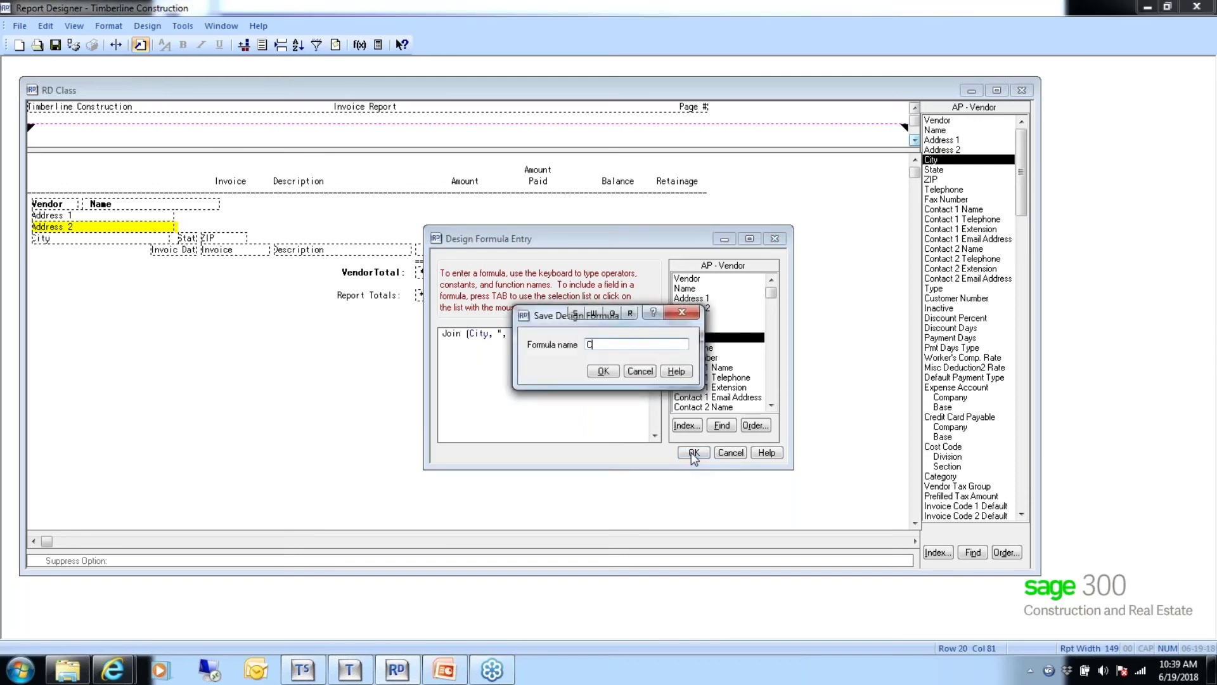
{"action": "type", "text": "ity State Zip"}
{"action": "left_click", "coordinate": [604, 371]}
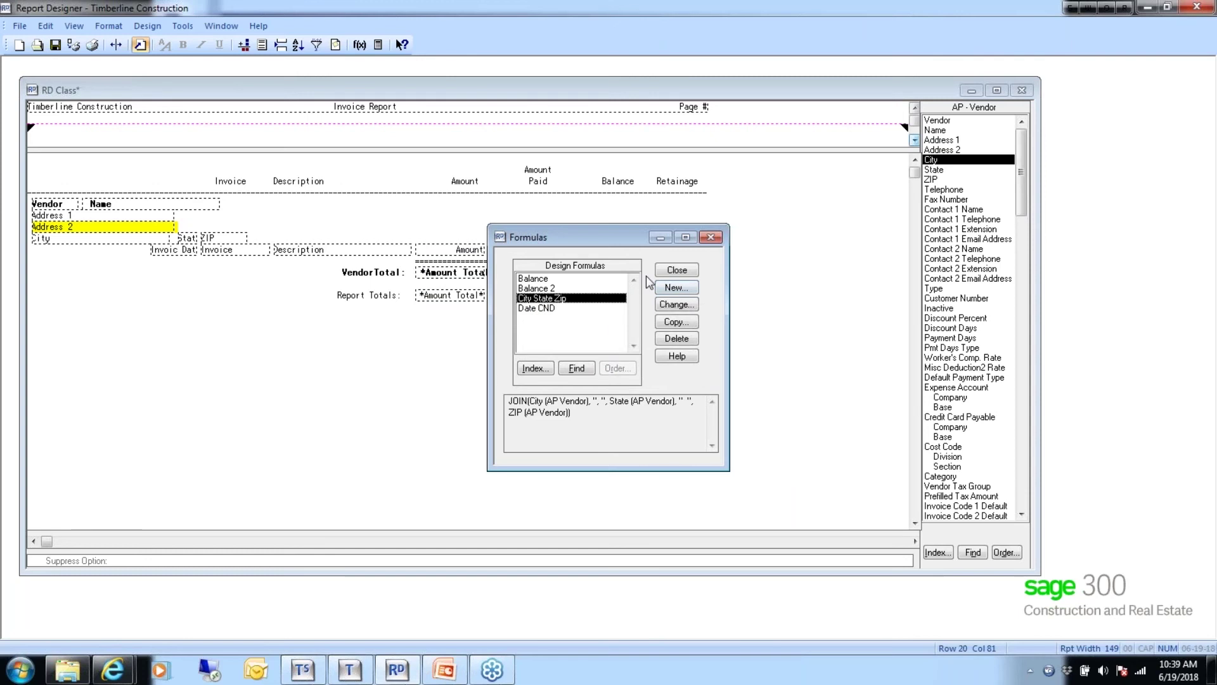
{"action": "left_click", "coordinate": [668, 271]}
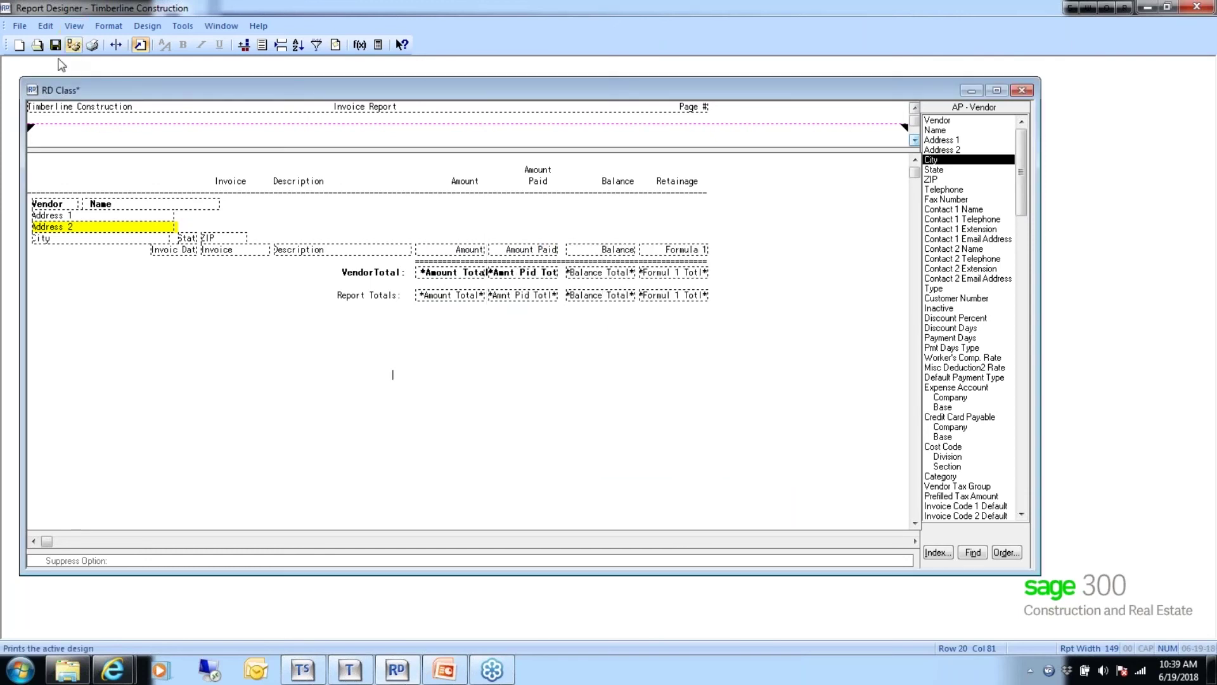
- Show the design's print controls and delete the City, State and ZIP fields from the vendor address row
{"action": "left_click", "coordinate": [74, 25]}
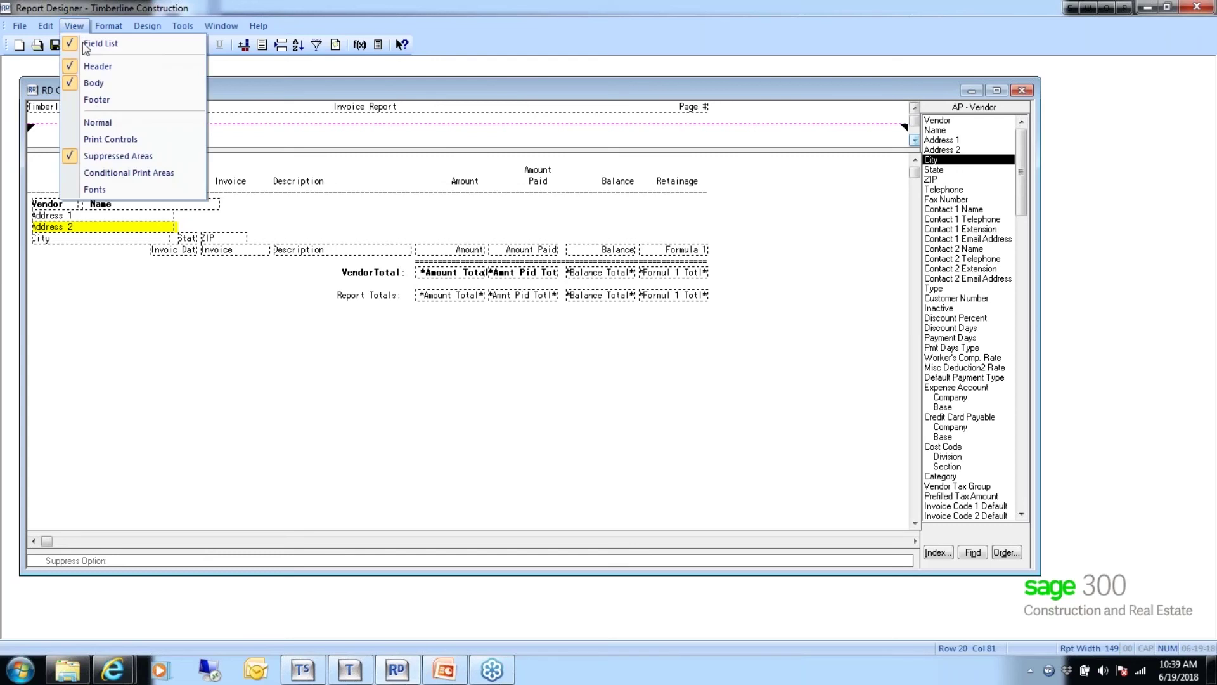
{"action": "left_click", "coordinate": [103, 139]}
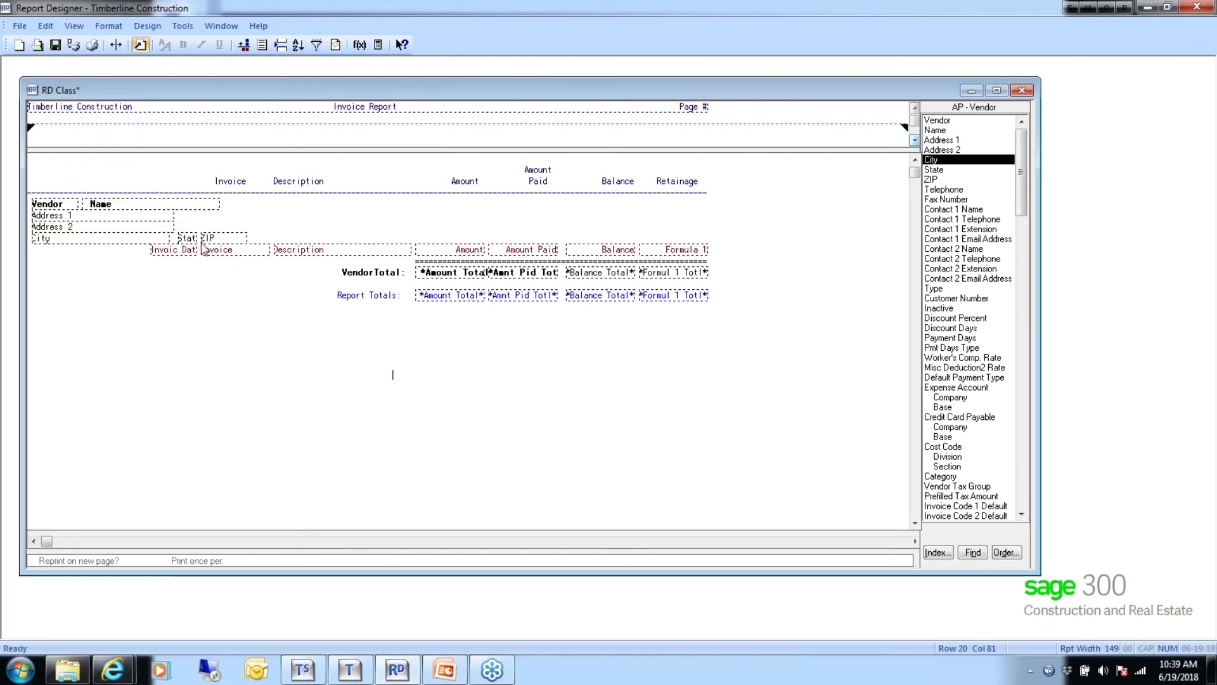
{"action": "left_click_drag", "start_coordinate": [255, 243], "coordinate": [35, 246]}
{"action": "key", "text": "Delete"}
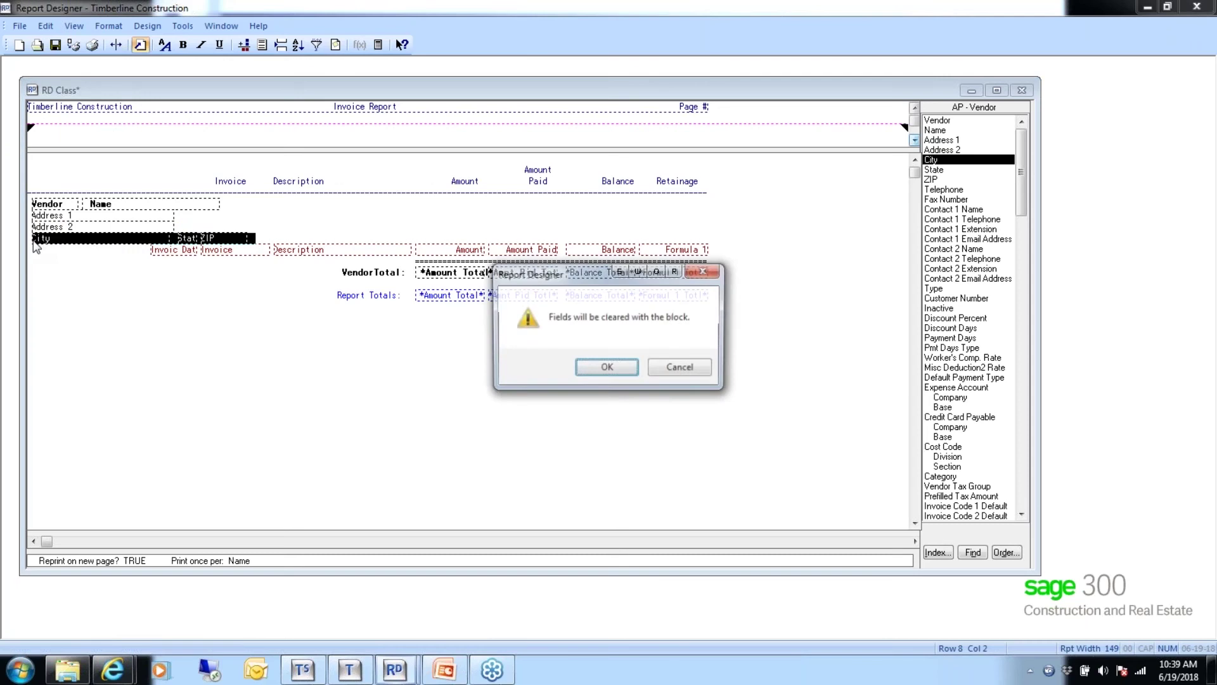
{"action": "left_click", "coordinate": [598, 367]}
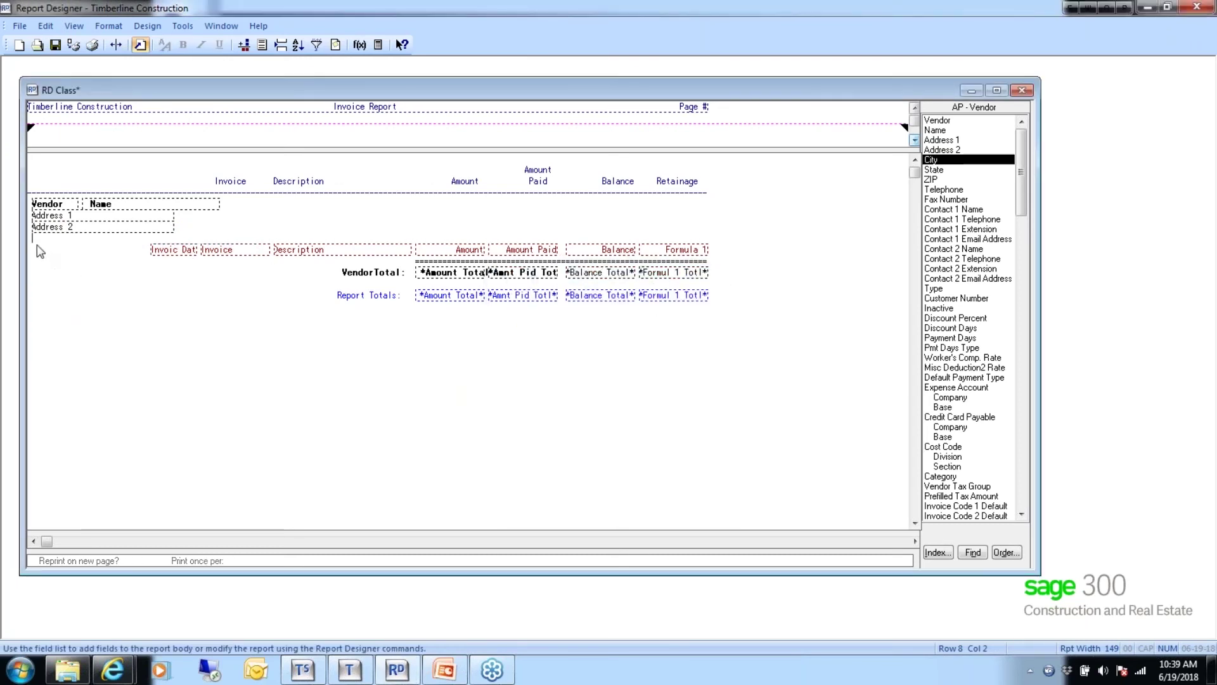
- Insert the City State Zip design formula in the empty row below Address 2 and save the design
{"action": "left_click", "coordinate": [936, 552]}
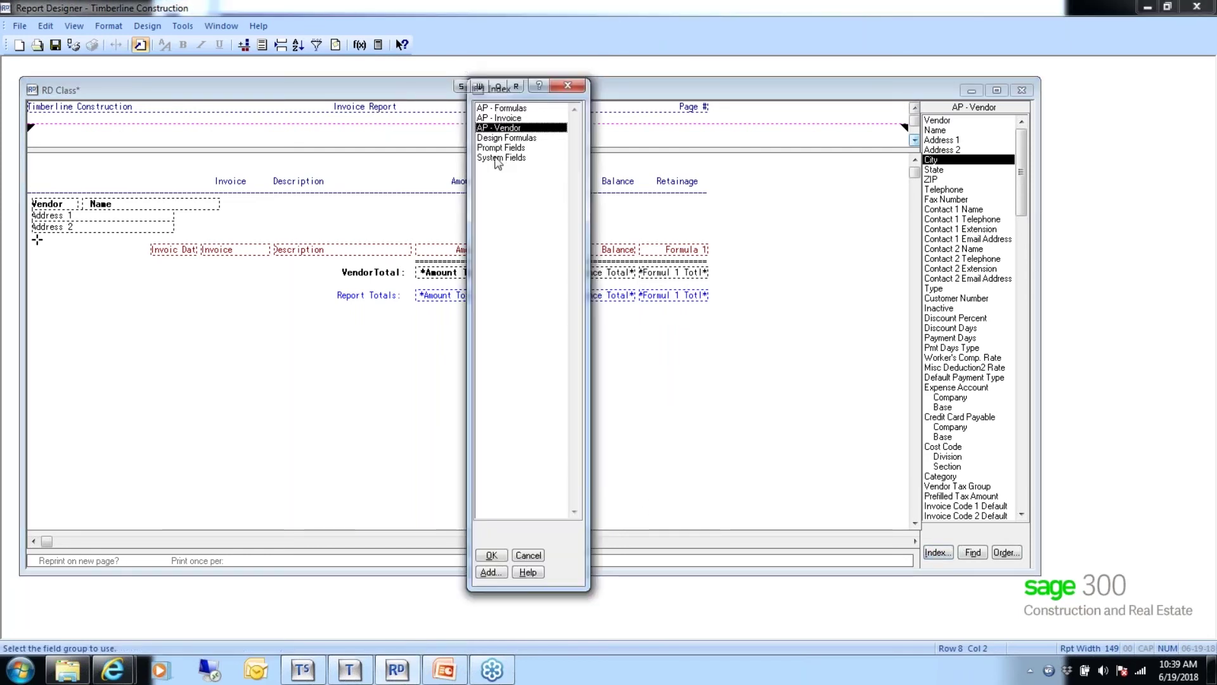
{"action": "double_click", "coordinate": [506, 138]}
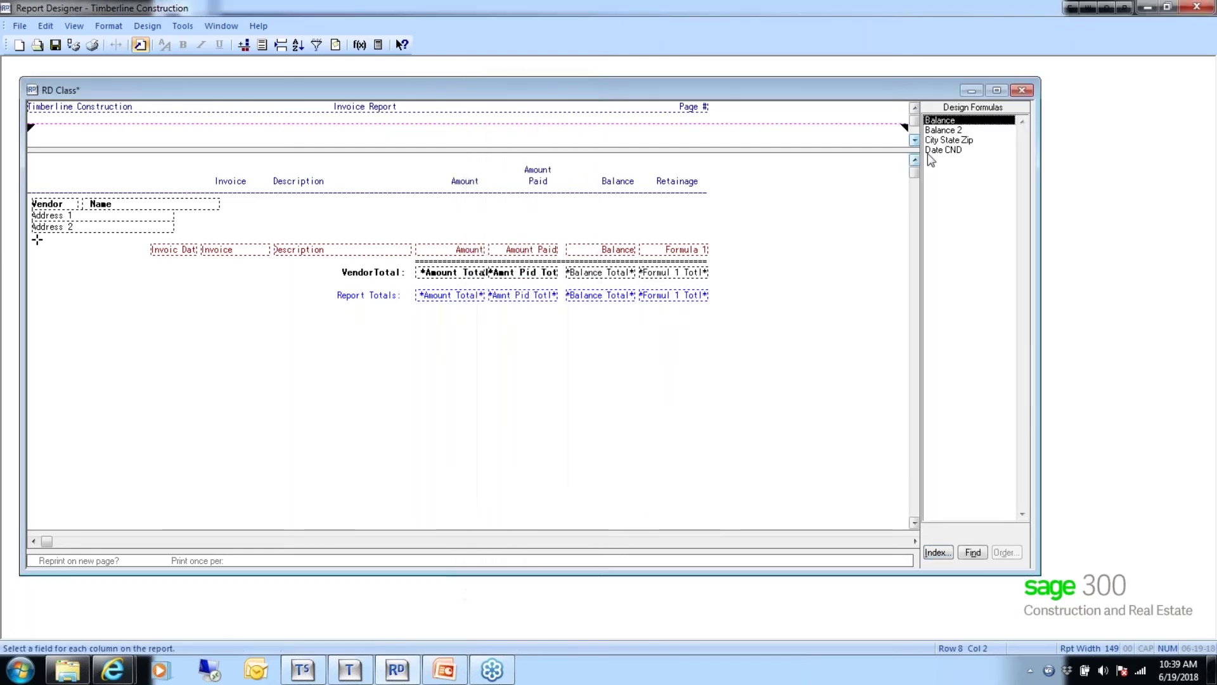
{"action": "double_click", "coordinate": [946, 140]}
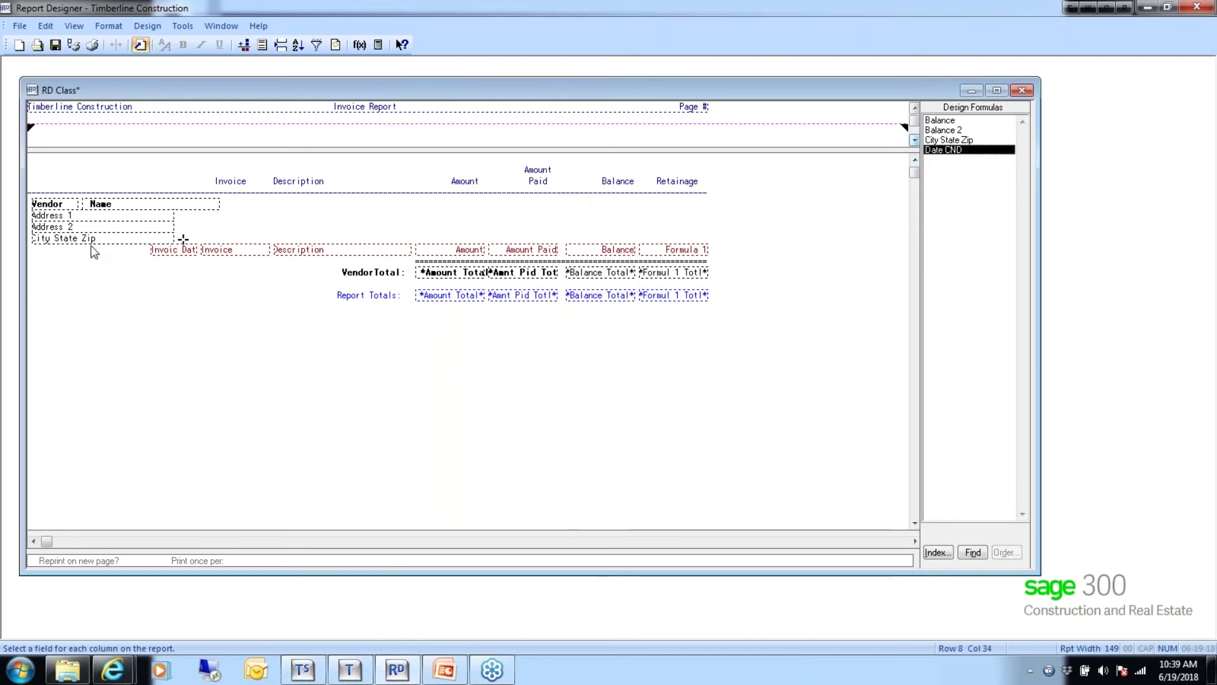
{"action": "left_click", "coordinate": [56, 46]}
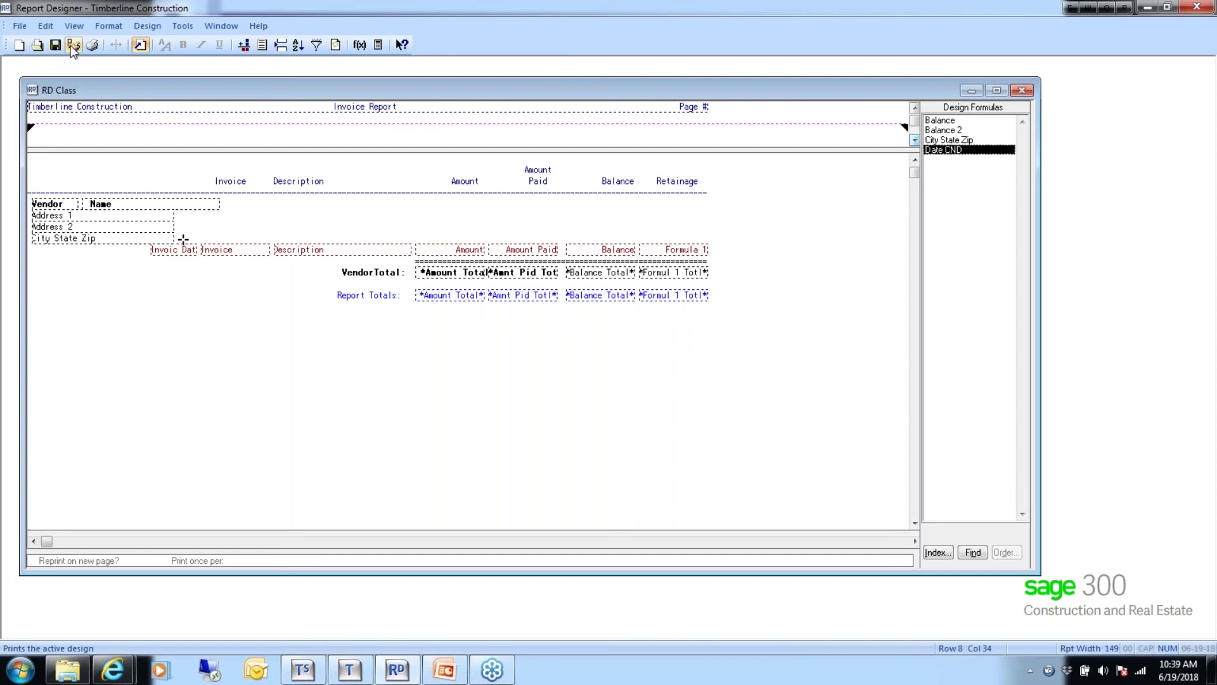
- Open the print selection with AP Master as the AP - Invoice data file, and set the invoice dates from 5-01-2015 to 5-31-2015
{"action": "left_click", "coordinate": [72, 45]}
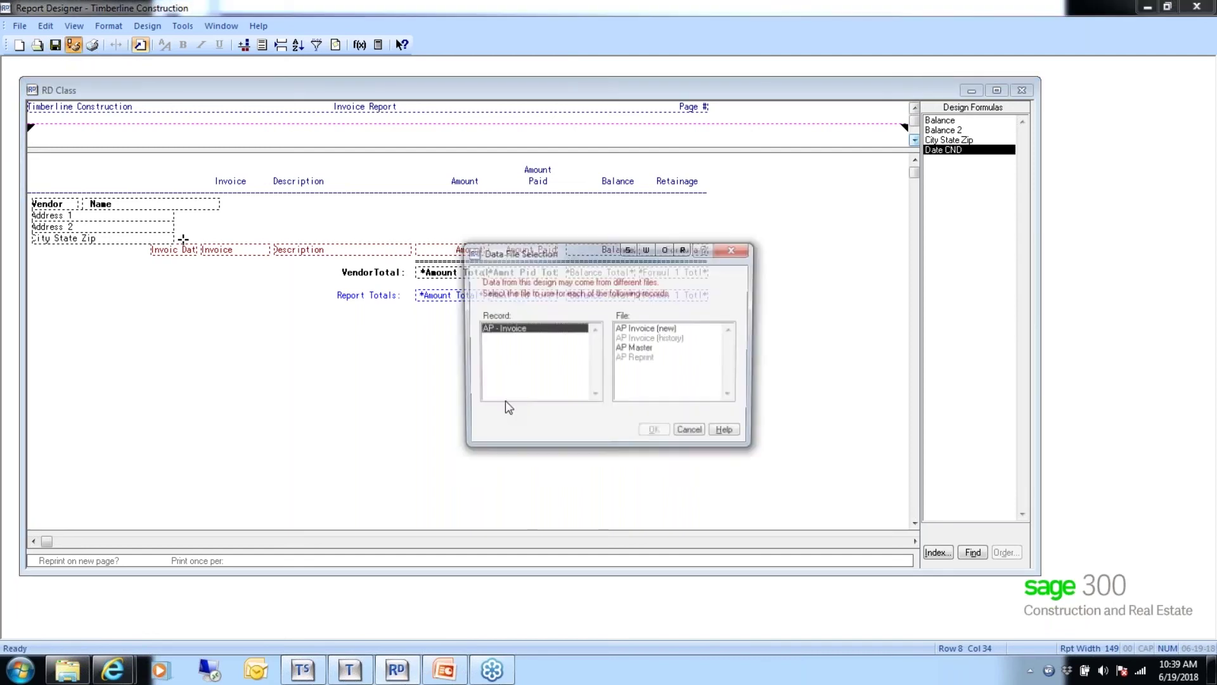
{"action": "left_click", "coordinate": [640, 348]}
{"action": "left_click", "coordinate": [654, 434]}
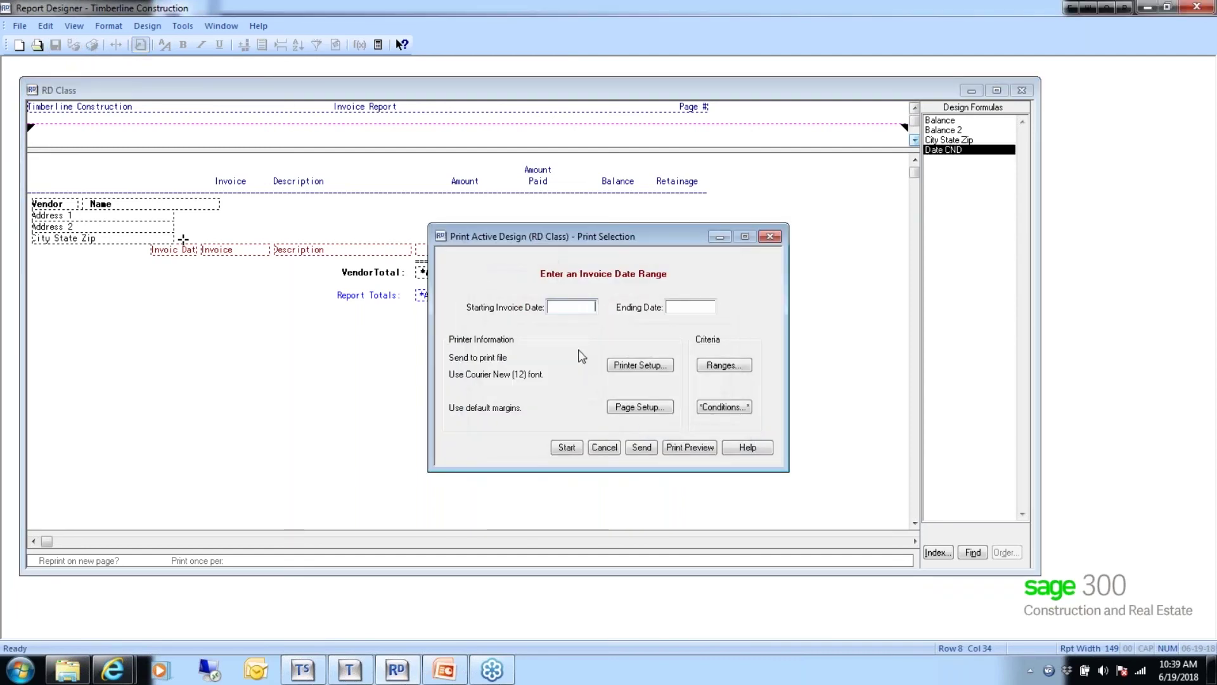
{"action": "type", "text": "050115"}
{"action": "key", "text": "Tab"}
{"action": "type", "text": "053115"}
{"action": "key", "text": "Tab"}
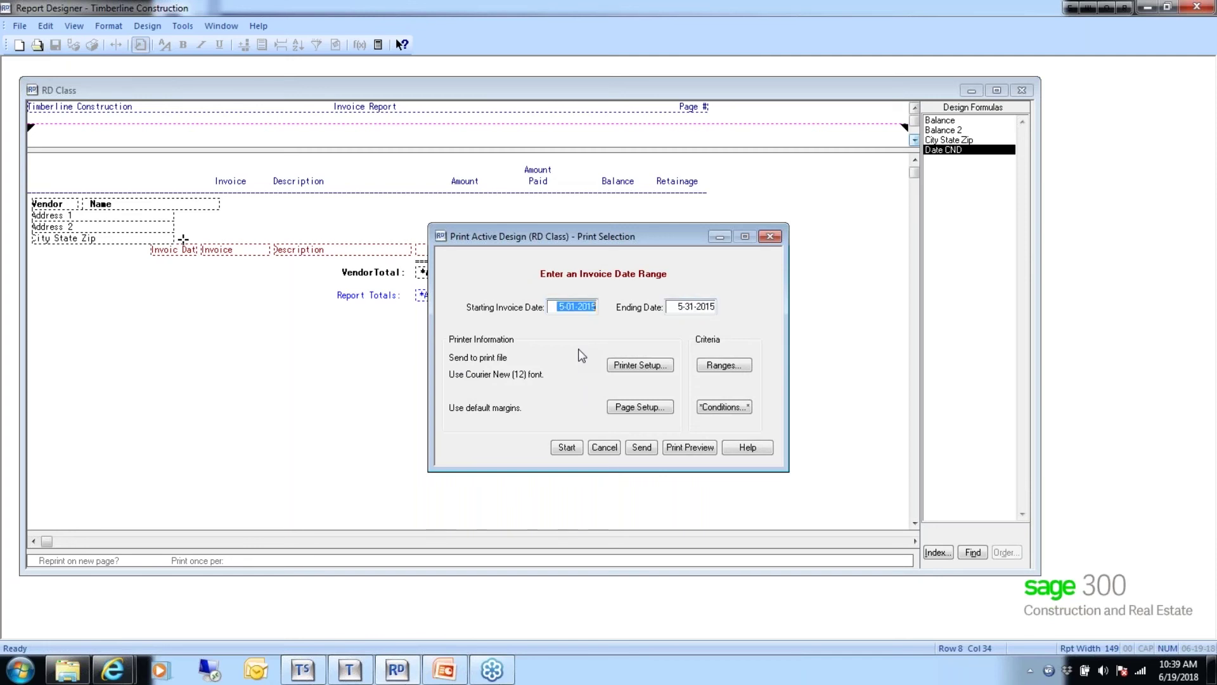
- Preview the report to check the joined city, state and ZIP line, and return to the design without printing
{"action": "left_click", "coordinate": [693, 447]}
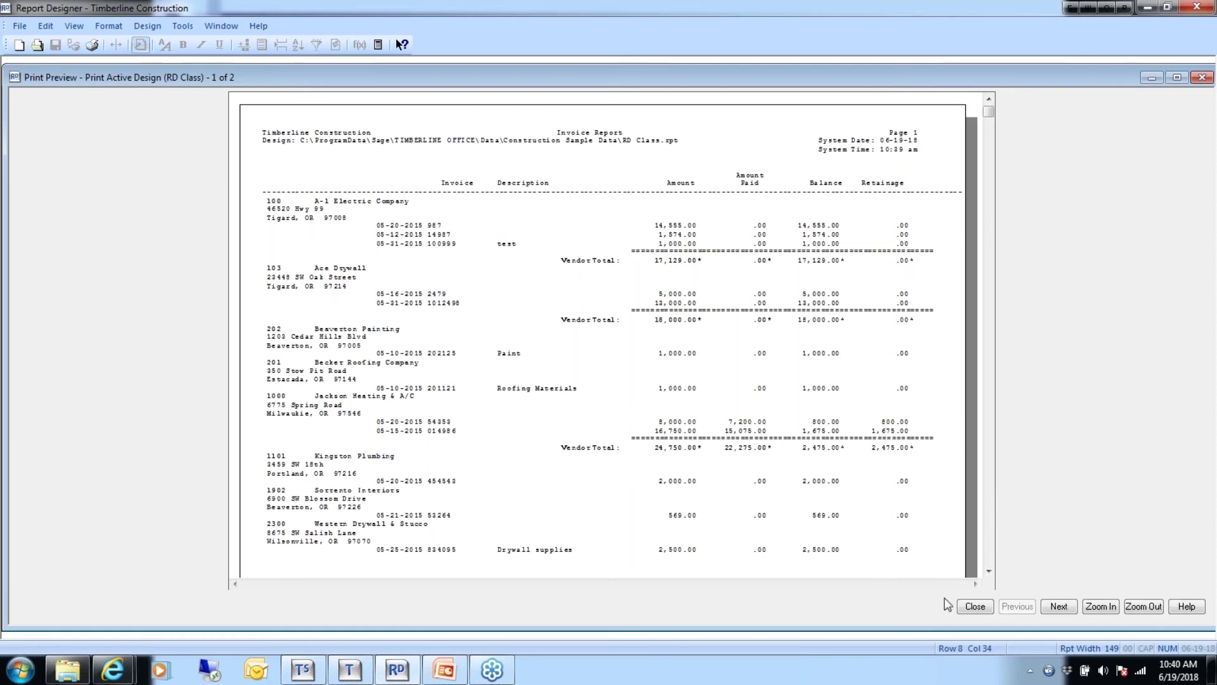
{"action": "left_click", "coordinate": [975, 607]}
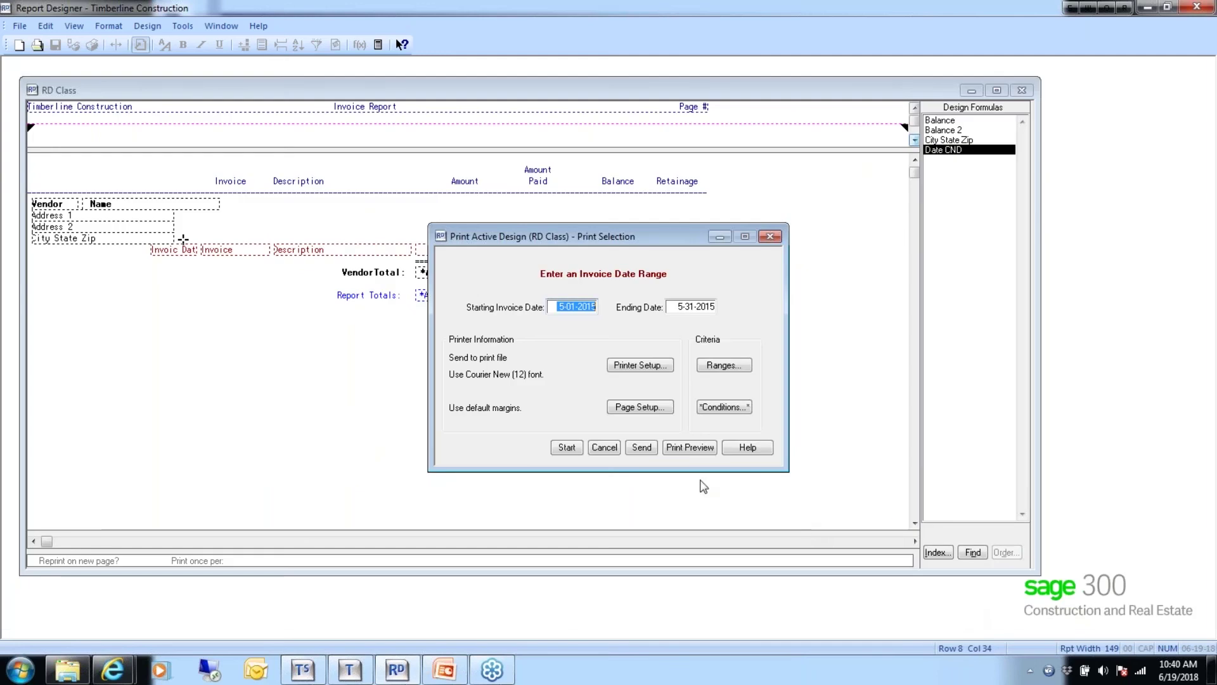
{"action": "left_click", "coordinate": [599, 448]}
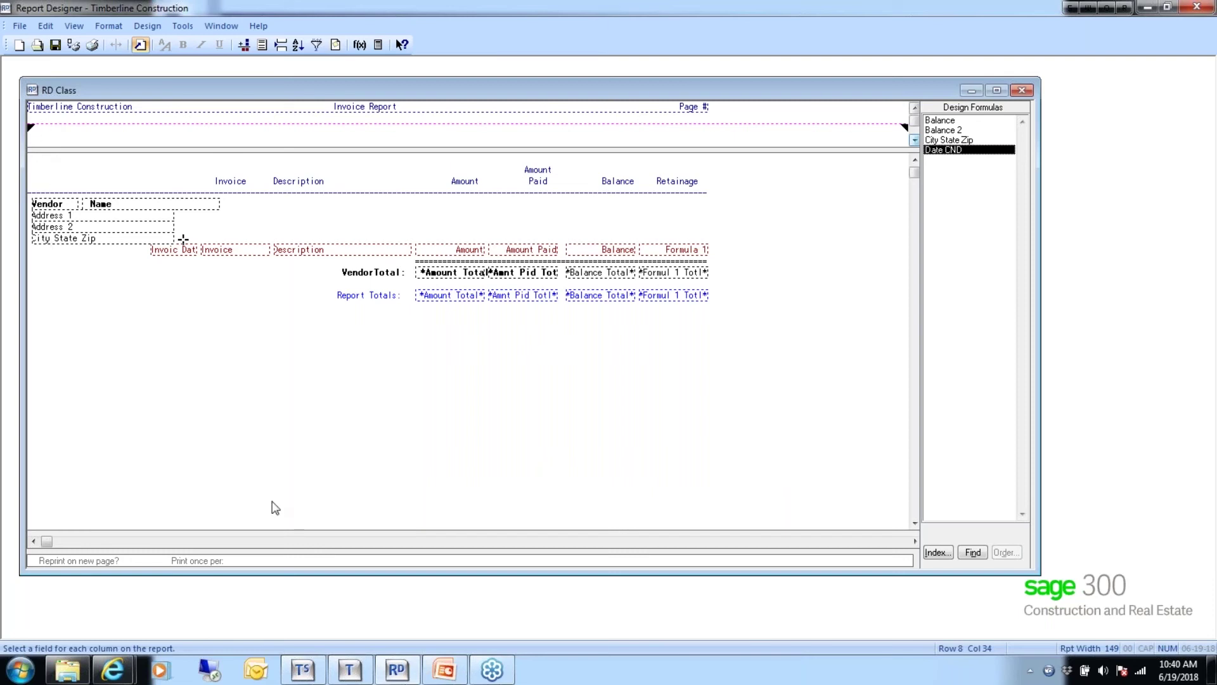
- Switch to the PowerPoint slide show and advance past the Design Options - Suppress slide
{"action": "mouse_move", "coordinate": [448, 674]}
{"action": "left_click", "coordinate": [383, 630]}
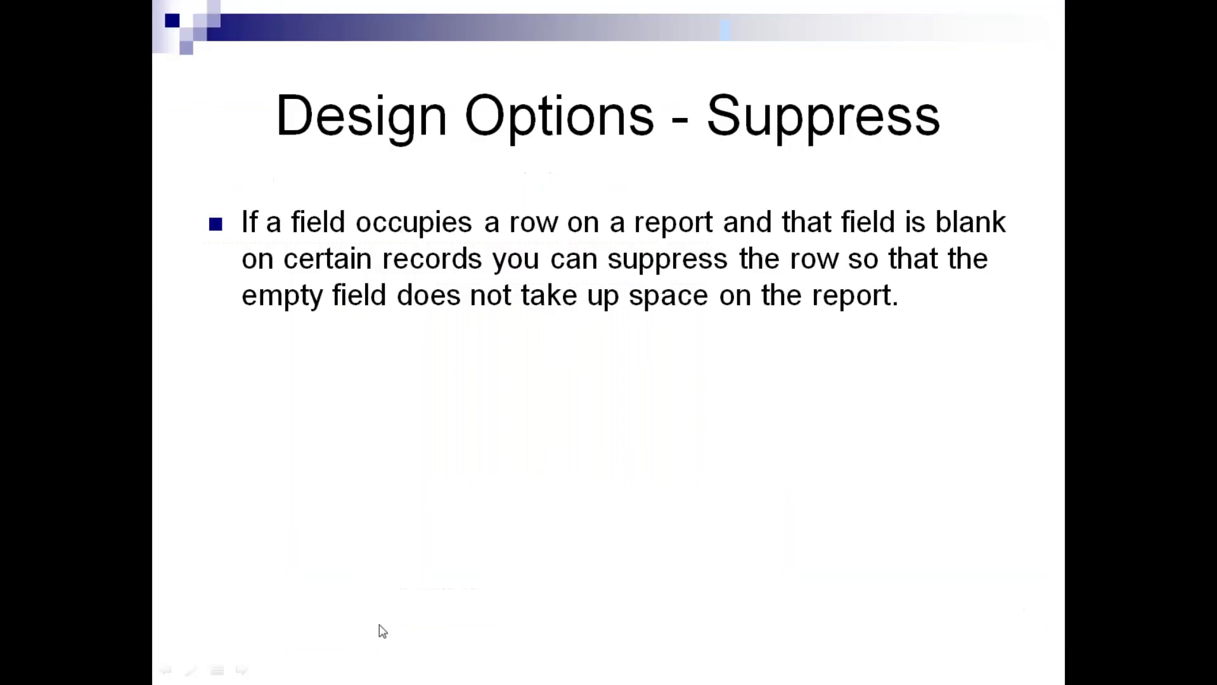
{"action": "left_click", "coordinate": [382, 629]}
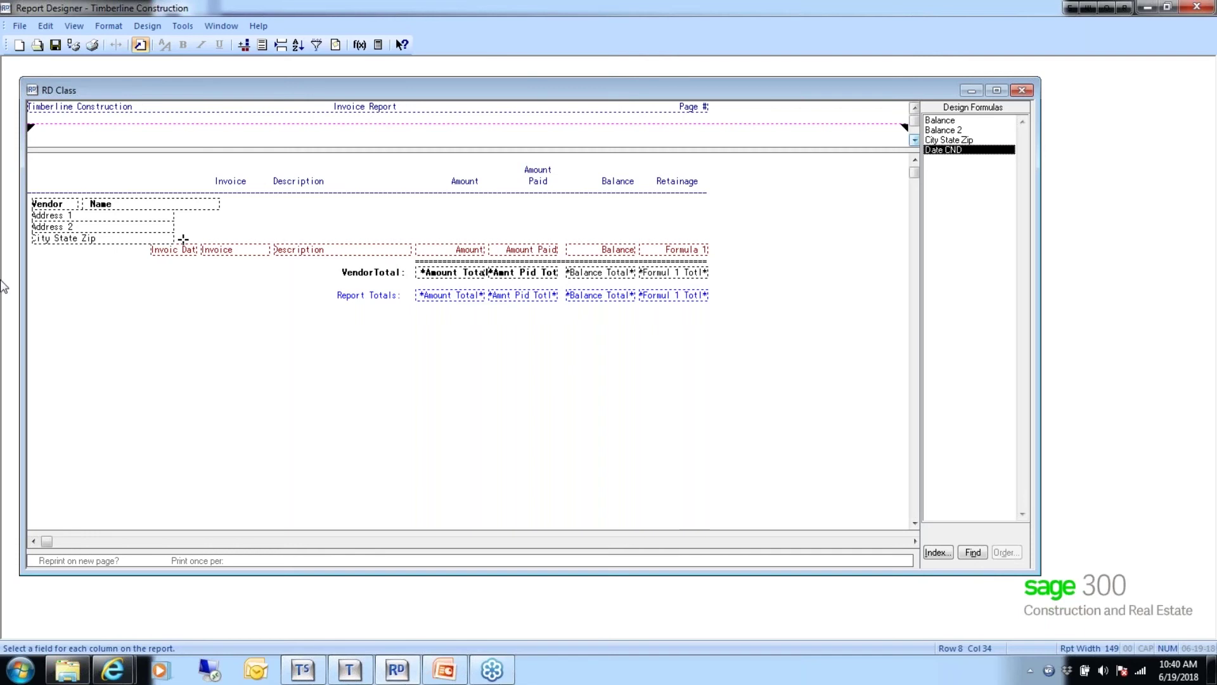
- Show the report design's conditional print areas and select the Amount Paid field in the invoice row
{"action": "left_click", "coordinate": [74, 27]}
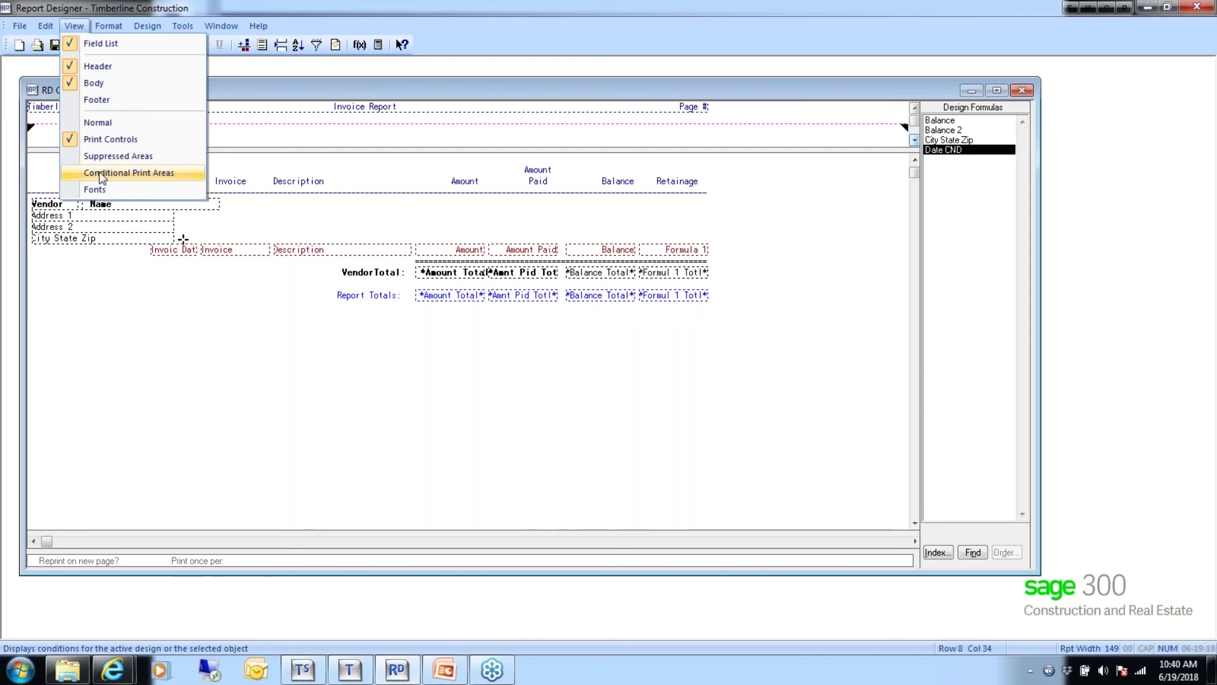
{"action": "left_click", "coordinate": [125, 173]}
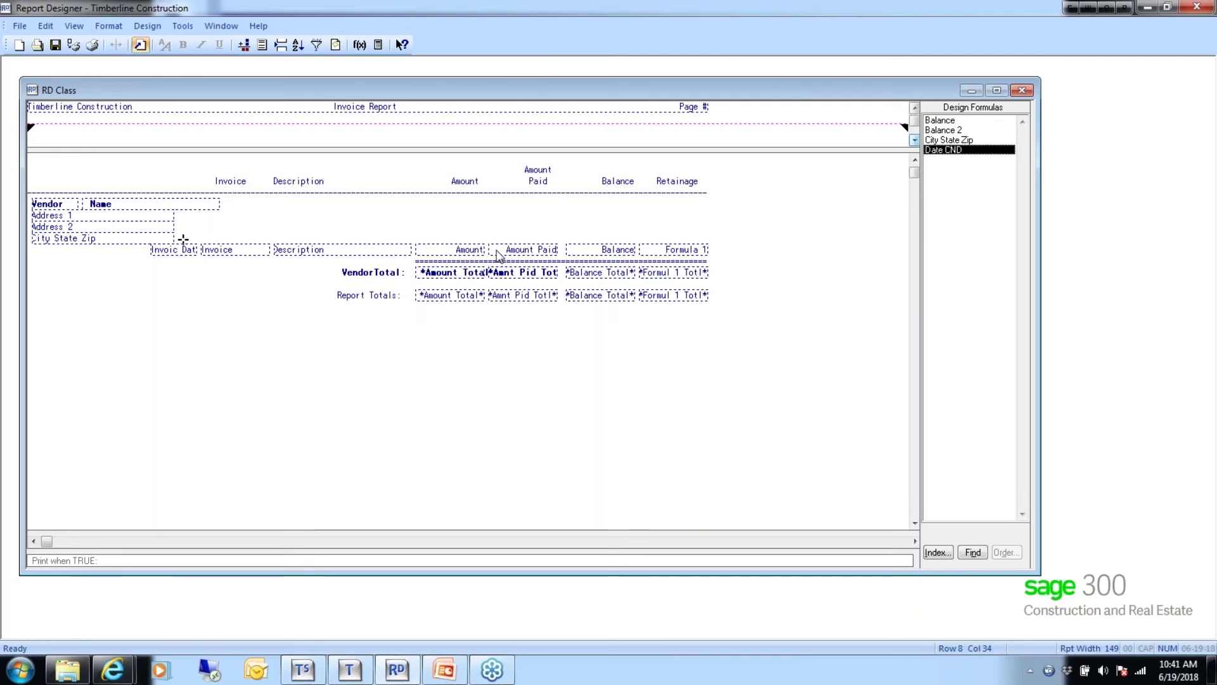
{"action": "left_click", "coordinate": [518, 251]}
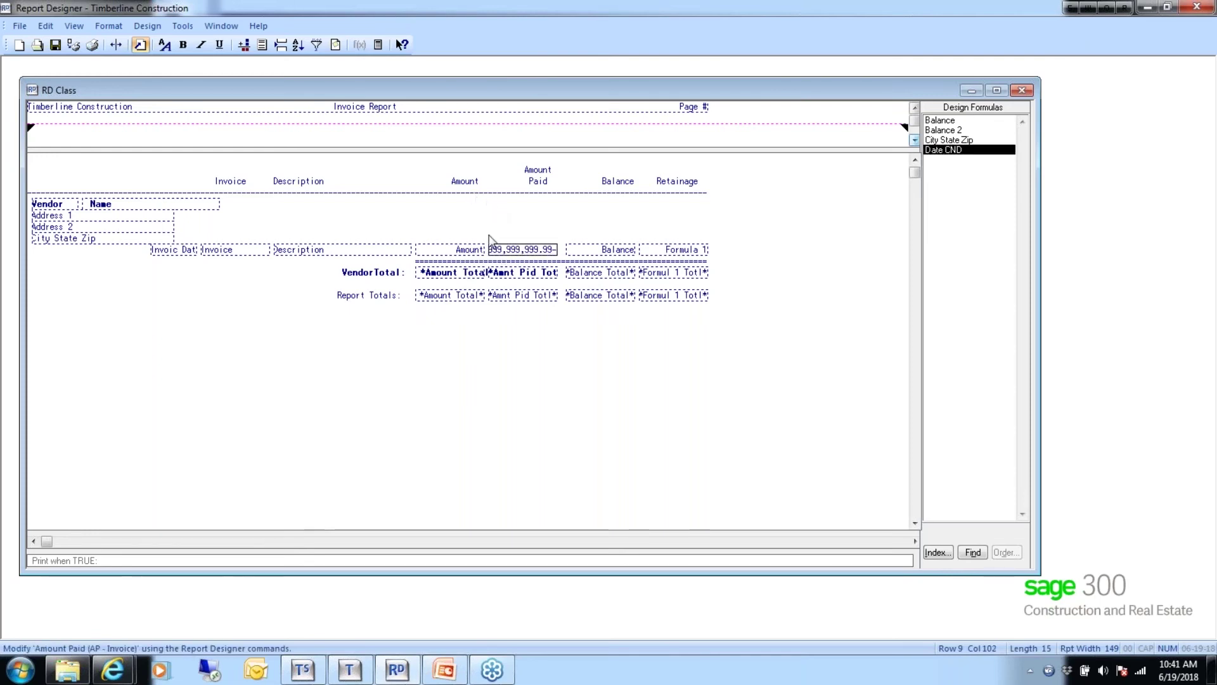
- Delete the double rule line between the invoice row and the vendor totals
{"action": "left_click", "coordinate": [714, 265]}
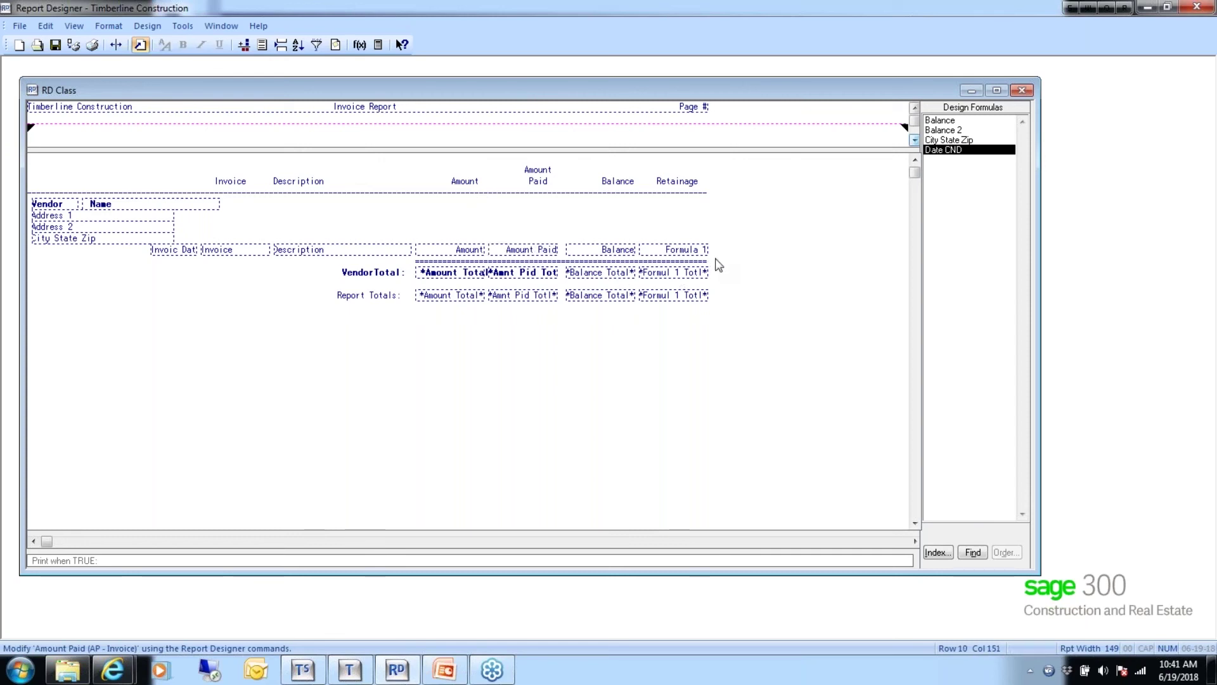
{"action": "key", "text": "BackSpace"}
{"action": "key", "text": "BackSpace"}
{"action": "key", "text": "BackSpace"}
{"action": "key", "text": "BackSpace"}
{"action": "key", "text": "BackSpace"}
{"action": "key", "text": "BackSpace"}
{"action": "key", "text": "BackSpace"}
{"action": "key", "text": "BackSpace"}
{"action": "key", "text": "BackSpace"}
{"action": "key", "text": "BackSpace"}
{"action": "key", "text": "BackSpace"}
{"action": "key", "text": "BackSpace"}
{"action": "key", "text": "BackSpace"}
{"action": "key", "text": "BackSpace"}
{"action": "key", "text": "BackSpace"}
{"action": "key", "text": "BackSpace"}
{"action": "key", "text": "BackSpace"}
{"action": "key", "text": "BackSpace"}
{"action": "key", "text": "BackSpace"}
{"action": "key", "text": "BackSpace"}
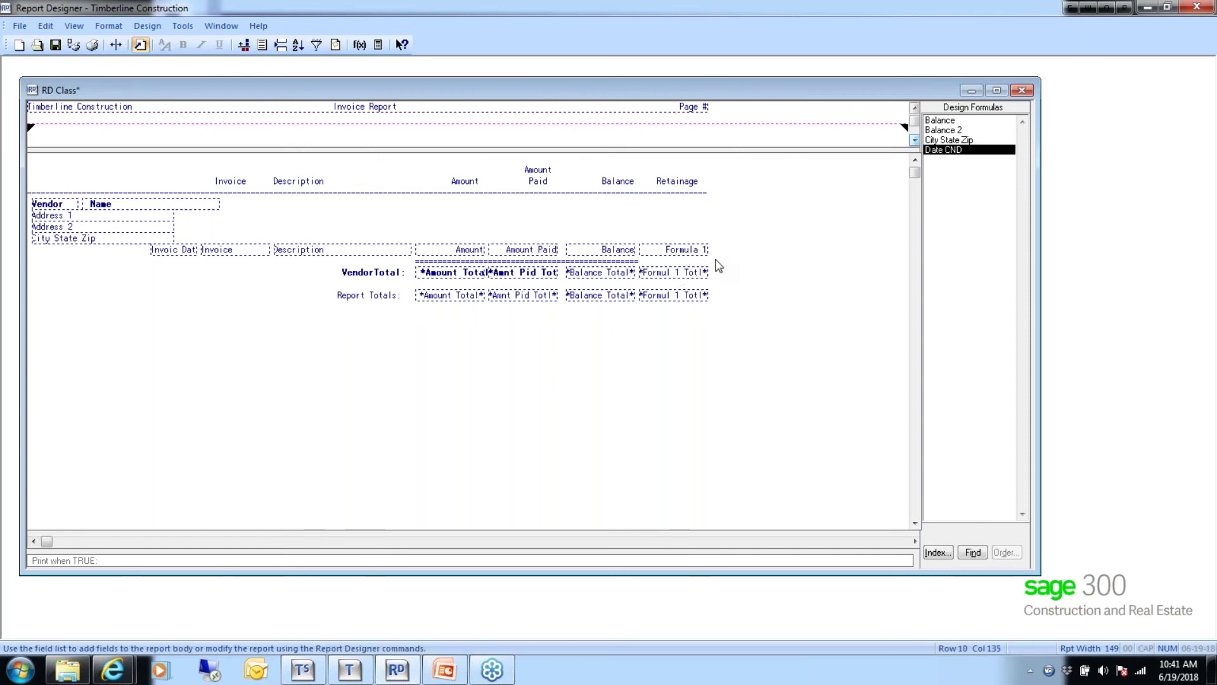
{"action": "key", "text": "BackSpace"}
{"action": "key", "text": "BackSpace"}
{"action": "key", "text": "BackSpace"}
{"action": "key", "text": "BackSpace"}
{"action": "key", "text": "BackSpace"}
{"action": "key", "text": "BackSpace"}
{"action": "key", "text": "BackSpace"}
{"action": "key", "text": "BackSpace"}
{"action": "key", "text": "BackSpace"}
{"action": "key", "text": "BackSpace"}
{"action": "key", "text": "BackSpace"}
{"action": "key", "text": "BackSpace"}
{"action": "key", "text": "BackSpace"}
{"action": "key", "text": "BackSpace"}
{"action": "key", "text": "BackSpace"}
{"action": "key", "text": "BackSpace"}
{"action": "key", "text": "BackSpace"}
{"action": "key", "text": "BackSpace"}
{"action": "key", "text": "BackSpace"}
{"action": "key", "text": "BackSpace"}
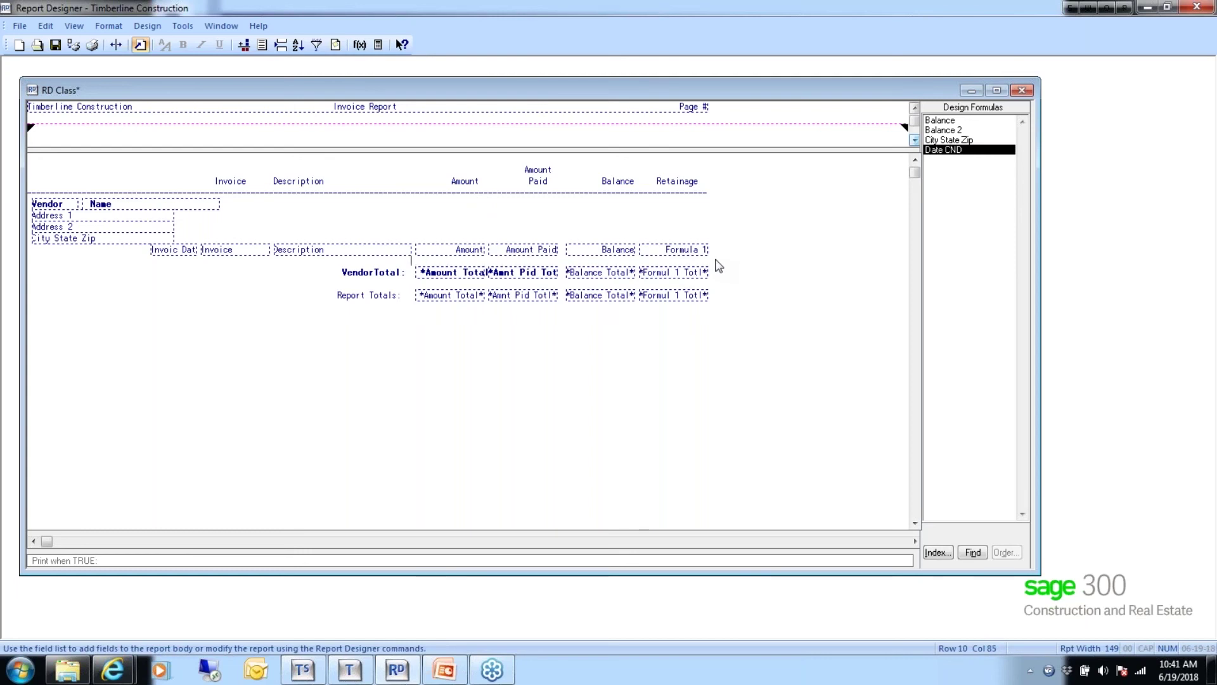
- Add two AP - Invoice Amount fields at the end of the invoice row, with column headings Under 30 and Over 30
{"action": "left_click", "coordinate": [719, 249]}
{"action": "left_click", "coordinate": [939, 552]}
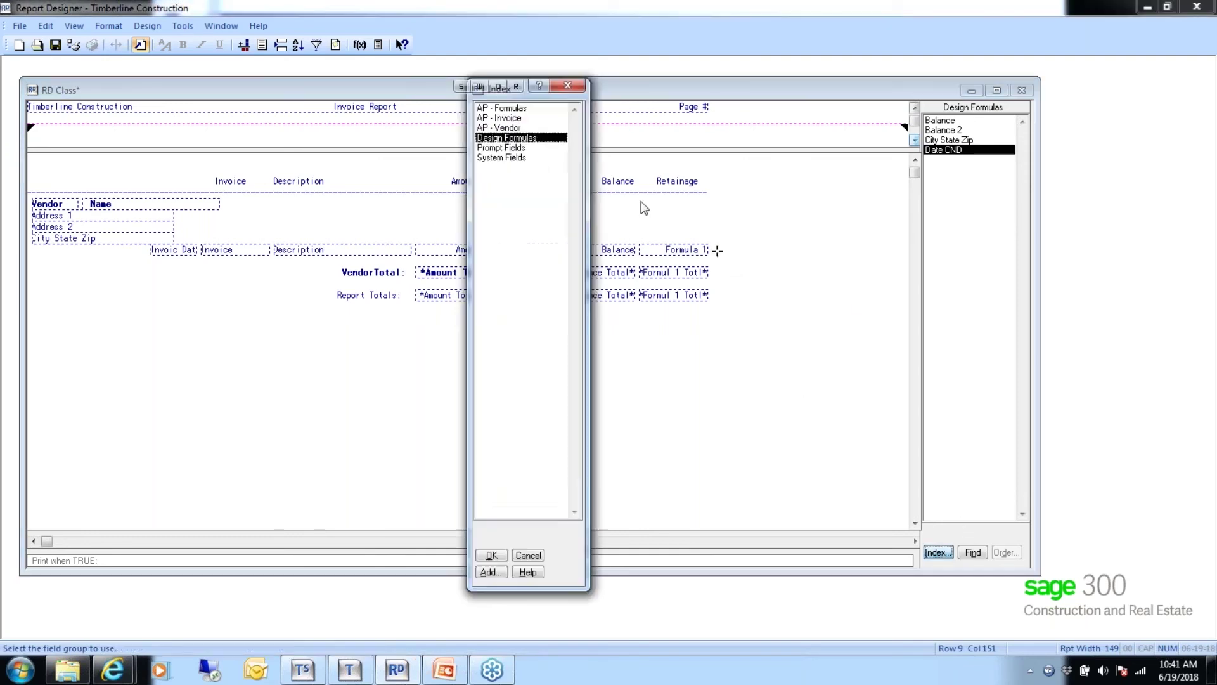
{"action": "double_click", "coordinate": [507, 118]}
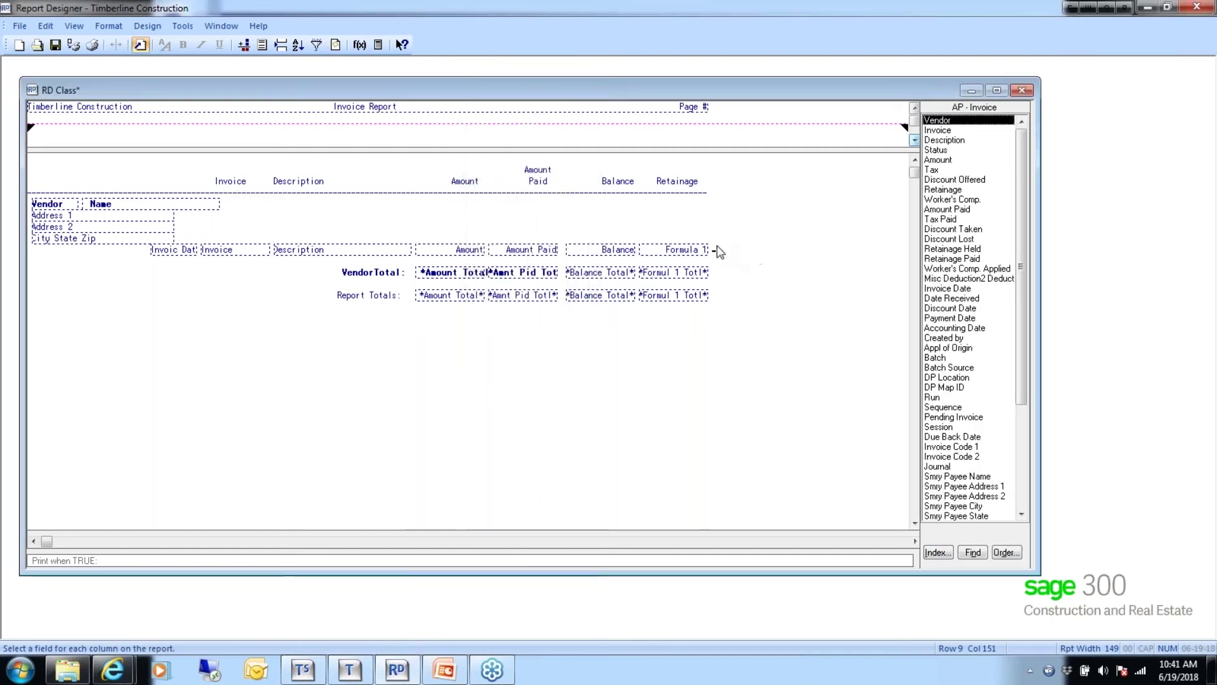
{"action": "left_click", "coordinate": [944, 160]}
{"action": "left_click", "coordinate": [935, 169]}
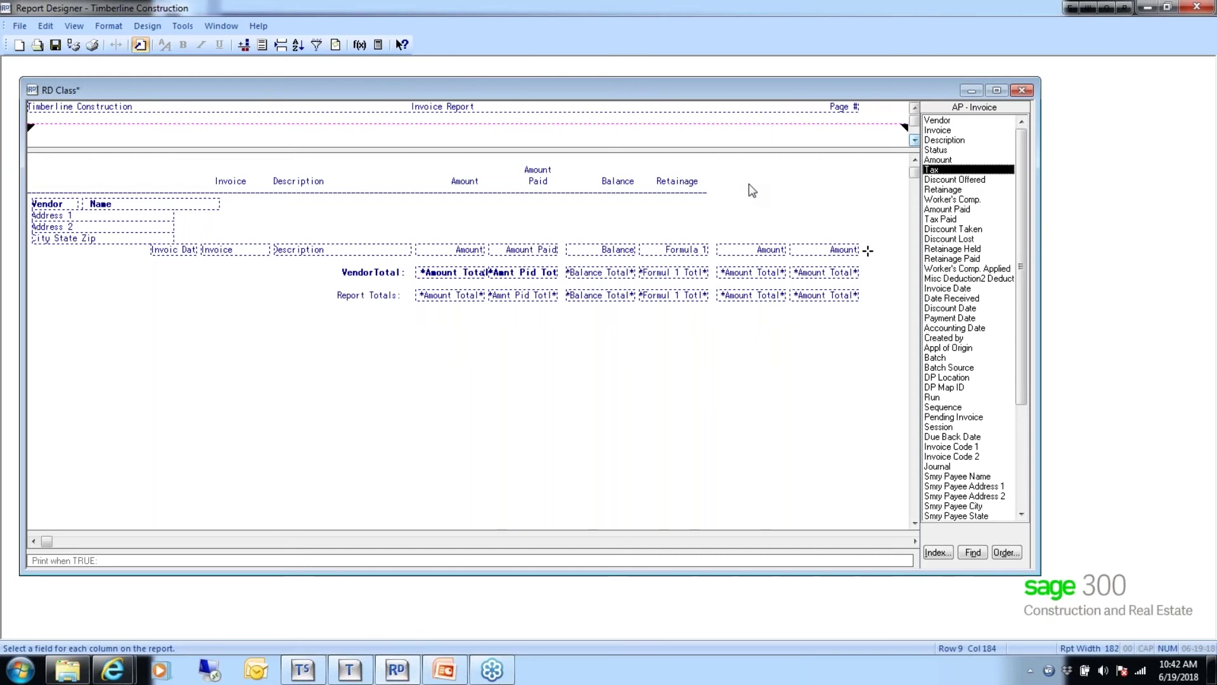
{"action": "key", "text": "Escape"}
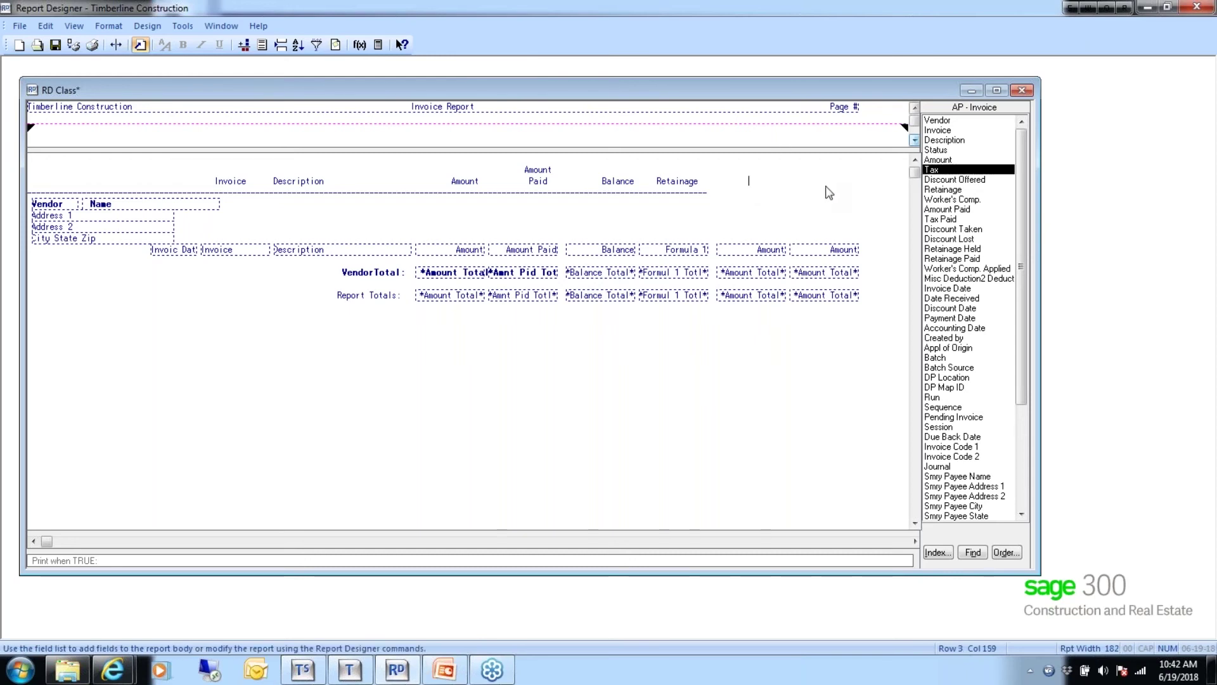
{"action": "type", "text": "Under 30      Over 30"}
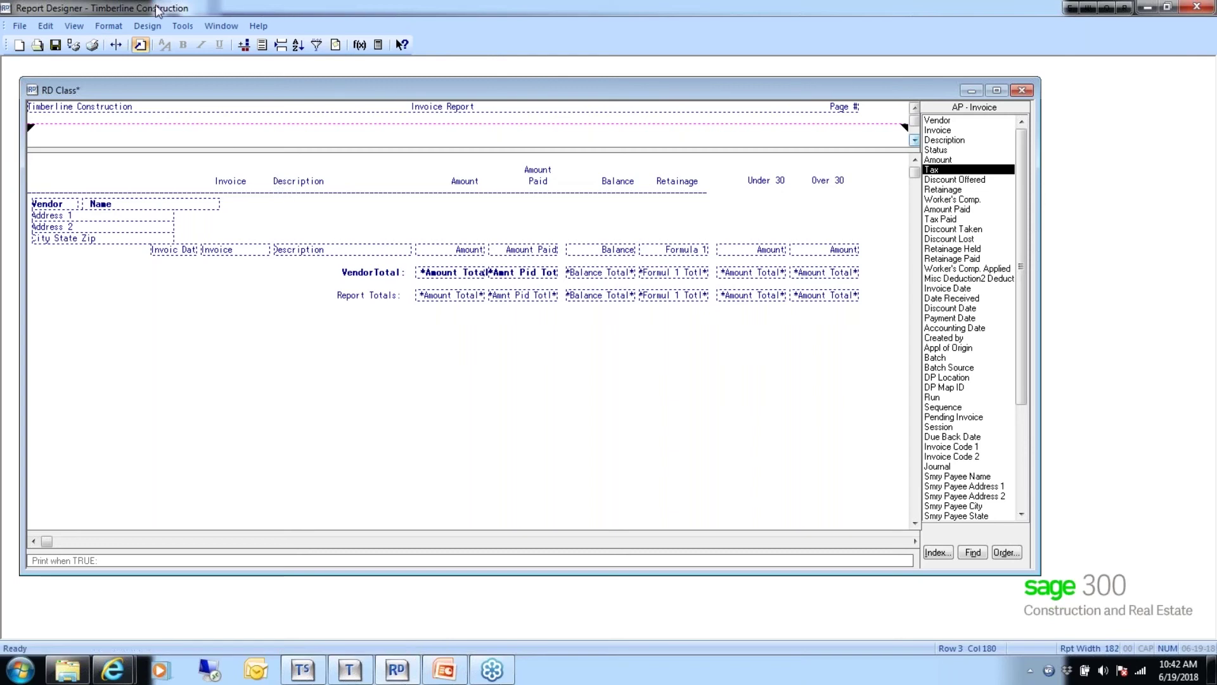
- Start a new design formula with the Days function and the Ending Date prompt field as its first argument
{"action": "left_click", "coordinate": [184, 25]}
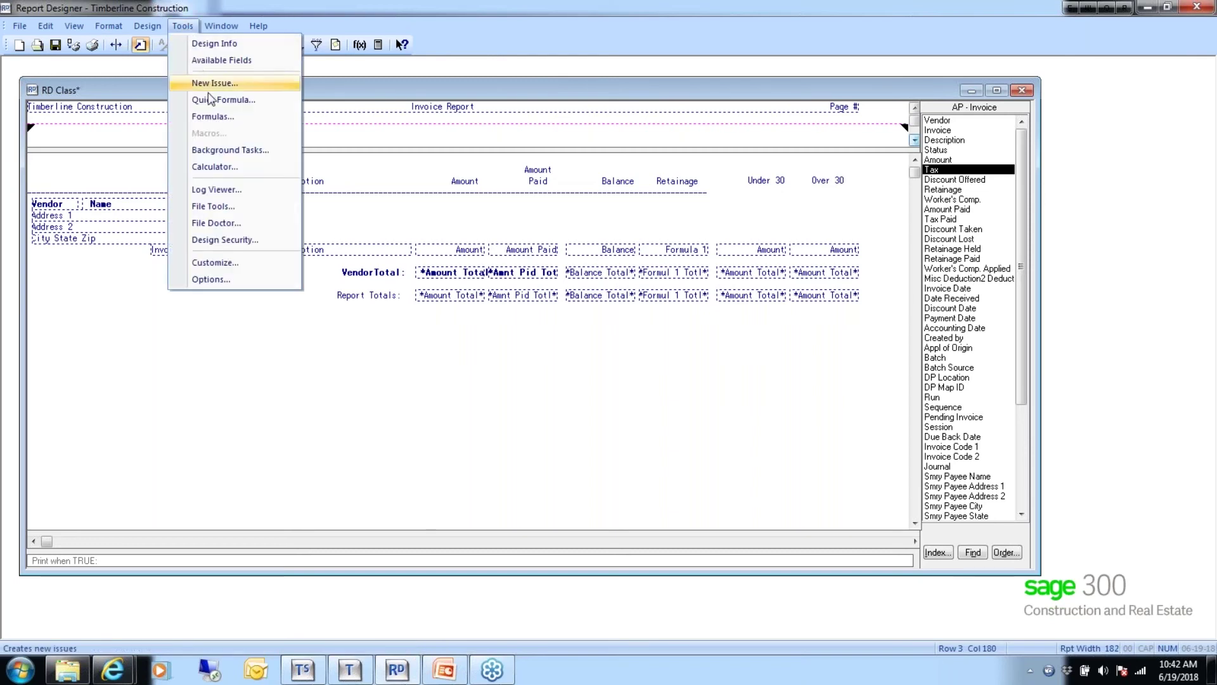
{"action": "left_click", "coordinate": [211, 116]}
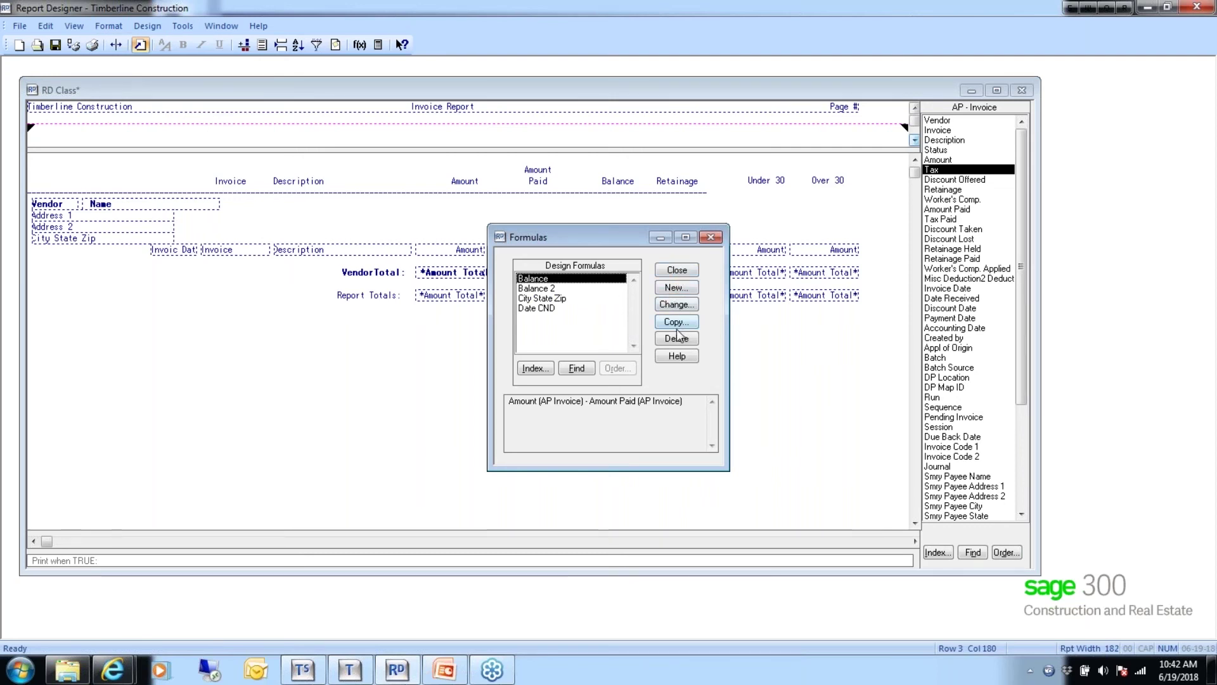
{"action": "left_click", "coordinate": [675, 289]}
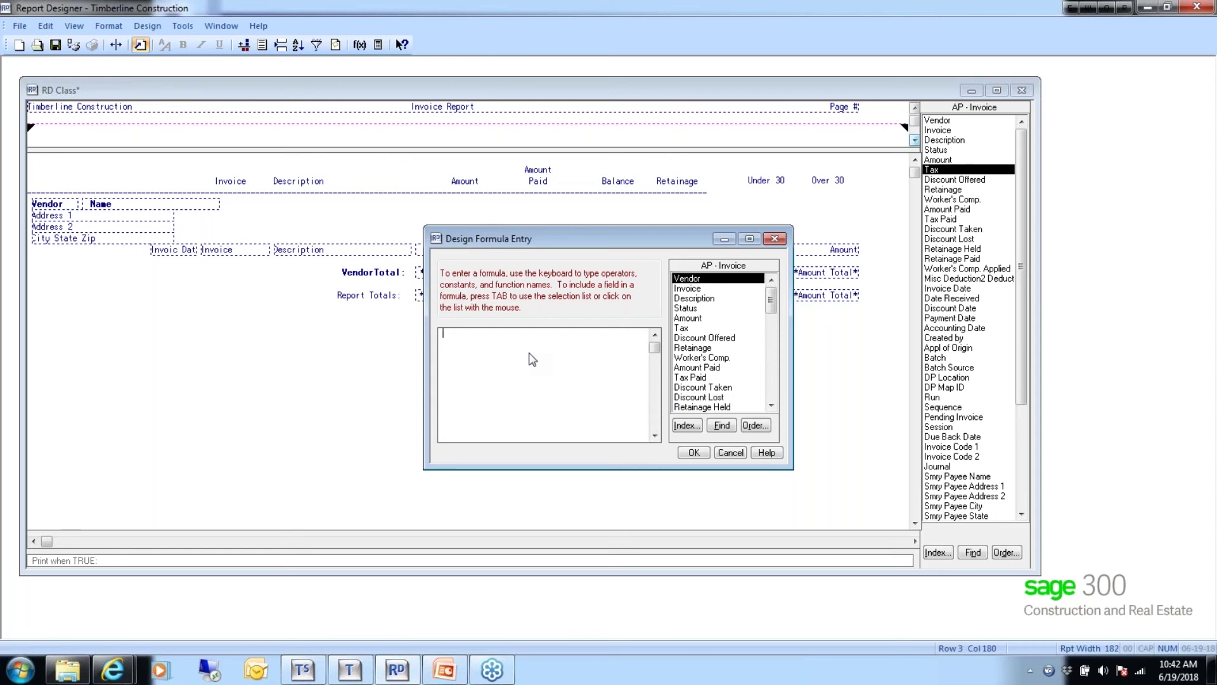
{"action": "type", "text": "ys ("}
{"action": "left_click", "coordinate": [685, 425]}
{"action": "left_click", "coordinate": [590, 343]}
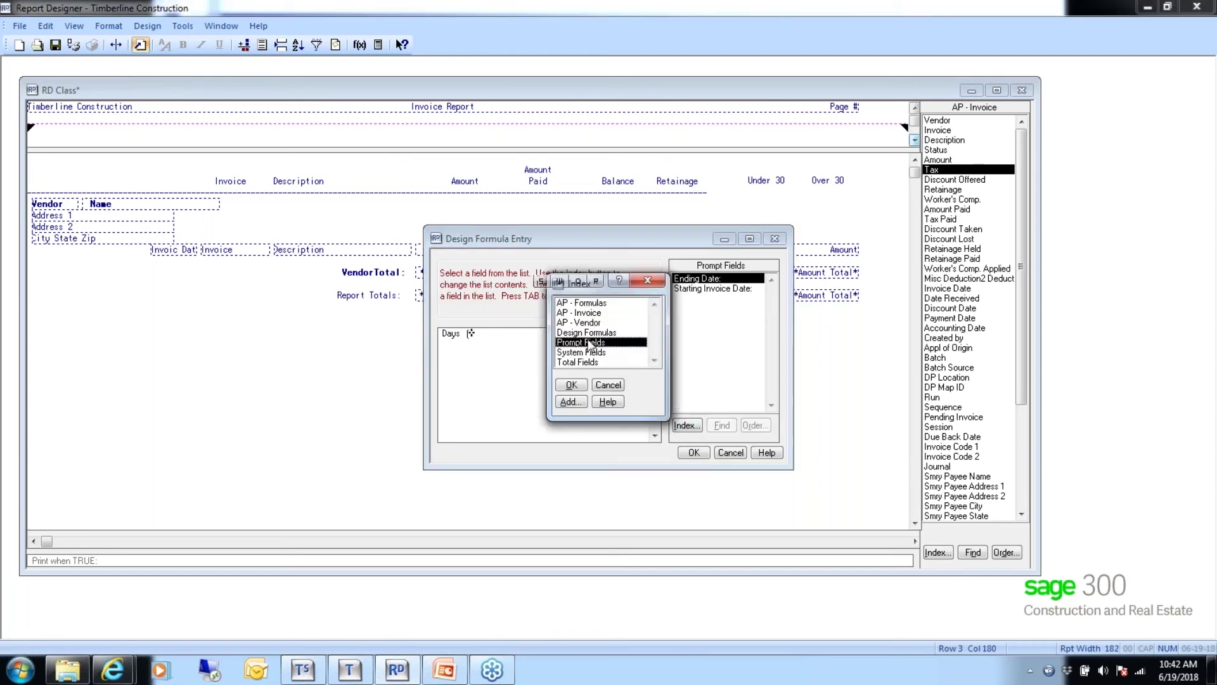
{"action": "left_click", "coordinate": [690, 280]}
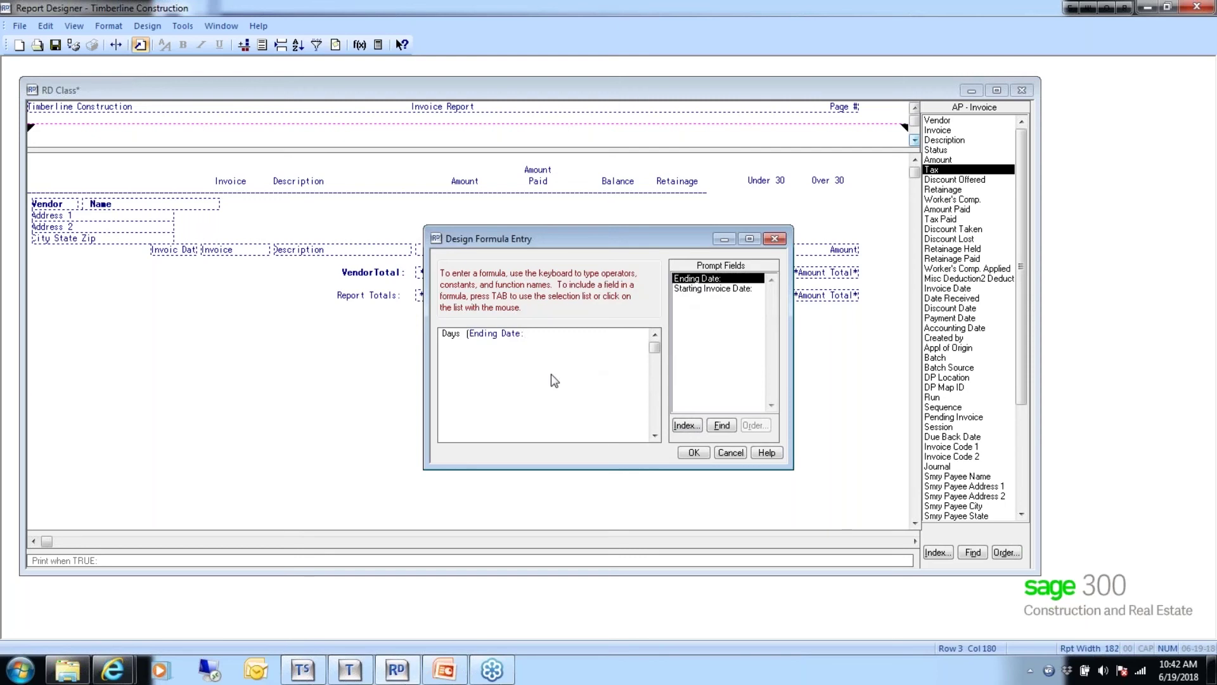
- Add the AP - Invoice field Invoice Date as the second argument of the Days function
{"action": "left_click", "coordinate": [678, 425]}
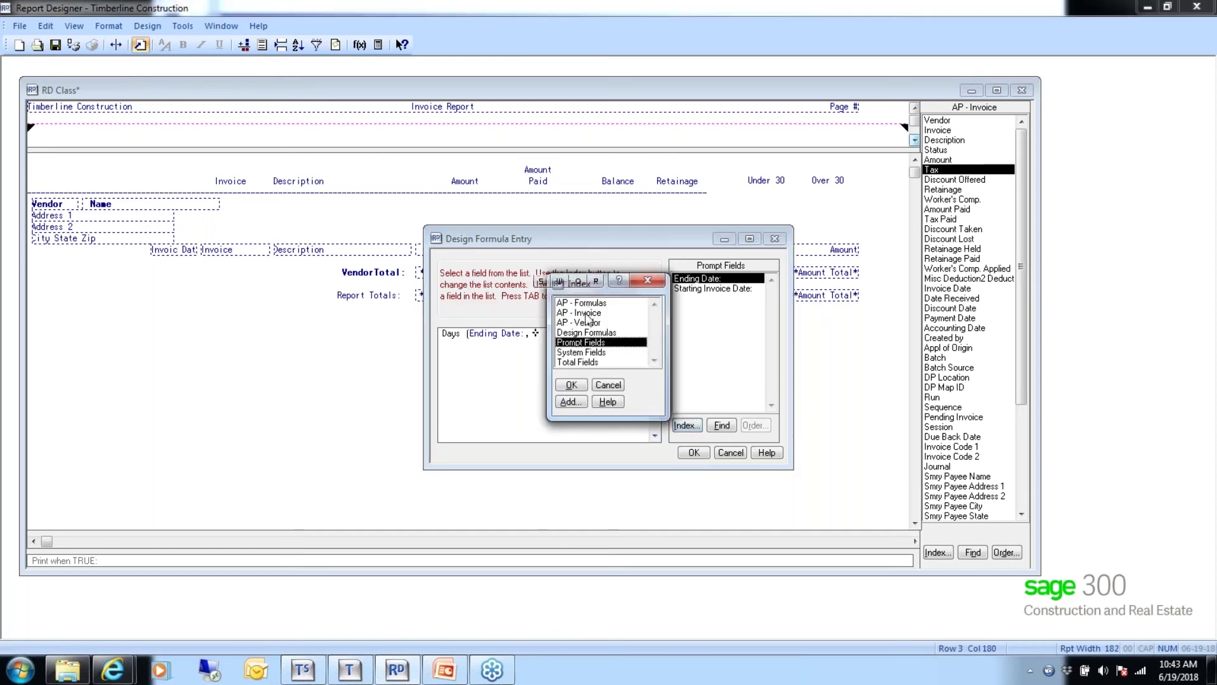
{"action": "left_click", "coordinate": [583, 314]}
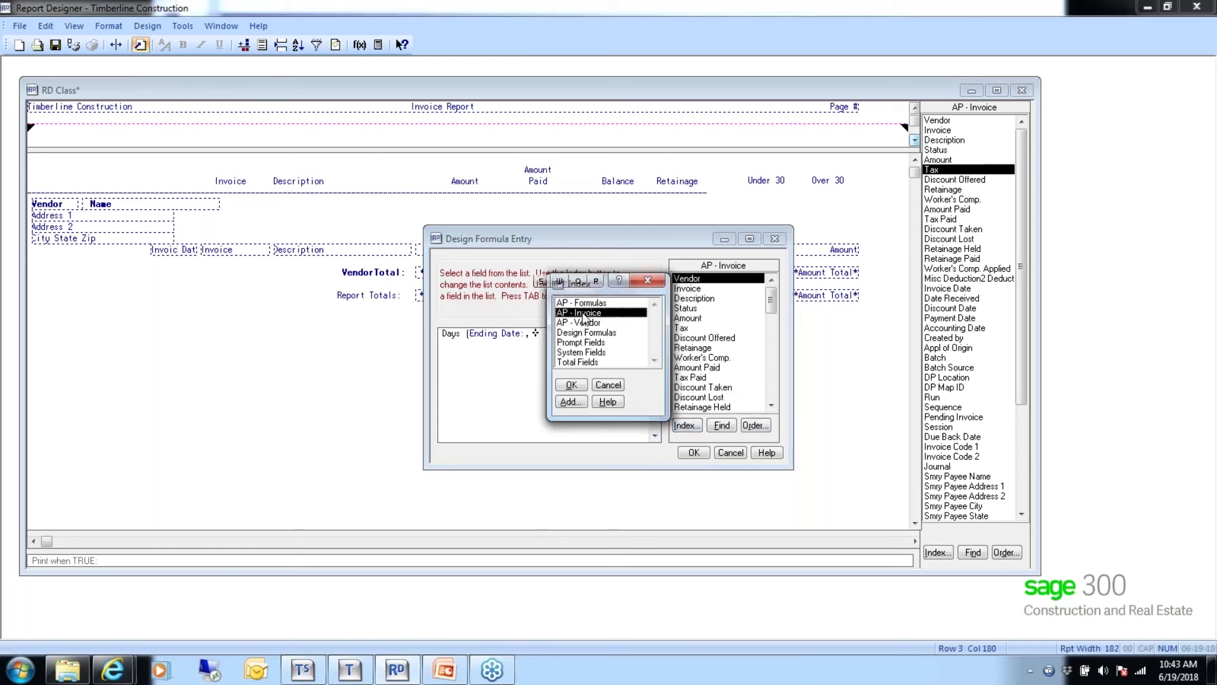
{"action": "double_click", "coordinate": [584, 314]}
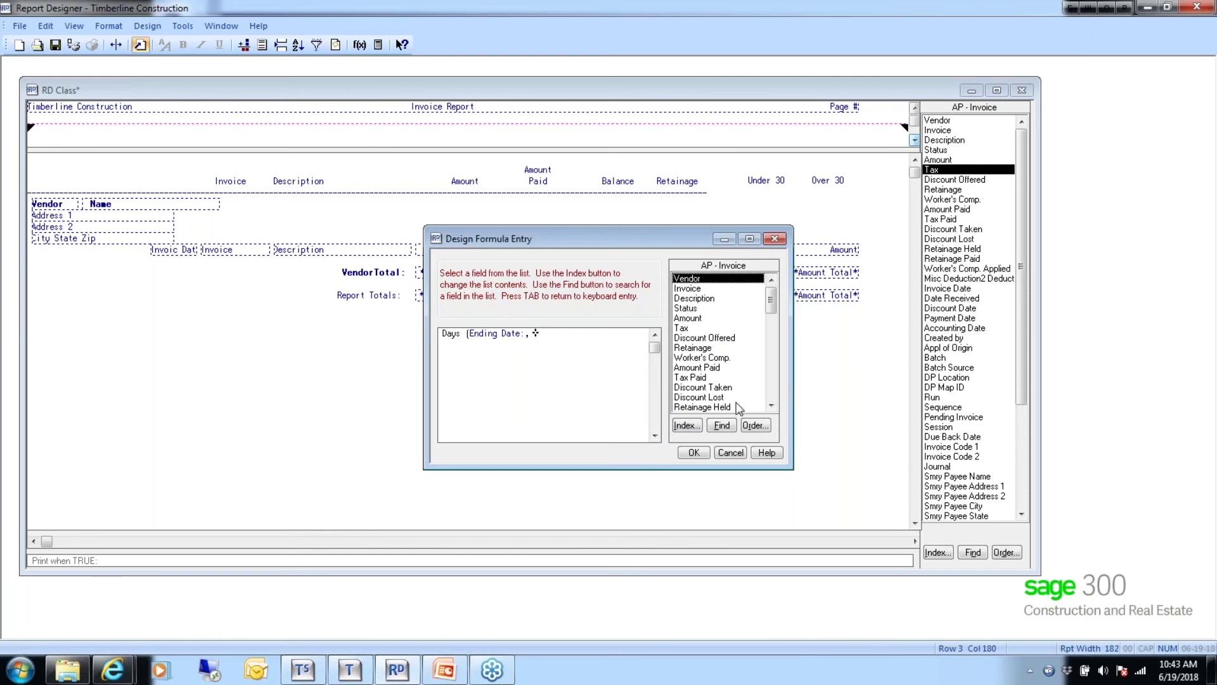
{"action": "left_click", "coordinate": [770, 406]}
{"action": "left_click", "coordinate": [771, 406]}
{"action": "left_click", "coordinate": [770, 406]}
{"action": "left_click", "coordinate": [771, 406]}
{"action": "left_click", "coordinate": [771, 406]}
{"action": "double_click", "coordinate": [682, 387]}
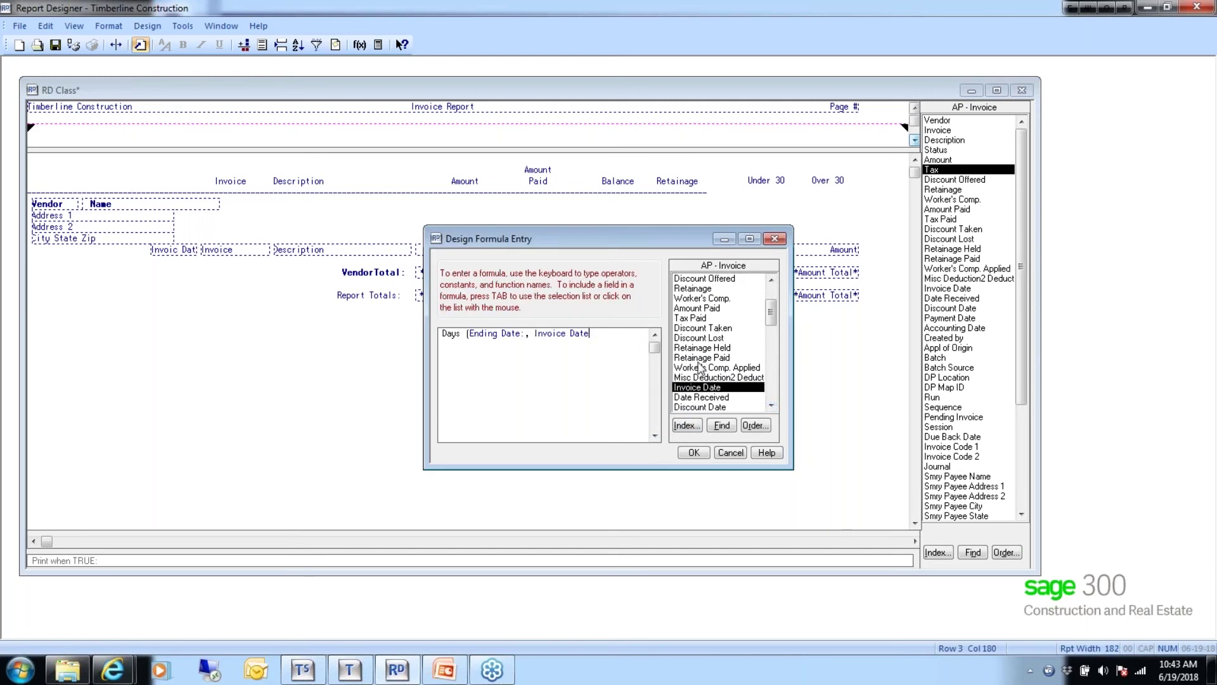
- Complete the Days formula with the condition gt 30 and save it as Over 30
{"action": "type", "text": ") gt 30"}
{"action": "left_click", "coordinate": [693, 452]}
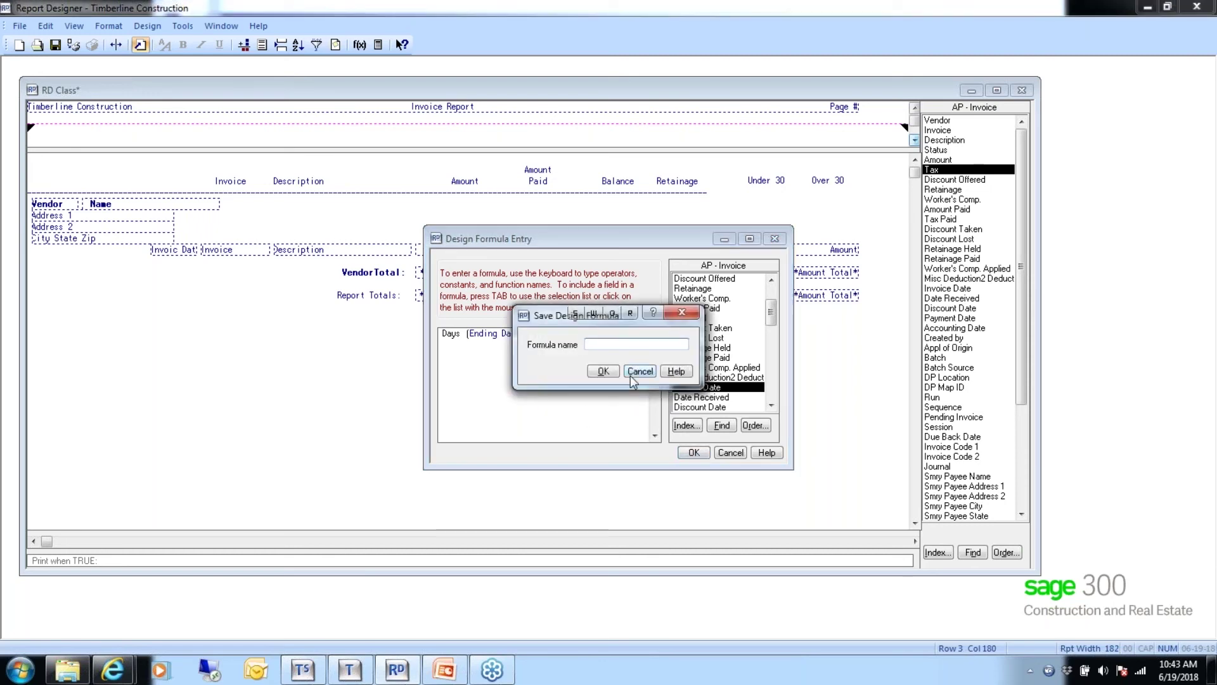
{"action": "type", "text": "Over 30"}
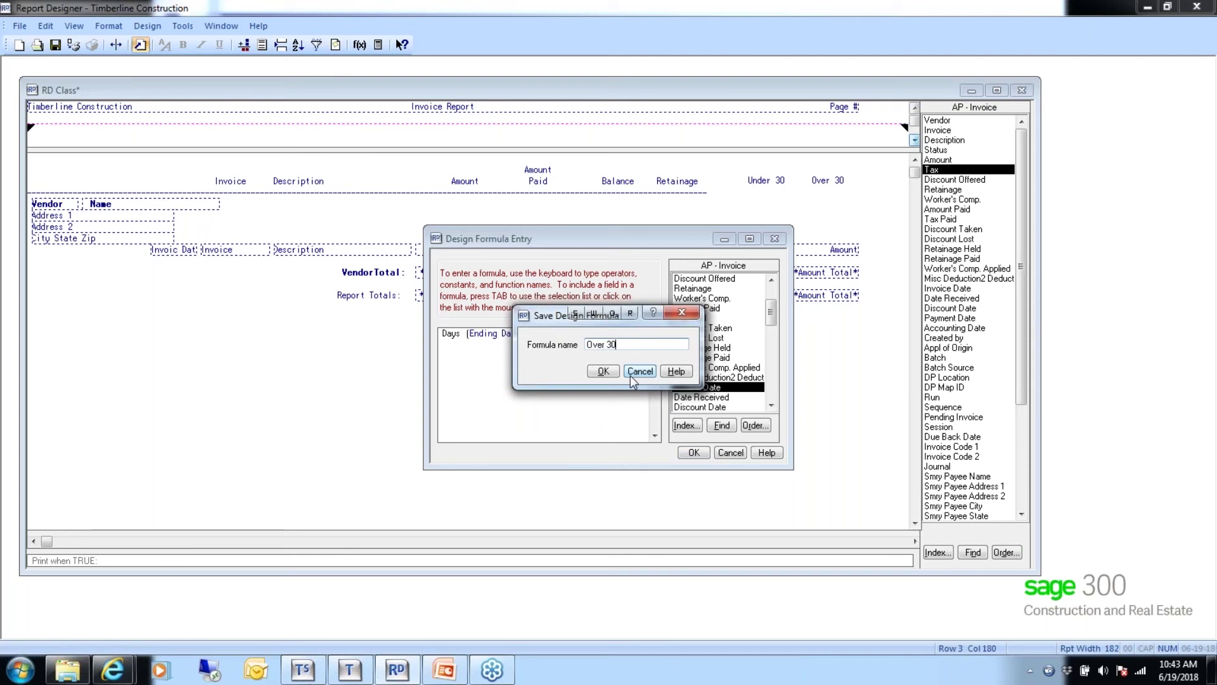
{"action": "left_click", "coordinate": [603, 371]}
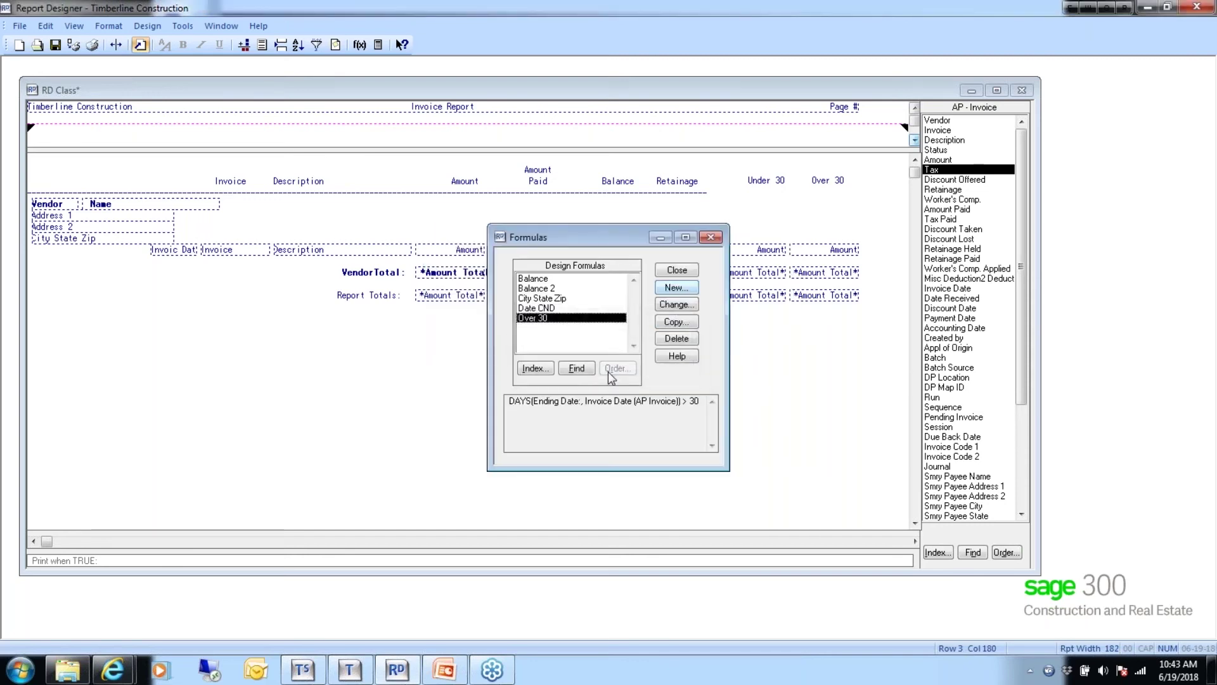
- Copy the Over 30 formula to a design formula named Under 30
{"action": "left_click", "coordinate": [675, 322]}
{"action": "type", "text": "Under 30"}
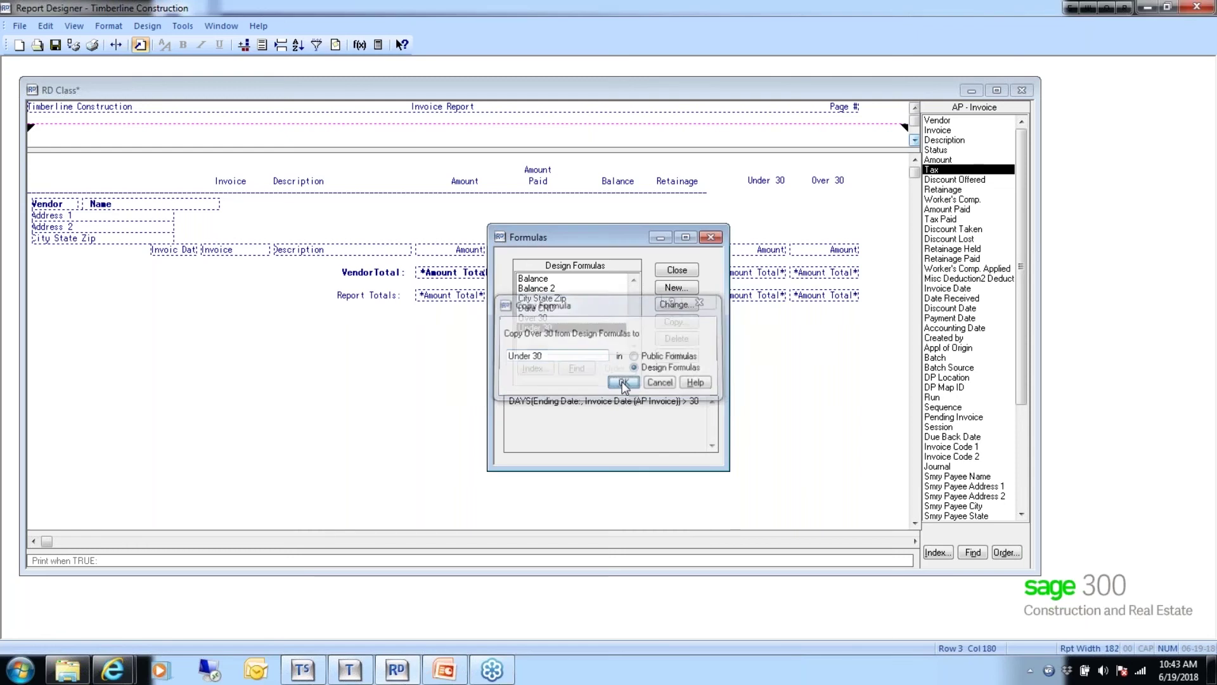
{"action": "left_click", "coordinate": [624, 383]}
- Change the comparison in the Under 30 formula to le 30, save it and close the formula list
{"action": "double_click", "coordinate": [532, 327]}
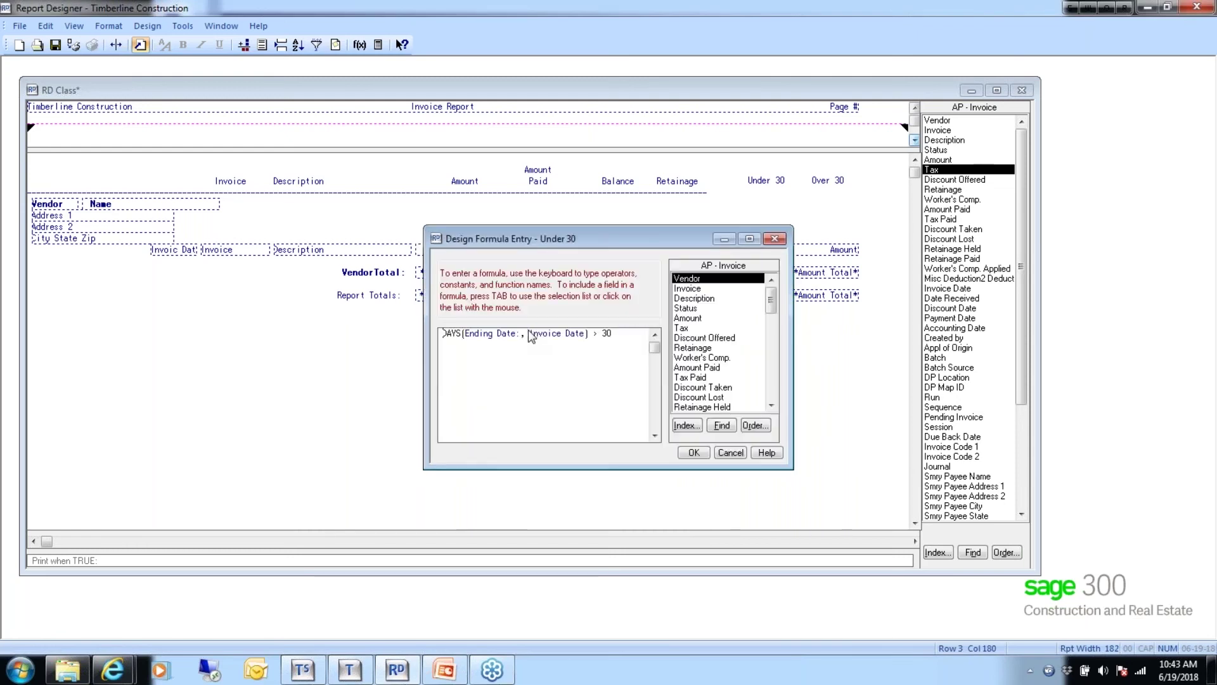
{"action": "left_click", "coordinate": [600, 335]}
{"action": "left_click", "coordinate": [682, 454]}
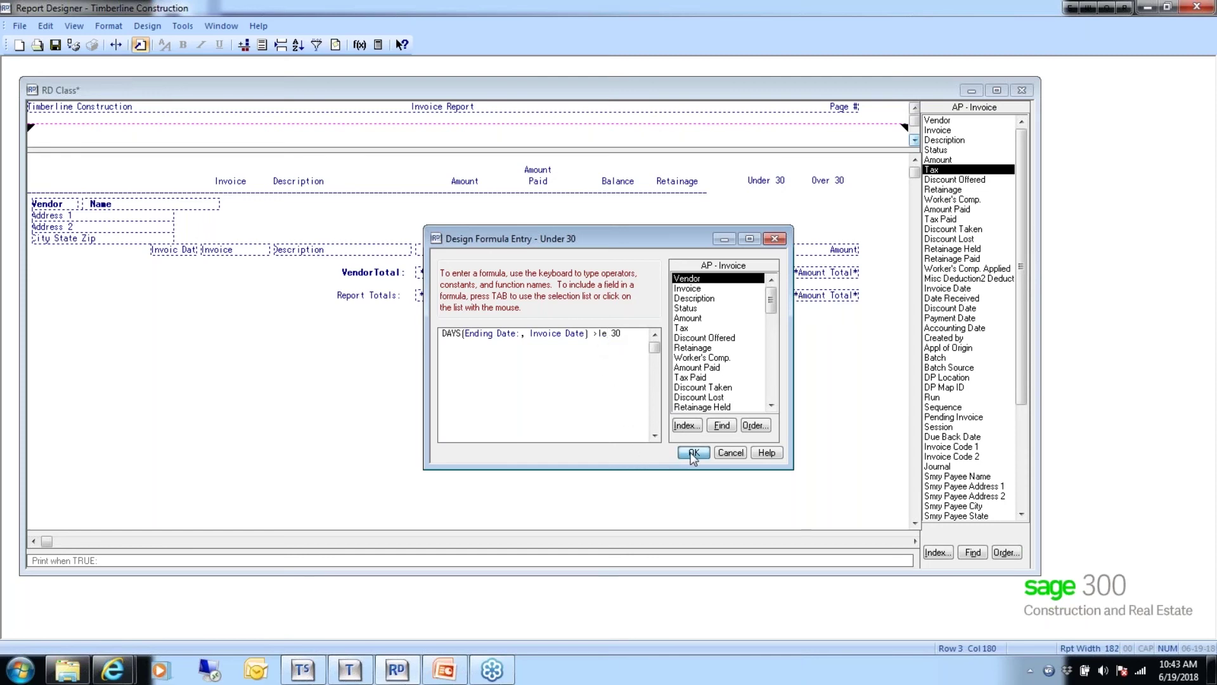
{"action": "left_click", "coordinate": [671, 369]}
{"action": "key", "text": "BackSpace"}
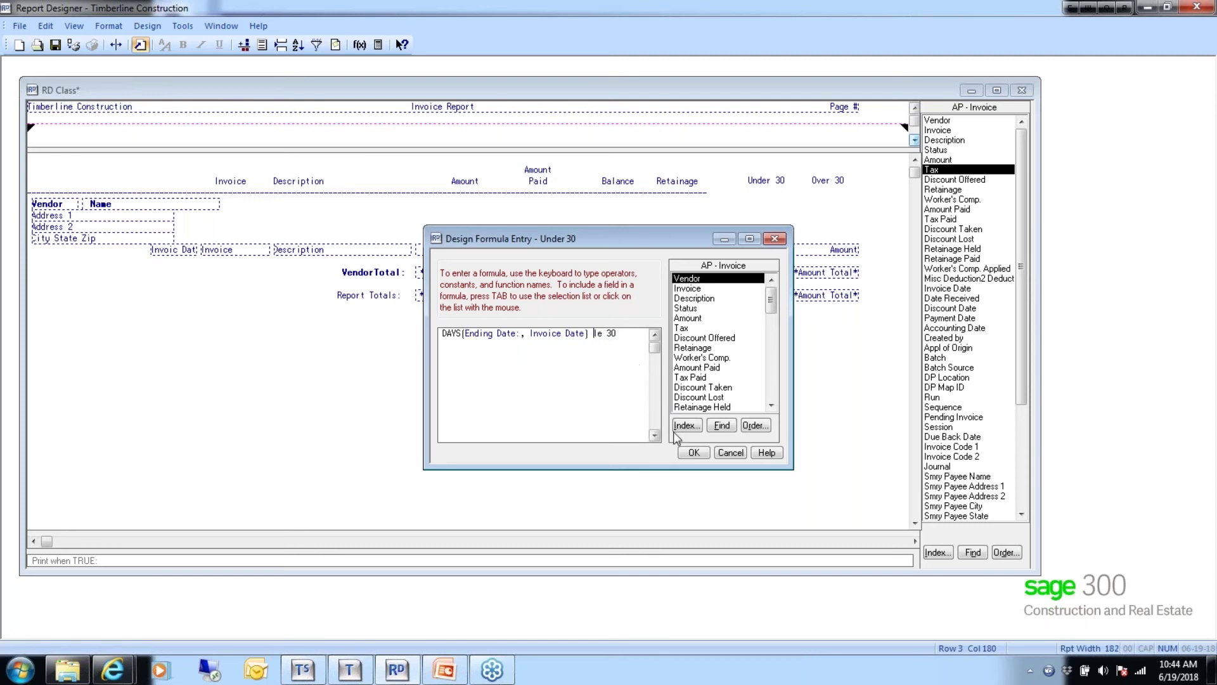
{"action": "left_click", "coordinate": [694, 453]}
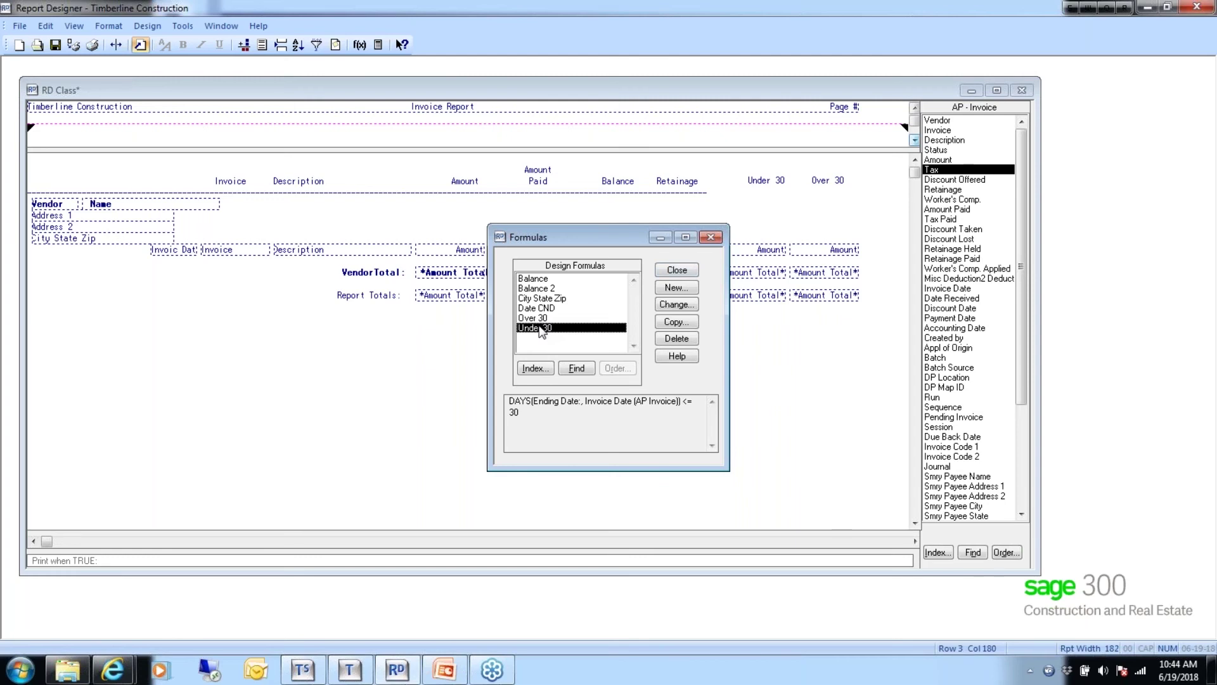
{"action": "left_click", "coordinate": [672, 270]}
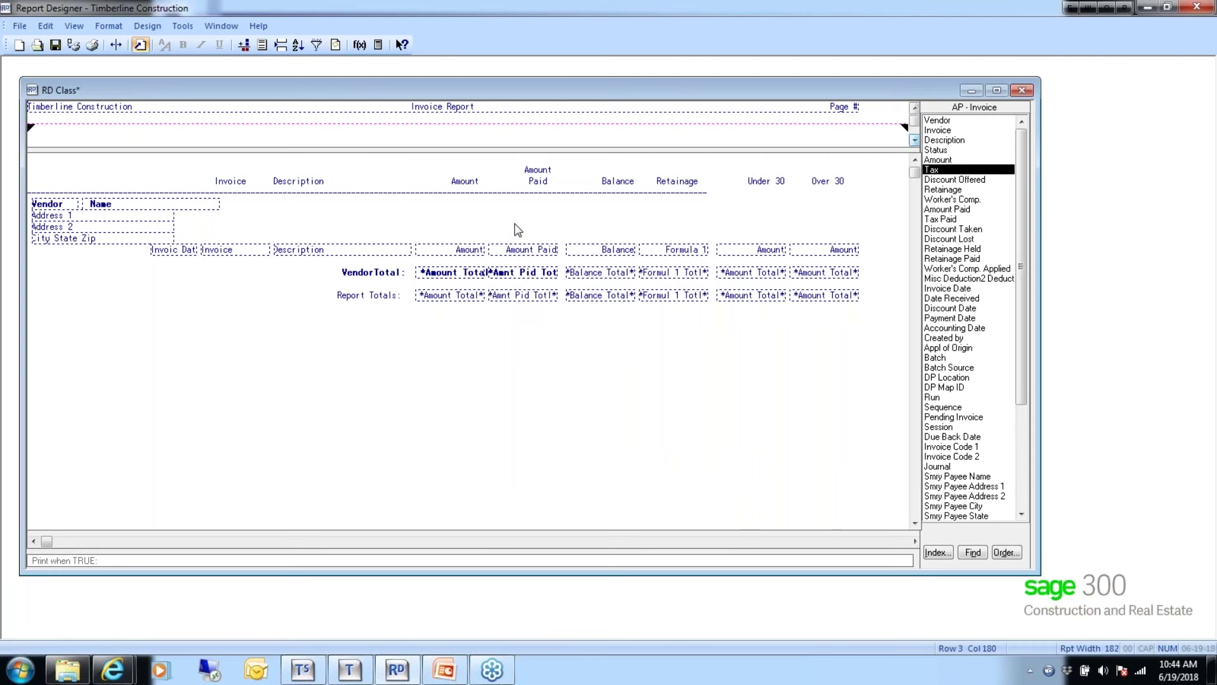
- Make the Amount field in the Under 30 column print only when Under 30 is true, suppressing blank lines if false
{"action": "left_click", "coordinate": [748, 252]}
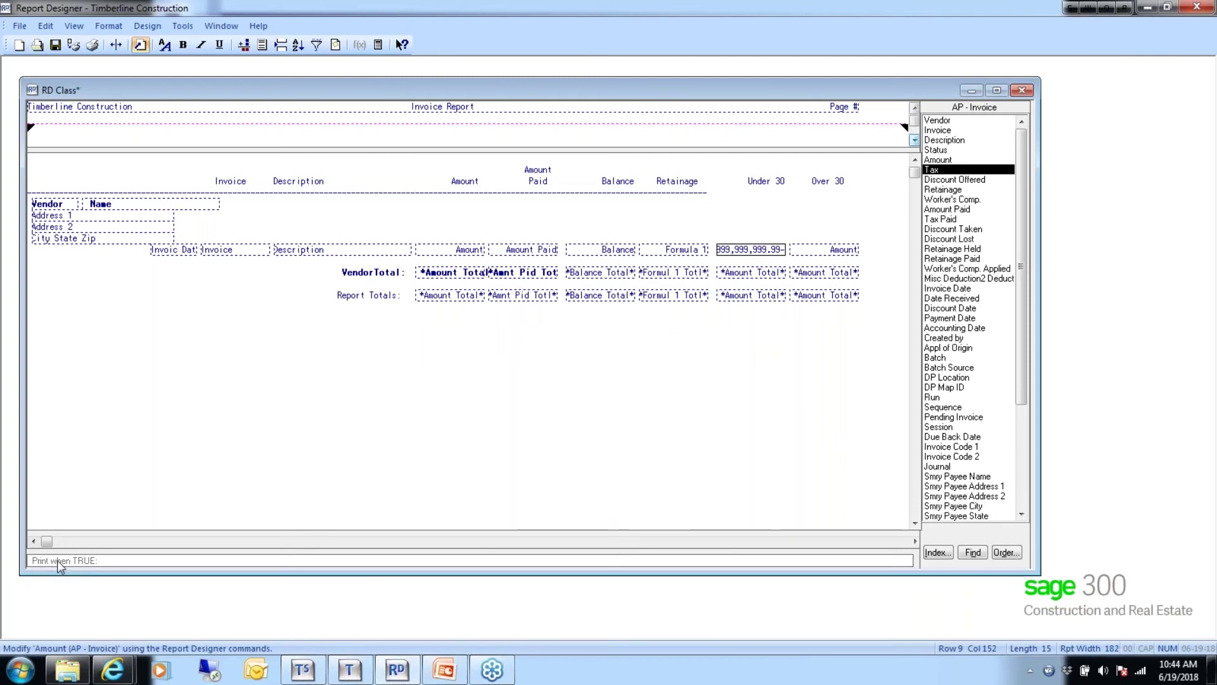
{"action": "left_click", "coordinate": [144, 560]}
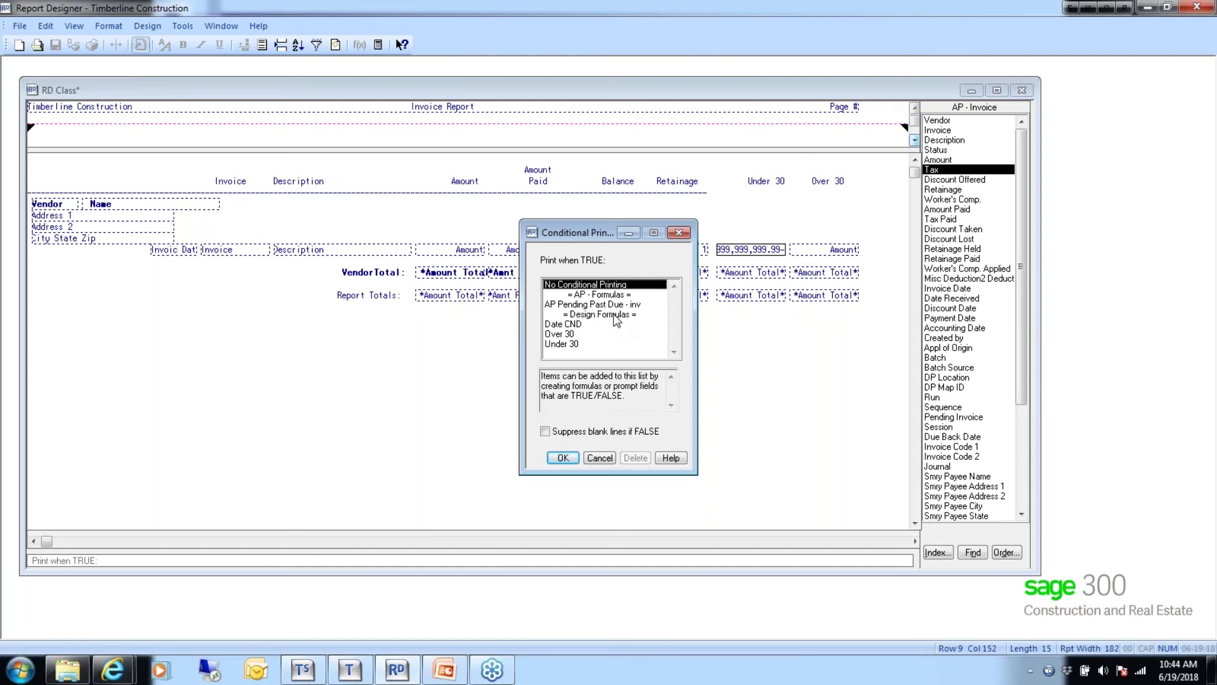
{"action": "left_click", "coordinate": [559, 344]}
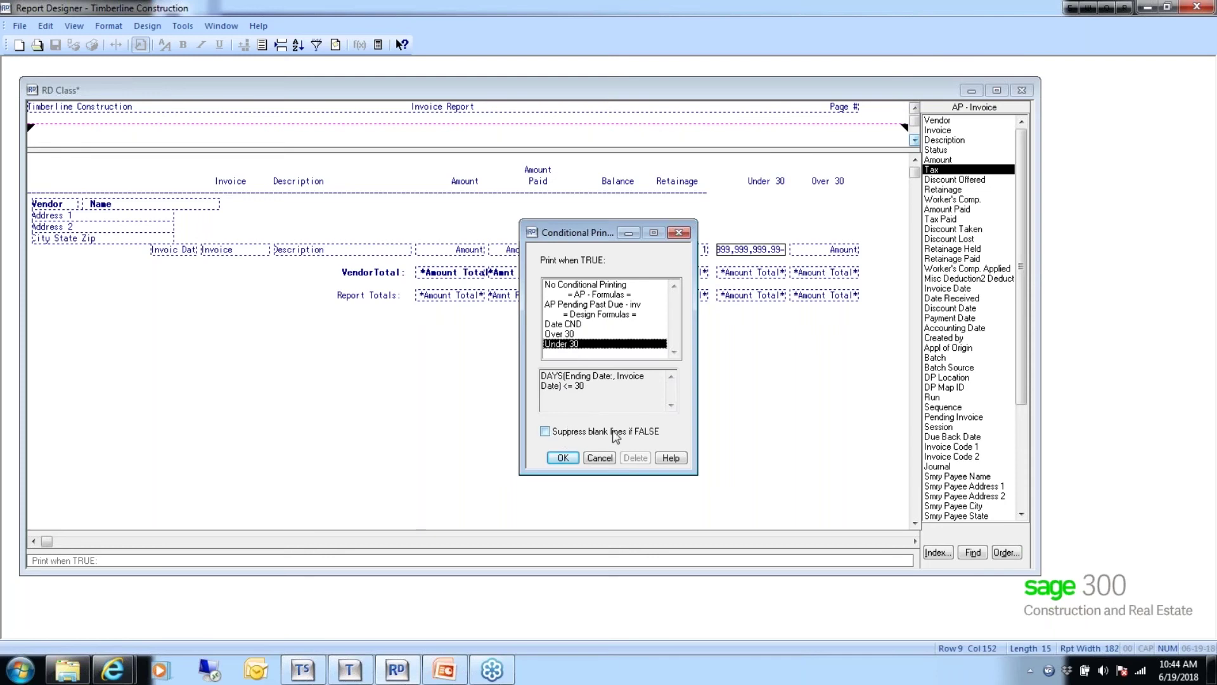
{"action": "left_click", "coordinate": [545, 432]}
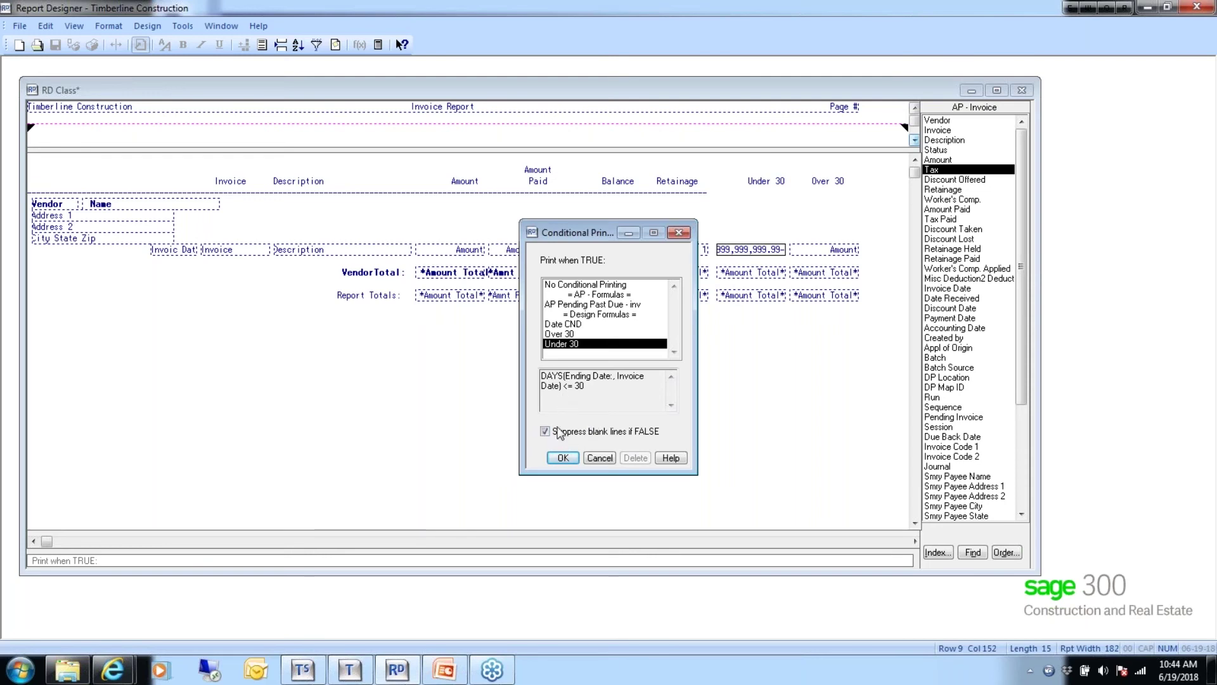
{"action": "left_click", "coordinate": [563, 458]}
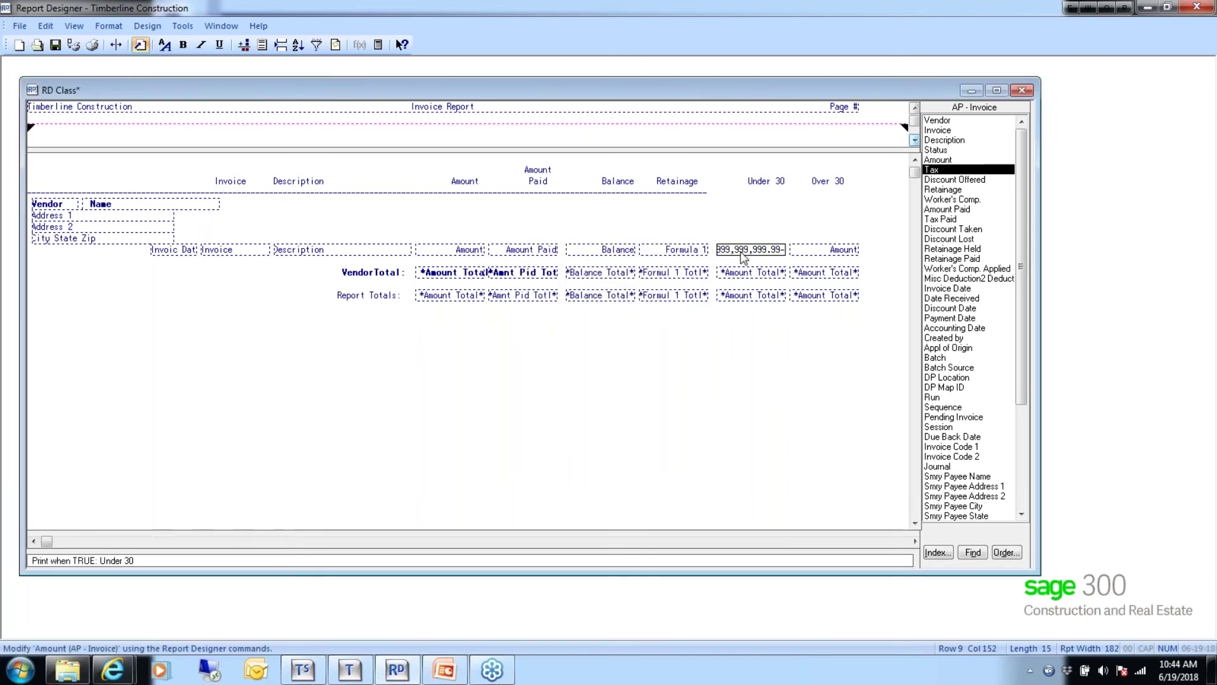
- Make the Amount field in the Over 30 column print only when Over 30 is true, suppressing blank lines if false
{"action": "left_click", "coordinate": [816, 252]}
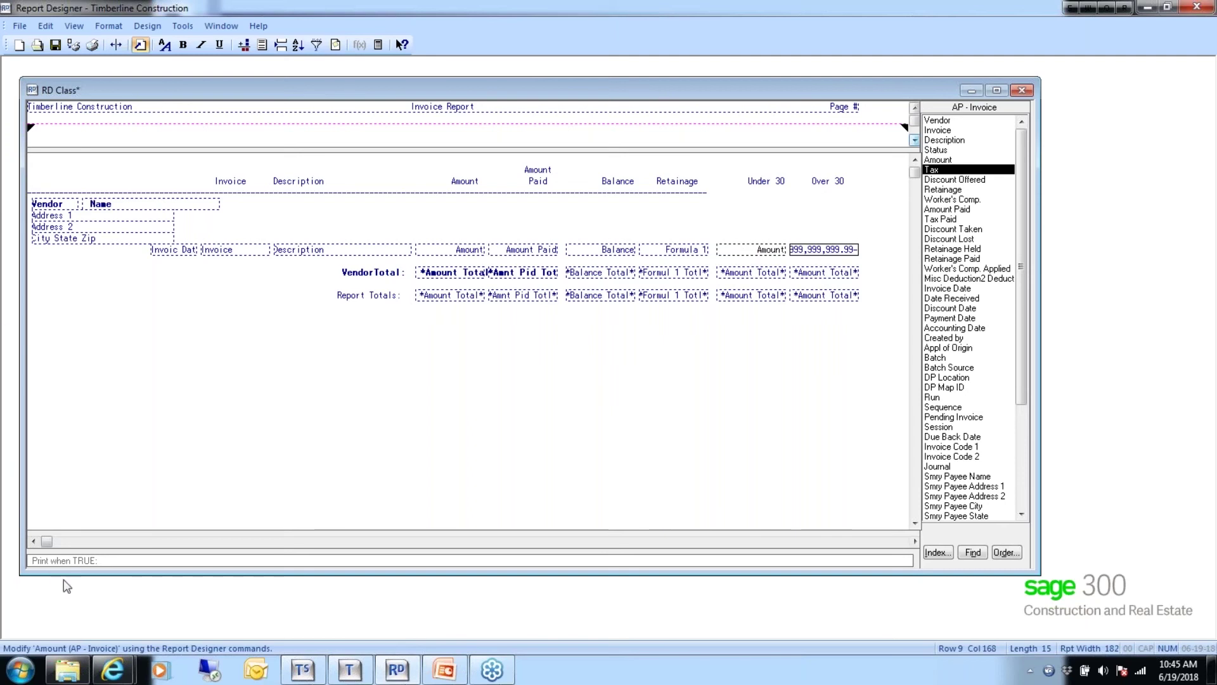
{"action": "left_click", "coordinate": [205, 566]}
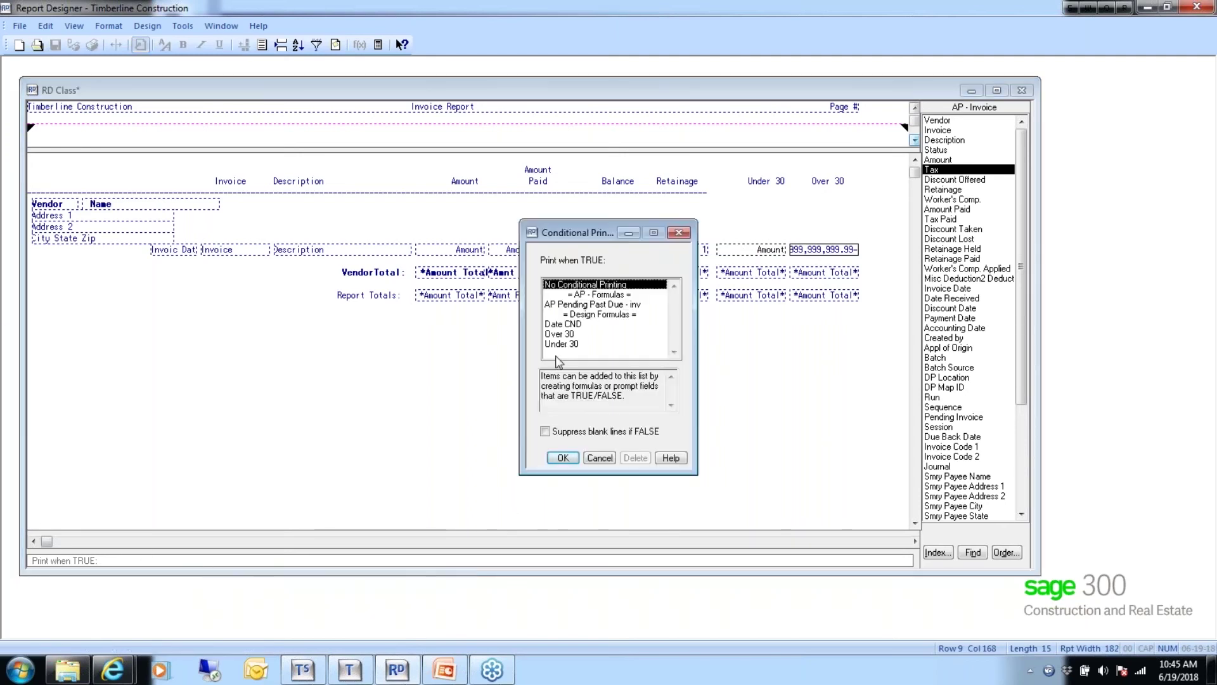
{"action": "left_click", "coordinate": [564, 336]}
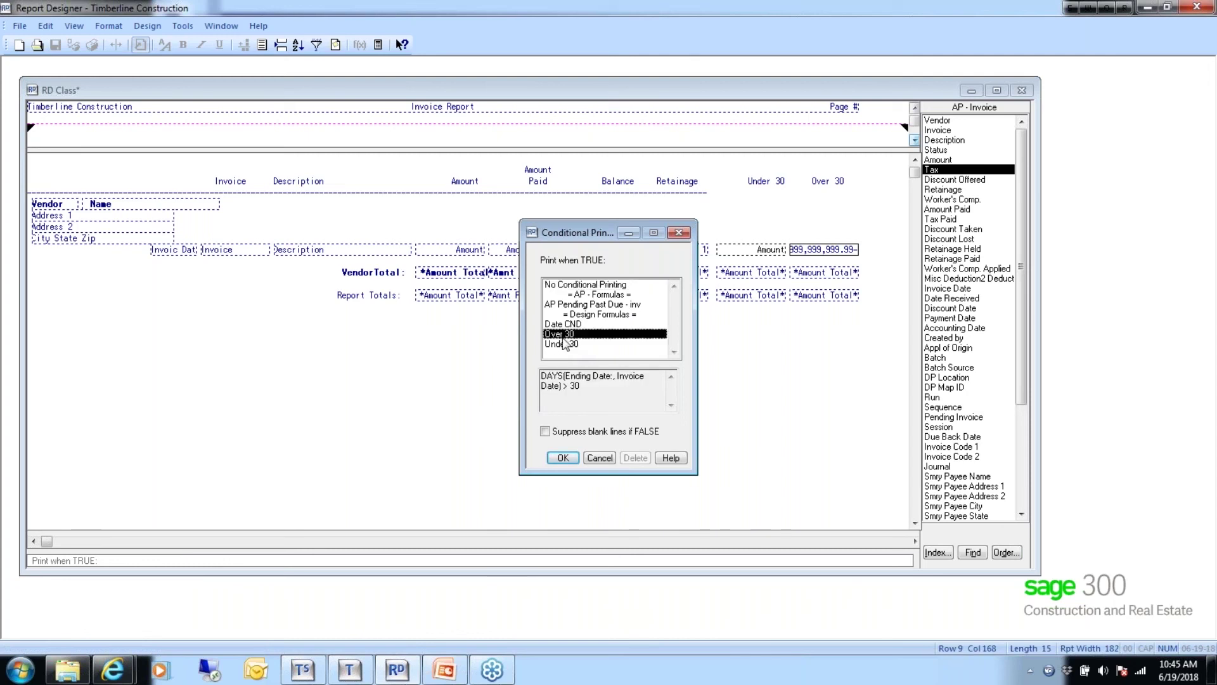
{"action": "left_click", "coordinate": [544, 432]}
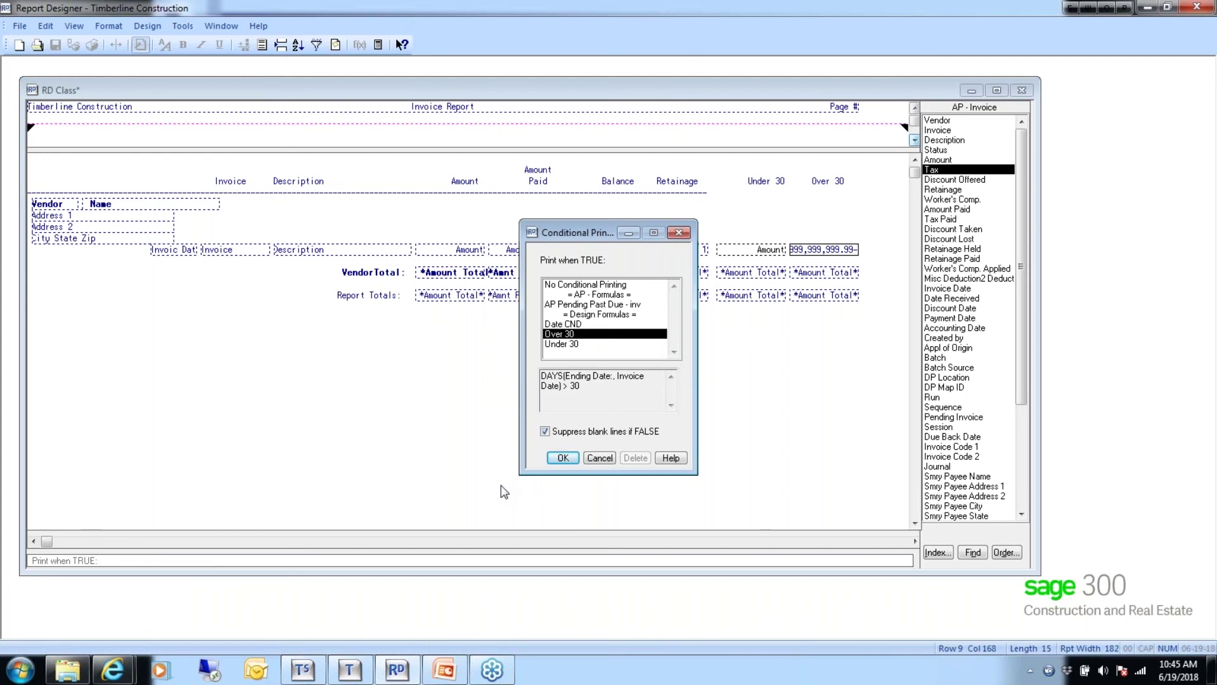
{"action": "left_click", "coordinate": [563, 458]}
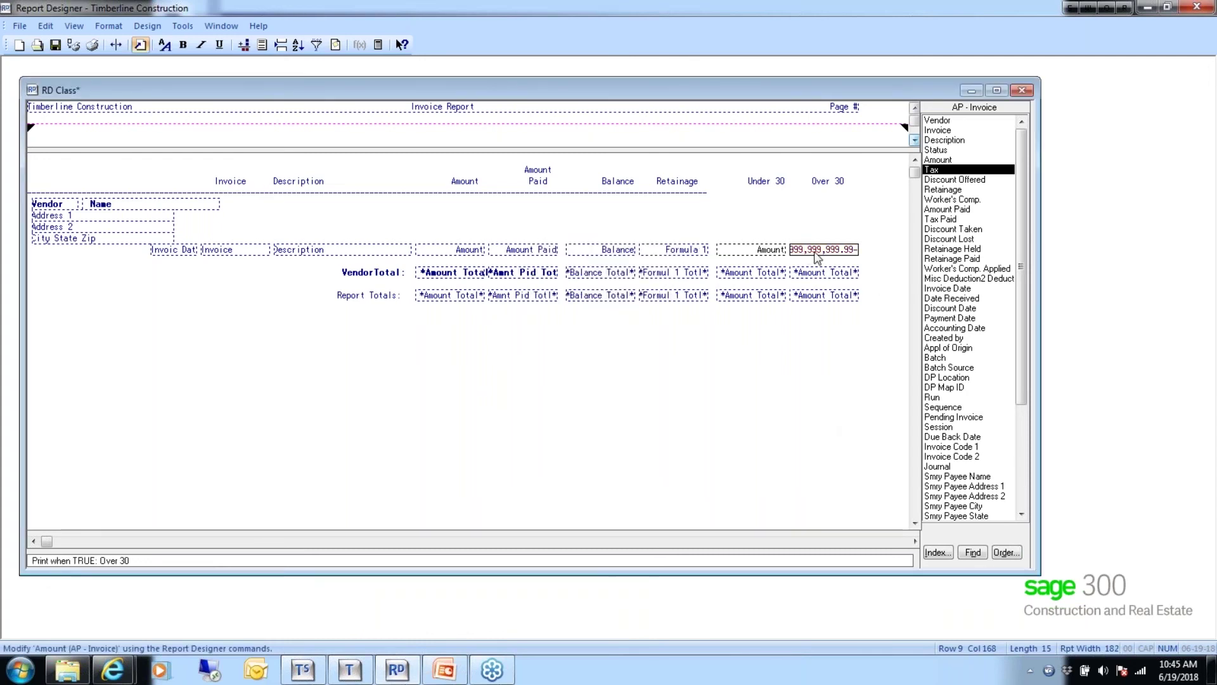
- Check the print conditions of the Retainage, Balance, Under 30 and Over 30 fields in the invoice detail row
{"action": "left_click", "coordinate": [668, 247]}
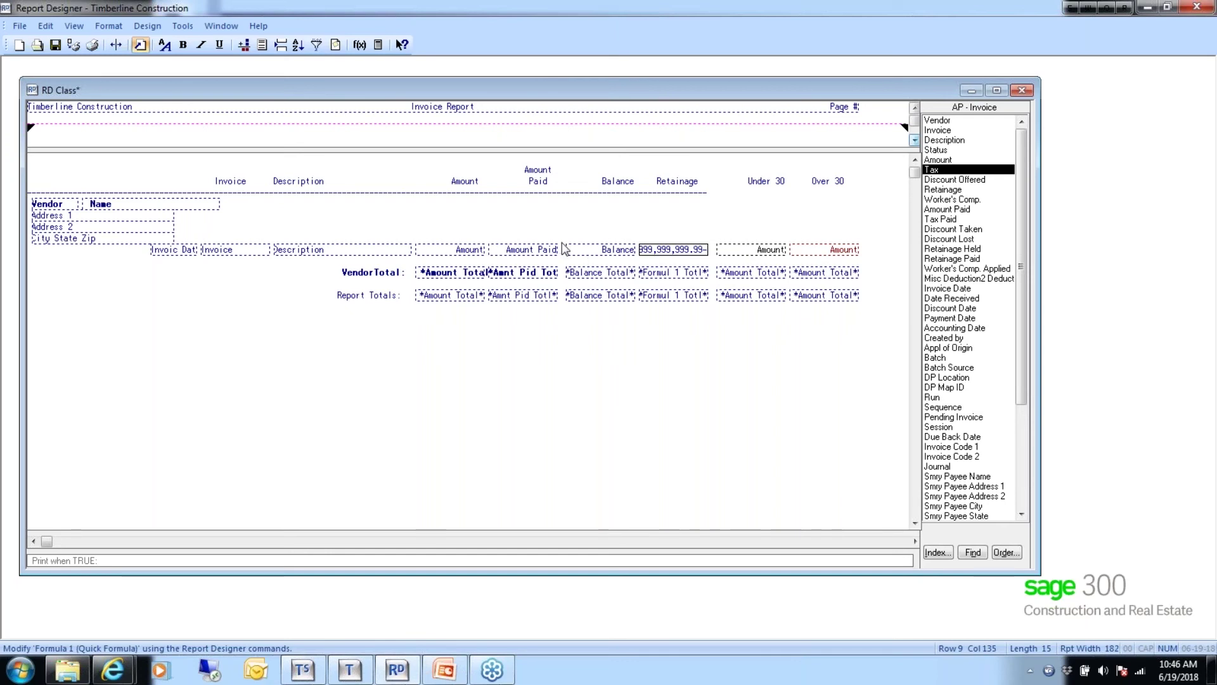
{"action": "left_click", "coordinate": [595, 252]}
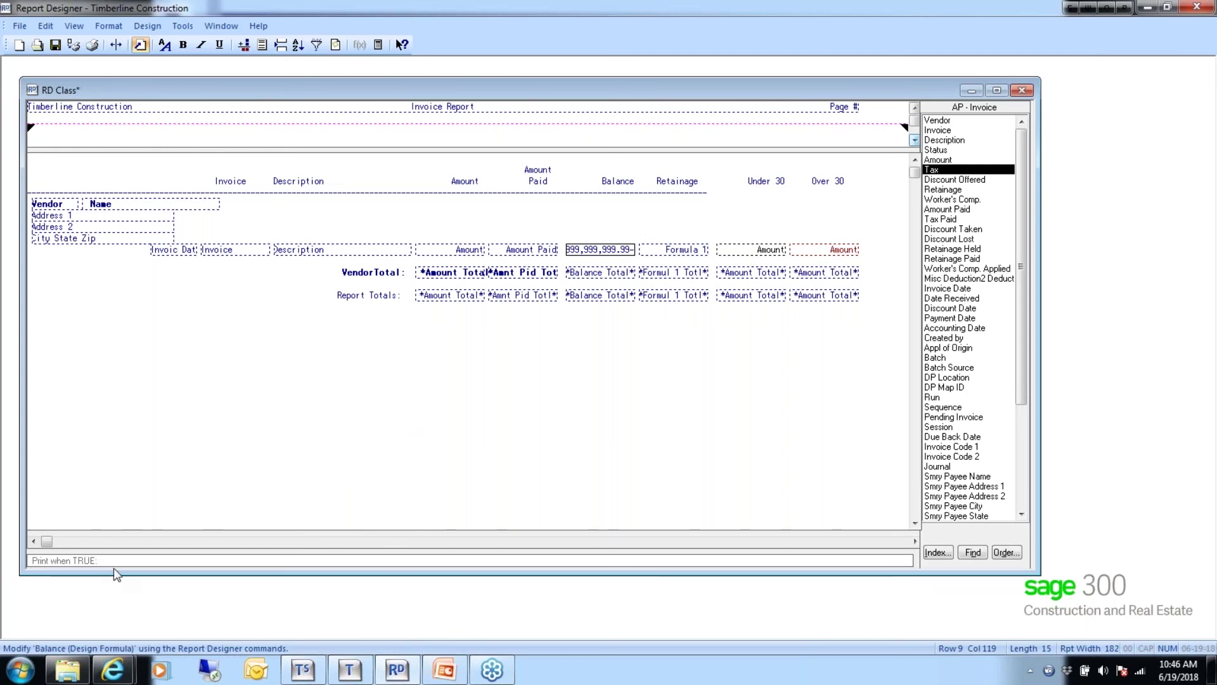
{"action": "left_click", "coordinate": [742, 251]}
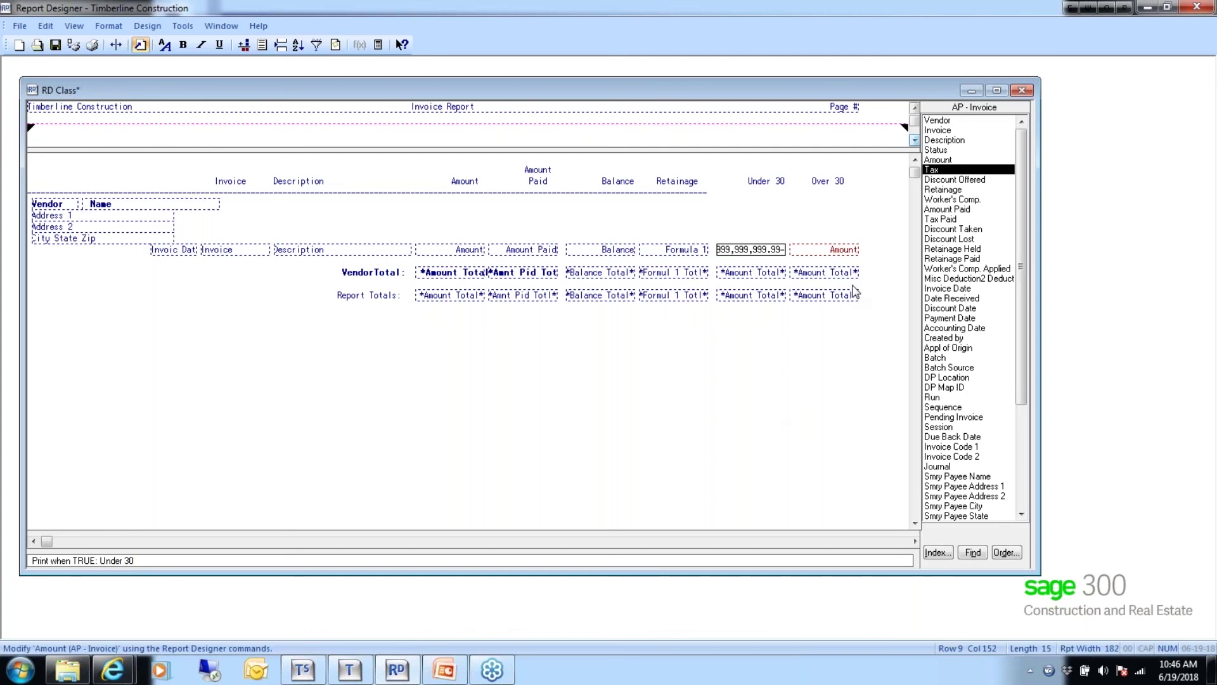
{"action": "left_click", "coordinate": [818, 251]}
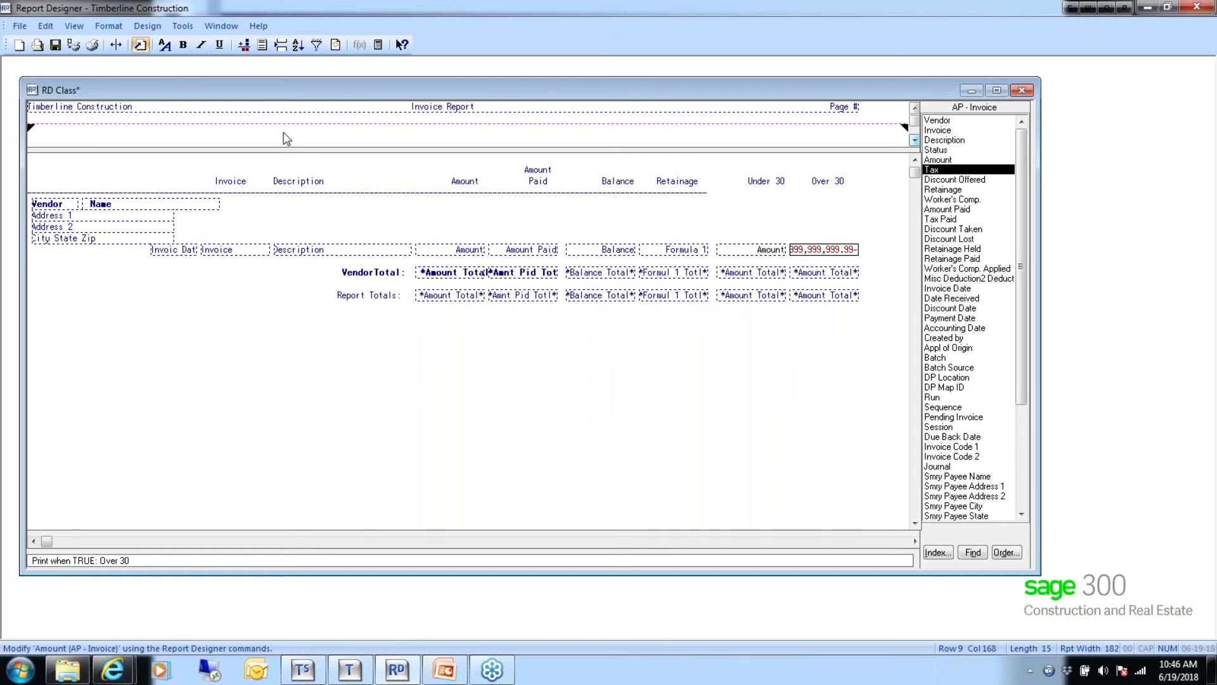
- Save the design and start printing it with AP Master as the data file for the AP - Invoice record
{"action": "left_click", "coordinate": [60, 46]}
{"action": "left_click", "coordinate": [74, 45]}
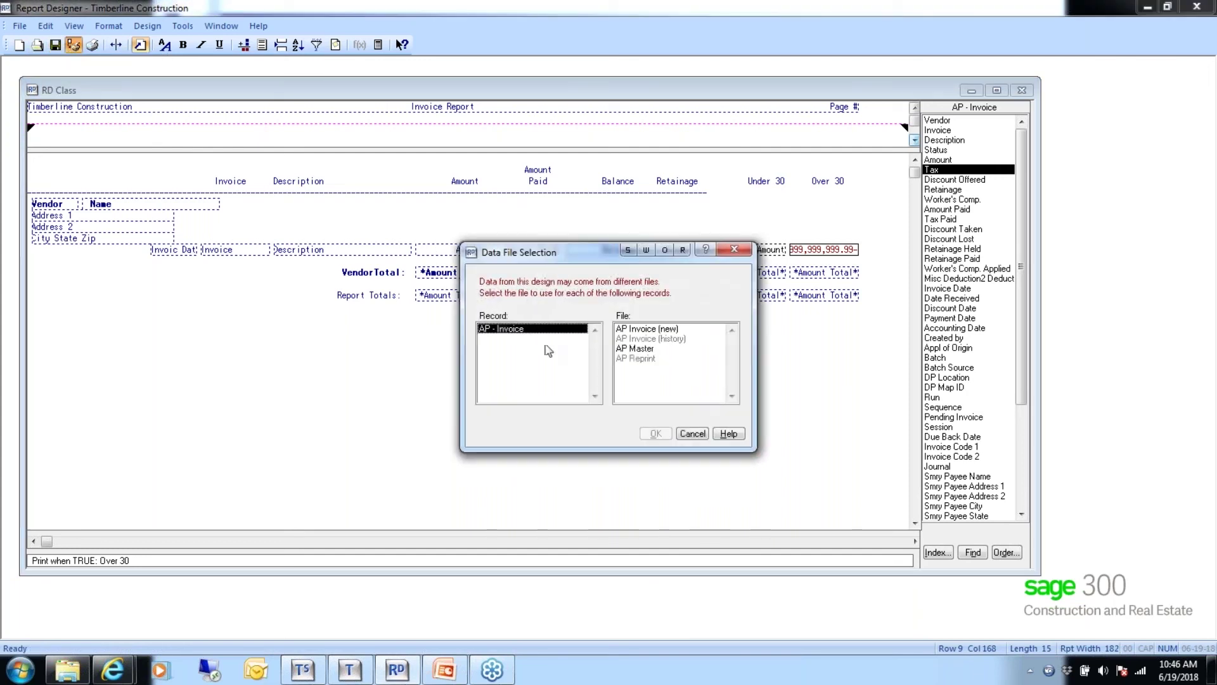
{"action": "left_click", "coordinate": [638, 345]}
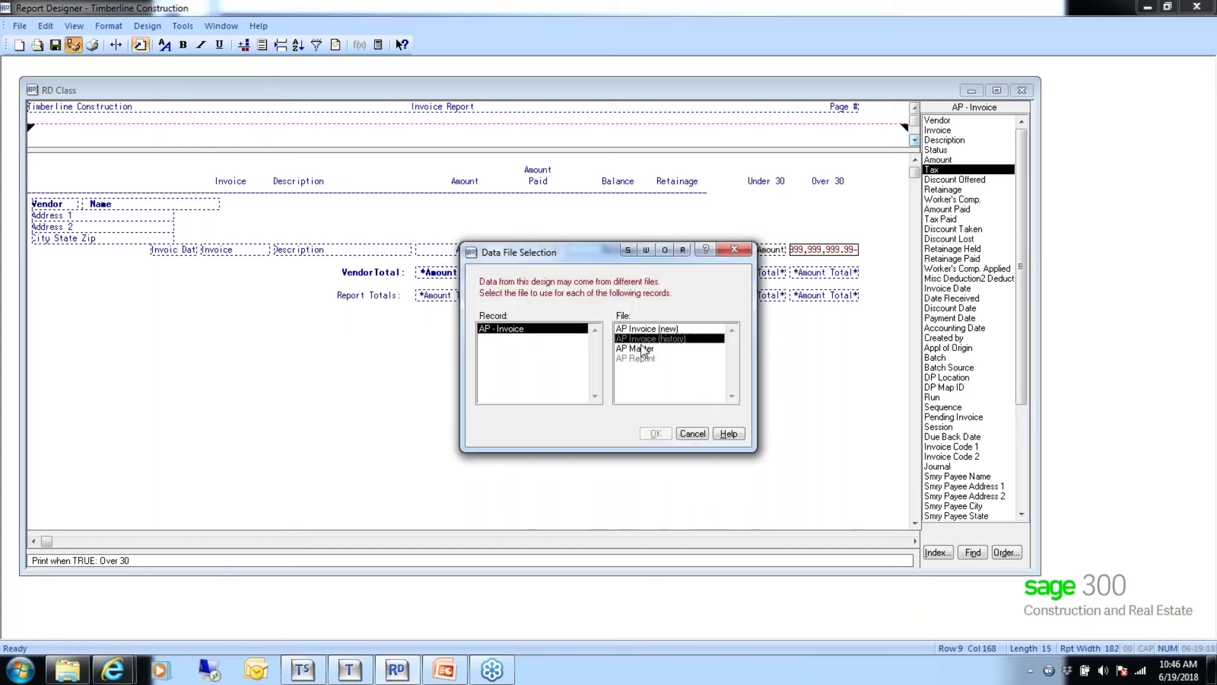
{"action": "left_click", "coordinate": [656, 433]}
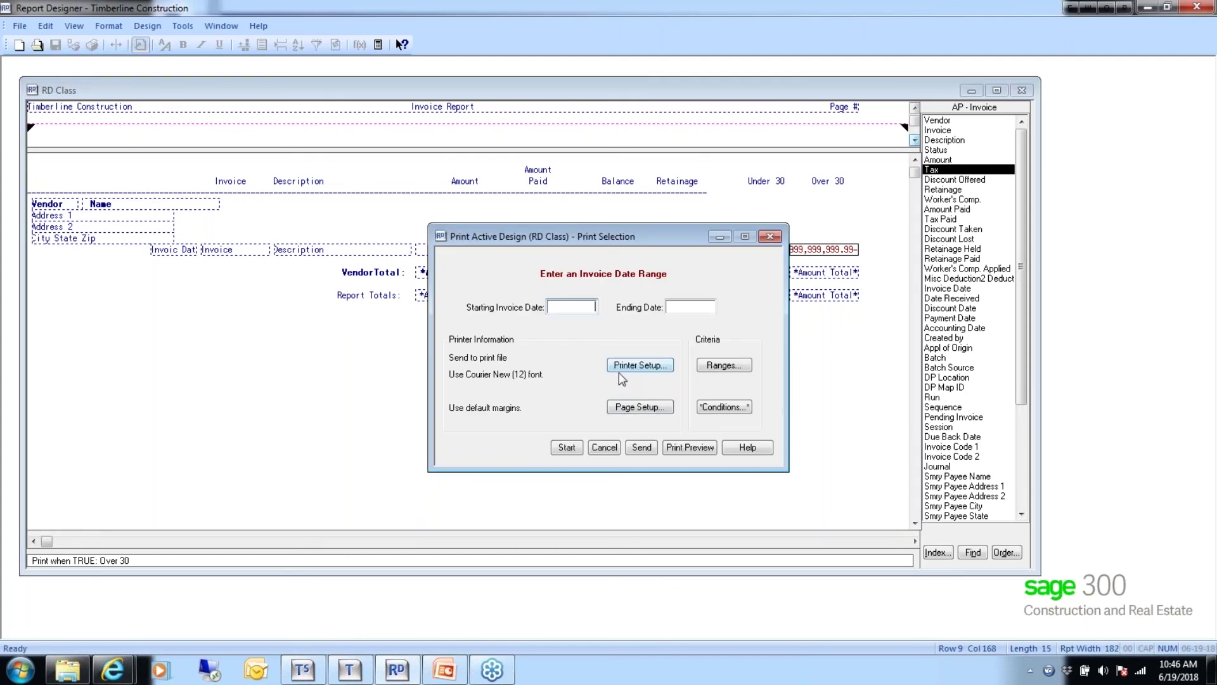
- Preview the report for invoice dates 1-01-2015 to 5-31-2015, examine the Under 30 and Over 30 columns, and close the print selection
{"action": "type", "text": "0101"}
{"action": "type", "text": "2015"}
{"action": "key", "text": "Tab"}
{"action": "type", "text": "05312015"}
{"action": "key", "text": "shift+Tab"}
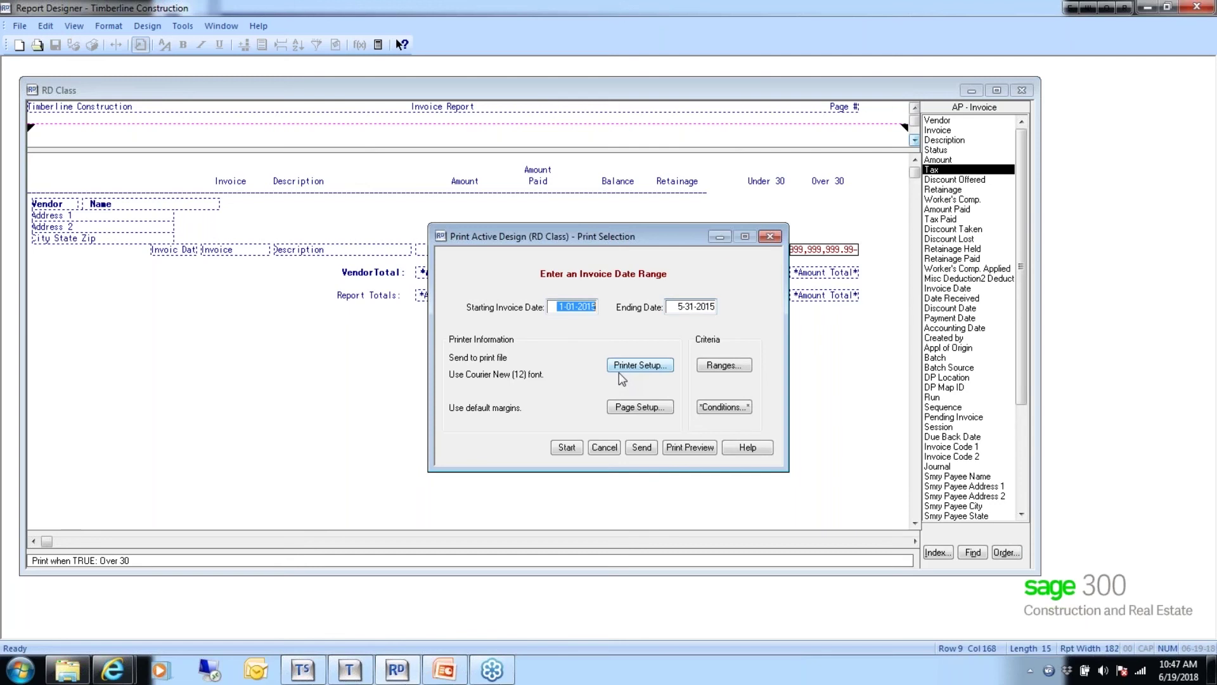
{"action": "left_click", "coordinate": [689, 447]}
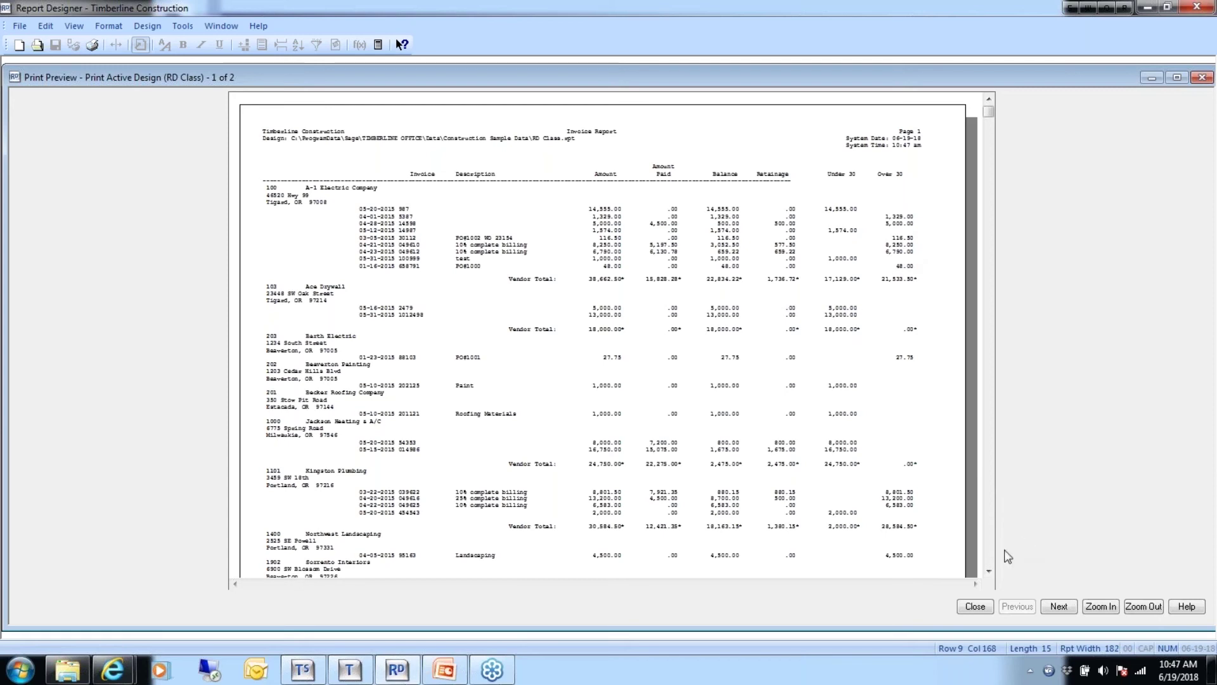
{"action": "left_click", "coordinate": [975, 607]}
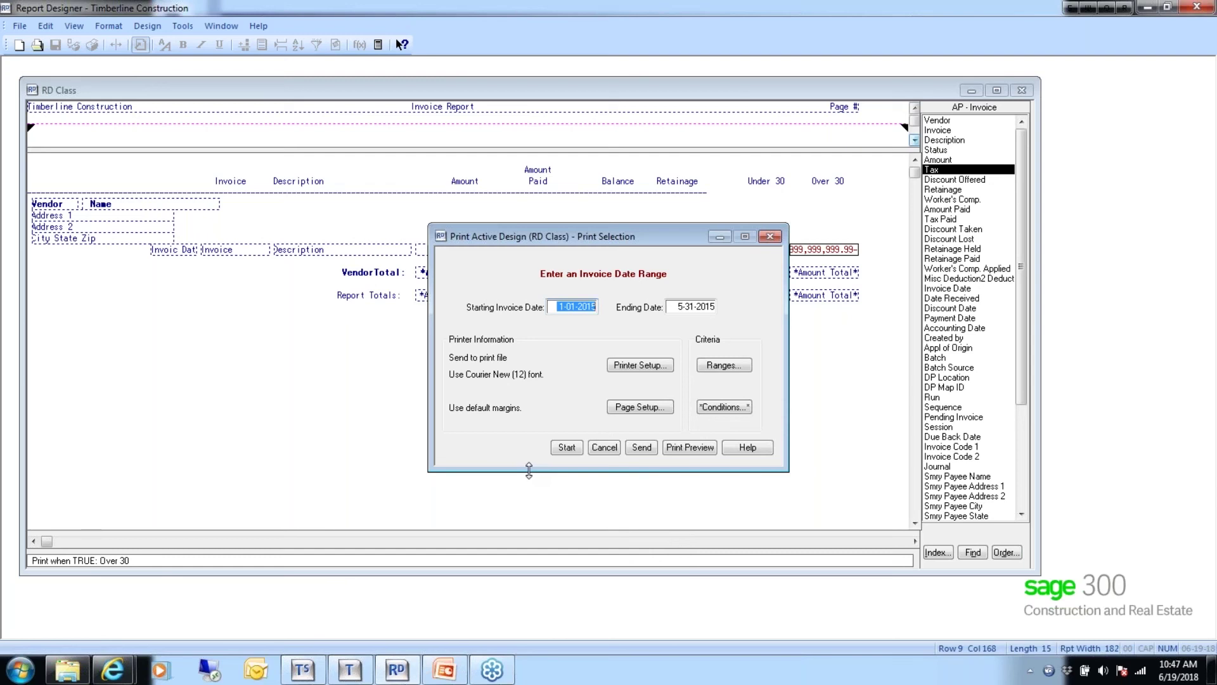
{"action": "left_click", "coordinate": [604, 448]}
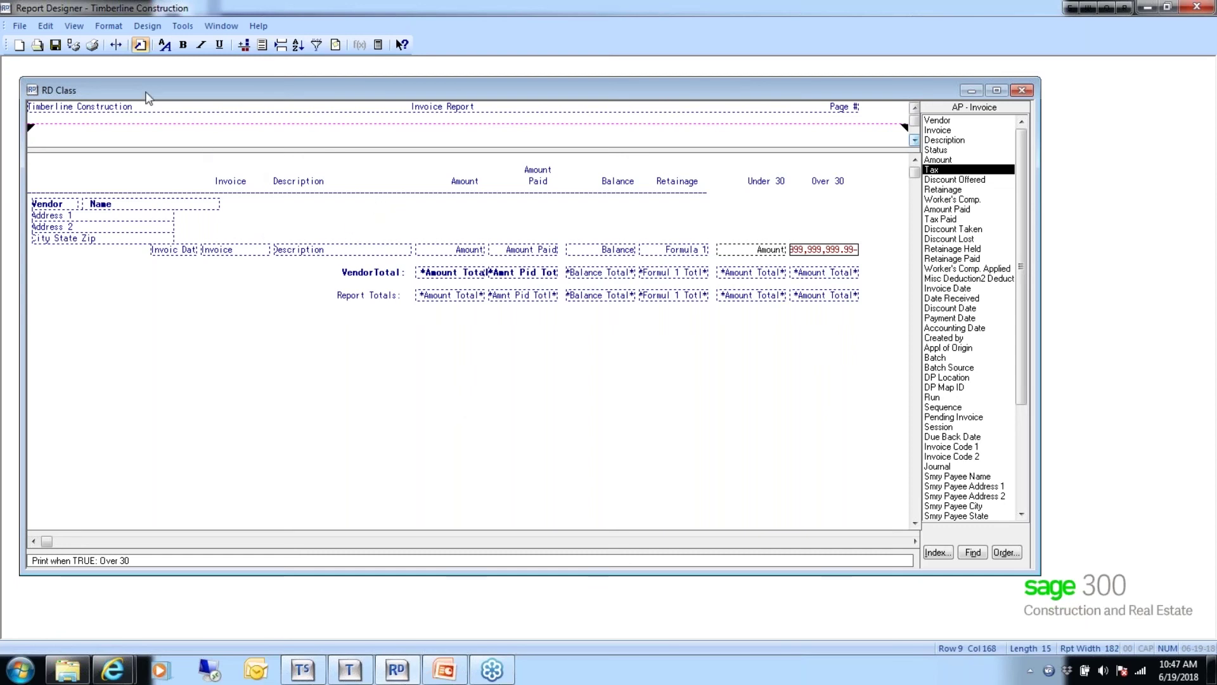
{"action": "left_click", "coordinate": [148, 29]}
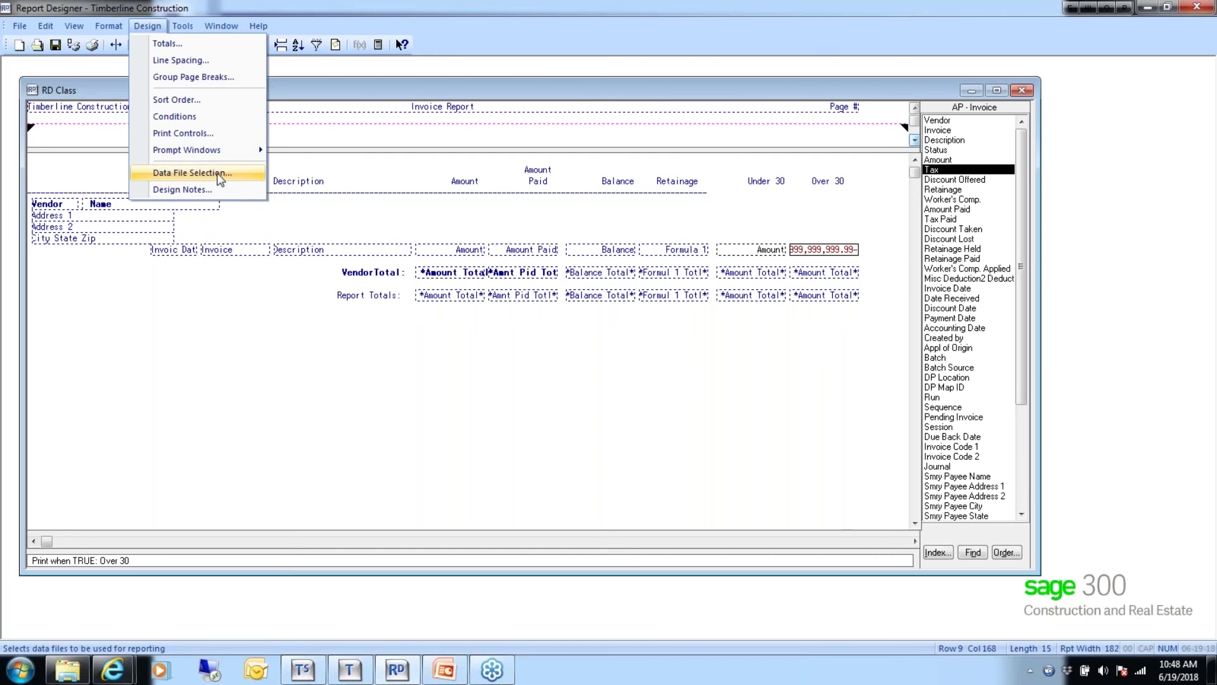
{"action": "mouse_move", "coordinate": [19, 25]}
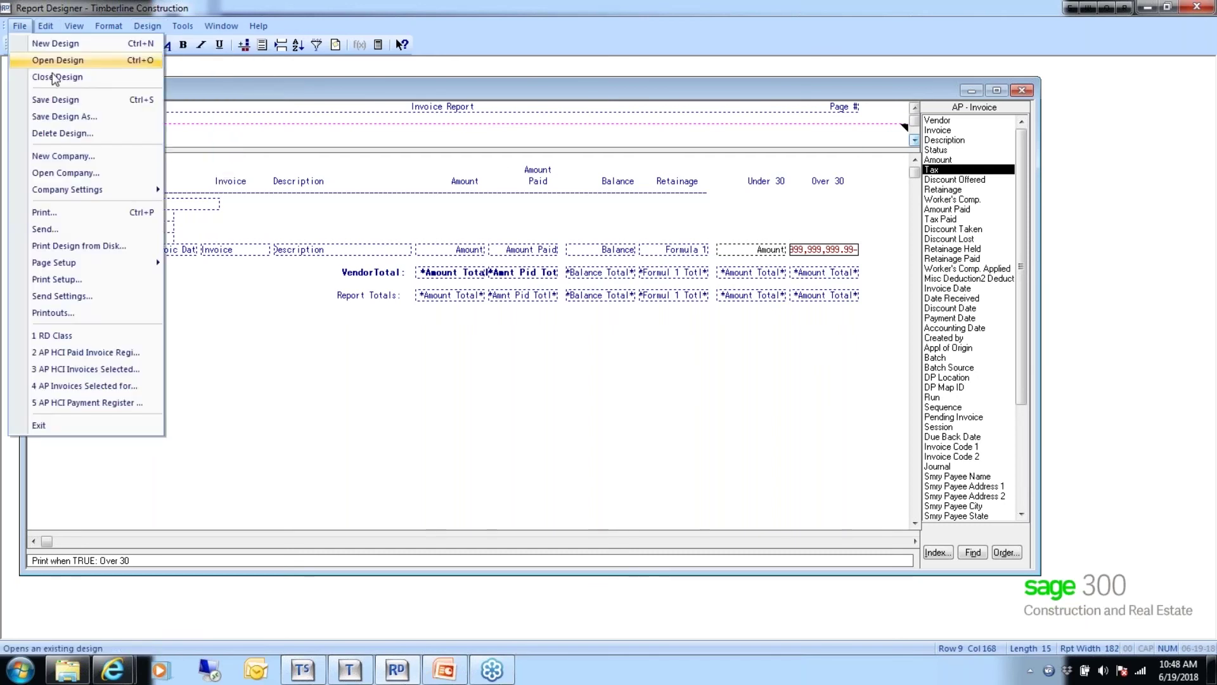
{"action": "left_click", "coordinate": [221, 65]}
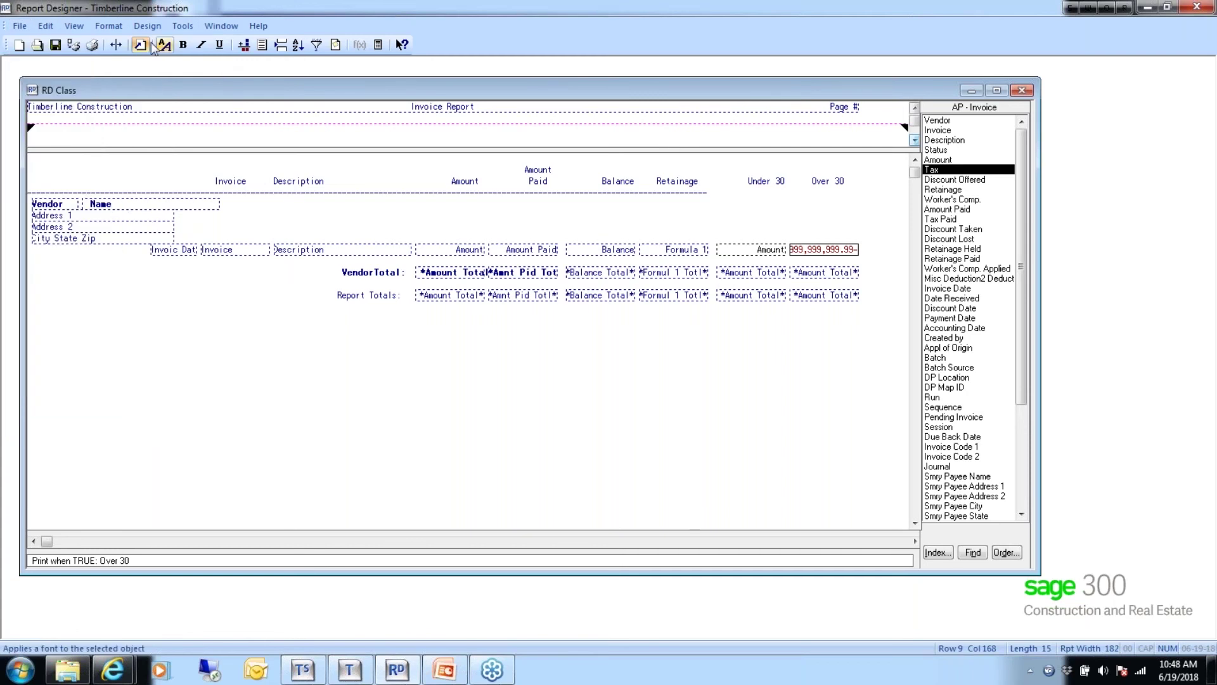
{"action": "left_click", "coordinate": [72, 44]}
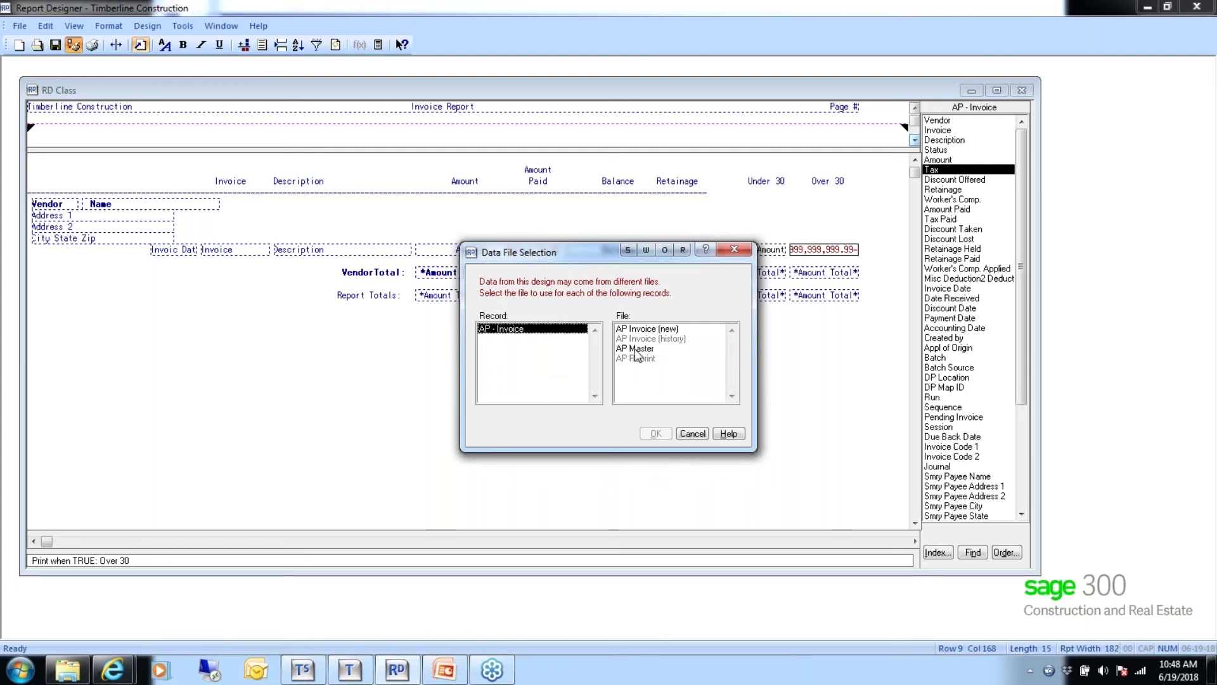
{"action": "left_click", "coordinate": [687, 436]}
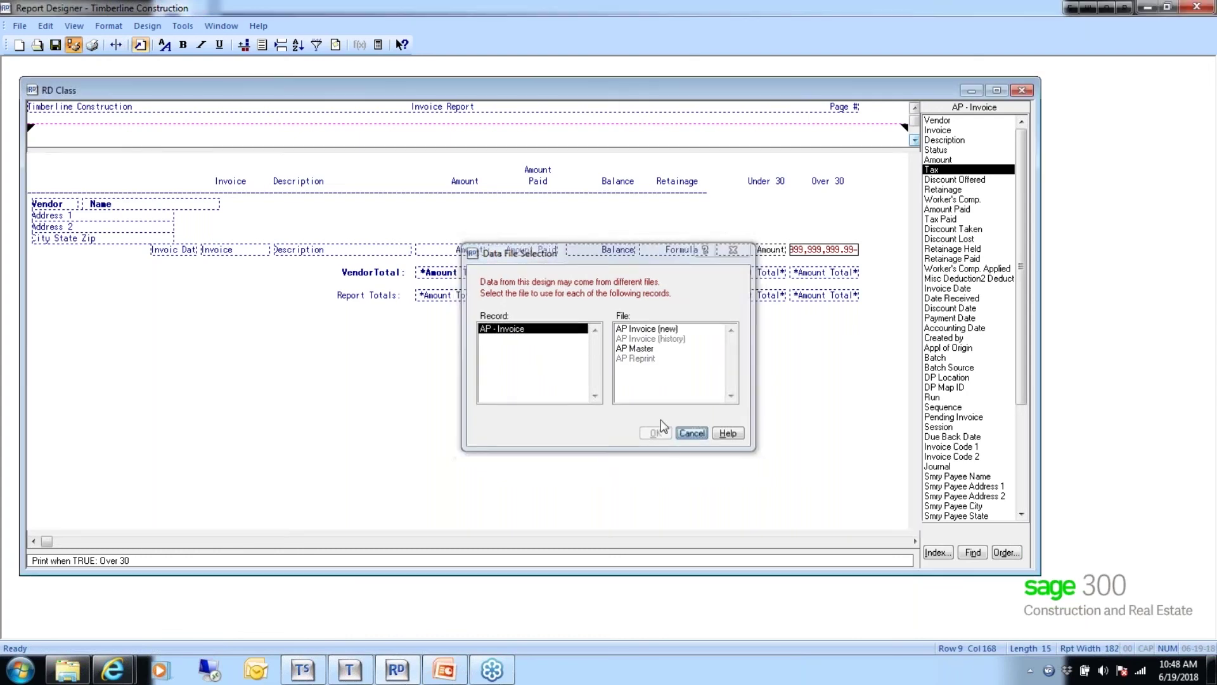
- Preset AP Master as the design's data file for the AP - Invoice record, save the design and test opening its print selection
{"action": "left_click", "coordinate": [105, 27]}
{"action": "mouse_move", "coordinate": [147, 26]}
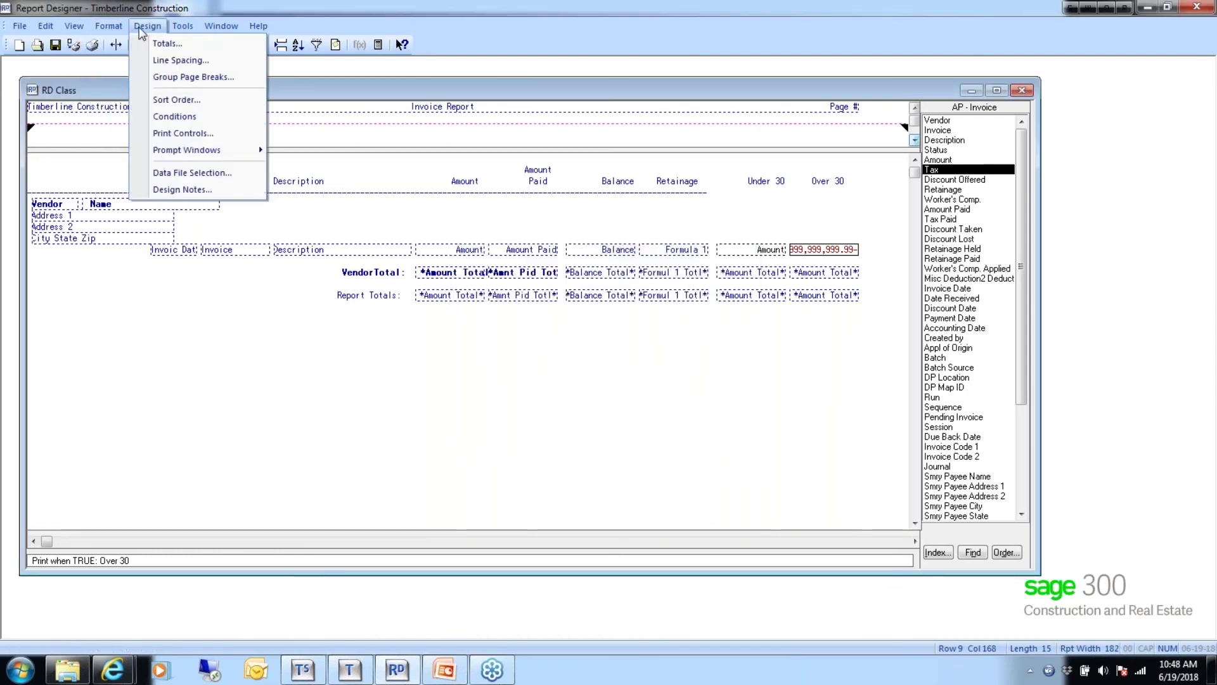
{"action": "left_click", "coordinate": [170, 173]}
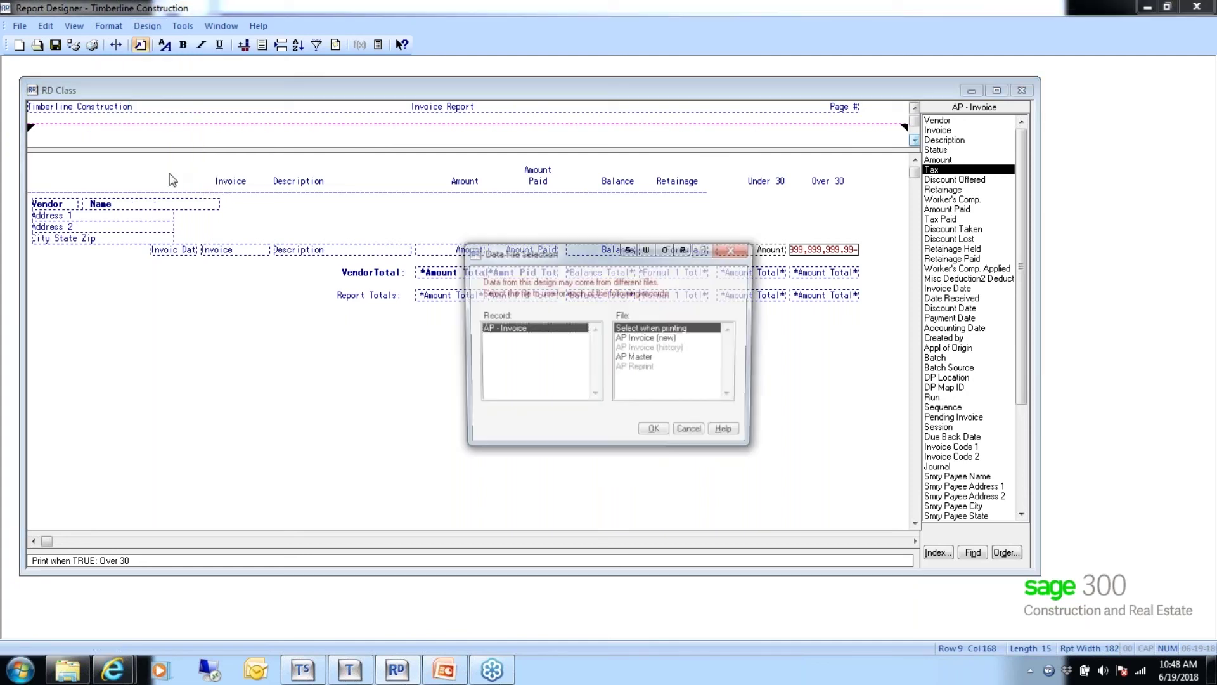
{"action": "left_click", "coordinate": [653, 358]}
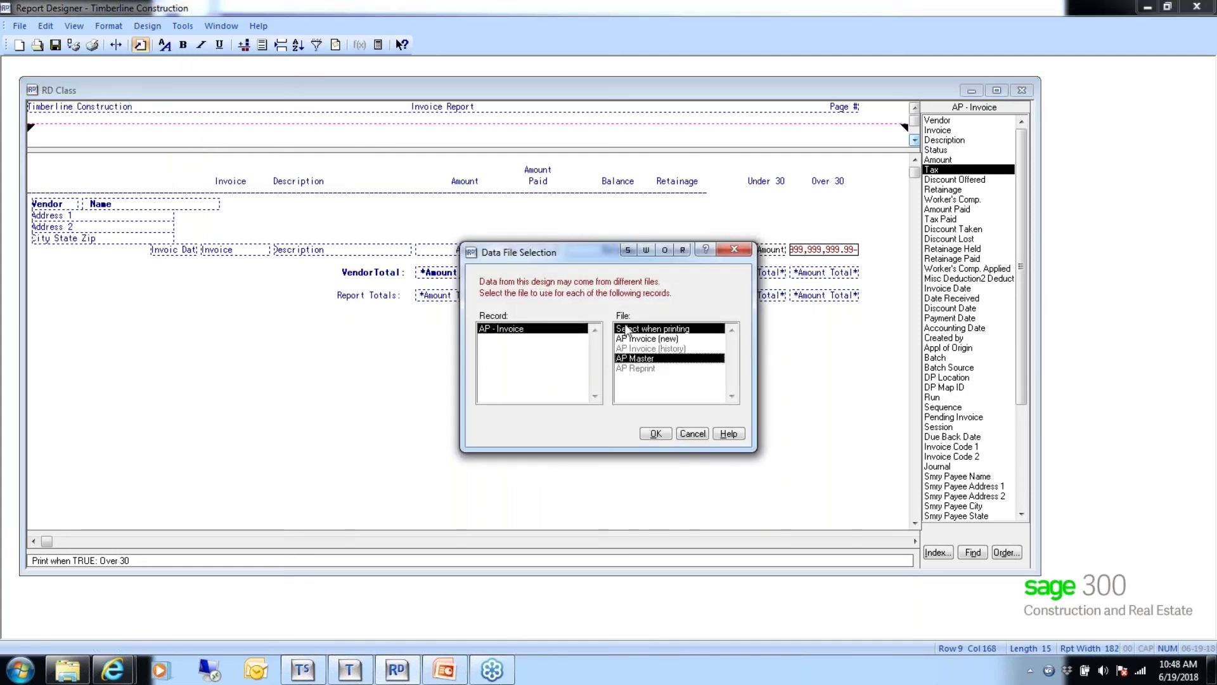
{"action": "left_click", "coordinate": [631, 330]}
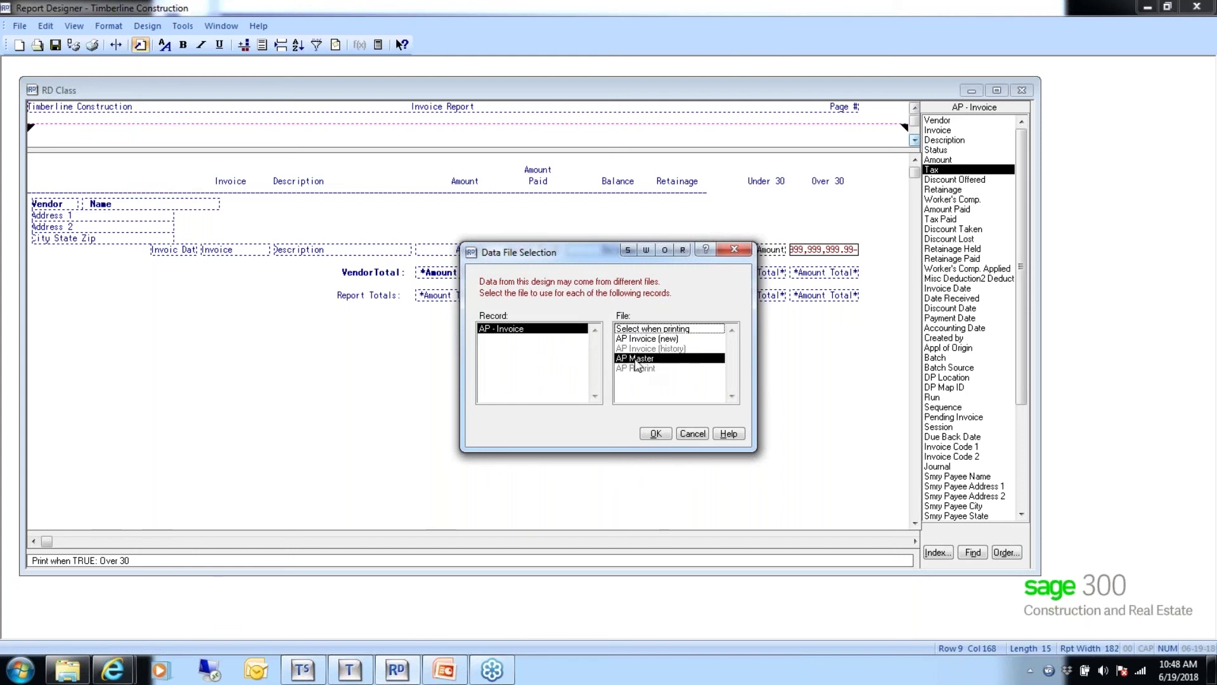
{"action": "left_click", "coordinate": [655, 434]}
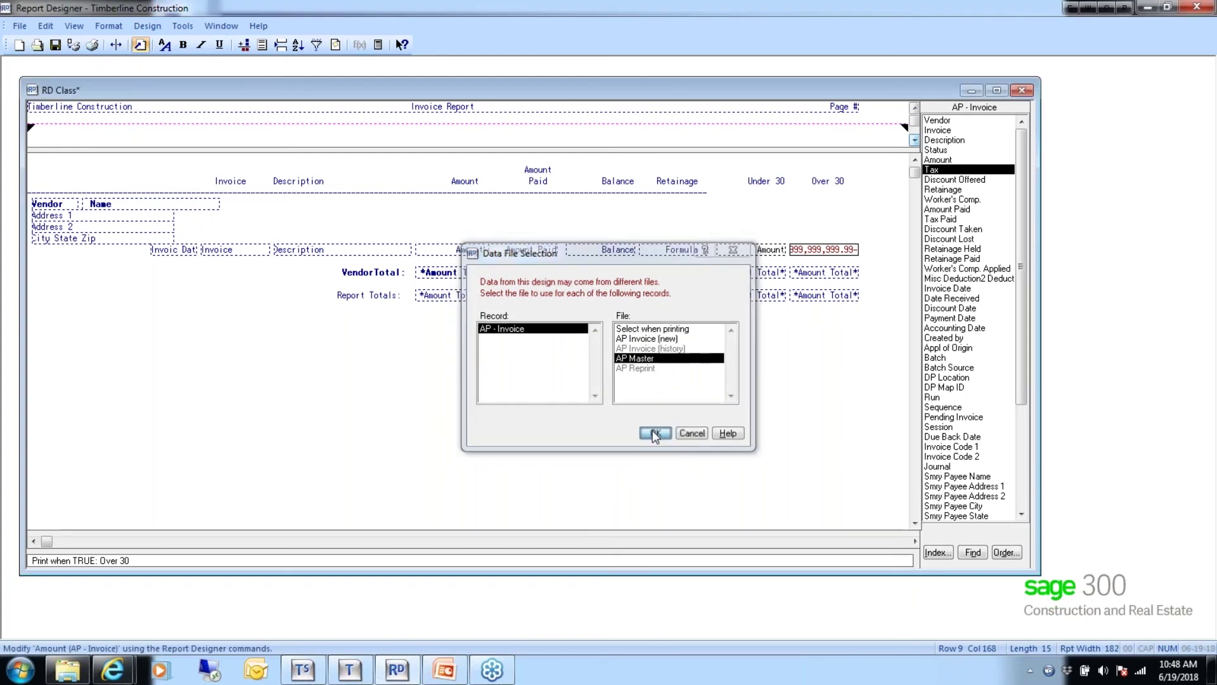
{"action": "left_click", "coordinate": [73, 45]}
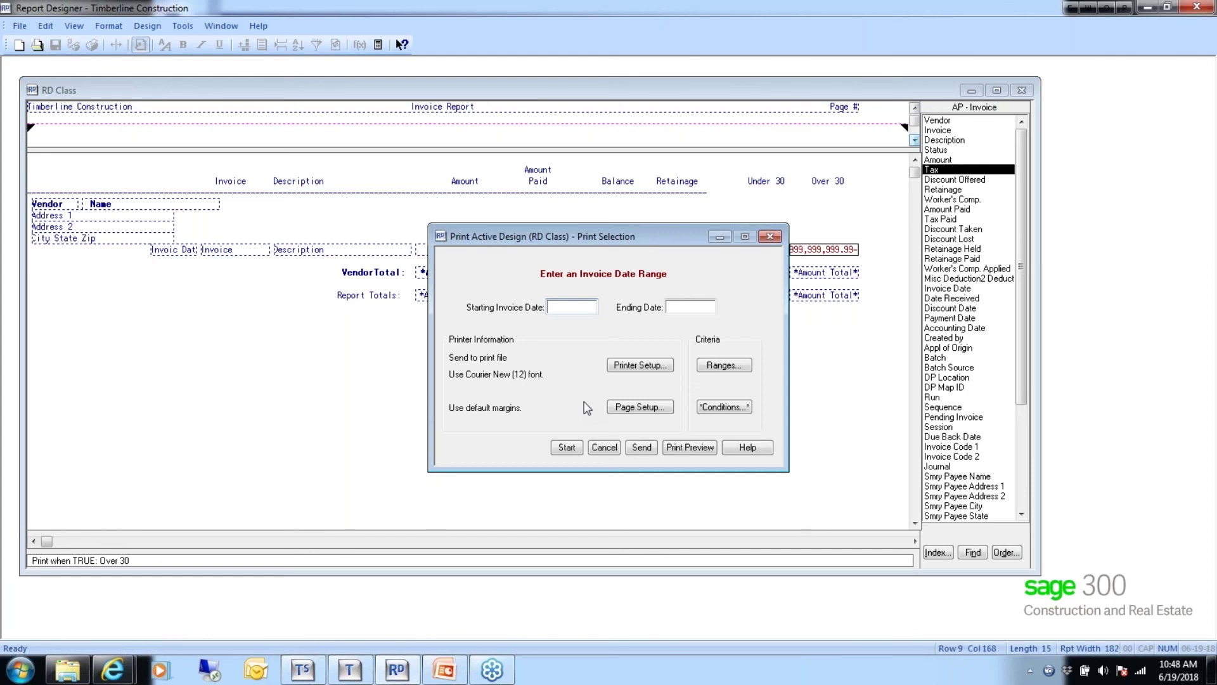
{"action": "left_click", "coordinate": [603, 447]}
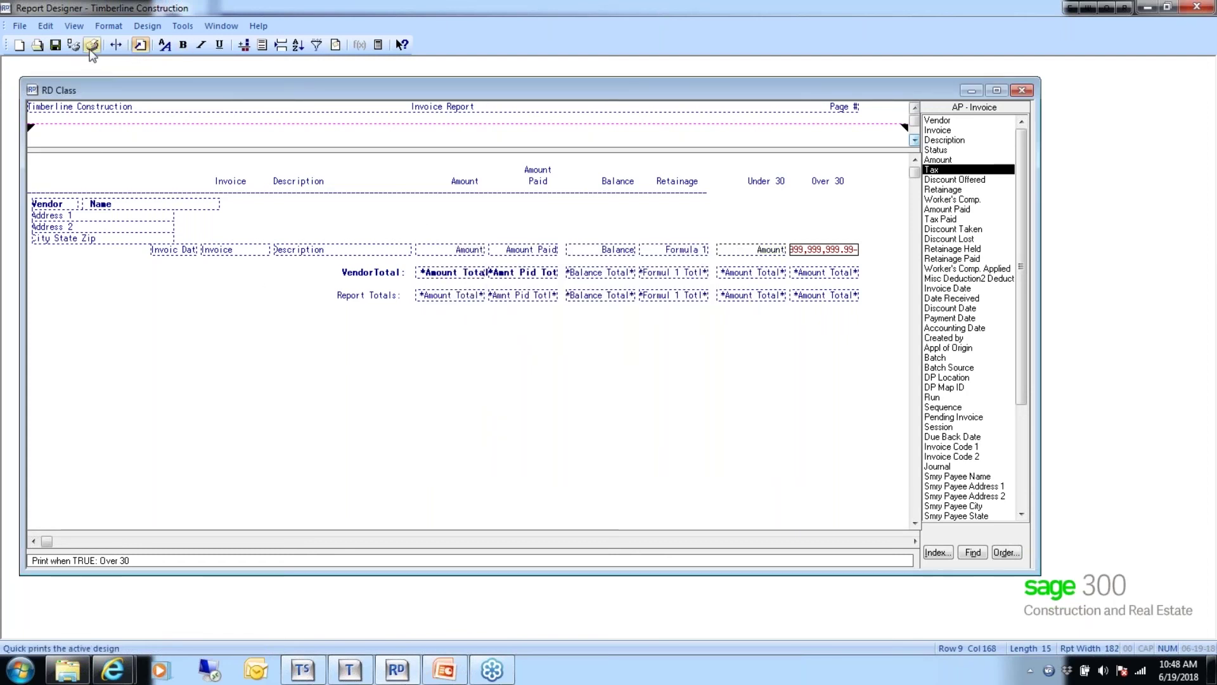
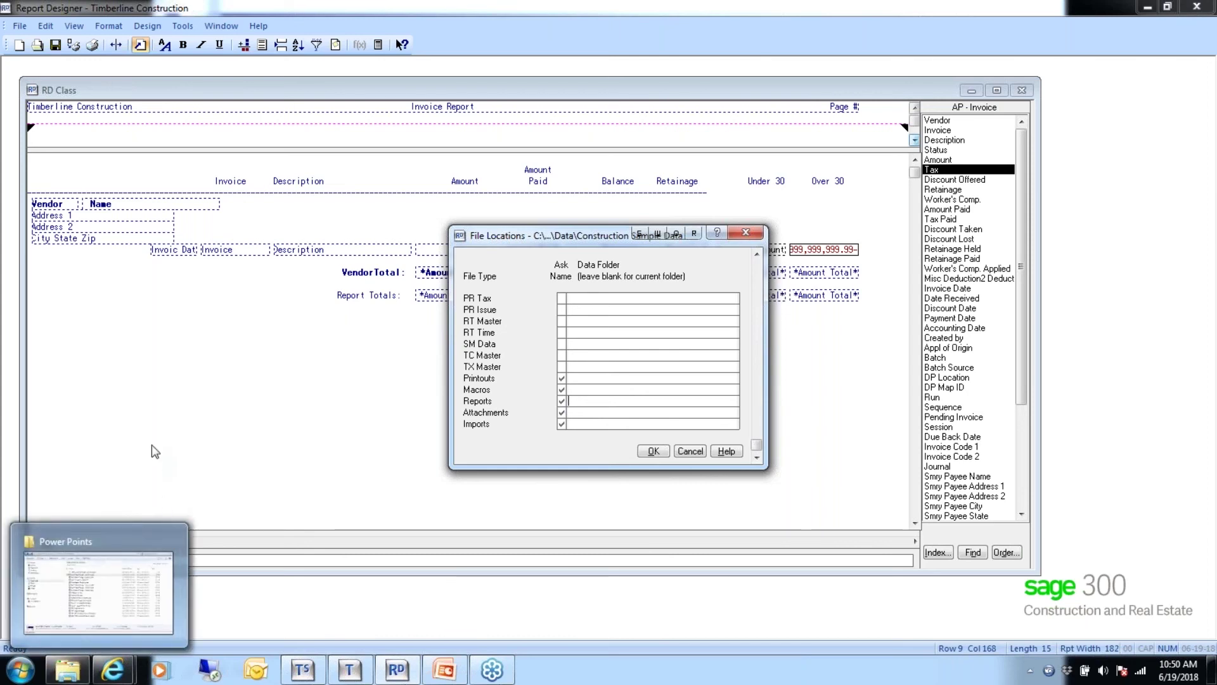
- Switch to Windows Explorer and browse to the C:\ProgramData\Sage\TIMBERLINE OFFICE\9.5\ACCOUNTING\Report folder
{"action": "mouse_move", "coordinate": [67, 669]}
{"action": "left_click", "coordinate": [83, 580]}
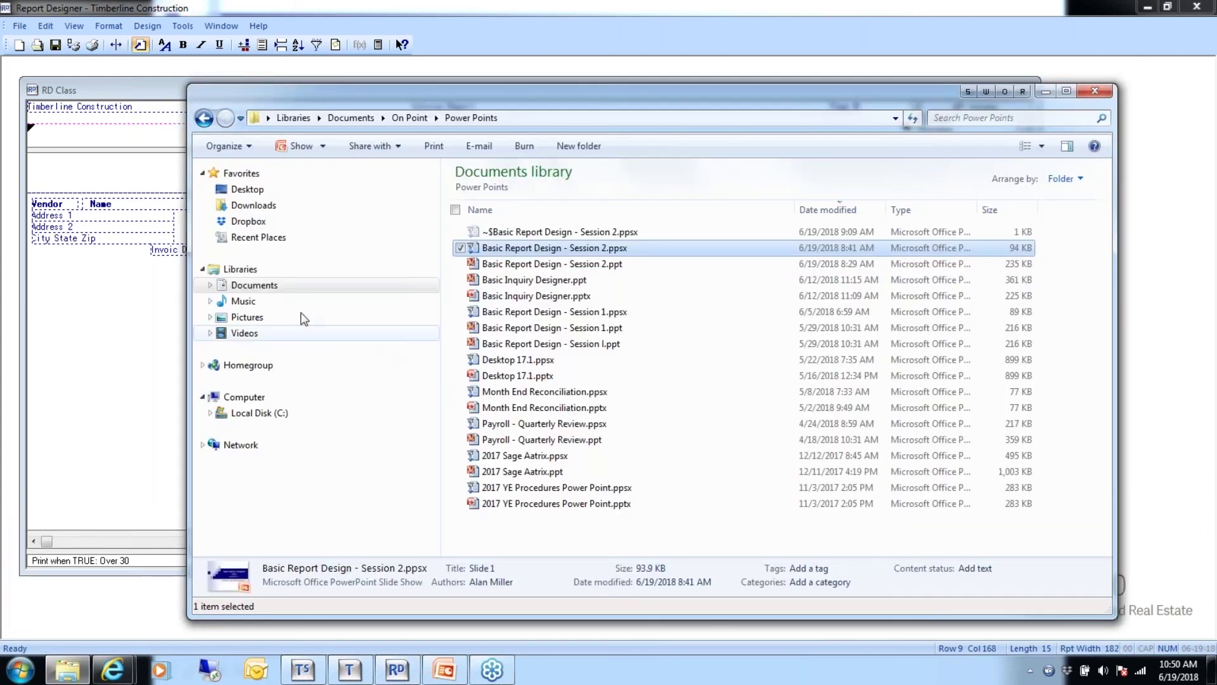
{"action": "left_click", "coordinate": [257, 413]}
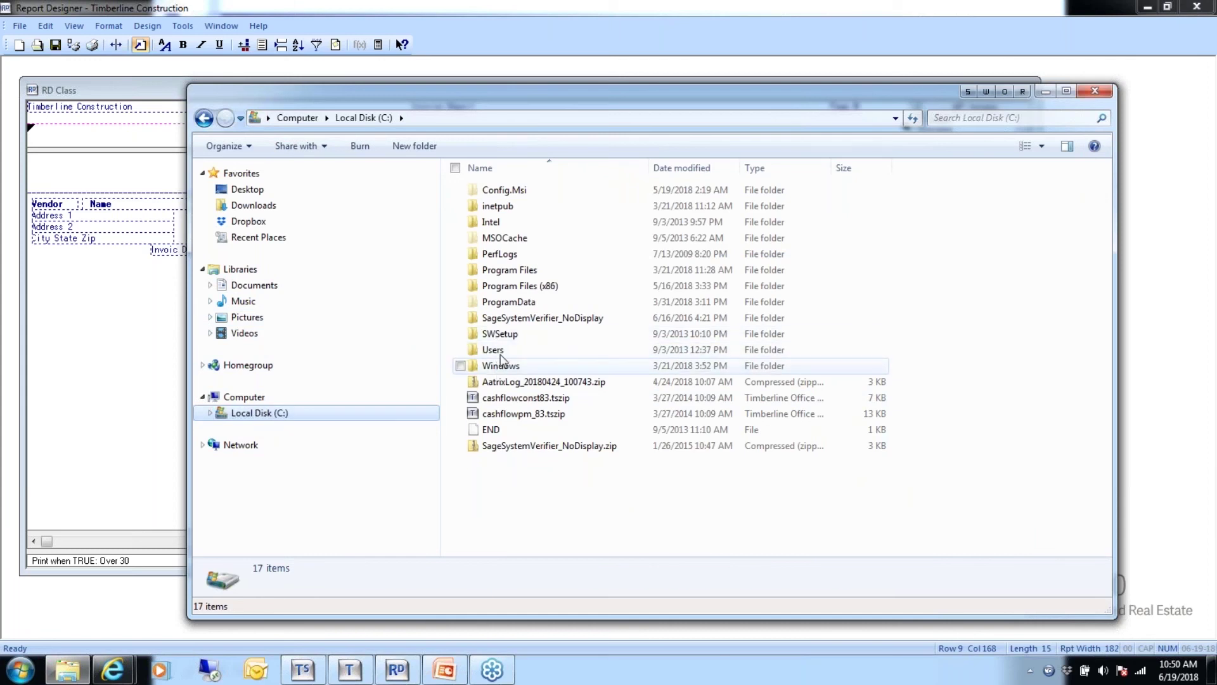
{"action": "left_click", "coordinate": [512, 304]}
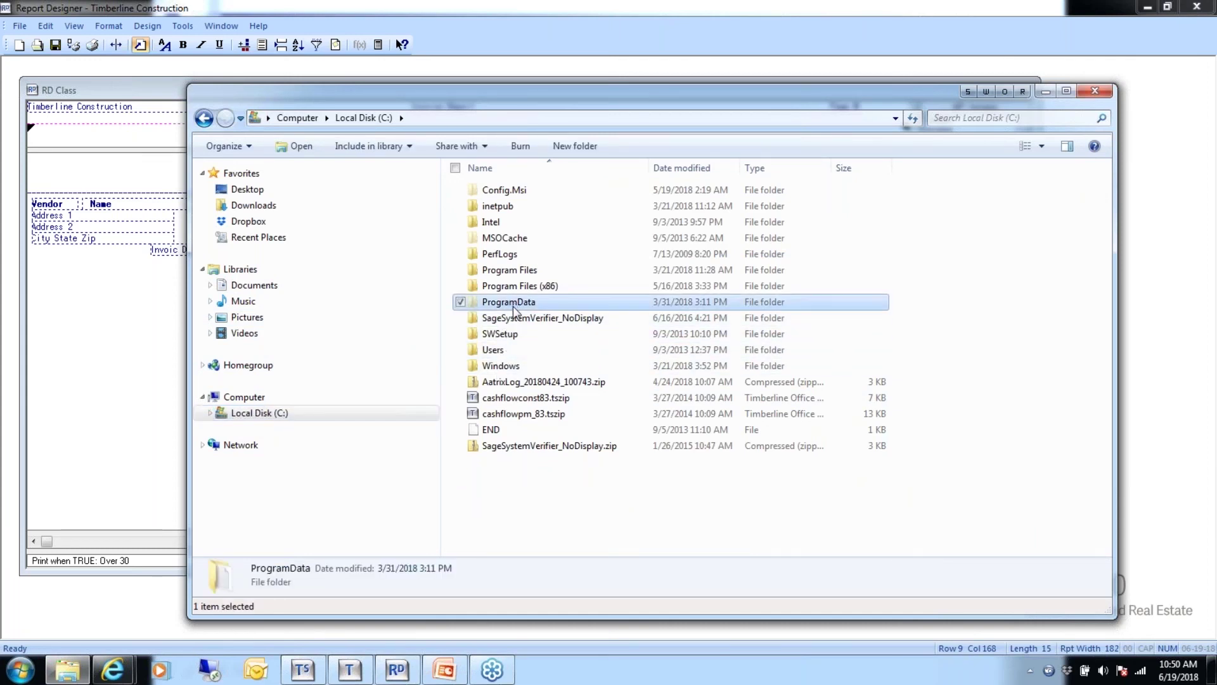
{"action": "double_click", "coordinate": [512, 306]}
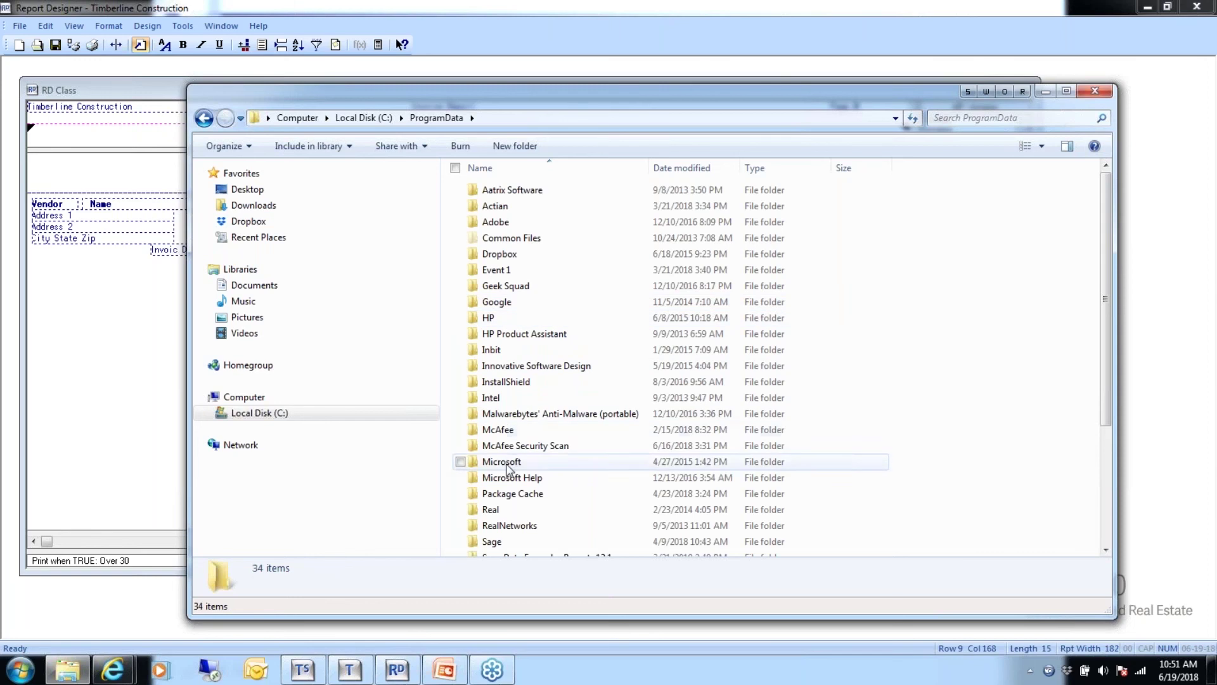
{"action": "double_click", "coordinate": [501, 541]}
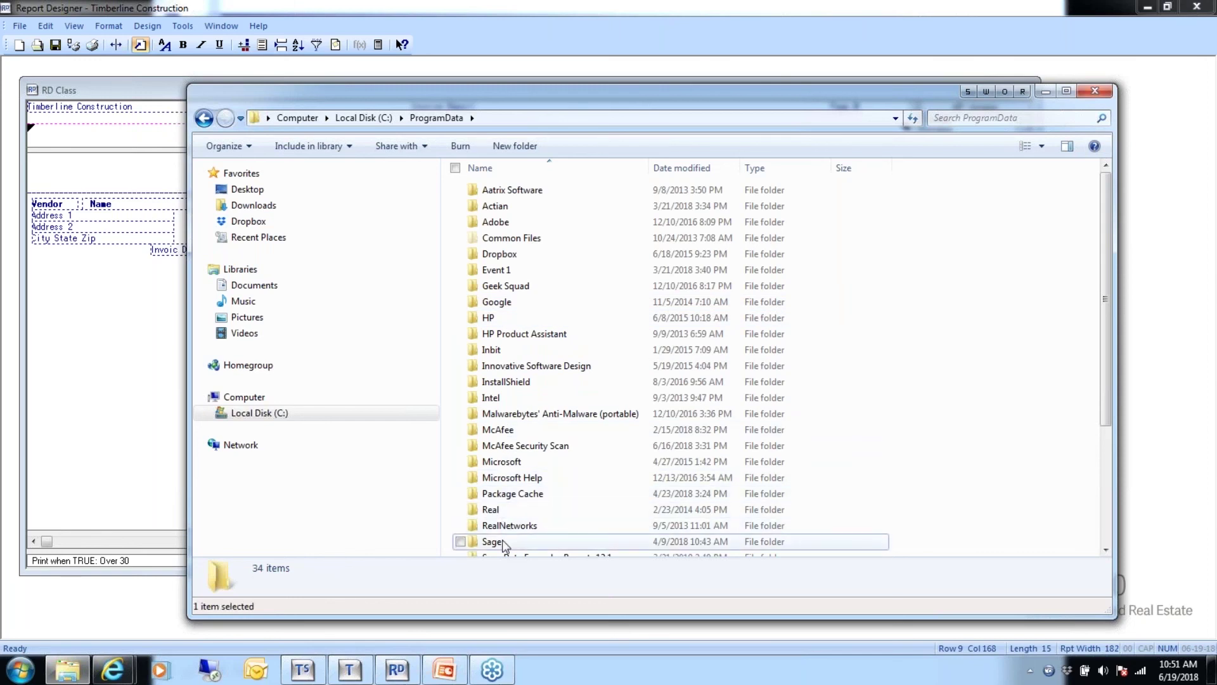
{"action": "left_click", "coordinate": [523, 382]}
{"action": "double_click", "coordinate": [523, 382]}
{"action": "left_click", "coordinate": [497, 191]}
{"action": "double_click", "coordinate": [498, 191]}
{"action": "left_click", "coordinate": [497, 191]}
{"action": "double_click", "coordinate": [498, 191]}
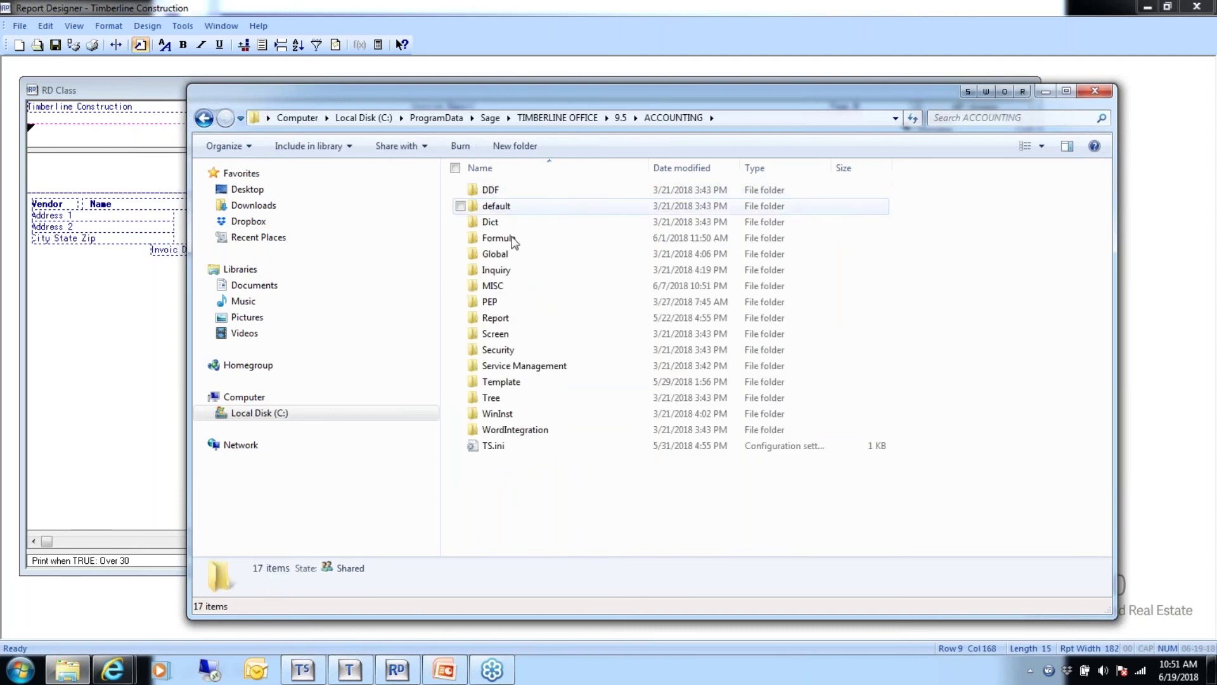
{"action": "left_click", "coordinate": [498, 318]}
{"action": "double_click", "coordinate": [497, 318]}
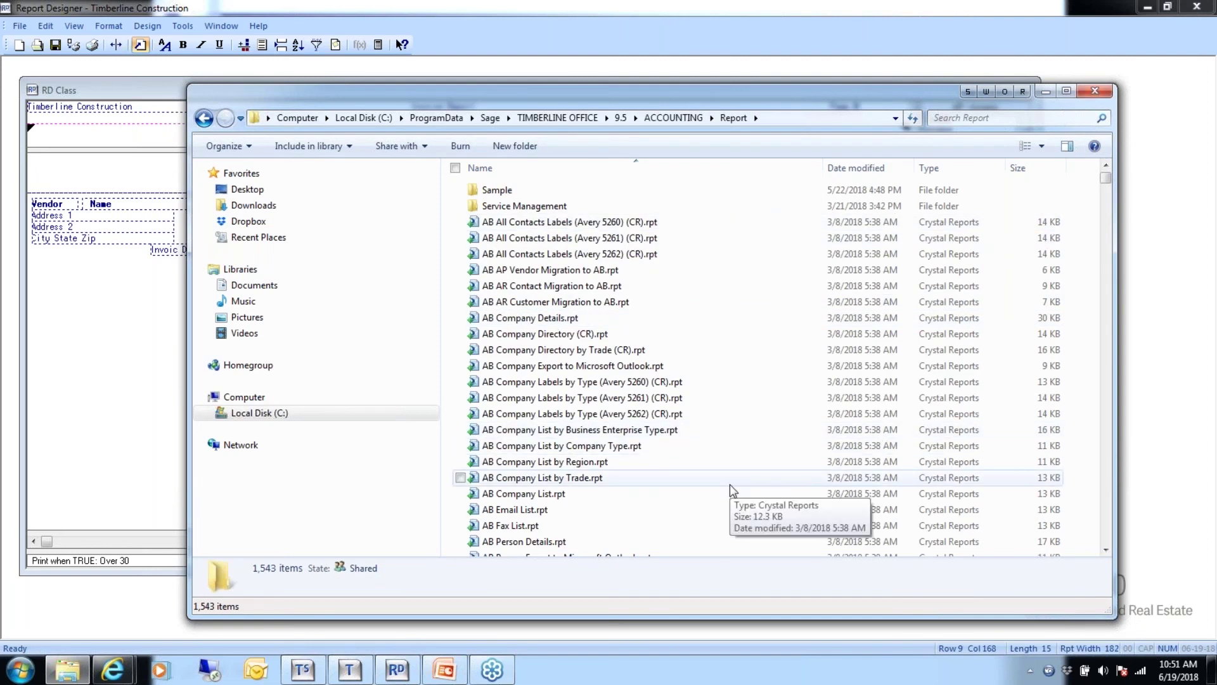
- Look through the standard report files in the Report folder, then close the folder window
{"action": "left_click", "coordinate": [1105, 551]}
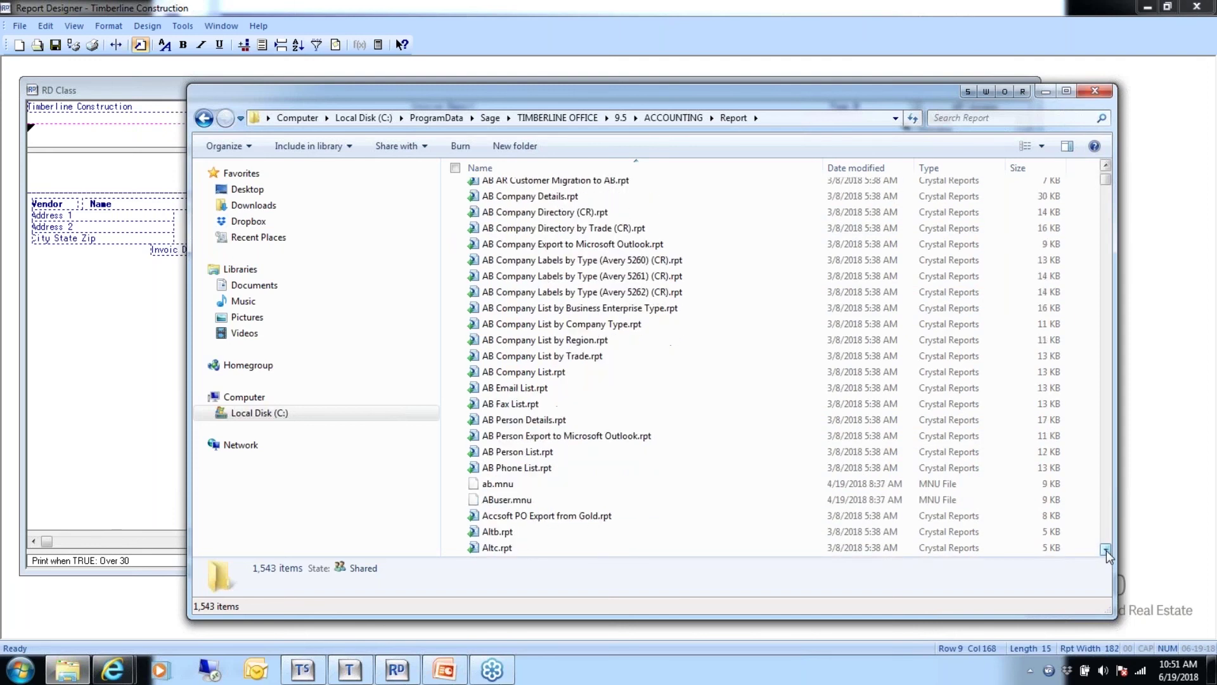
{"action": "left_click_drag", "start_coordinate": [1105, 550], "coordinate": [1105, 550]}
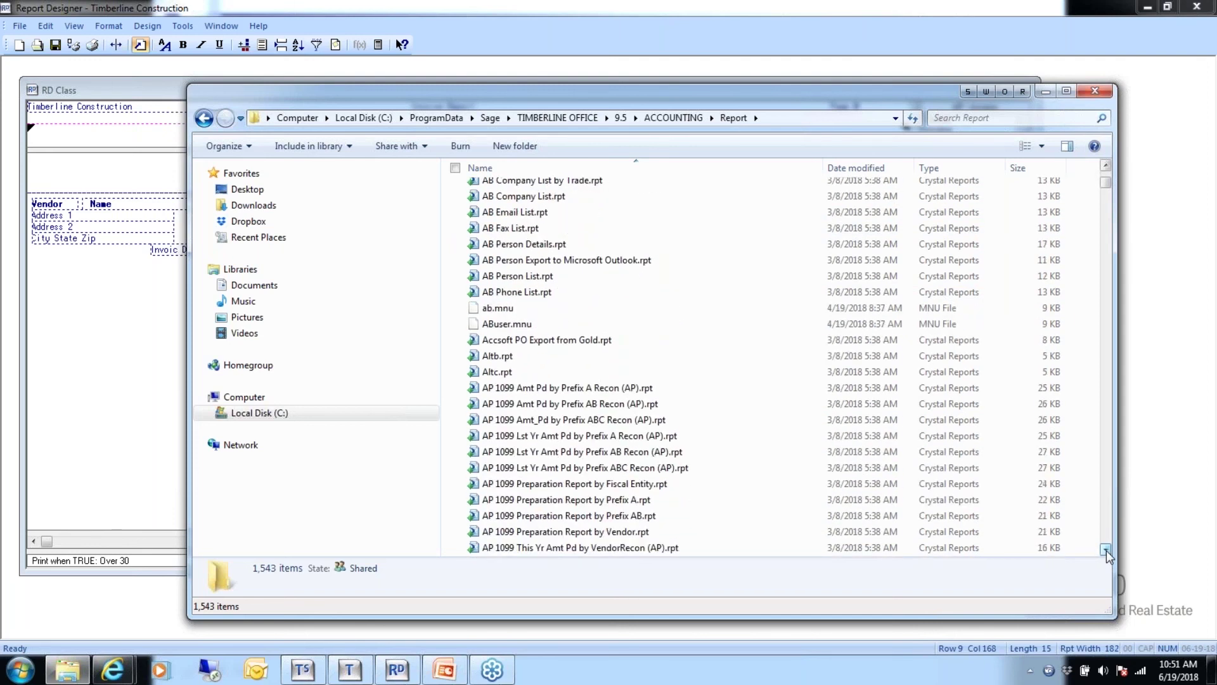
{"action": "left_click_drag", "start_coordinate": [1105, 184], "coordinate": [1106, 180]}
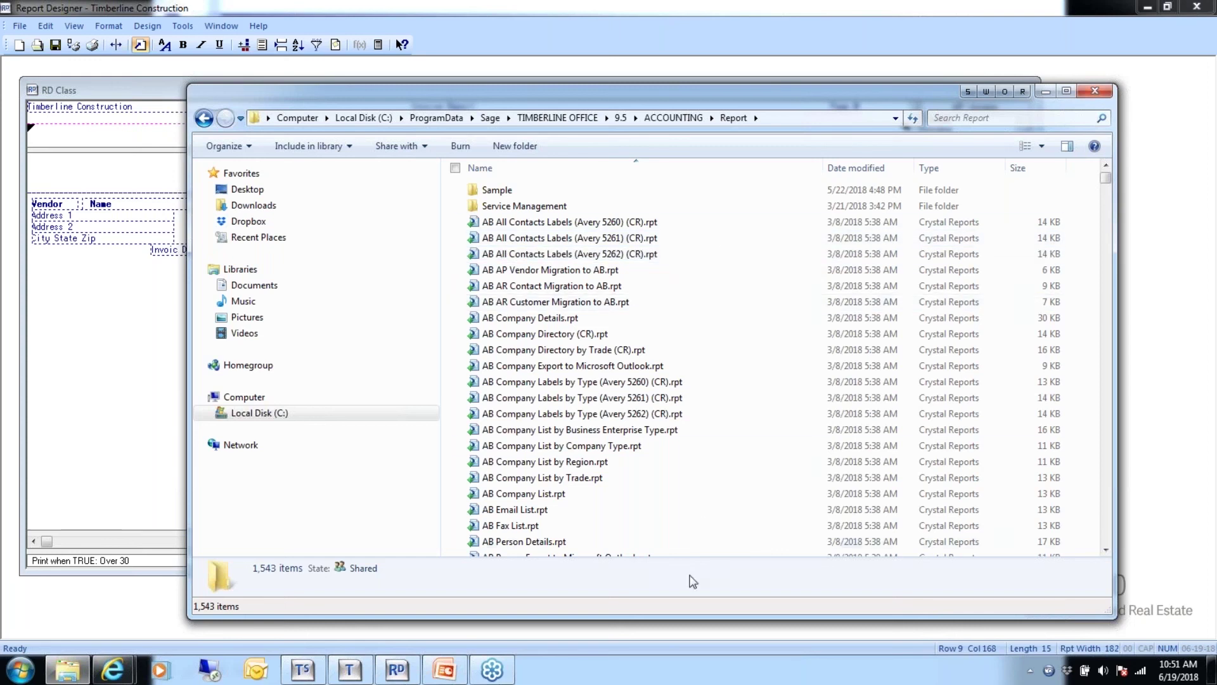
{"action": "left_click", "coordinate": [1095, 91]}
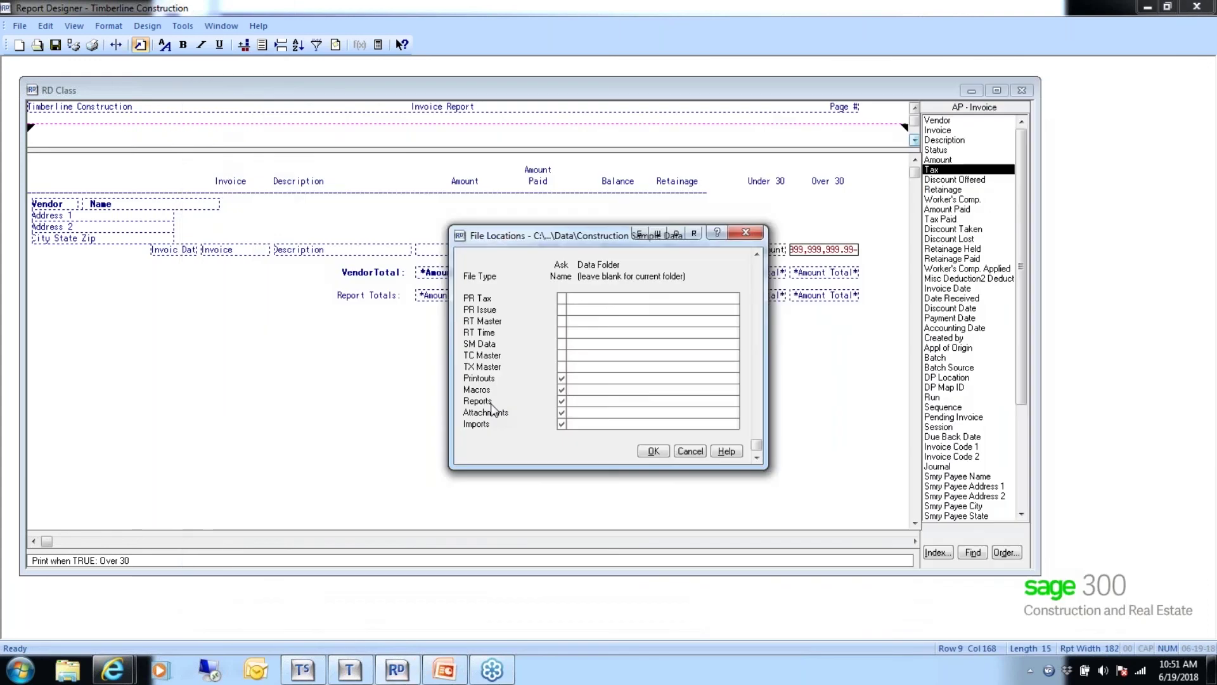
- Cancel the File Locations settings and point out the File Locations command among the company settings
{"action": "left_click", "coordinate": [690, 453]}
{"action": "left_click", "coordinate": [19, 28]}
{"action": "mouse_move", "coordinate": [48, 194]}
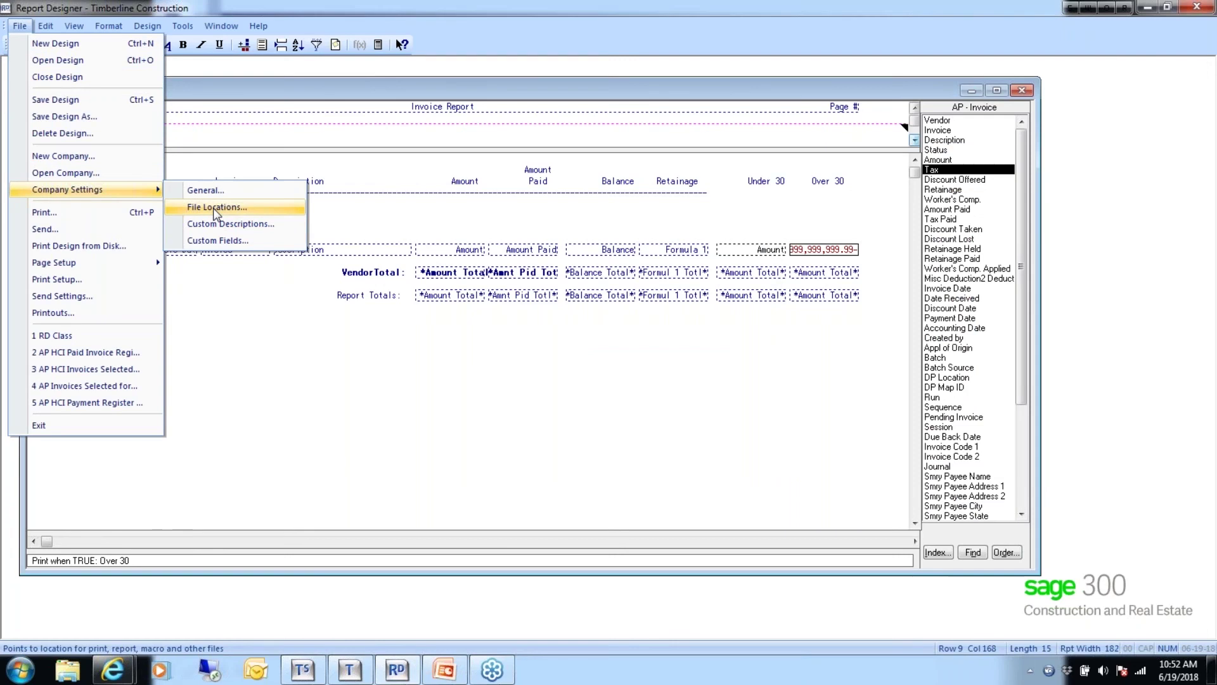
{"action": "left_click", "coordinate": [254, 300]}
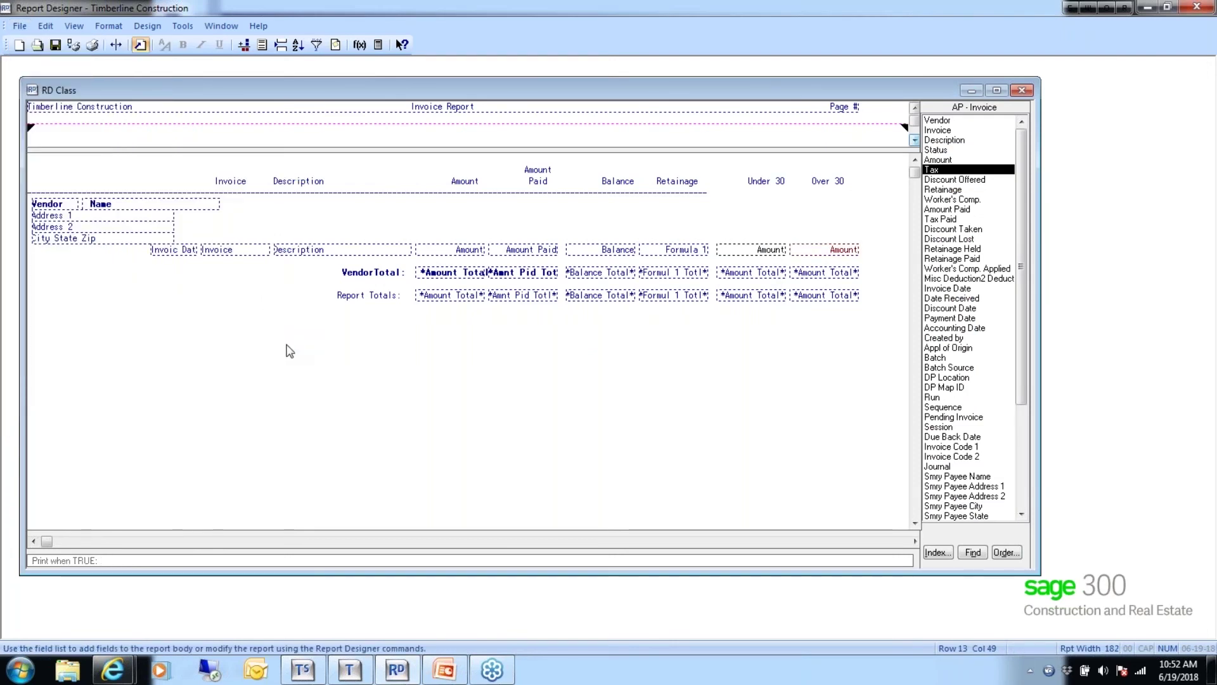
- Switch to TS-Main, start Accounts Payable and open its Reports Manager
{"action": "left_click", "coordinate": [303, 672]}
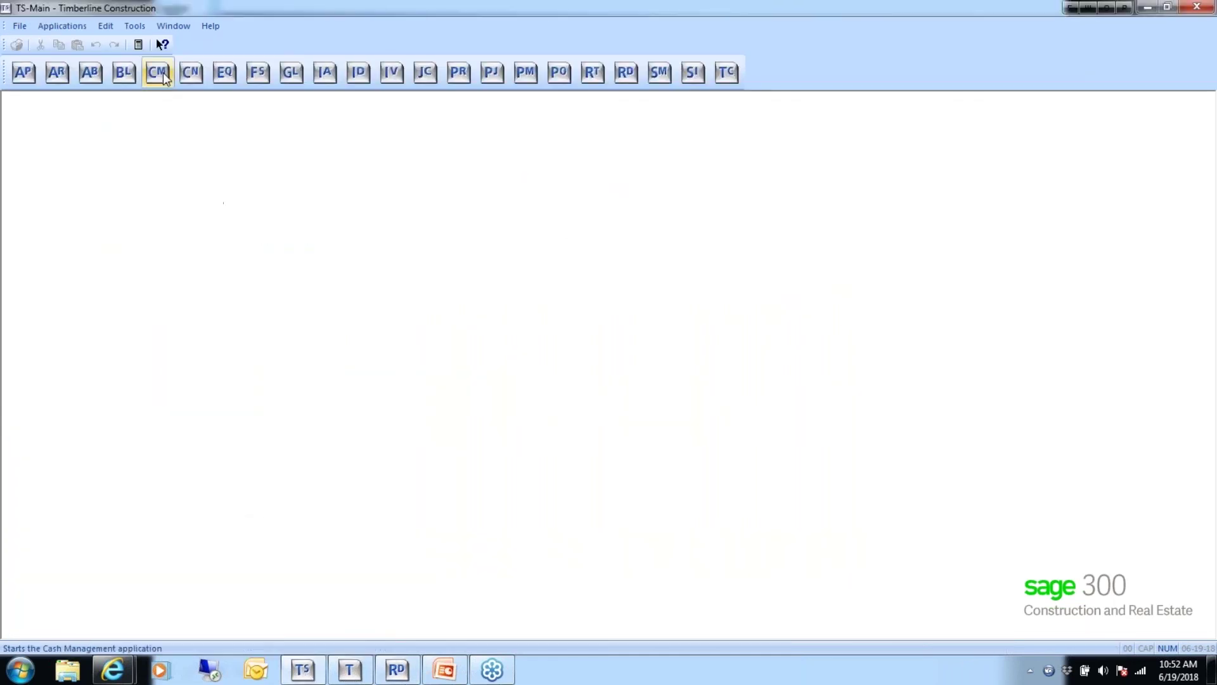
{"action": "left_click", "coordinate": [27, 73]}
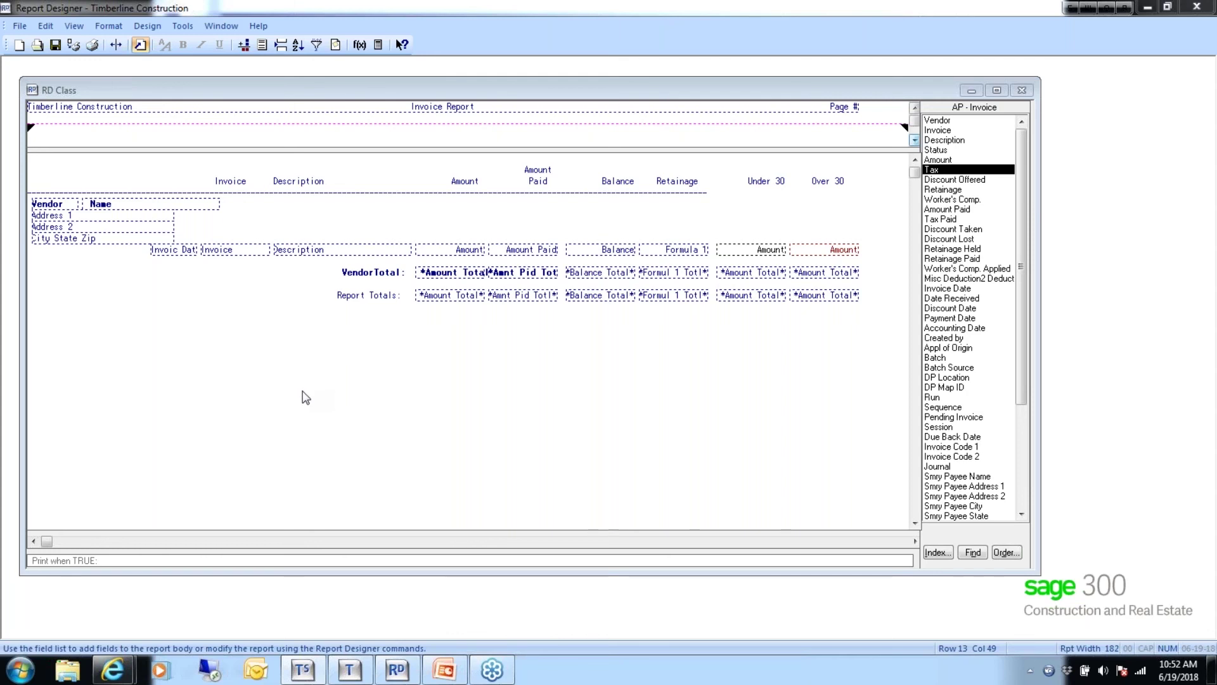
{"action": "mouse_move", "coordinate": [323, 677]}
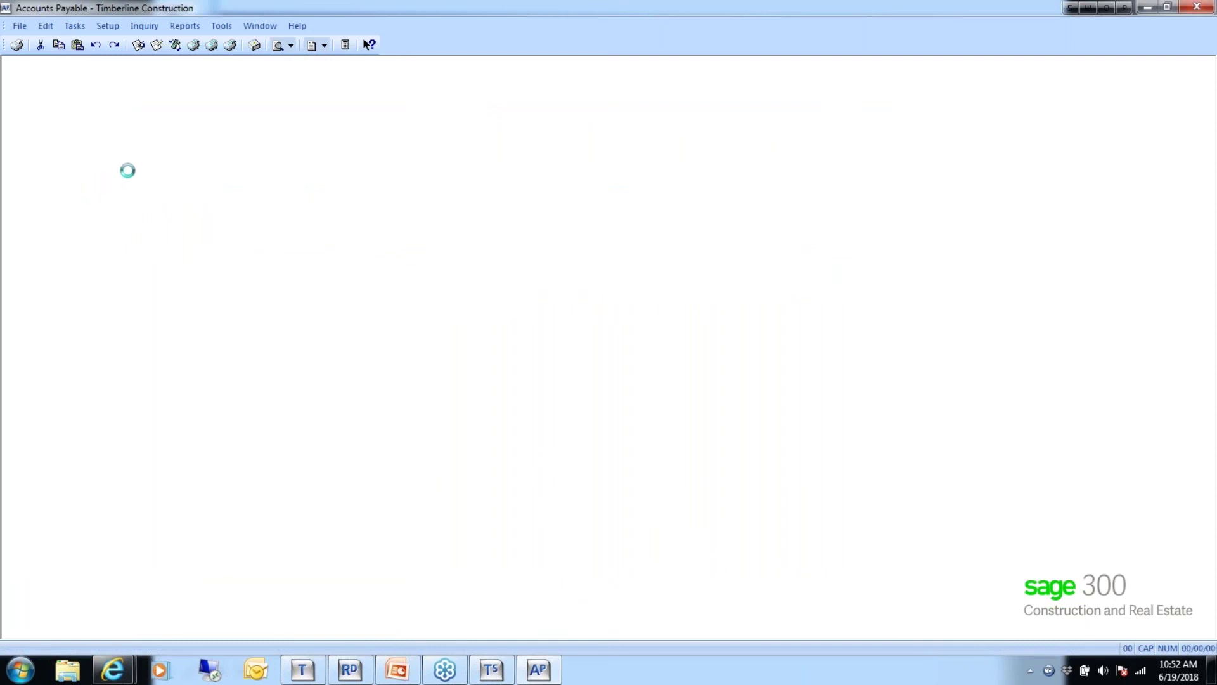
{"action": "left_click", "coordinate": [192, 29]}
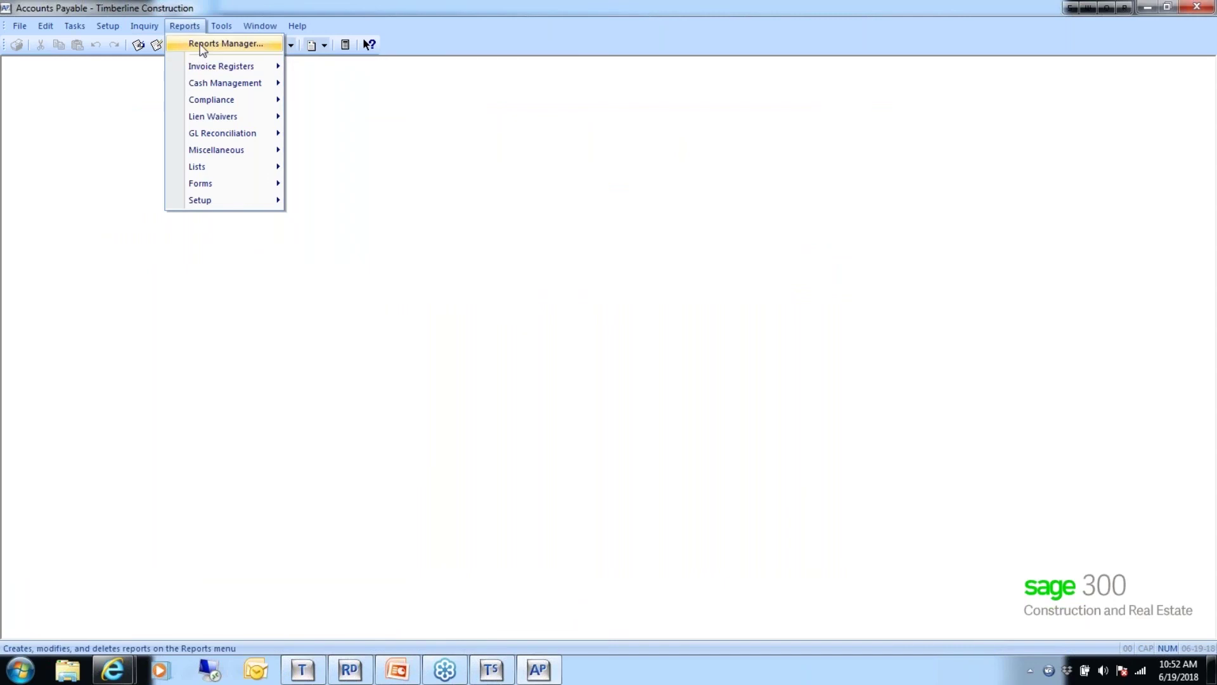
{"action": "left_click", "coordinate": [234, 46]}
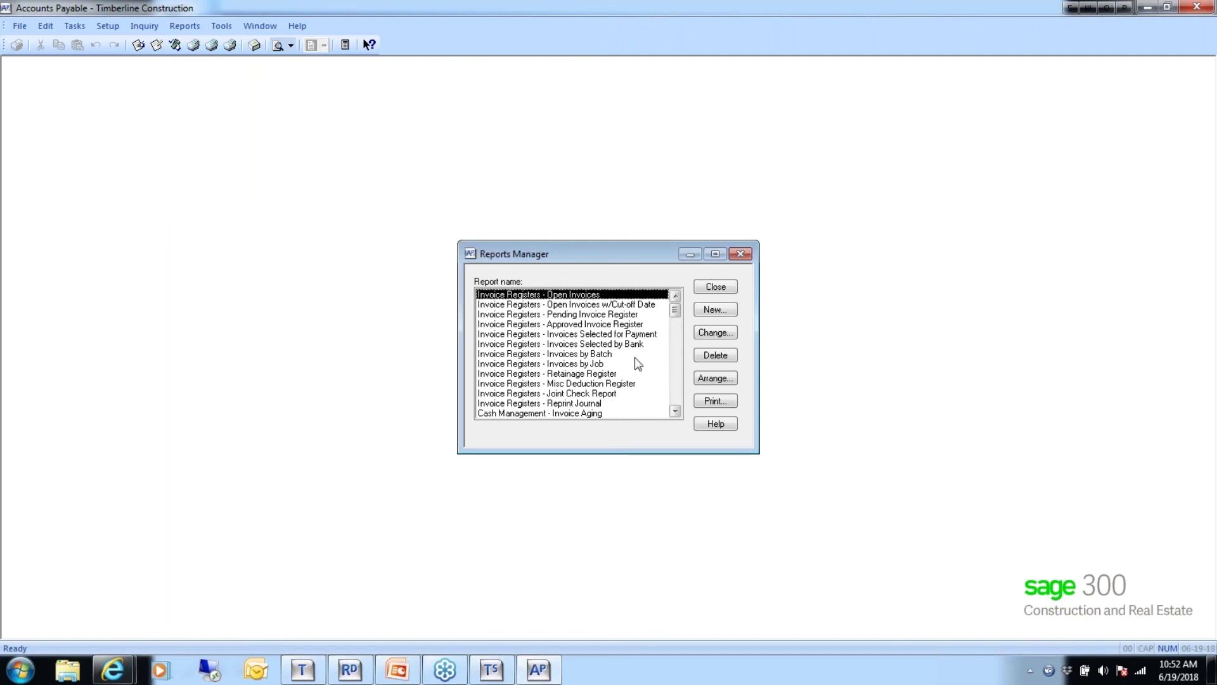
- Start a new report named Class Open Invoices, check the existing menu groups, and assign it to a Custom menu group
{"action": "left_click", "coordinate": [713, 310]}
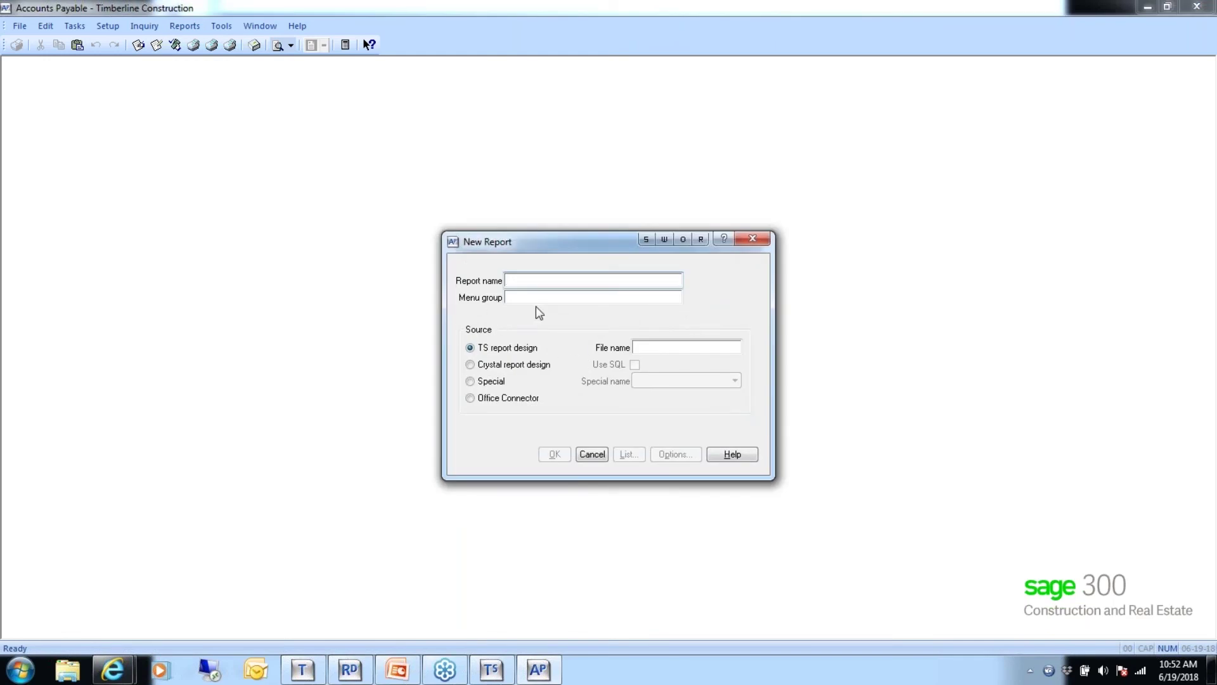
{"action": "type", "text": "Class"}
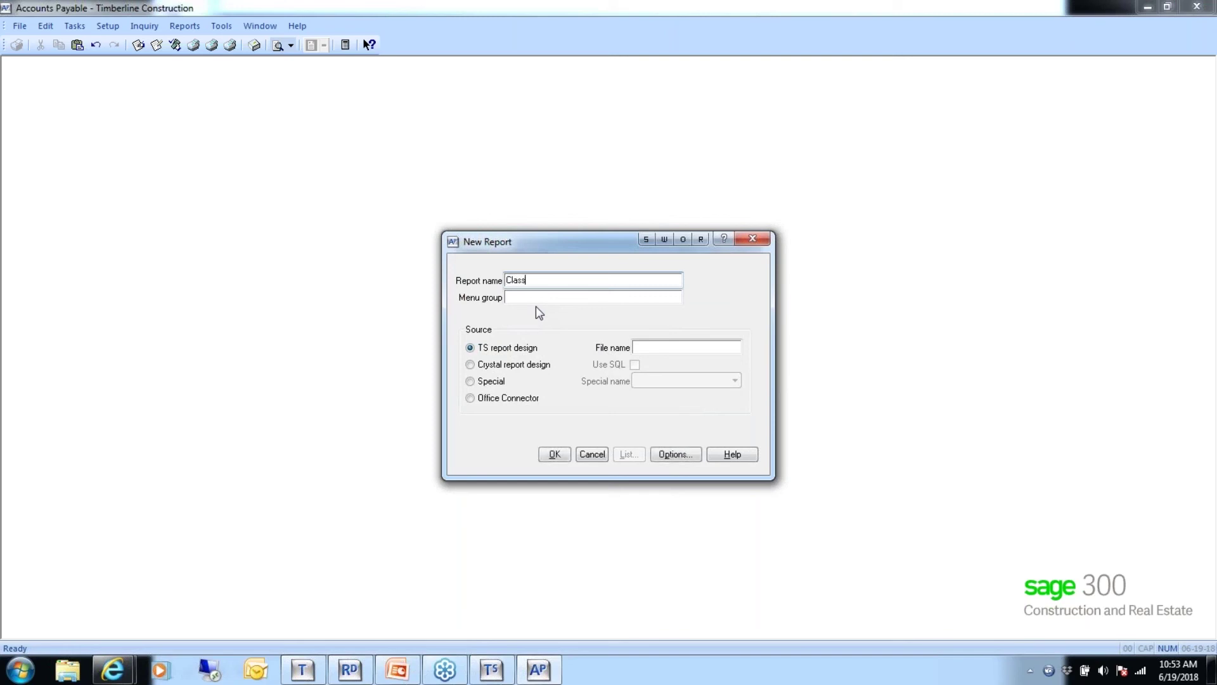
{"action": "type", "text": " Open Invoices"}
{"action": "left_click", "coordinate": [508, 297]}
{"action": "left_click", "coordinate": [584, 282]}
{"action": "left_click", "coordinate": [516, 298]}
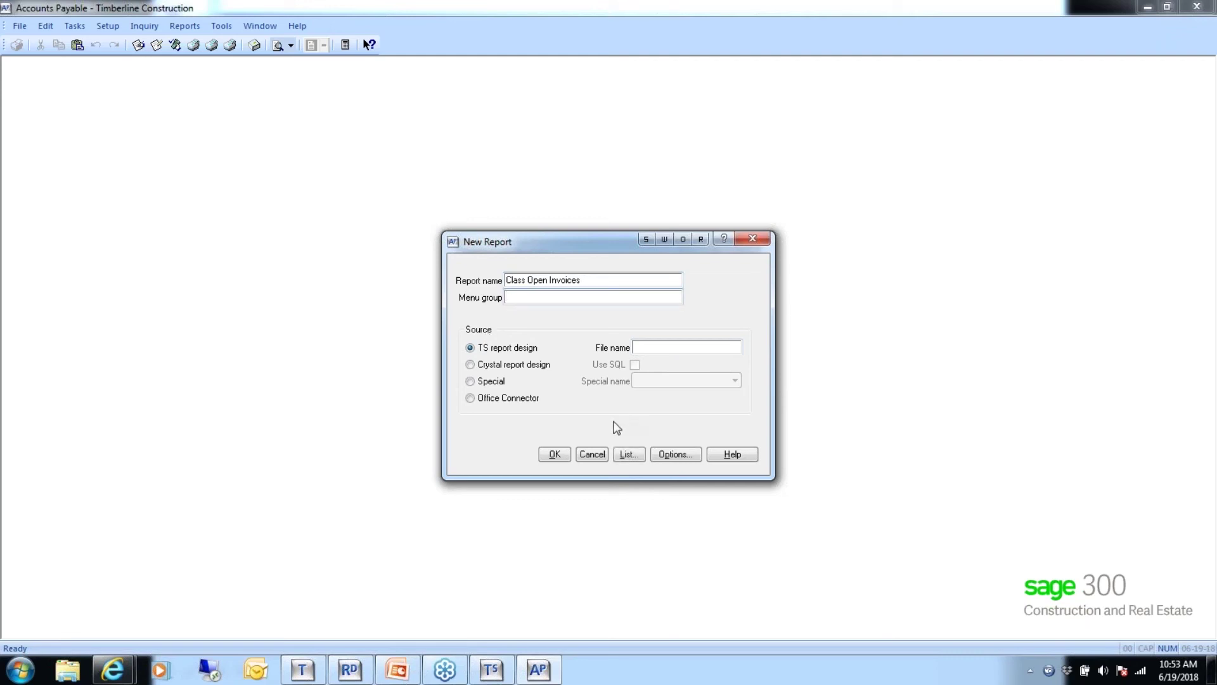
{"action": "left_click", "coordinate": [626, 455]}
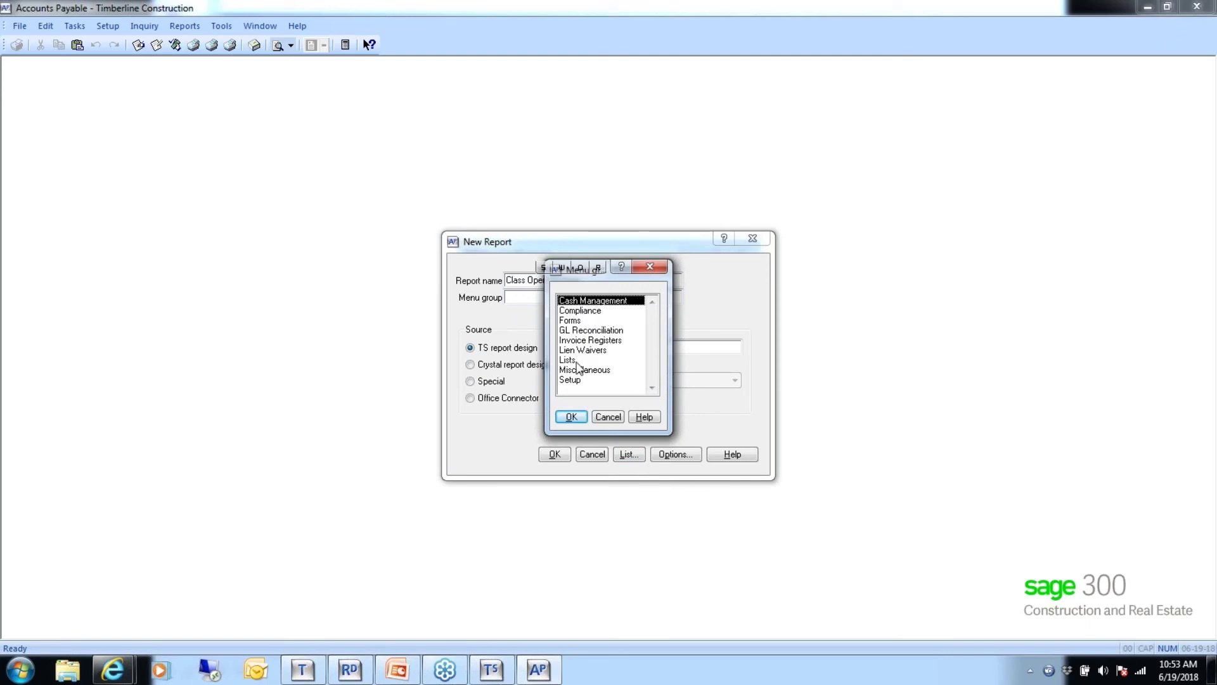
{"action": "left_click", "coordinate": [603, 417]}
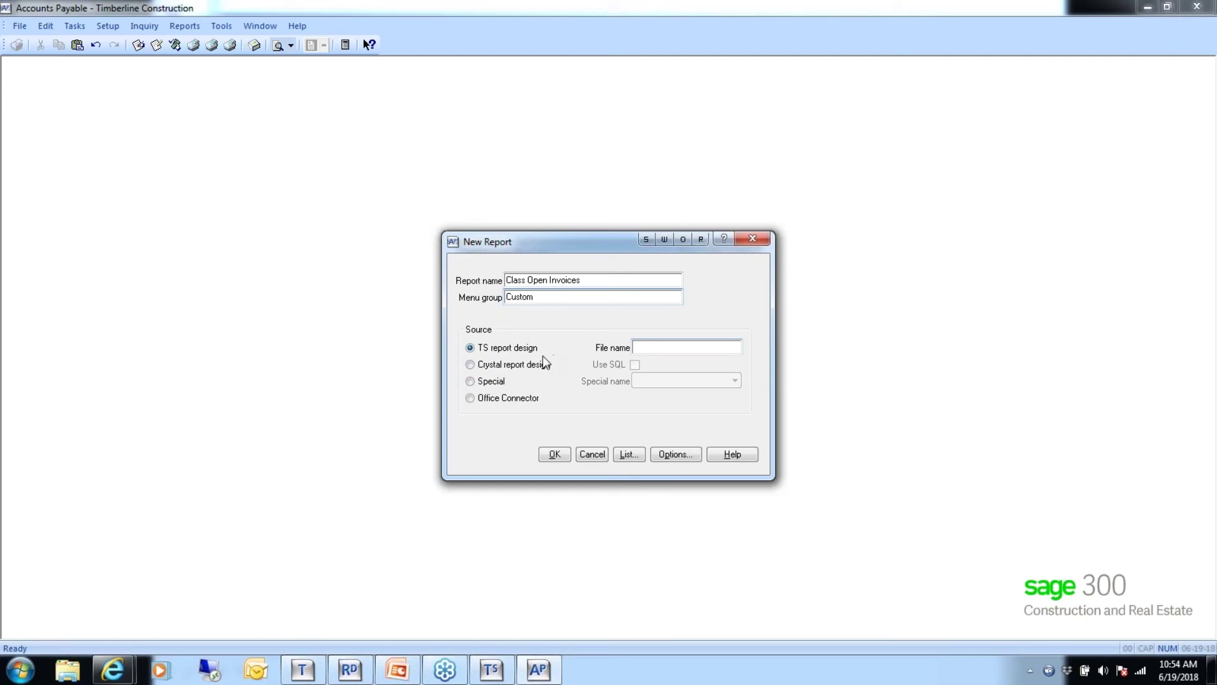
- Choose RD Class.rpt as the new report's design file, accept the report and close Reports Manager
{"action": "left_click", "coordinate": [642, 347]}
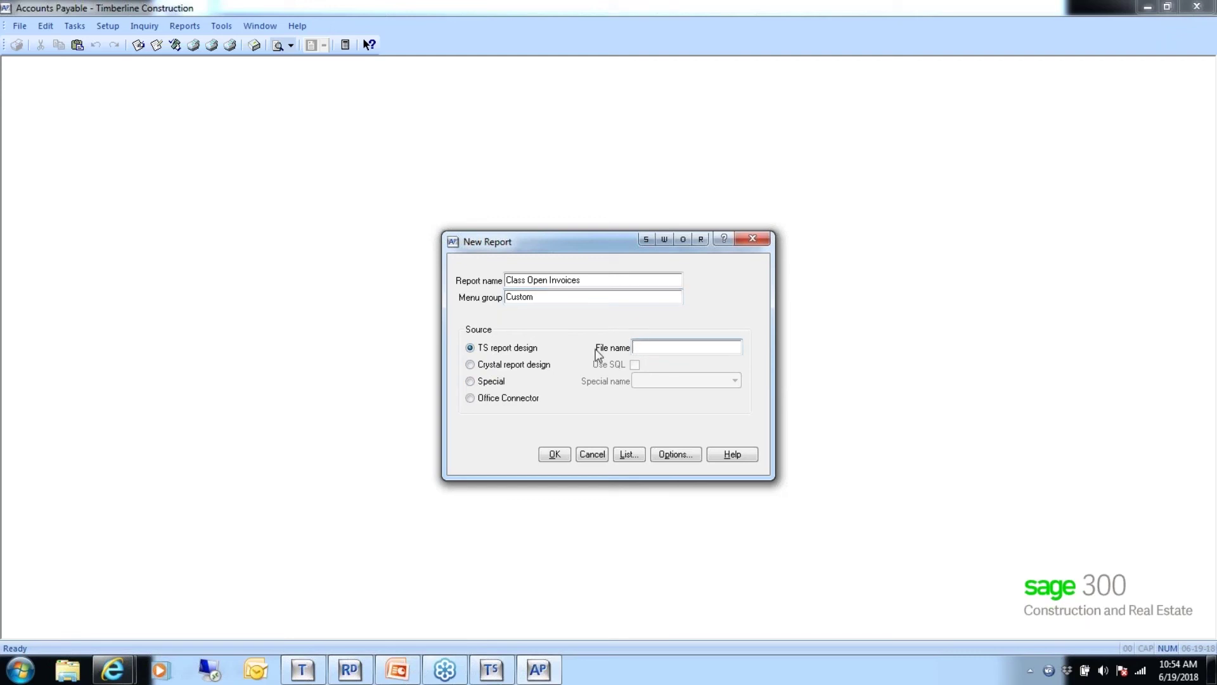
{"action": "left_click", "coordinate": [626, 455]}
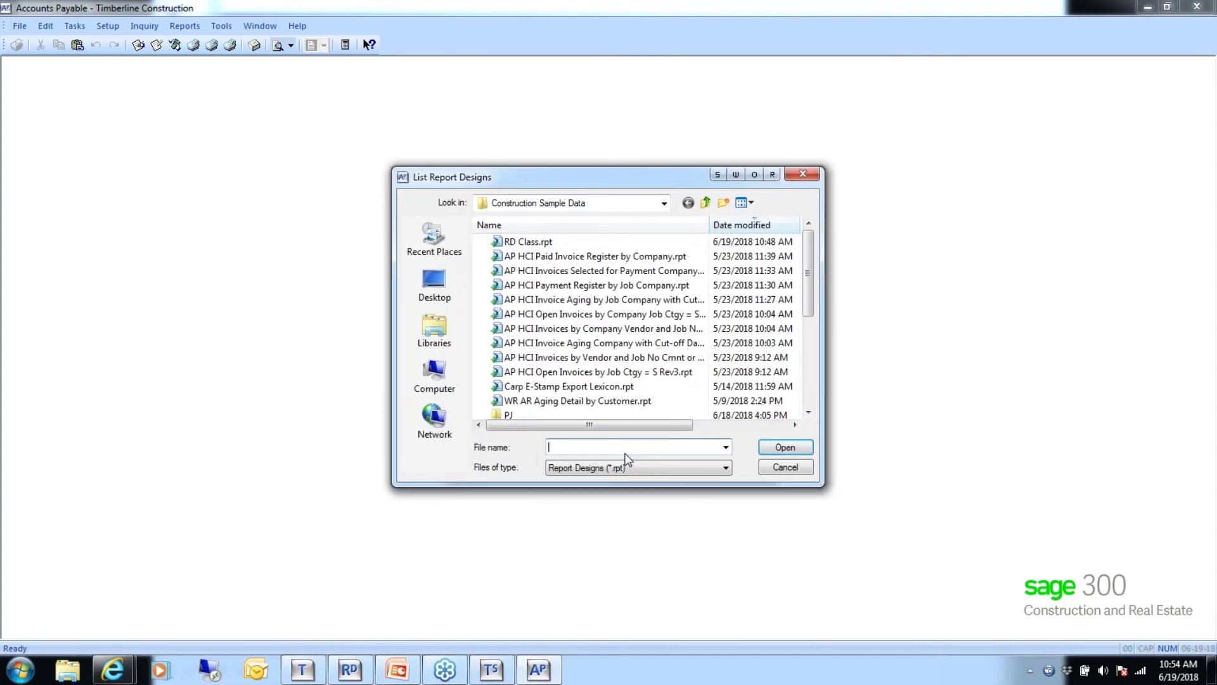
{"action": "left_click", "coordinate": [531, 243]}
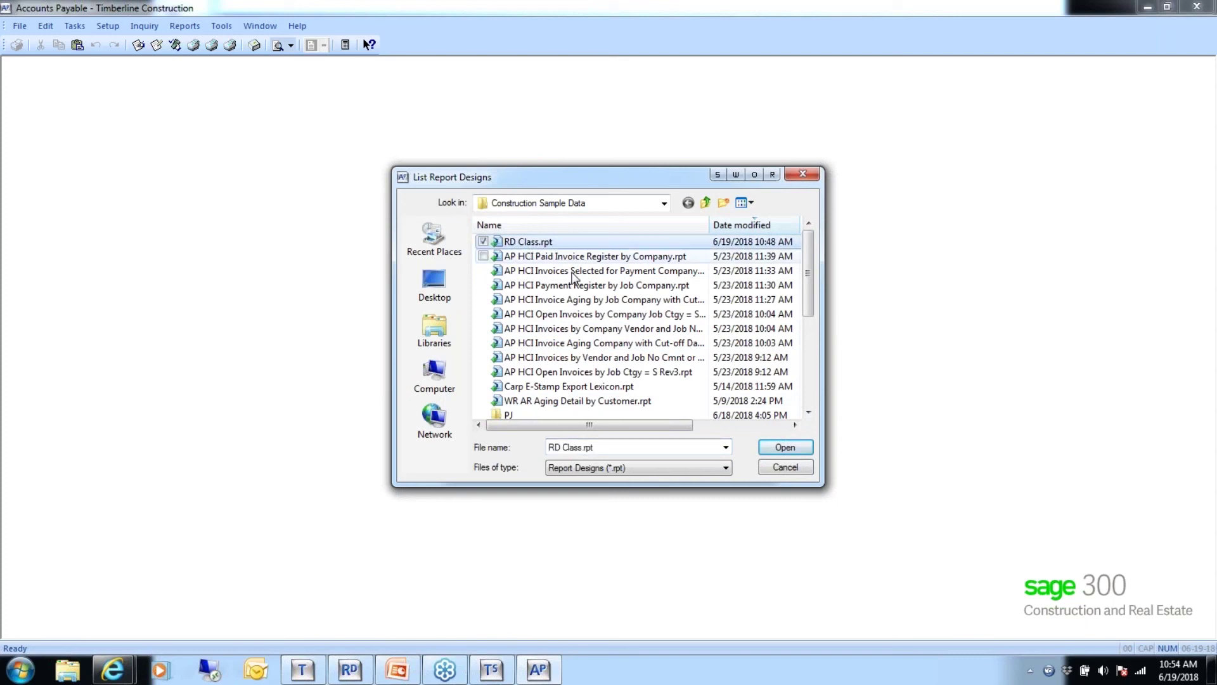
{"action": "left_click", "coordinate": [786, 448]}
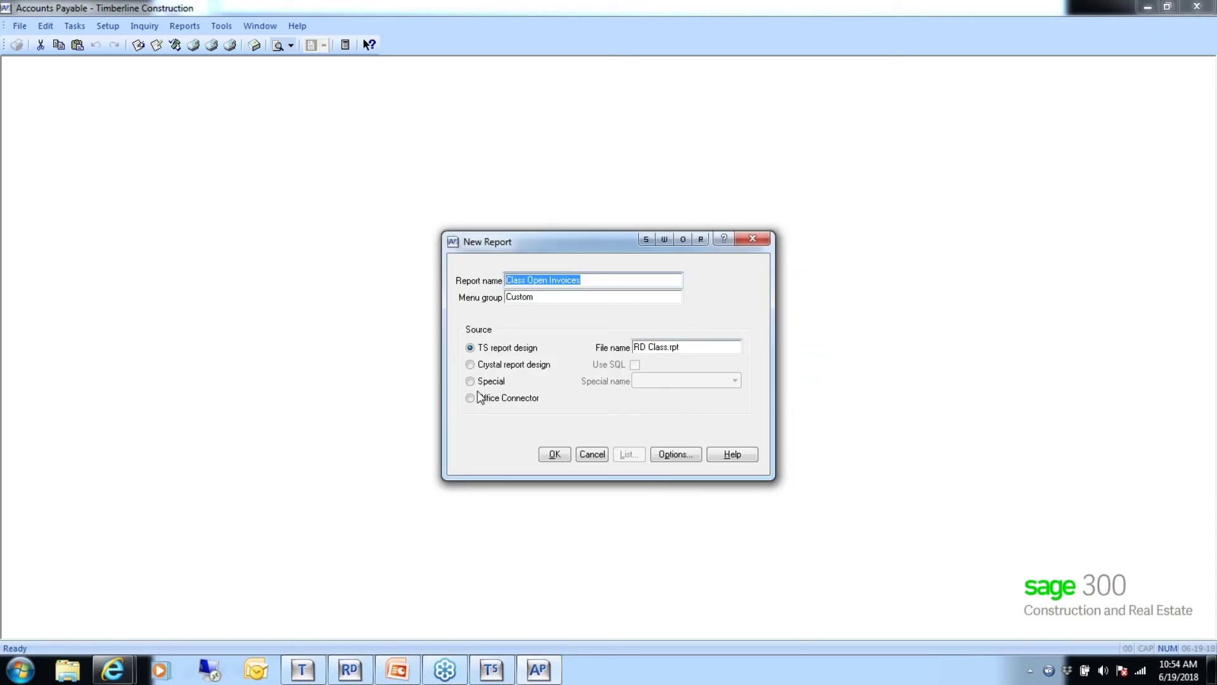
{"action": "left_click", "coordinate": [554, 453]}
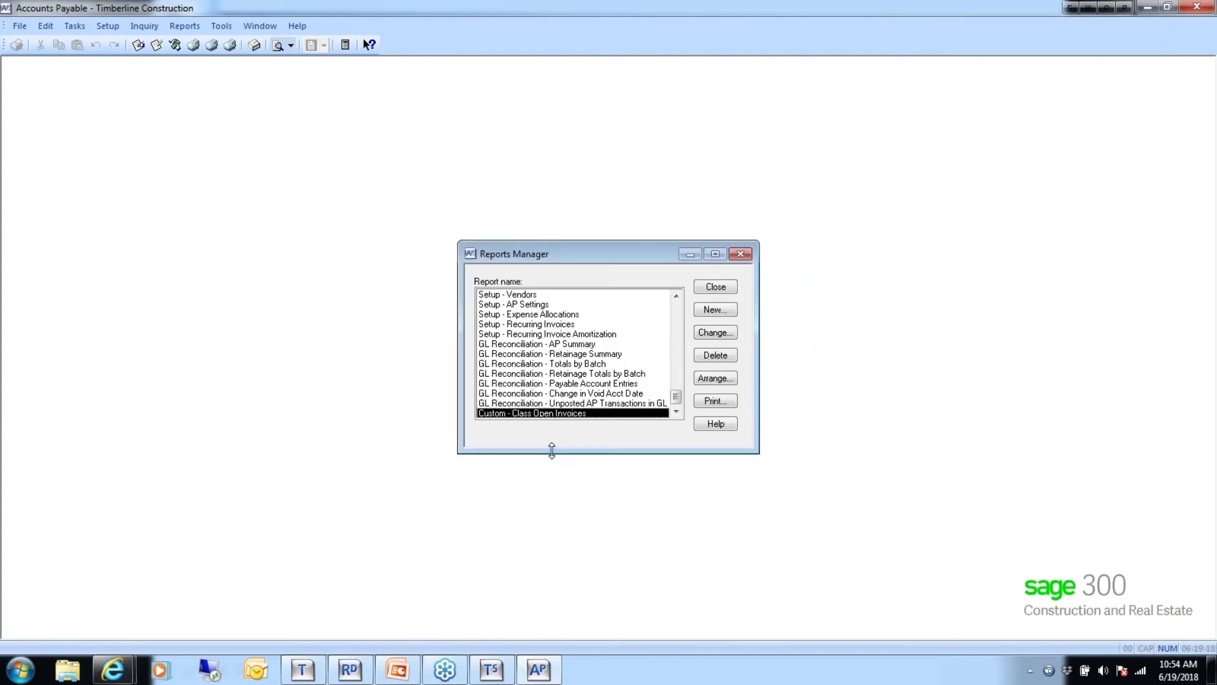
{"action": "left_click", "coordinate": [724, 283]}
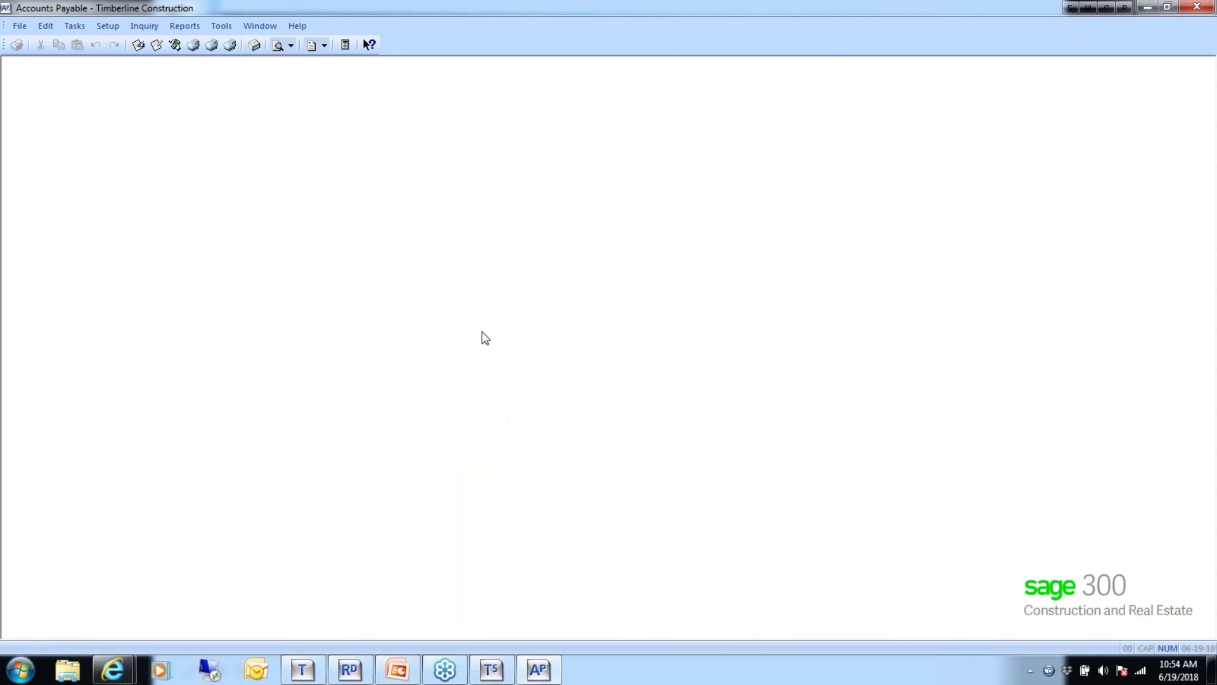
- Switch to Report Designer and close the RD Class design
{"action": "left_click", "coordinate": [350, 672]}
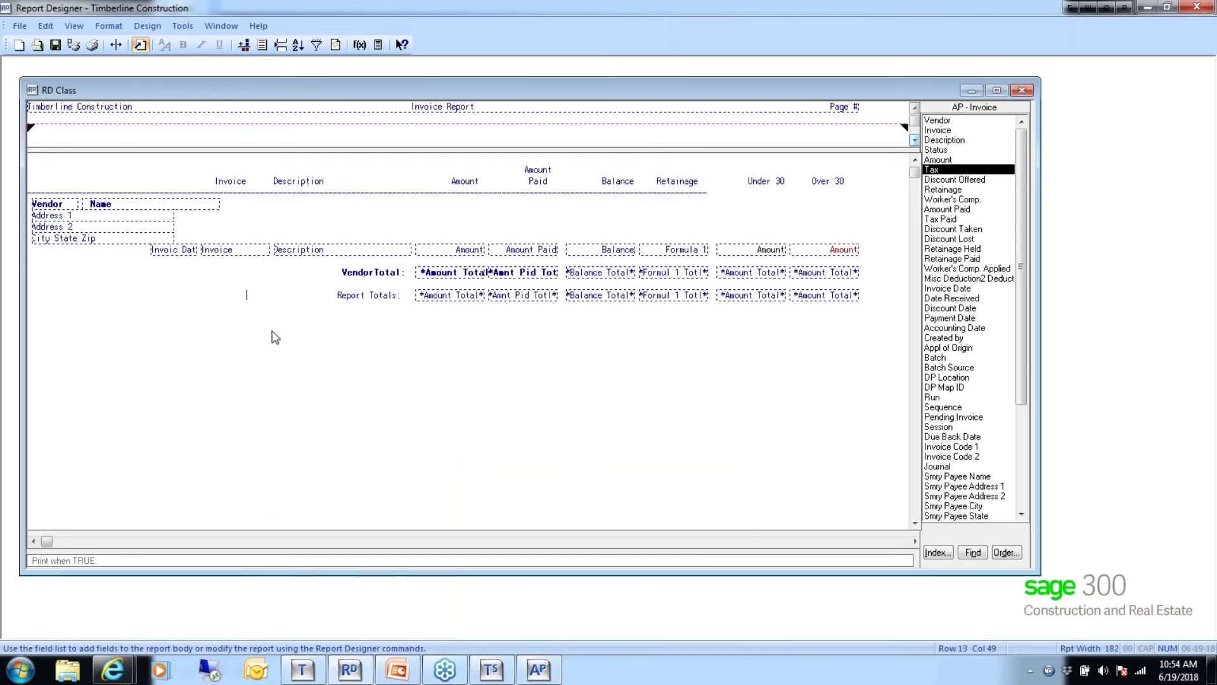
{"action": "left_click", "coordinate": [19, 26]}
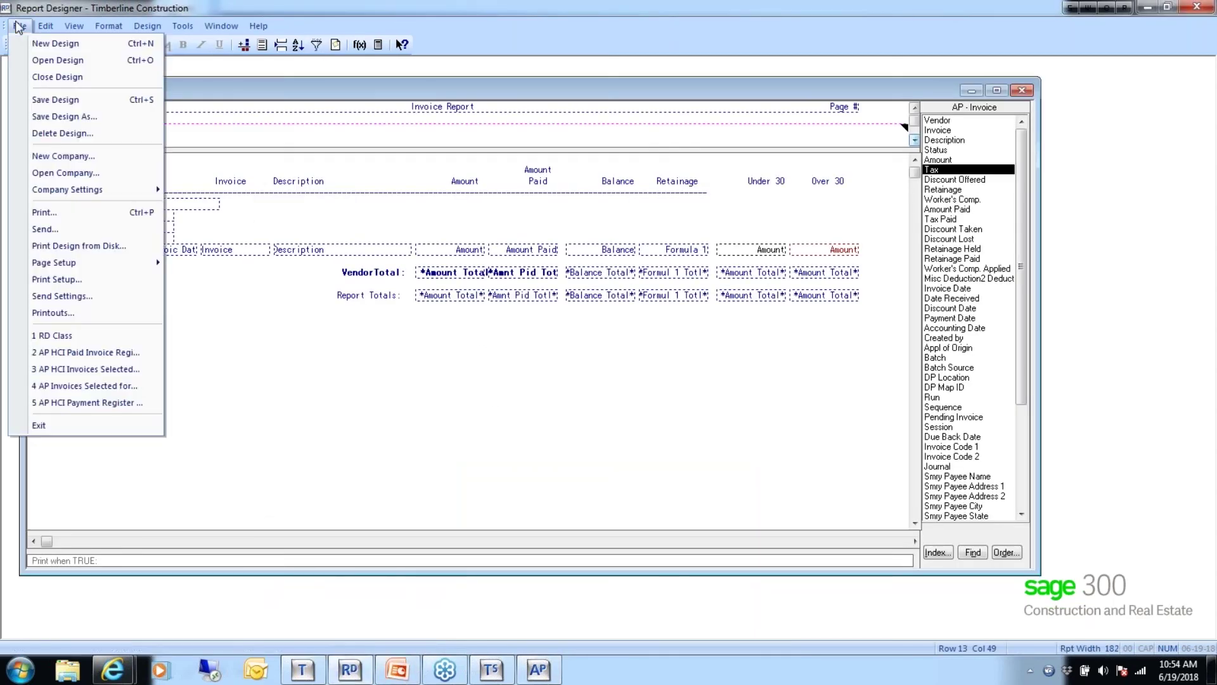
{"action": "left_click", "coordinate": [47, 78]}
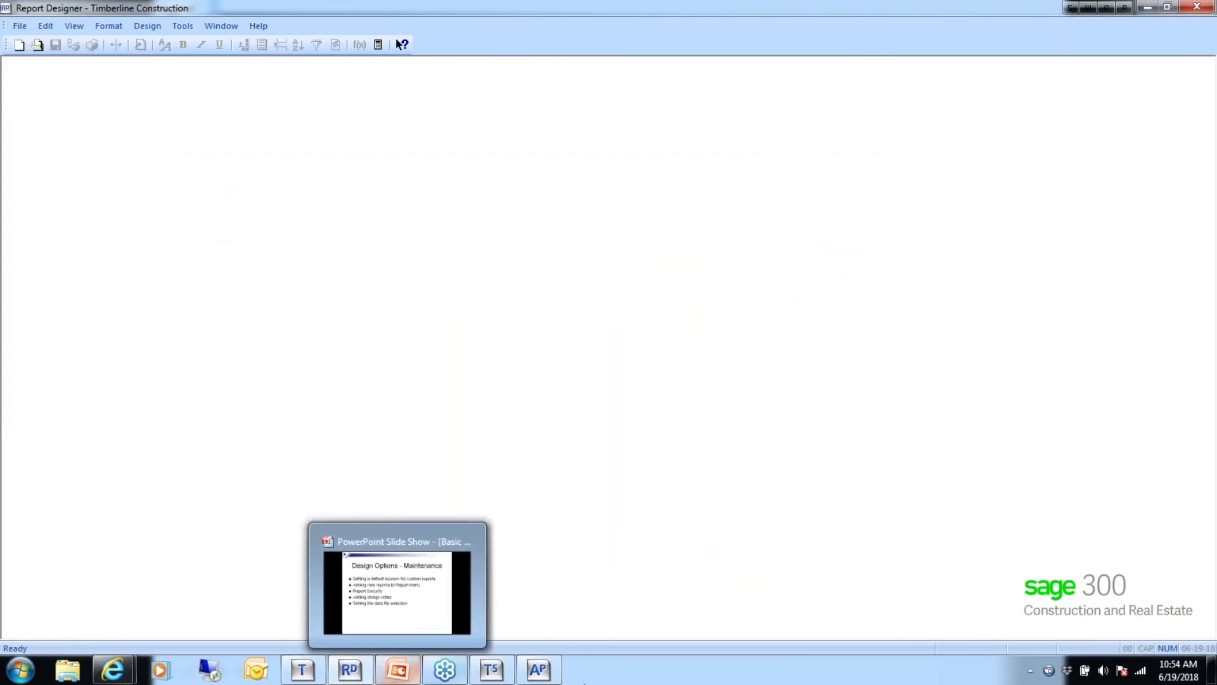
- Switch back to Accounts Payable and open the Class Open Invoices report from the Custom report group
{"action": "left_click", "coordinate": [548, 675]}
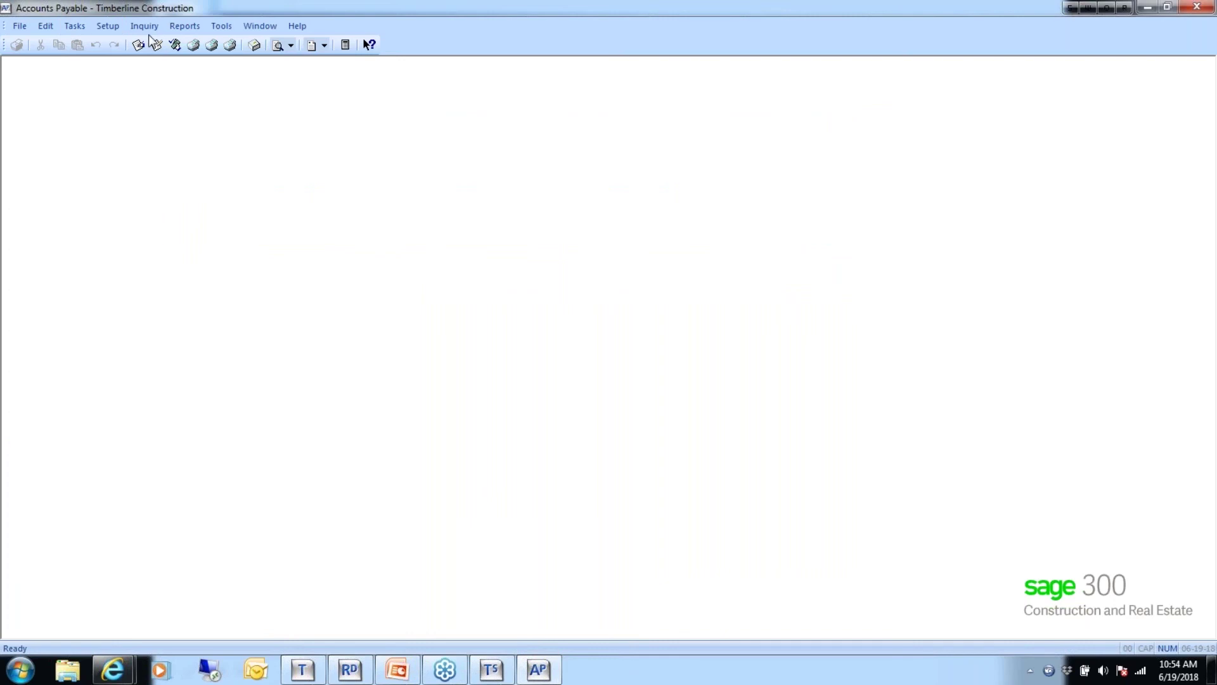
{"action": "left_click", "coordinate": [185, 26]}
{"action": "mouse_move", "coordinate": [211, 223]}
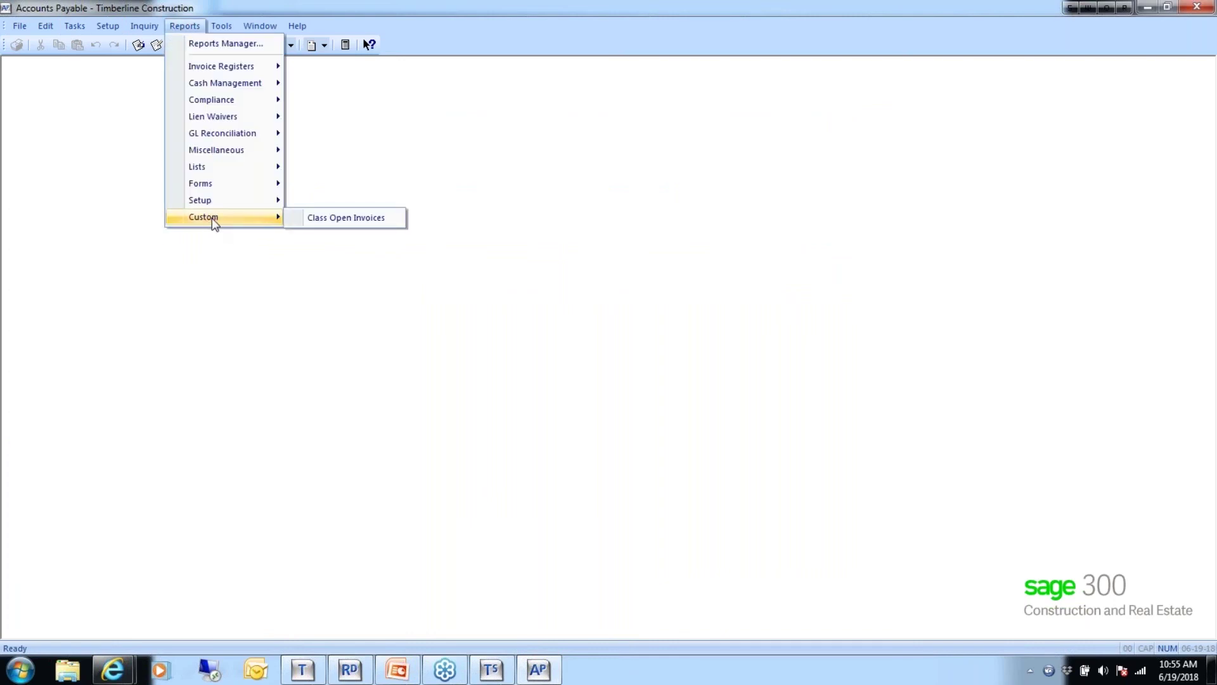
{"action": "left_click", "coordinate": [342, 219]}
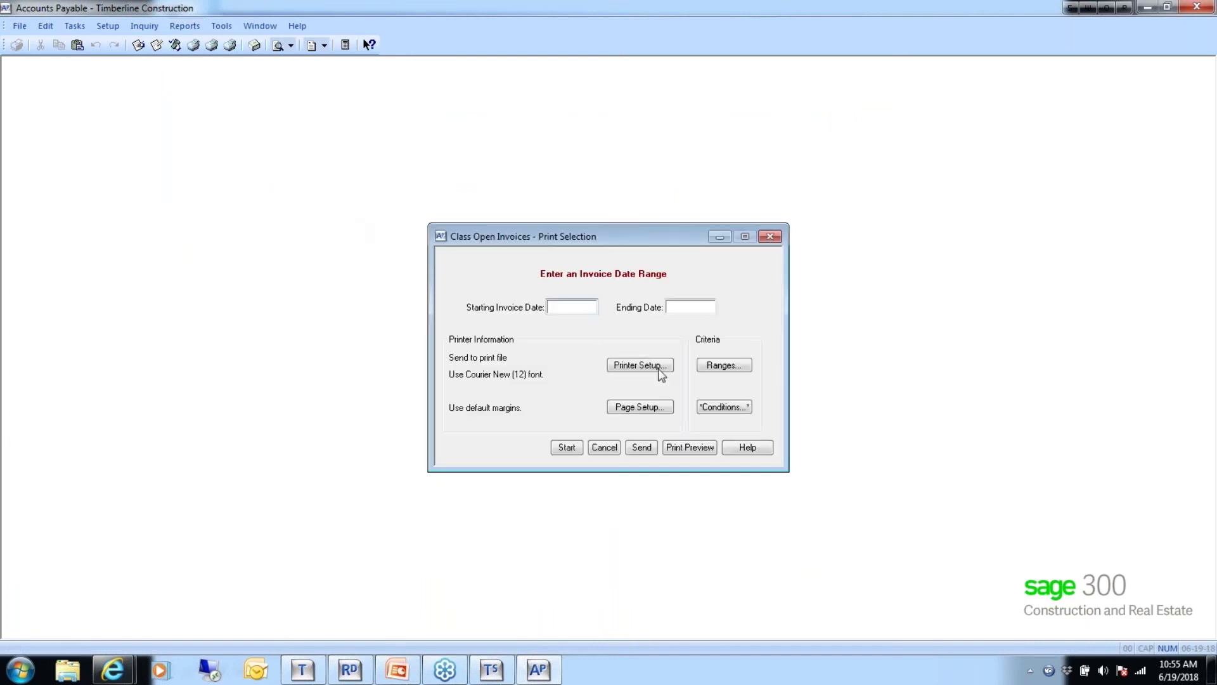
- Set the Class Open Invoices date range from 1-01-2015 to 5-31-2015
{"action": "type", "text": "010115"}
{"action": "key", "text": "Tab"}
{"action": "type", "text": "05"}
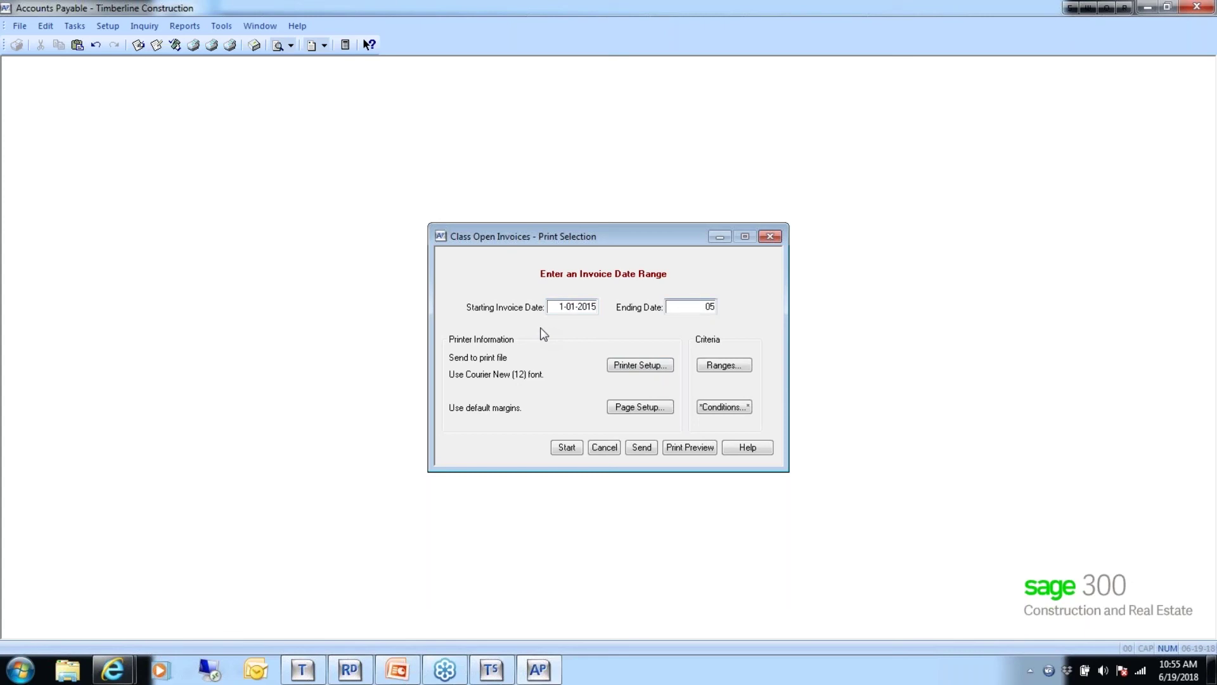
{"action": "type", "text": "3115"}
{"action": "key", "text": "Tab"}
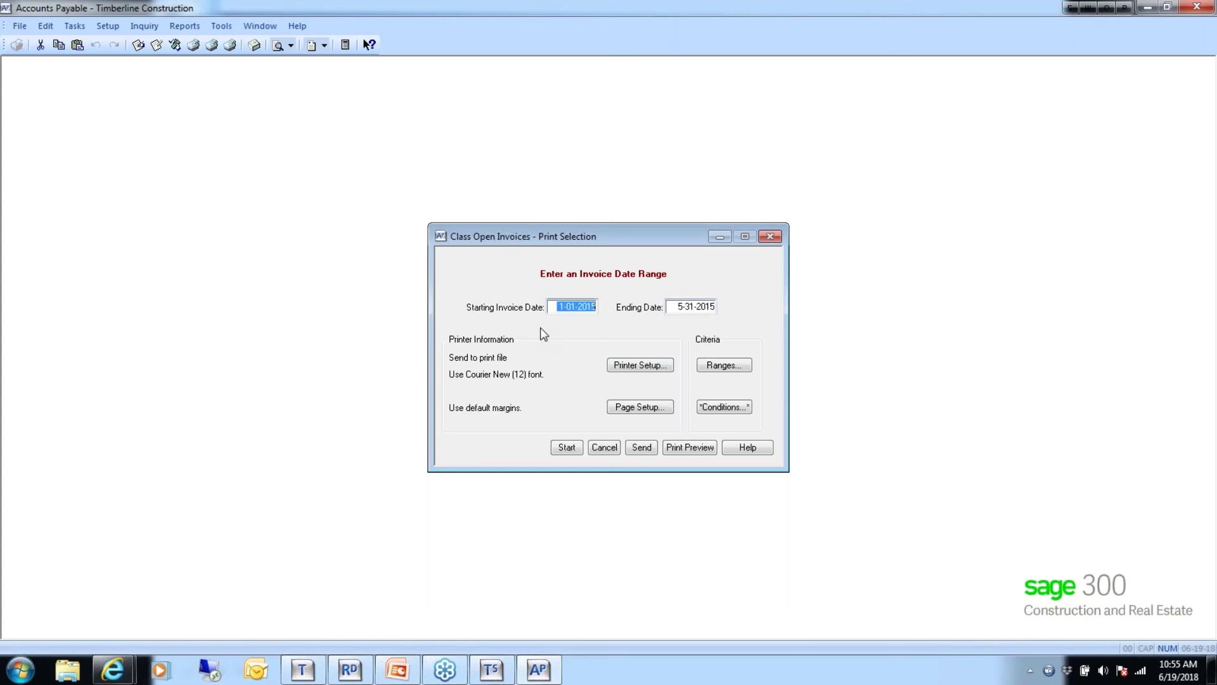
- Preview the Class Open Invoices report enlarged to check its contents, and close the preview and its print selection
{"action": "left_click", "coordinate": [694, 448]}
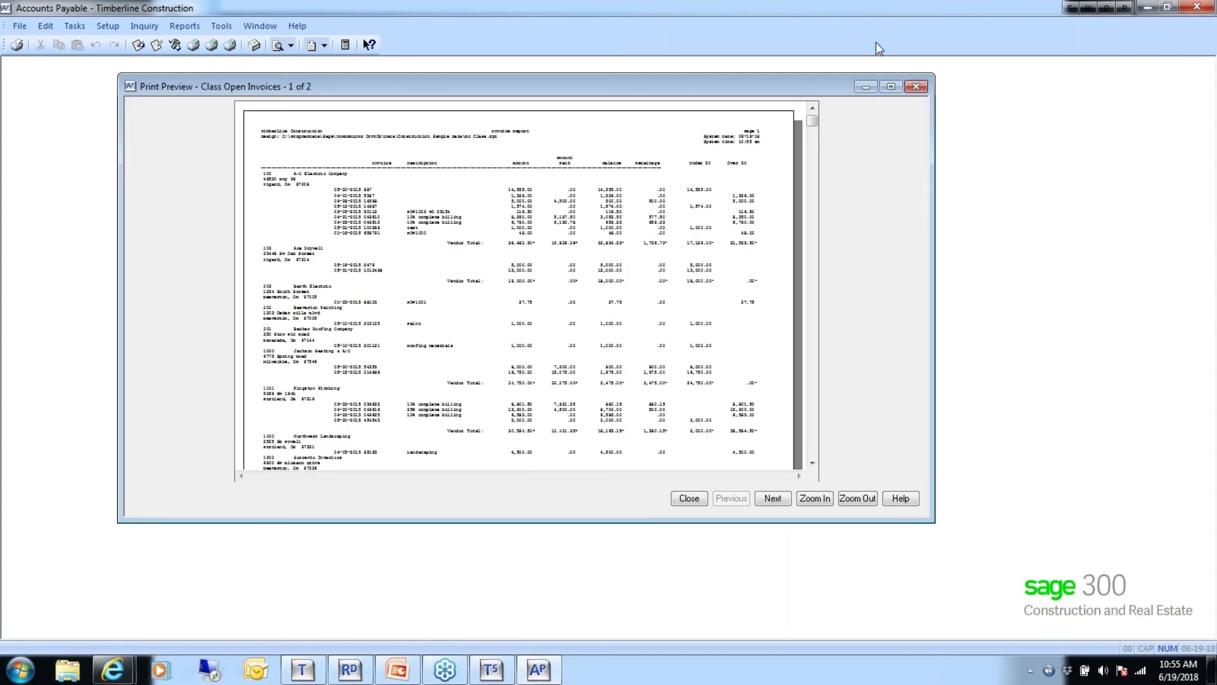
{"action": "left_click", "coordinate": [891, 86]}
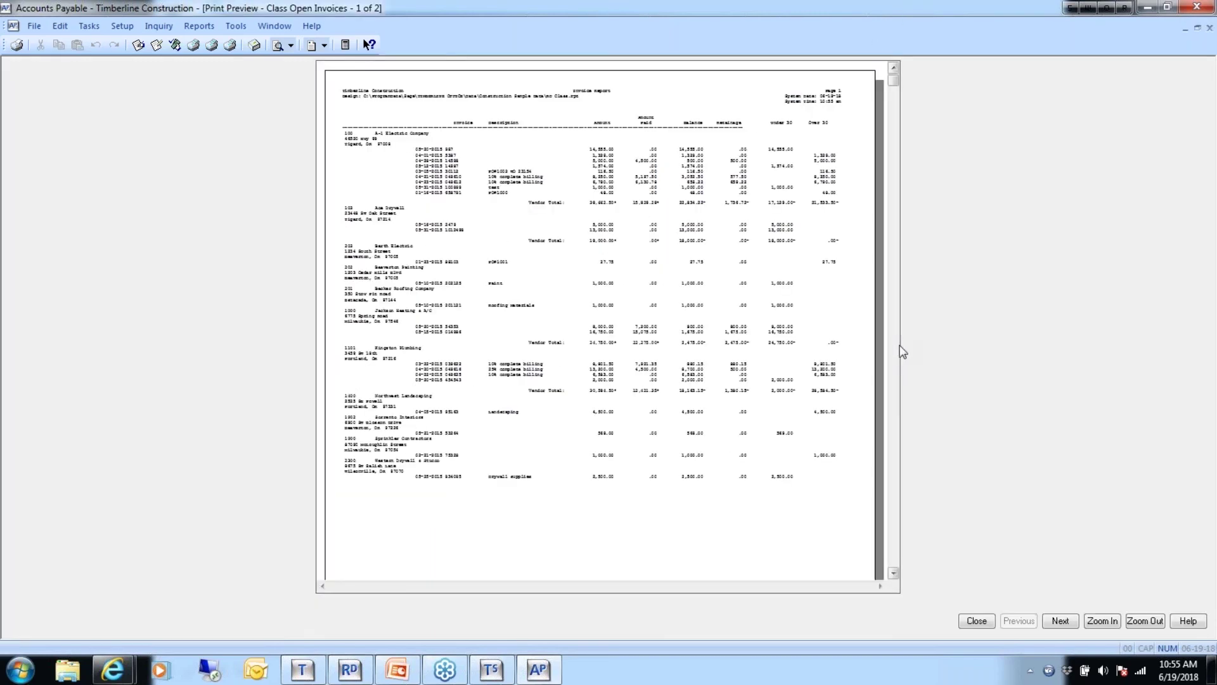
{"action": "left_click", "coordinate": [1103, 621]}
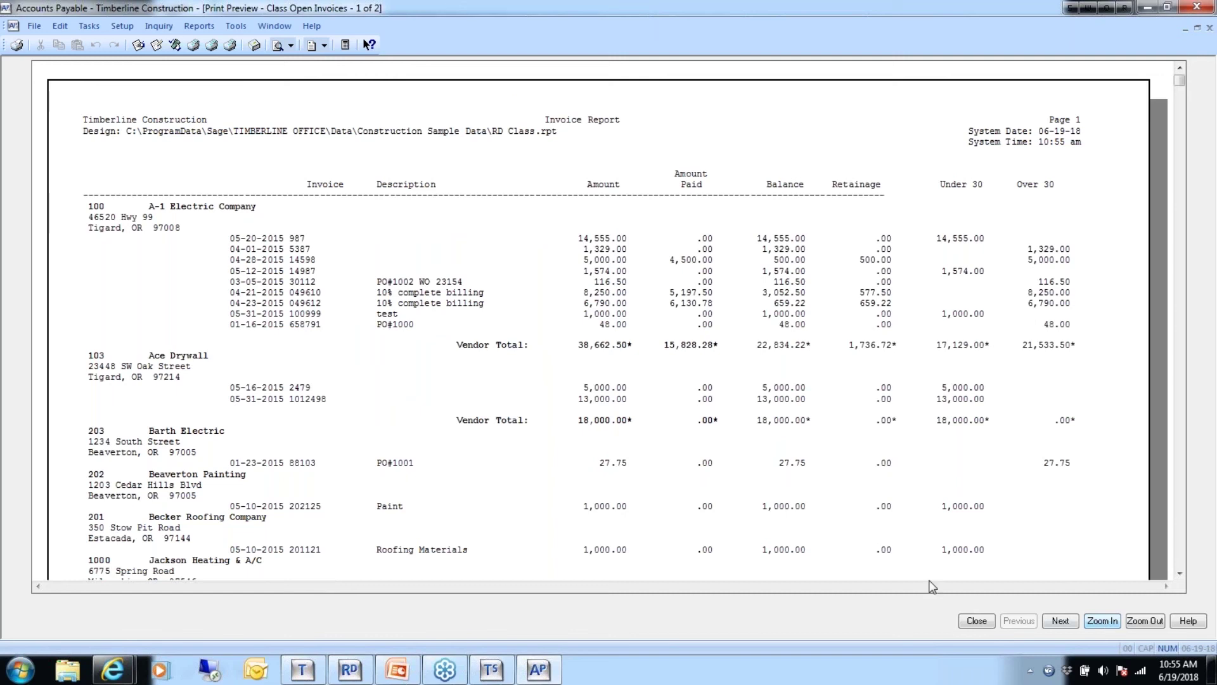
{"action": "left_click", "coordinate": [977, 620]}
{"action": "left_click", "coordinate": [603, 448]}
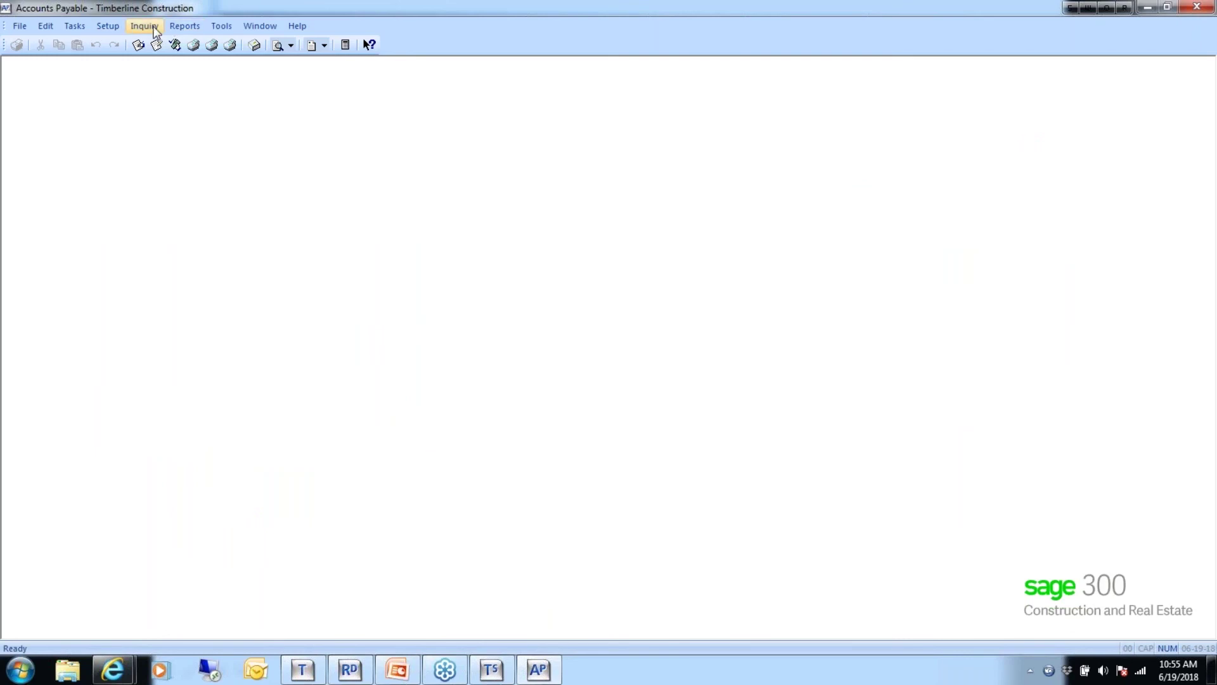
- Open Reports Manager and examine the Cash Management - Cash Requirements report's definition, leaving it without changes
{"action": "left_click", "coordinate": [184, 26]}
{"action": "left_click", "coordinate": [200, 44]}
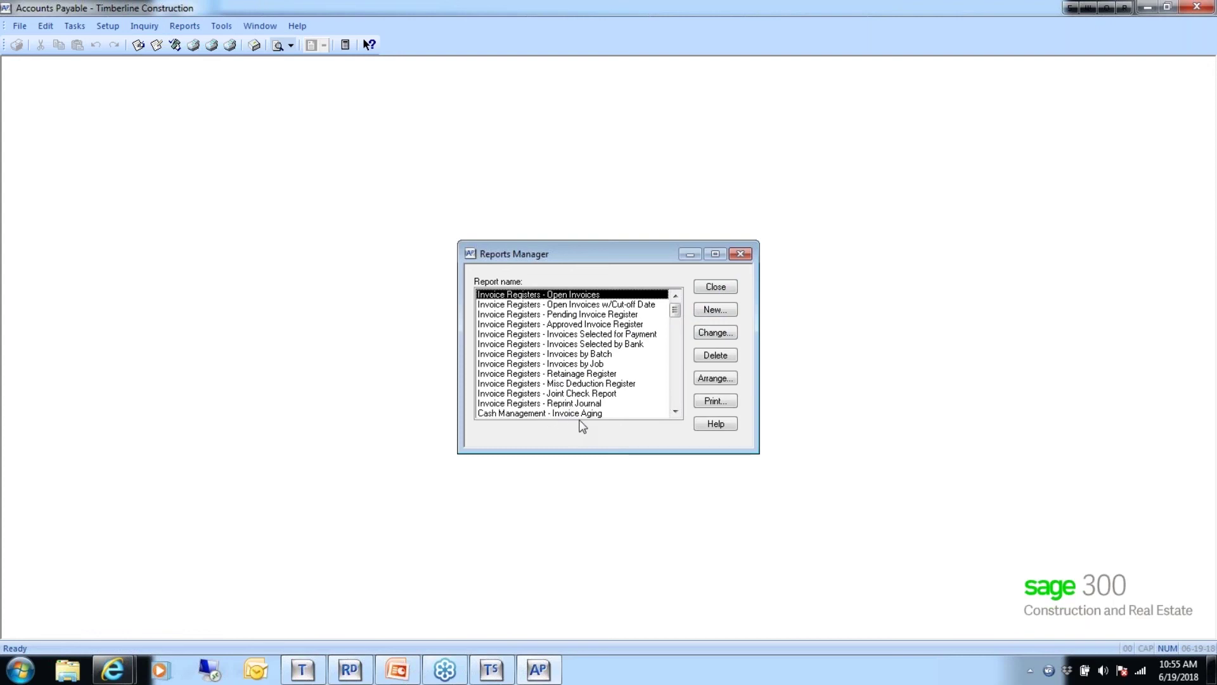
{"action": "left_click", "coordinate": [675, 412]}
{"action": "left_click", "coordinate": [675, 413]}
{"action": "left_click", "coordinate": [561, 346]}
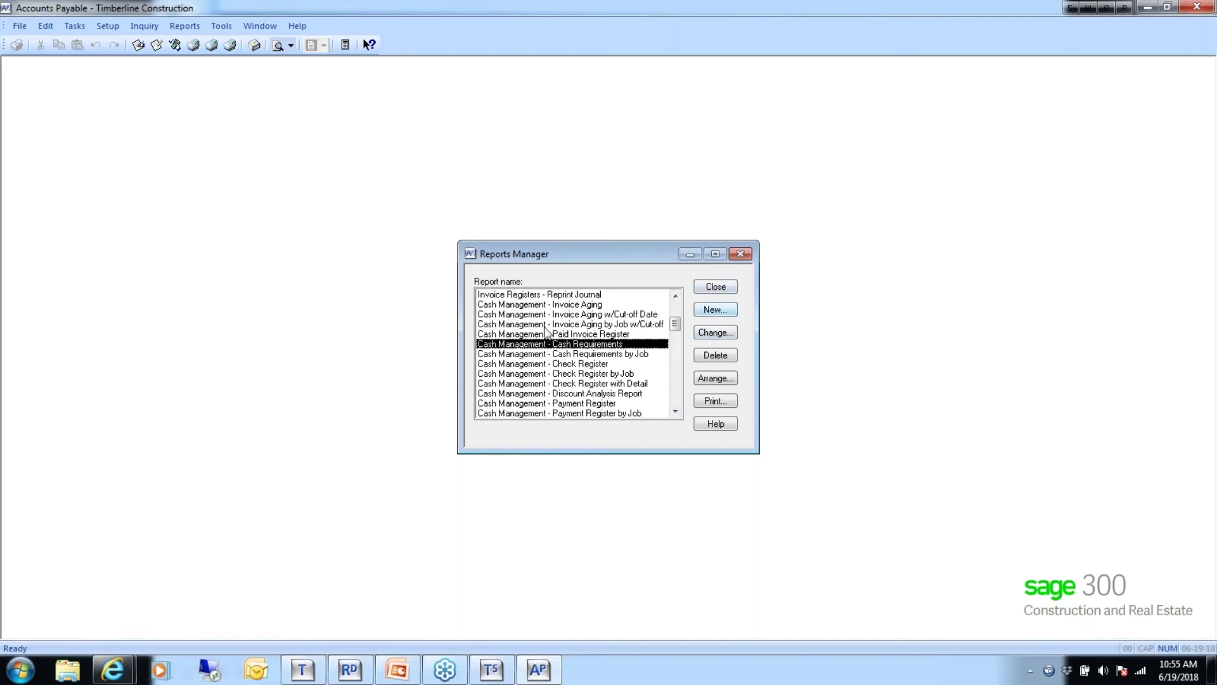
{"action": "left_click", "coordinate": [721, 334]}
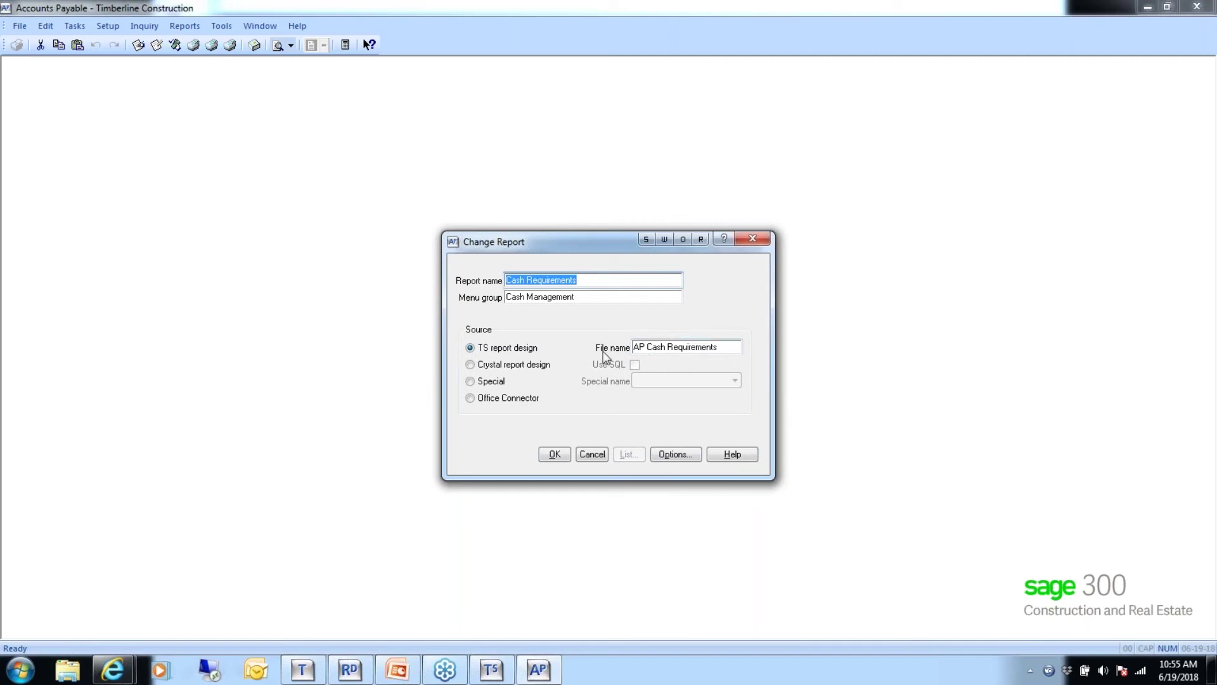
{"action": "left_click", "coordinate": [591, 454]}
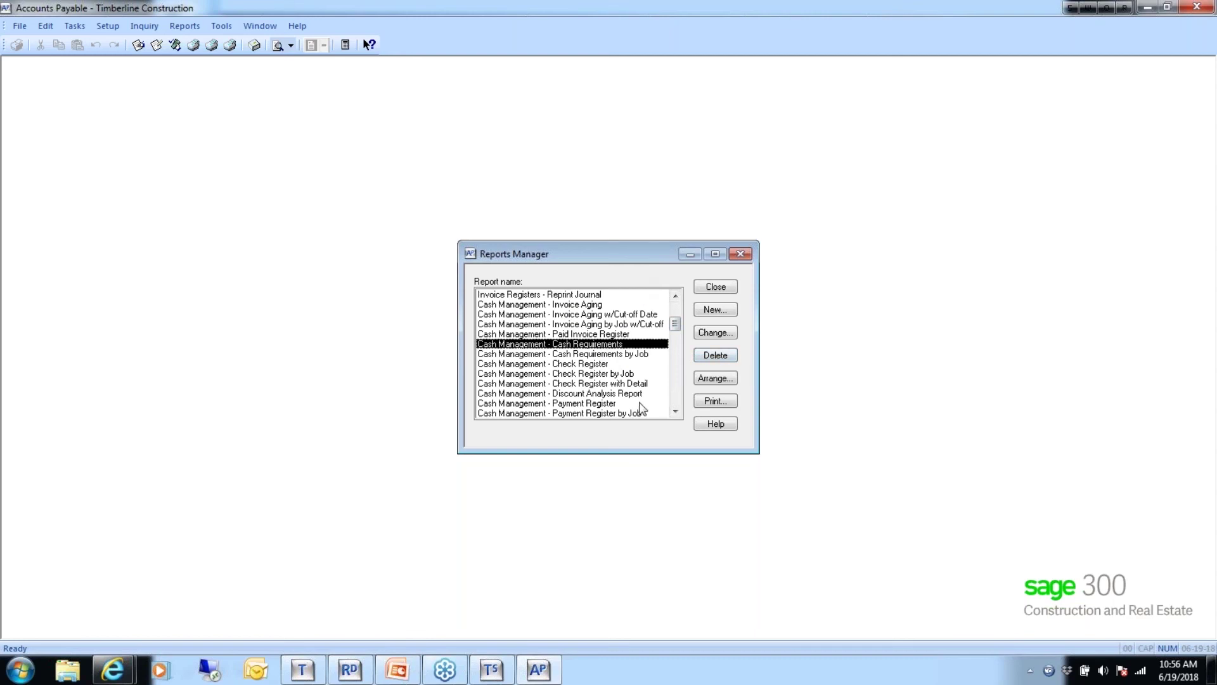
- Arrange the reports menu so Custom - Class Open Invoices sits directly after the Cash Management reports, accept the order and close Reports Manager
{"action": "left_click", "coordinate": [714, 378]}
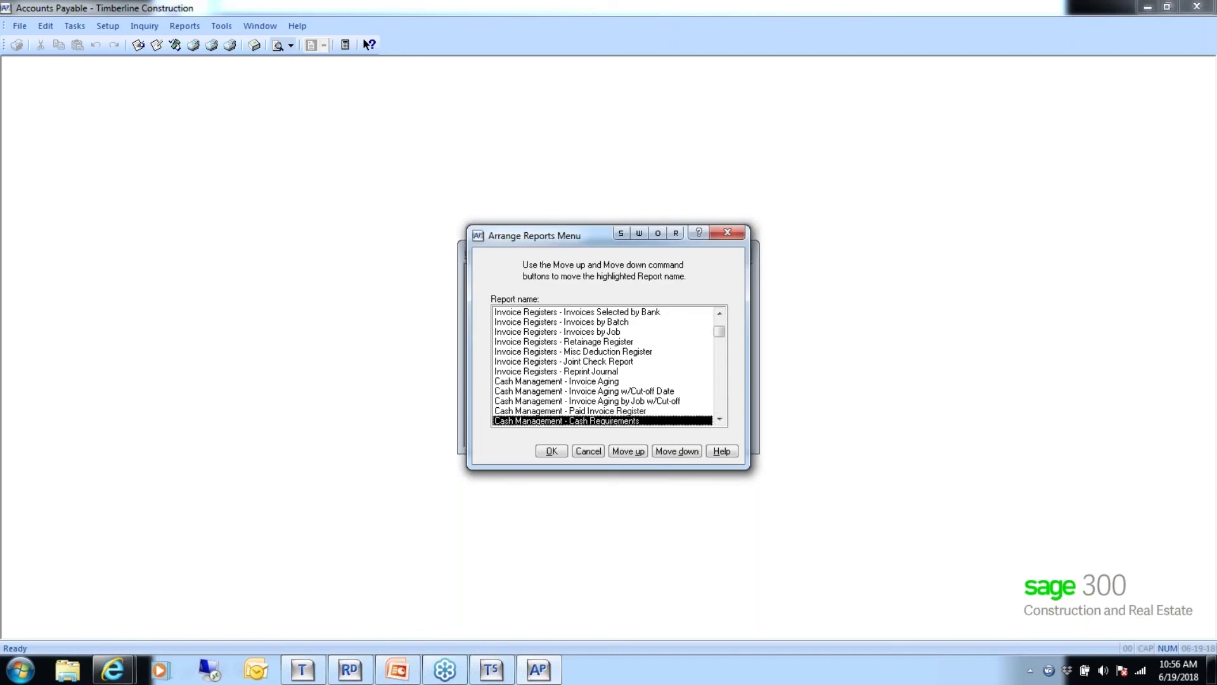
{"action": "left_click_drag", "start_coordinate": [718, 332], "coordinate": [720, 405]}
{"action": "left_click", "coordinate": [555, 420]}
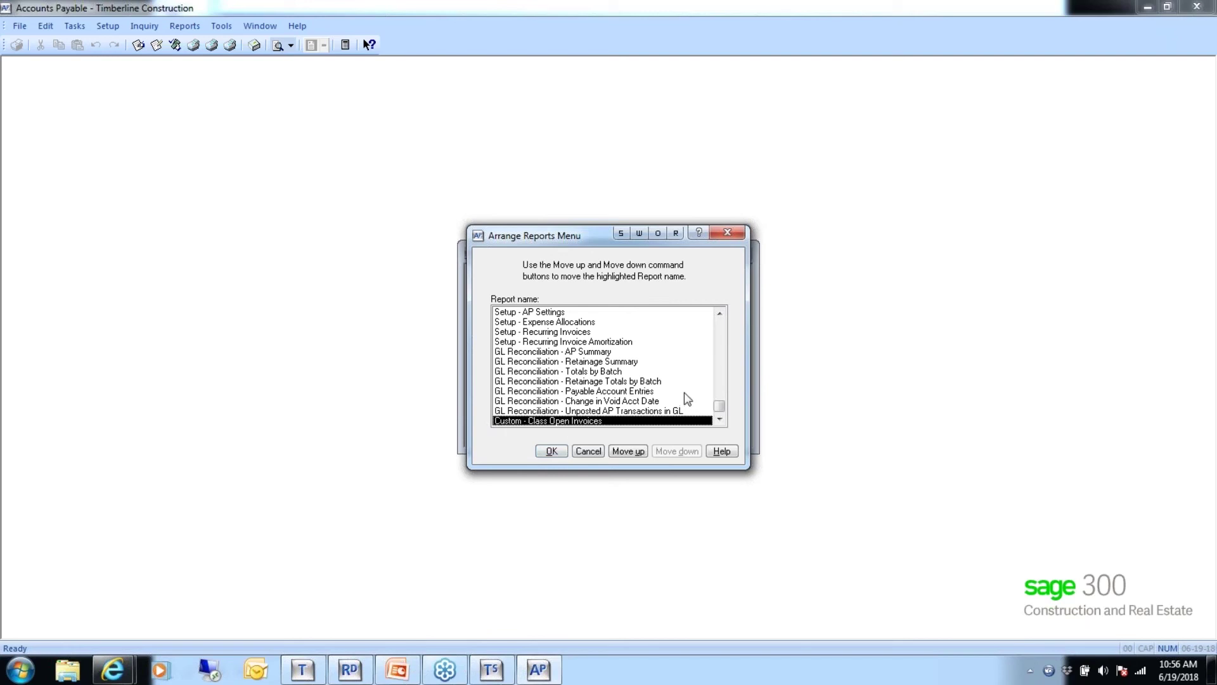
{"action": "left_click", "coordinate": [625, 453]}
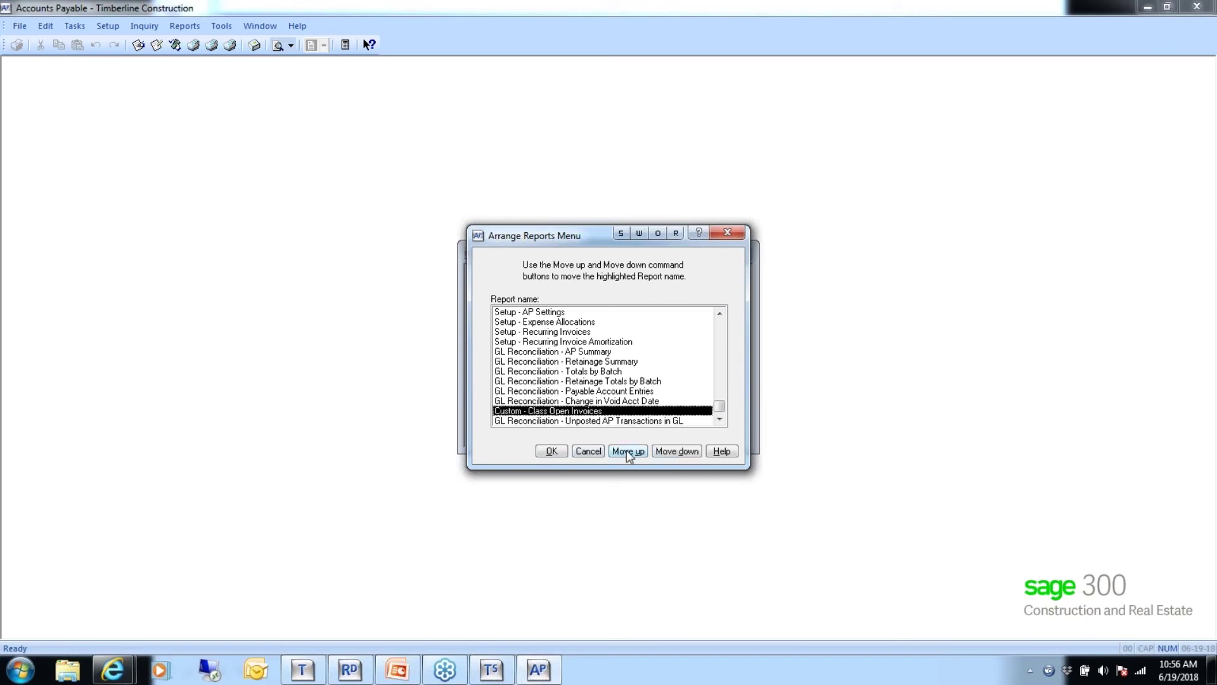
{"action": "left_click", "coordinate": [625, 454]}
{"action": "left_click", "coordinate": [622, 452]}
{"action": "left_click", "coordinate": [622, 451]}
{"action": "left_click", "coordinate": [623, 451]}
{"action": "left_click", "coordinate": [623, 451]}
{"action": "left_click", "coordinate": [622, 452]}
{"action": "left_click", "coordinate": [623, 451]}
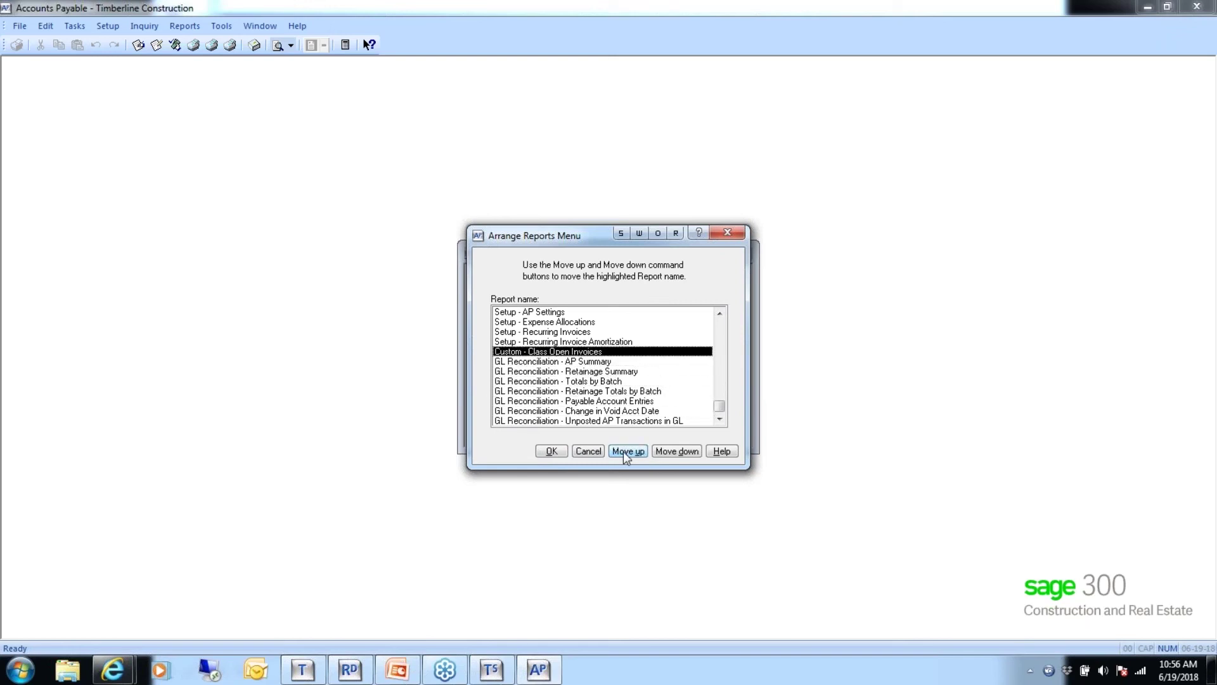
{"action": "left_click", "coordinate": [624, 452]}
{"action": "left_click", "coordinate": [634, 451]}
{"action": "left_click", "coordinate": [636, 452]}
{"action": "left_click", "coordinate": [636, 451]}
{"action": "left_click", "coordinate": [636, 451]}
{"action": "left_click", "coordinate": [635, 451]}
{"action": "left_click", "coordinate": [636, 451]}
{"action": "left_click", "coordinate": [635, 451]}
{"action": "left_click", "coordinate": [636, 451]}
{"action": "left_click", "coordinate": [636, 452]}
{"action": "left_click", "coordinate": [636, 452]}
{"action": "left_click", "coordinate": [635, 452]}
{"action": "left_click", "coordinate": [636, 451]}
{"action": "left_click", "coordinate": [636, 452]}
{"action": "left_click", "coordinate": [636, 452]}
{"action": "left_click", "coordinate": [635, 452]}
{"action": "left_click", "coordinate": [635, 451]}
{"action": "left_click", "coordinate": [635, 449]}
{"action": "left_click", "coordinate": [635, 449]}
{"action": "left_click", "coordinate": [635, 449]}
{"action": "left_click", "coordinate": [636, 448]}
{"action": "left_click", "coordinate": [635, 449]}
{"action": "left_click", "coordinate": [635, 449]}
{"action": "left_click", "coordinate": [636, 451]}
{"action": "left_click", "coordinate": [636, 451]}
{"action": "left_click", "coordinate": [636, 451]}
{"action": "left_click", "coordinate": [636, 451]}
{"action": "left_click", "coordinate": [636, 452]}
{"action": "left_click", "coordinate": [636, 451]}
{"action": "left_click", "coordinate": [635, 451]}
{"action": "left_click", "coordinate": [636, 451]}
{"action": "left_click", "coordinate": [635, 452]}
{"action": "left_click", "coordinate": [635, 452]}
{"action": "left_click", "coordinate": [636, 452]}
{"action": "left_click", "coordinate": [636, 451]}
{"action": "left_click", "coordinate": [636, 451]}
{"action": "left_click", "coordinate": [636, 452]}
{"action": "left_click", "coordinate": [635, 451]}
{"action": "left_click", "coordinate": [636, 452]}
{"action": "left_click", "coordinate": [636, 452]}
{"action": "left_click", "coordinate": [635, 451]}
{"action": "left_click", "coordinate": [636, 451]}
{"action": "left_click", "coordinate": [636, 451]}
{"action": "left_click", "coordinate": [636, 451]}
{"action": "left_click", "coordinate": [635, 452]}
{"action": "left_click", "coordinate": [636, 451]}
{"action": "left_click", "coordinate": [636, 451]}
{"action": "left_click", "coordinate": [636, 451]}
{"action": "left_click", "coordinate": [636, 452]}
{"action": "left_click", "coordinate": [636, 451]}
{"action": "left_click", "coordinate": [636, 452]}
{"action": "left_click", "coordinate": [636, 451]}
{"action": "left_click", "coordinate": [636, 451]}
{"action": "left_click", "coordinate": [635, 451]}
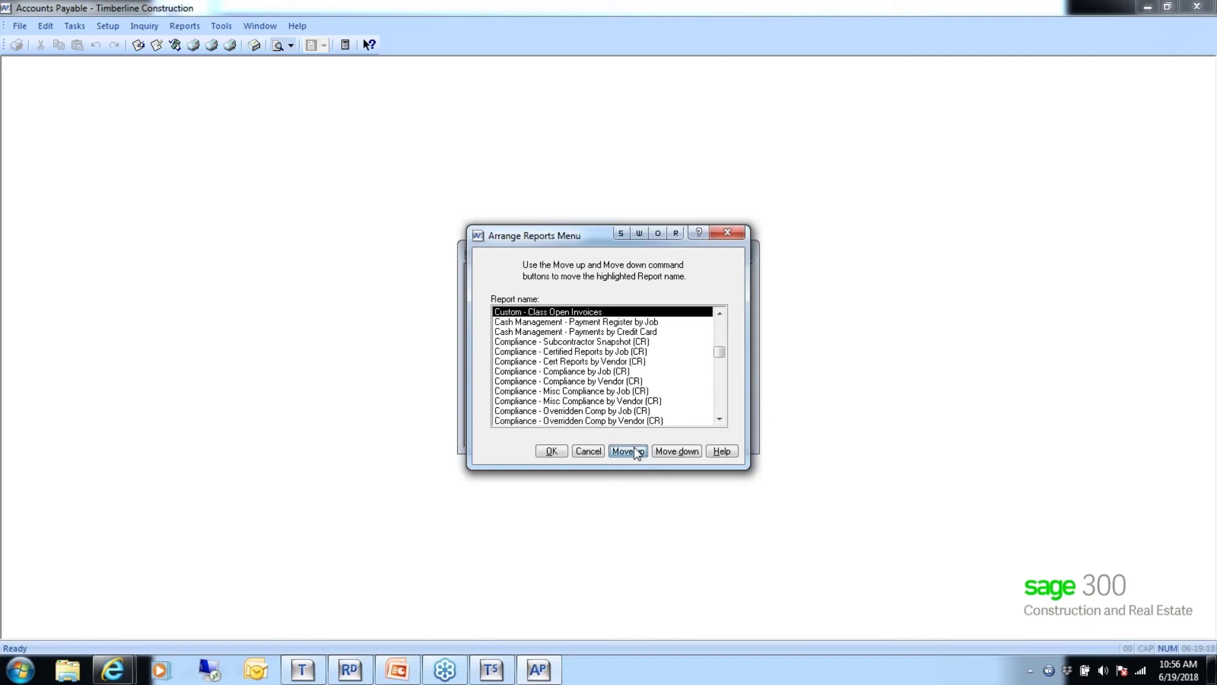
{"action": "left_click", "coordinate": [674, 452]}
{"action": "left_click", "coordinate": [673, 452]}
{"action": "left_click", "coordinate": [673, 452]}
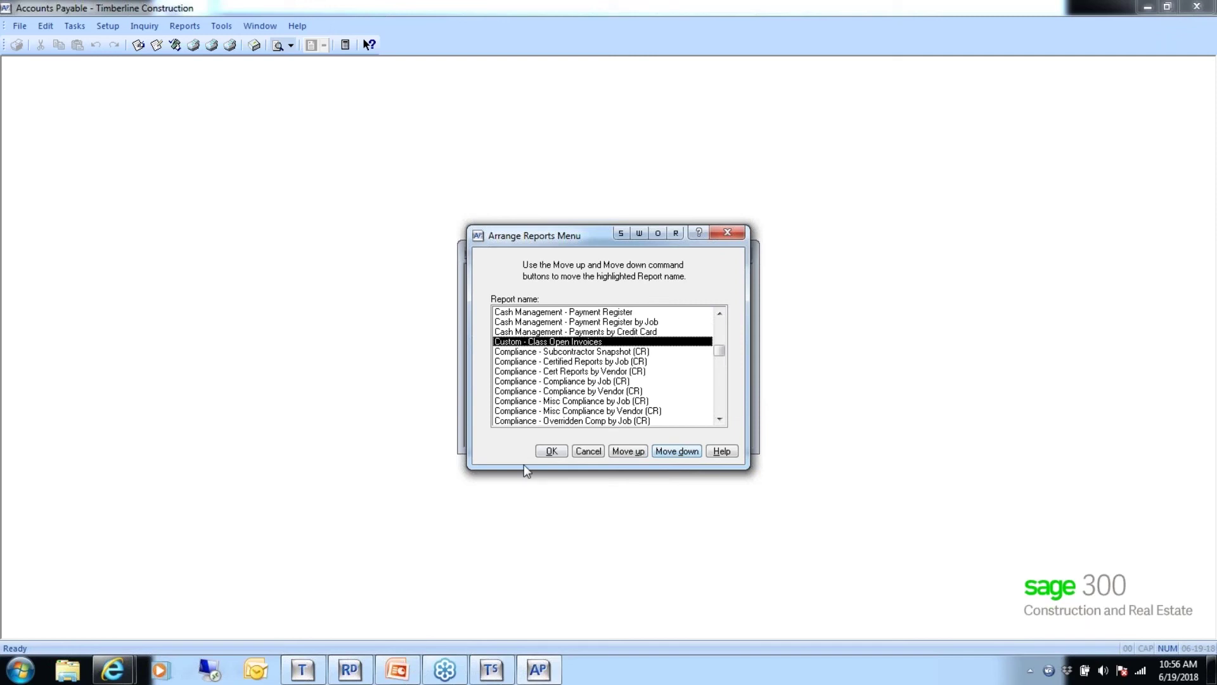
{"action": "left_click", "coordinate": [551, 451]}
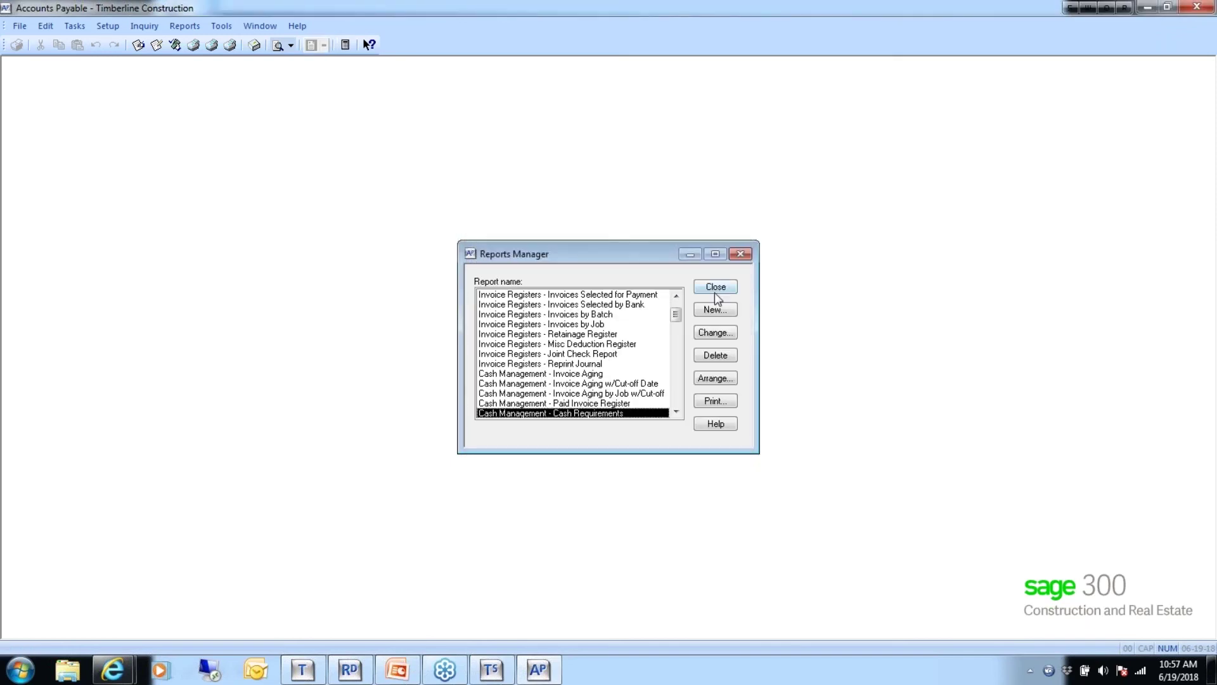
{"action": "left_click", "coordinate": [715, 295]}
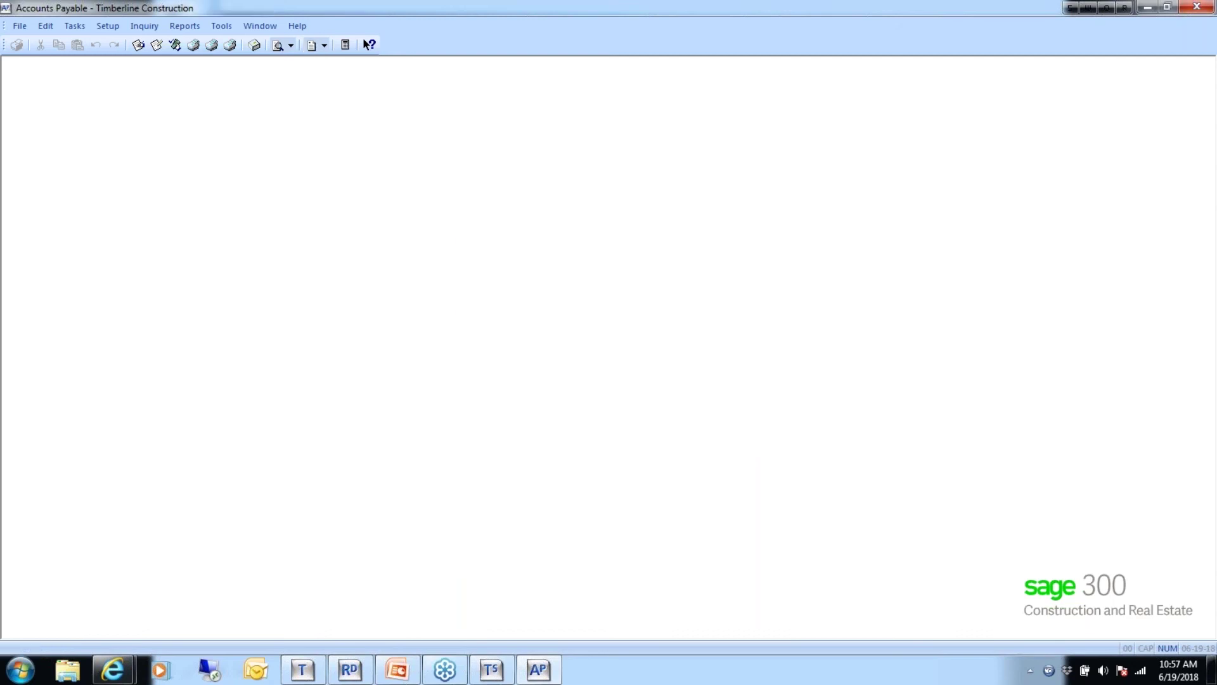
- Check the order of the Accounts Payable report groups and the contents of the Custom group
{"action": "left_click", "coordinate": [184, 25]}
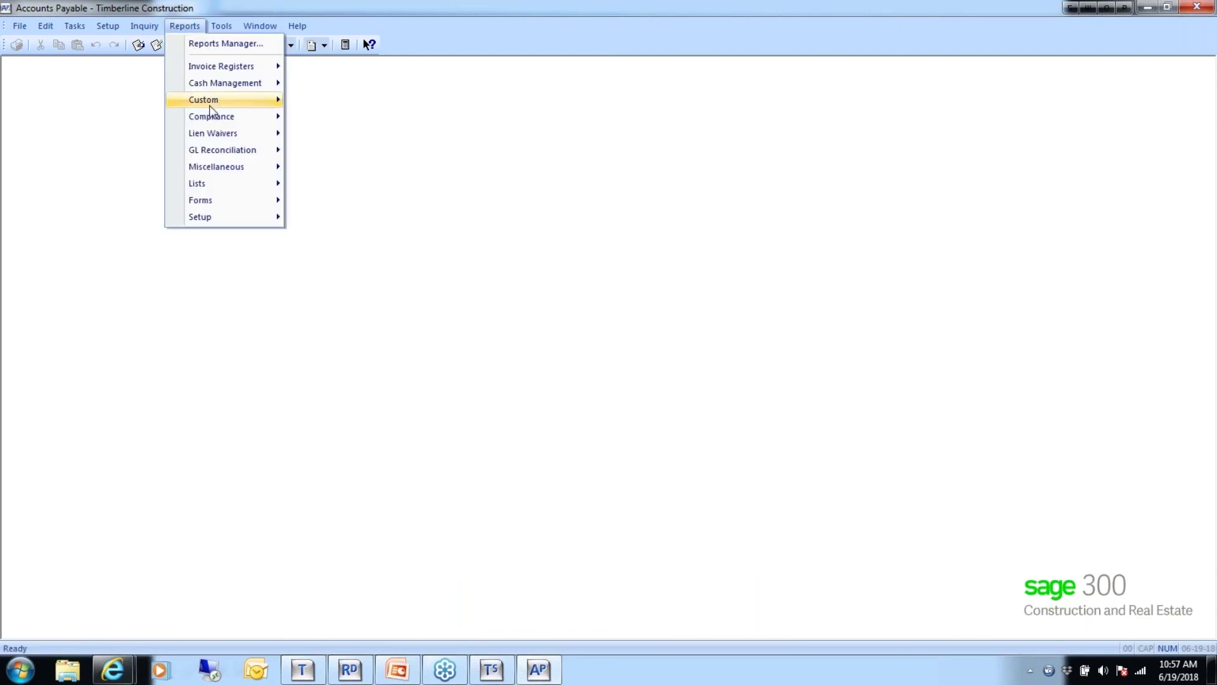
{"action": "mouse_move", "coordinate": [217, 223]}
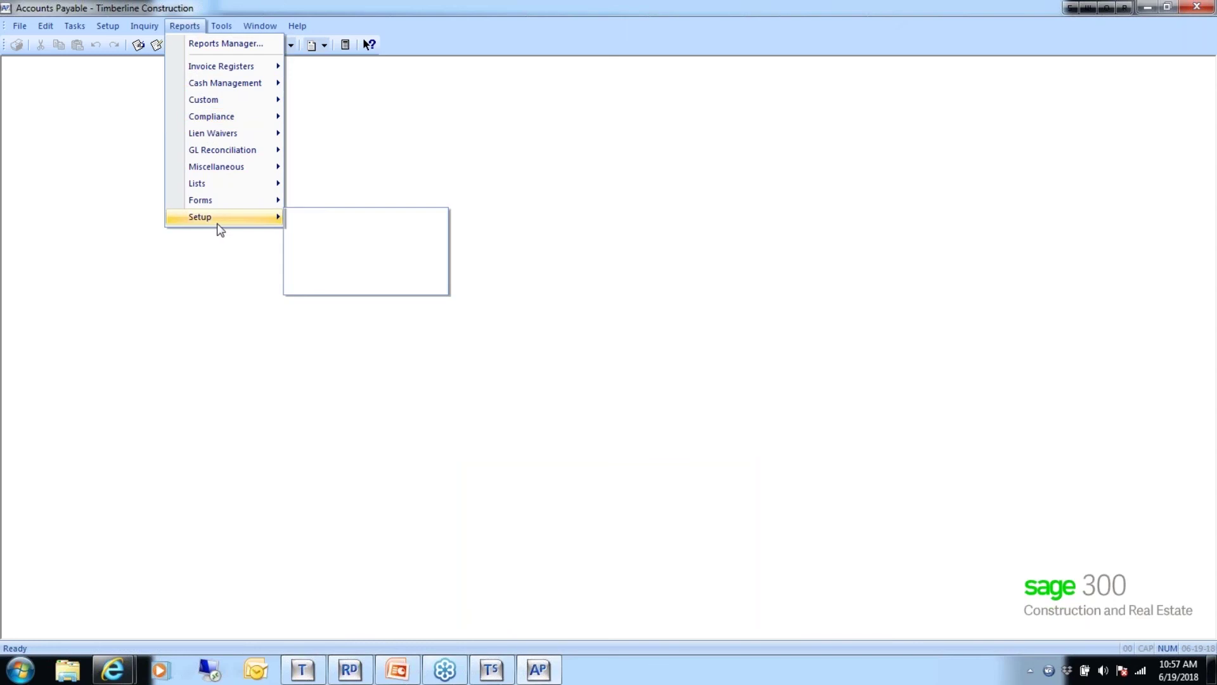
{"action": "mouse_move", "coordinate": [223, 99]}
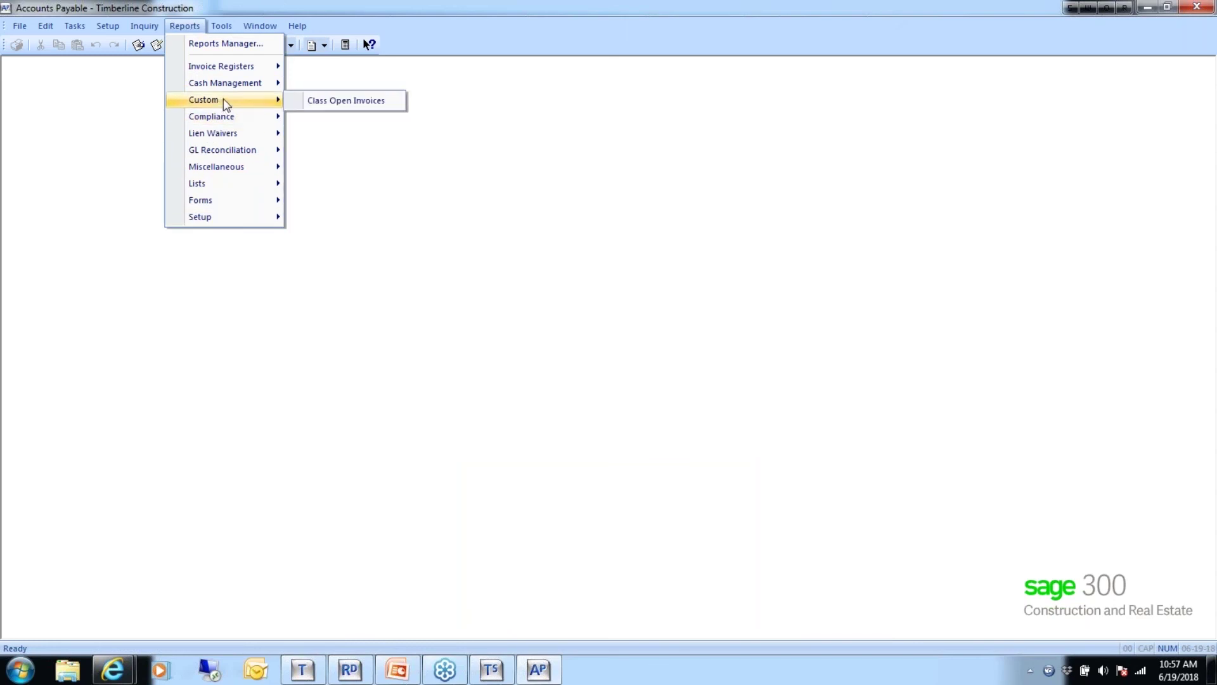
{"action": "mouse_move", "coordinate": [242, 67]}
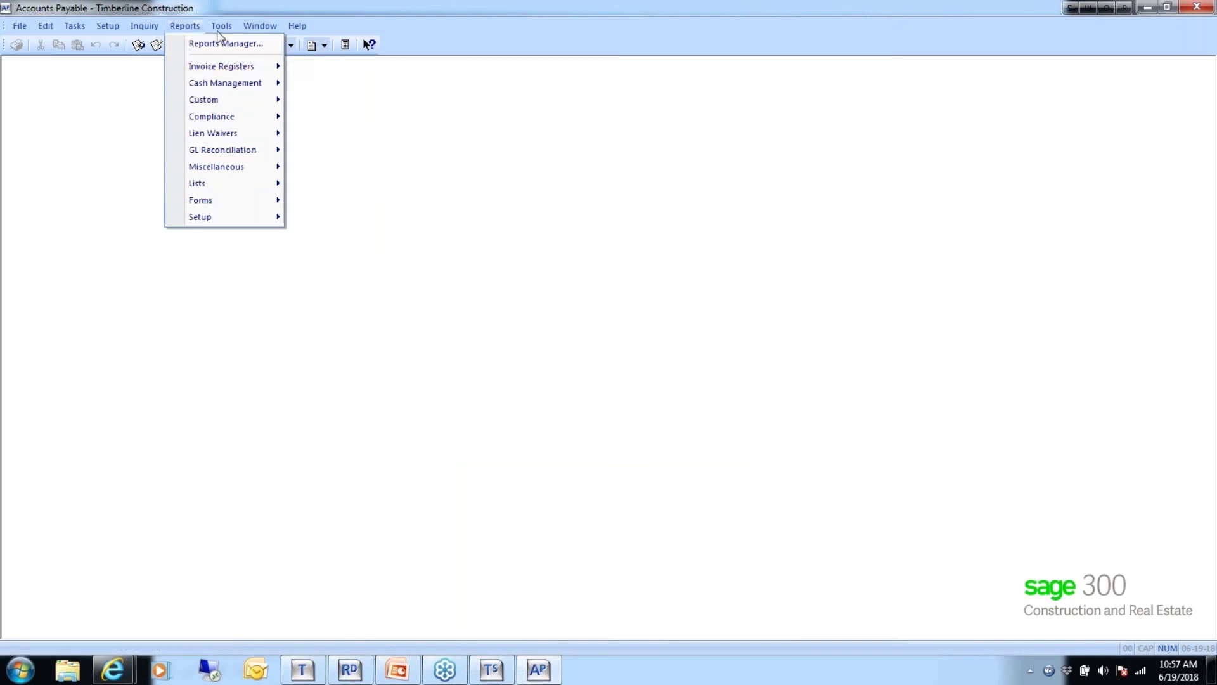
- Preview the Reports Manager listing of report titles and design names, and close the preview and Reports Manager
{"action": "left_click", "coordinate": [178, 45]}
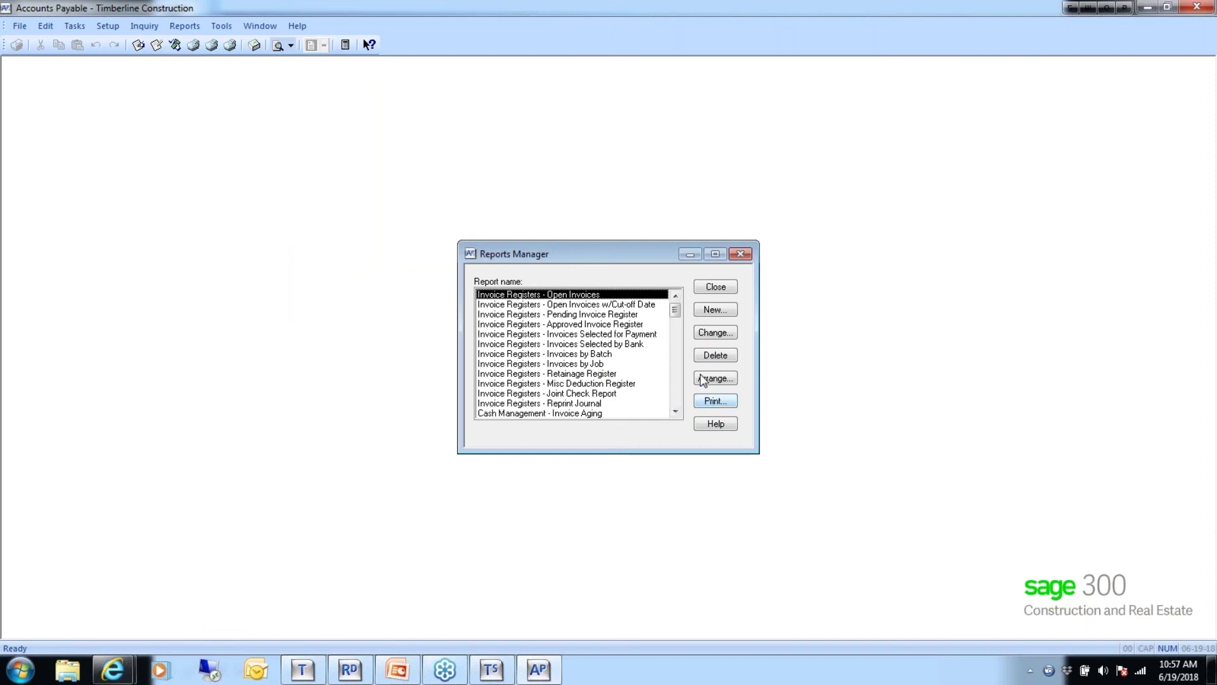
{"action": "left_click", "coordinate": [714, 402]}
{"action": "left_click", "coordinate": [668, 398]}
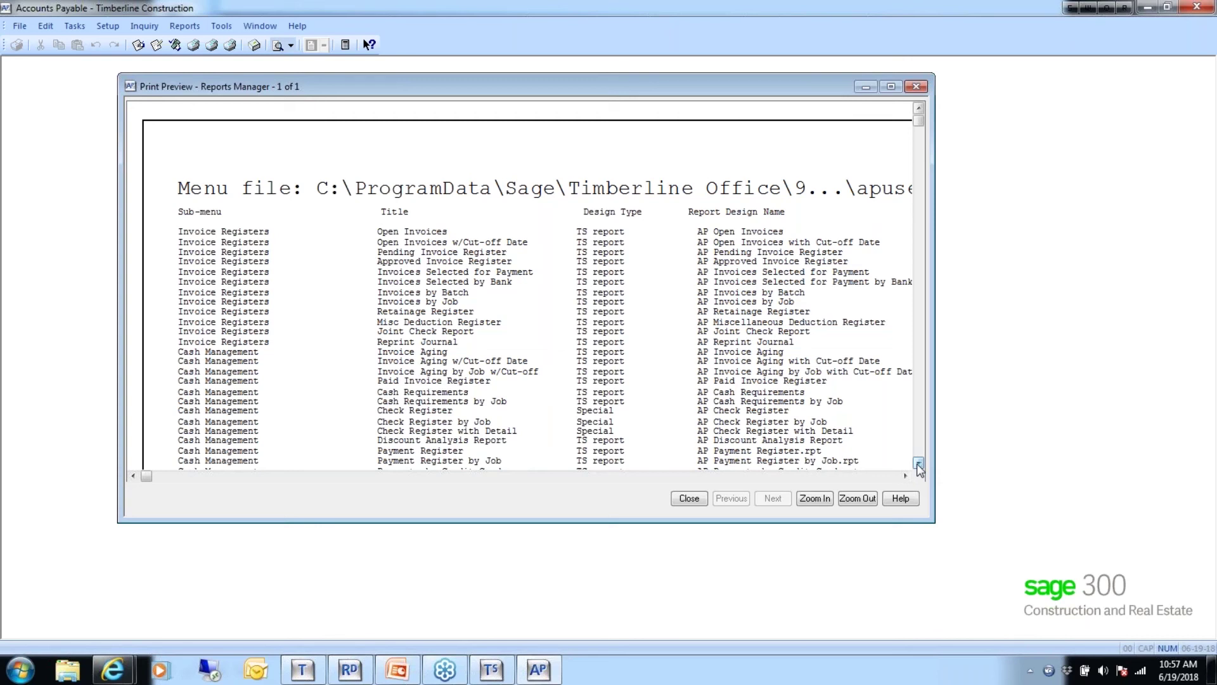
{"action": "left_click", "coordinate": [687, 499]}
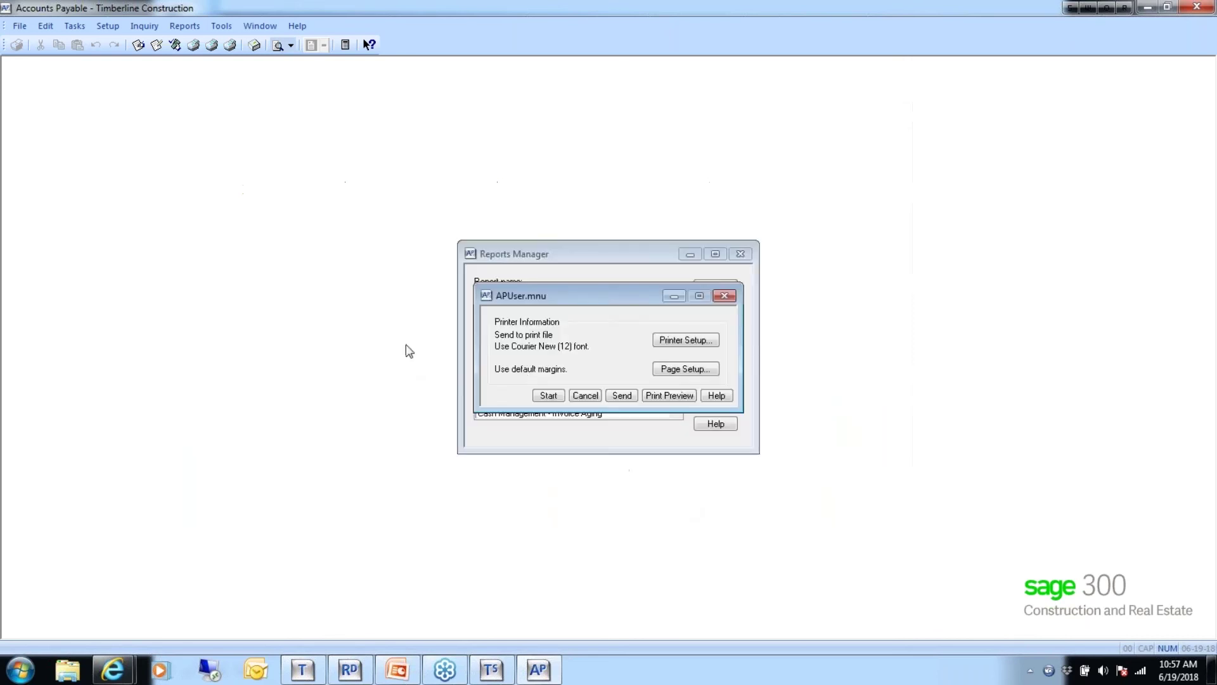
{"action": "left_click", "coordinate": [580, 397]}
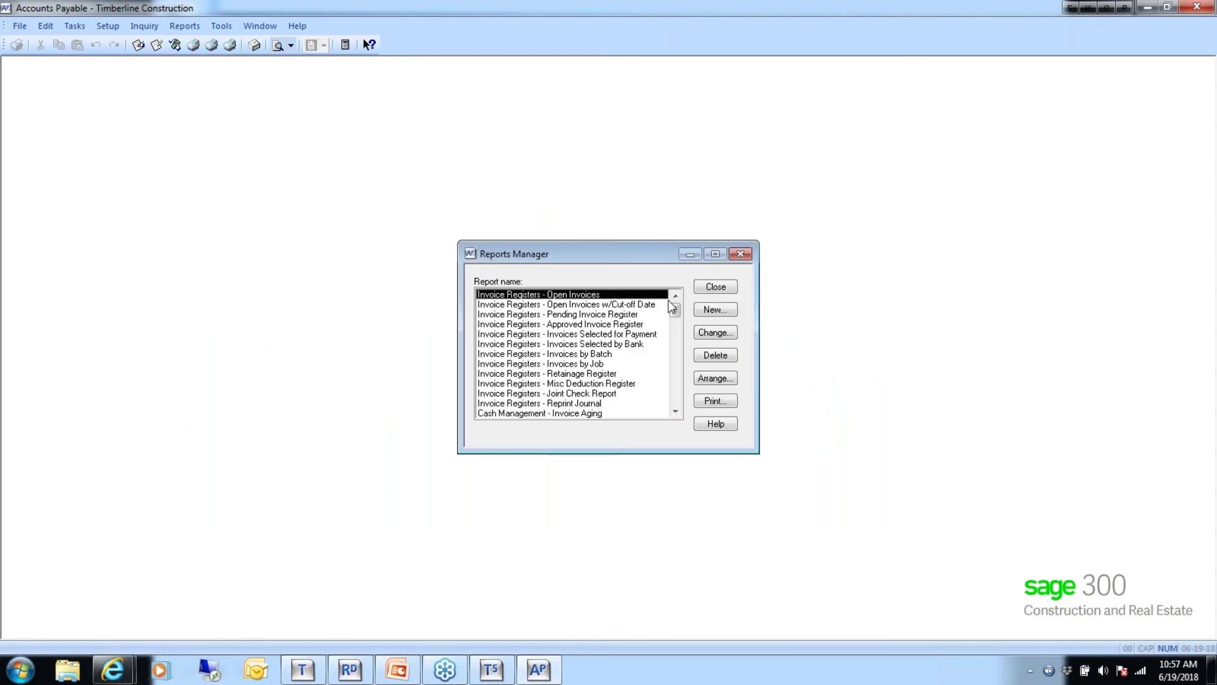
{"action": "left_click", "coordinate": [711, 290]}
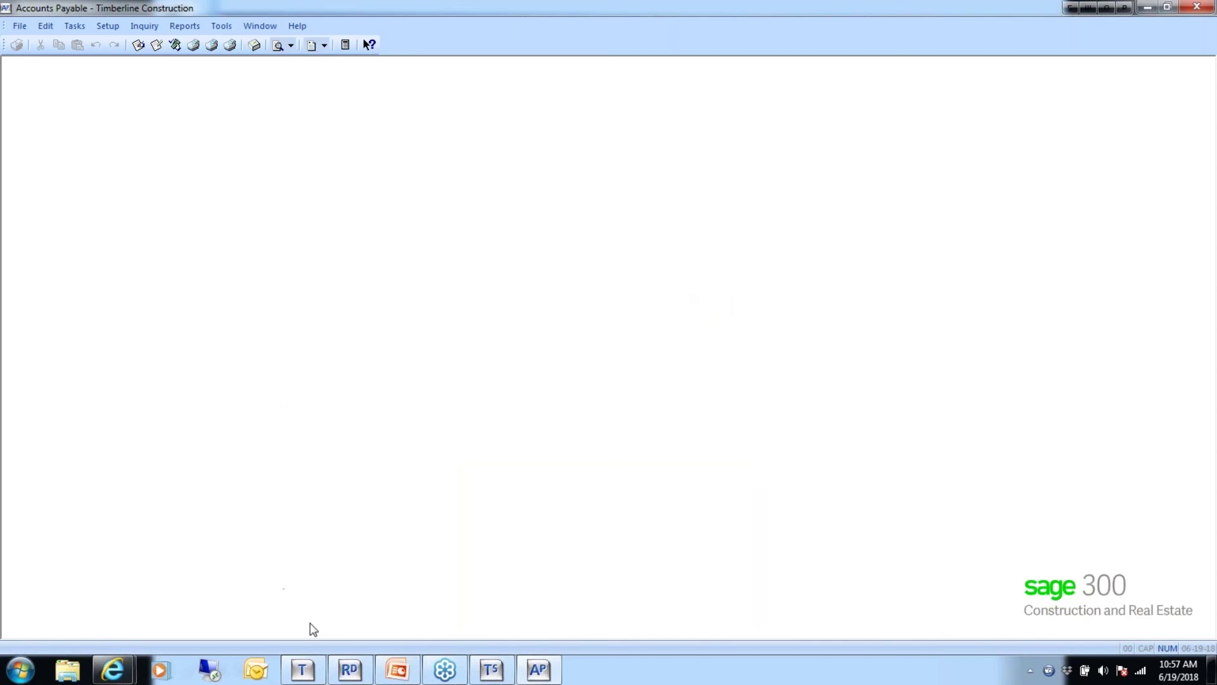
- Switch to Report Designer and reopen the recently used RD Class design
{"action": "left_click", "coordinate": [348, 671]}
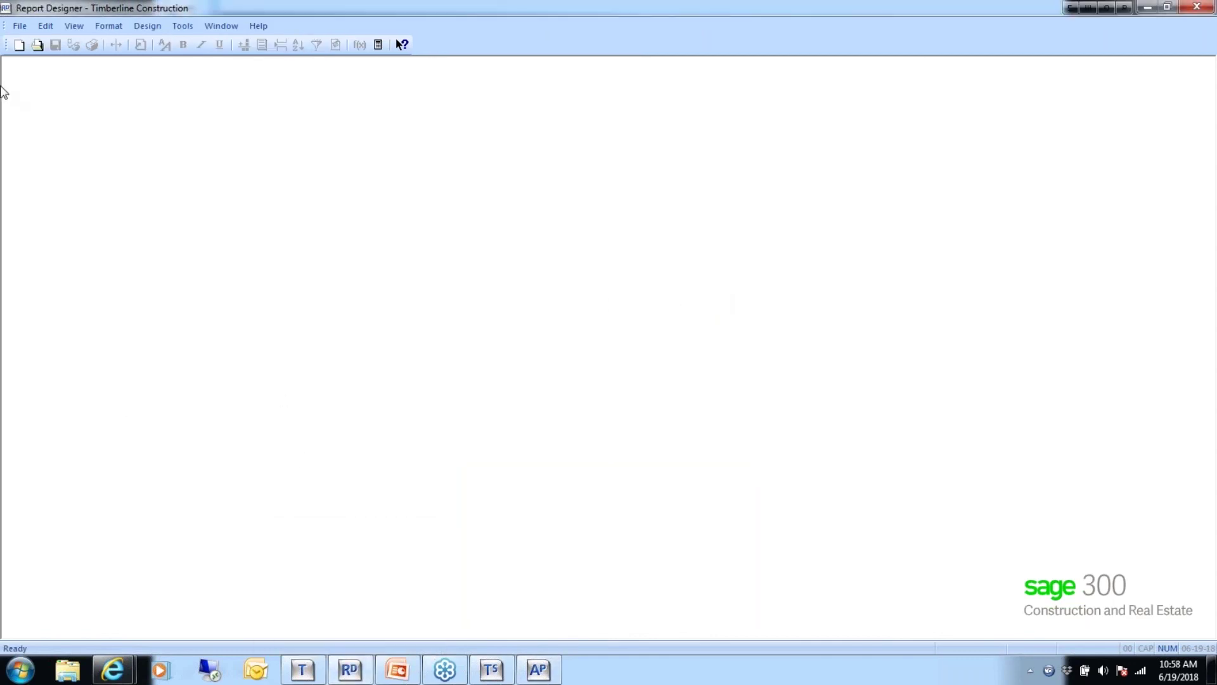
{"action": "left_click", "coordinate": [20, 26]}
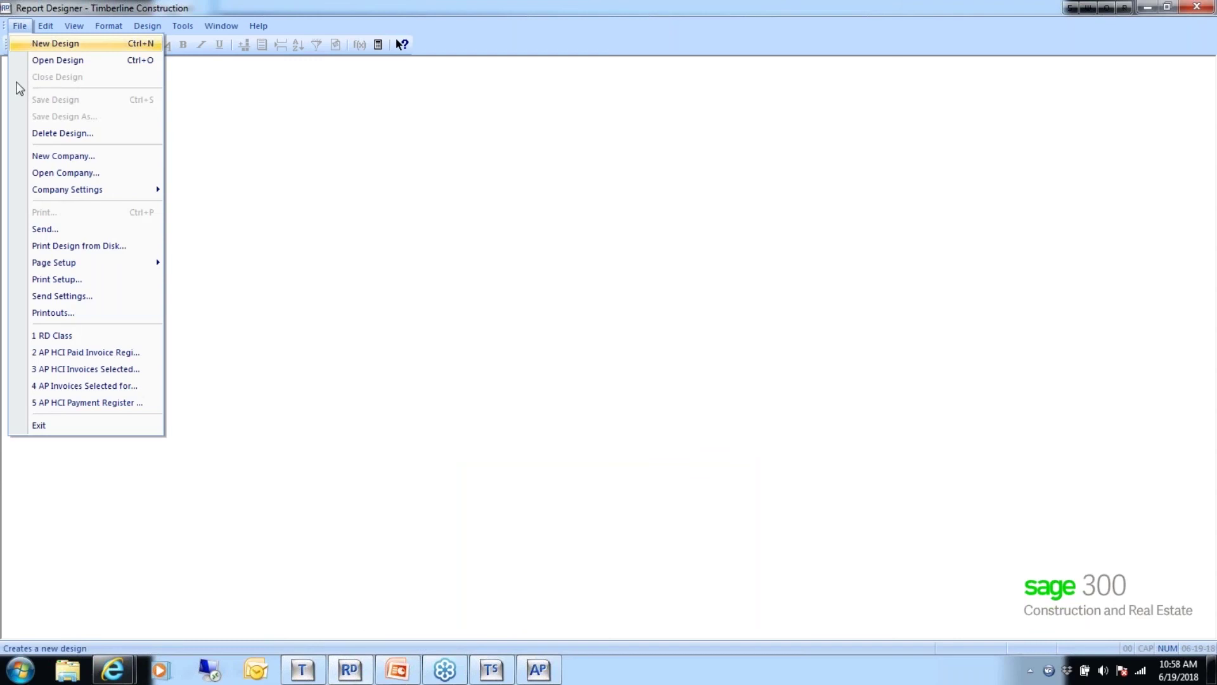
{"action": "left_click", "coordinate": [67, 339]}
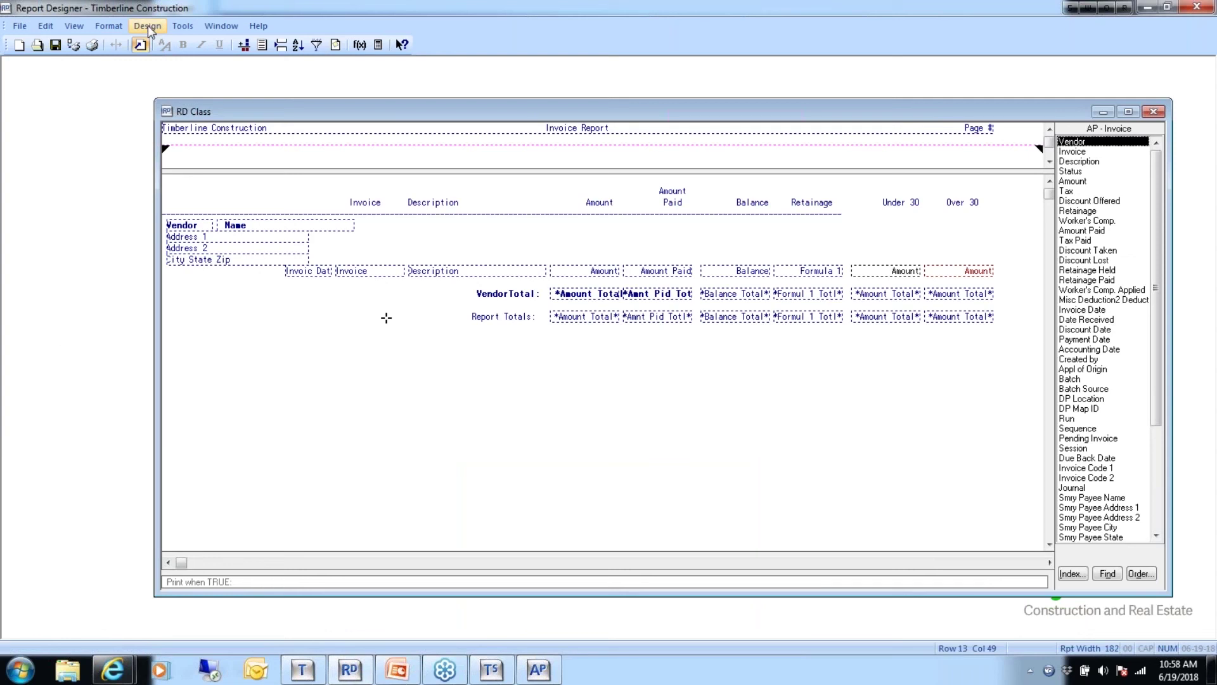
- Examine the Design Security options for the RD Class design and leave them without setting any restriction
{"action": "left_click", "coordinate": [181, 27]}
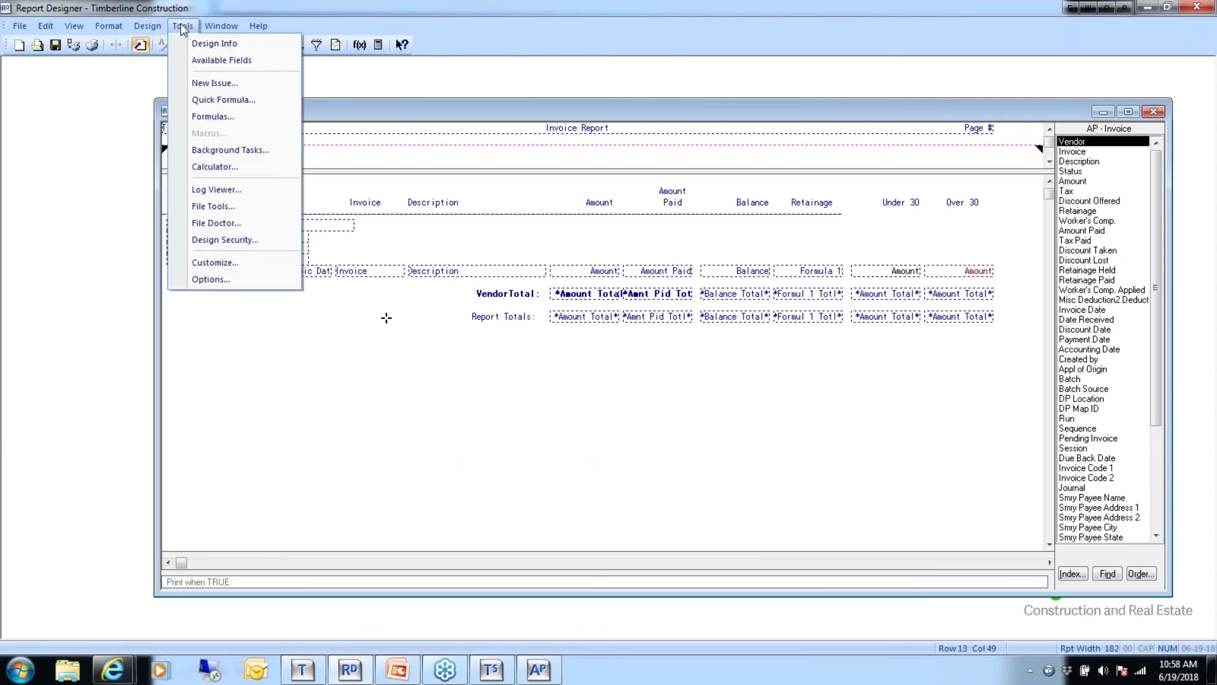
{"action": "left_click", "coordinate": [240, 241]}
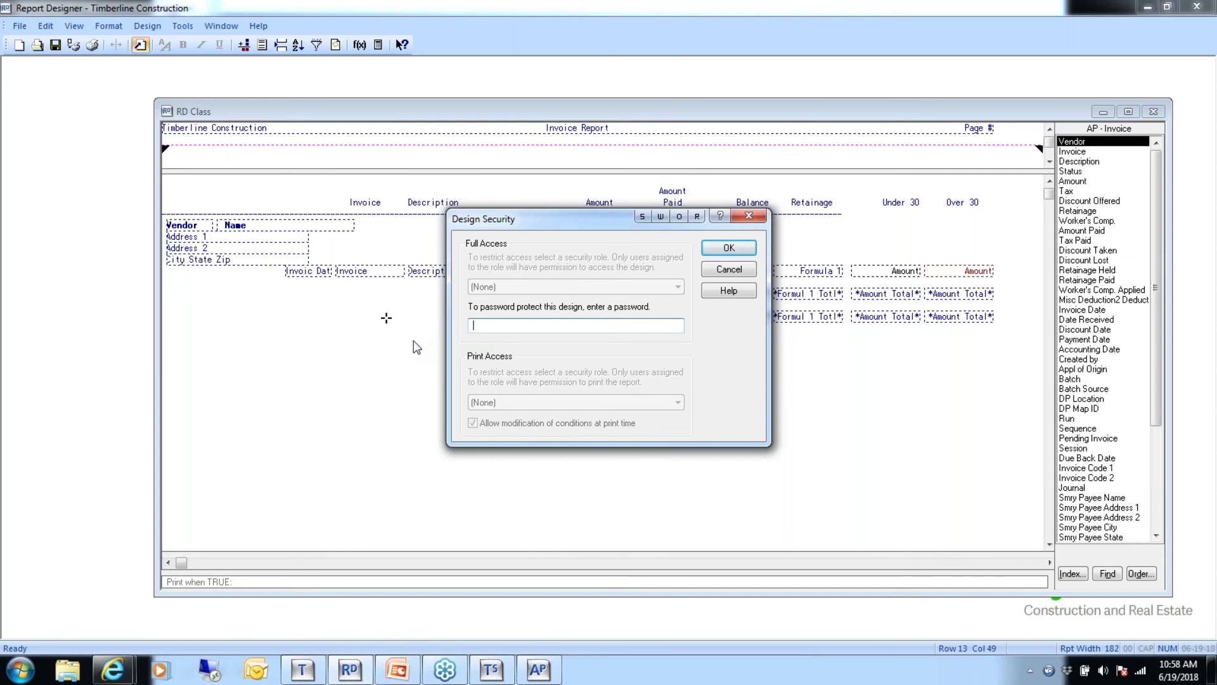
{"action": "left_click", "coordinate": [723, 270]}
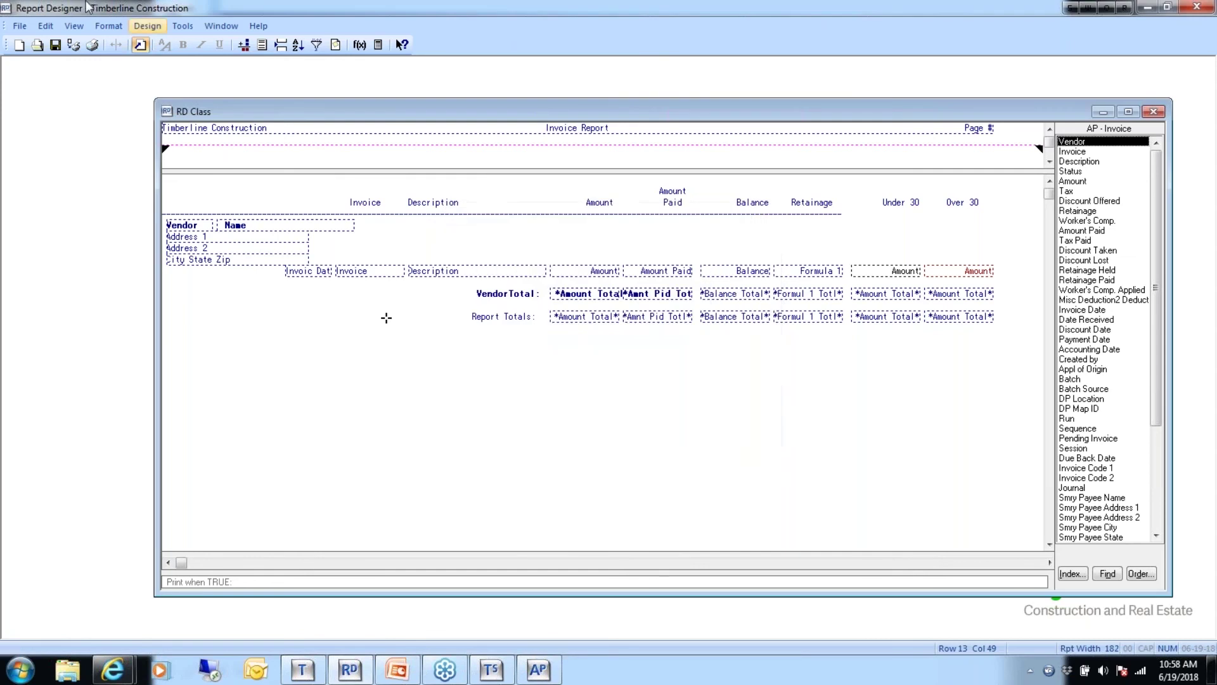
- Fill in the RD Class design notes with the author's name and the description "Class Report", leaving the comments blank
{"action": "left_click", "coordinate": [182, 28]}
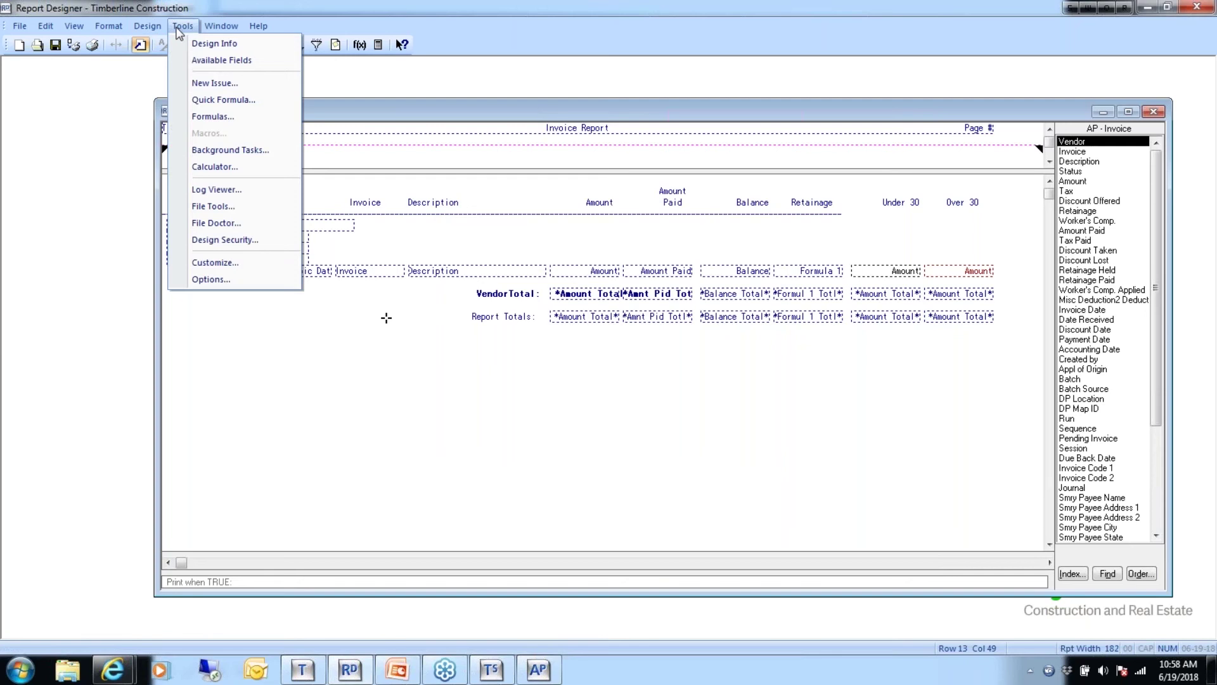
{"action": "mouse_move", "coordinate": [161, 32]}
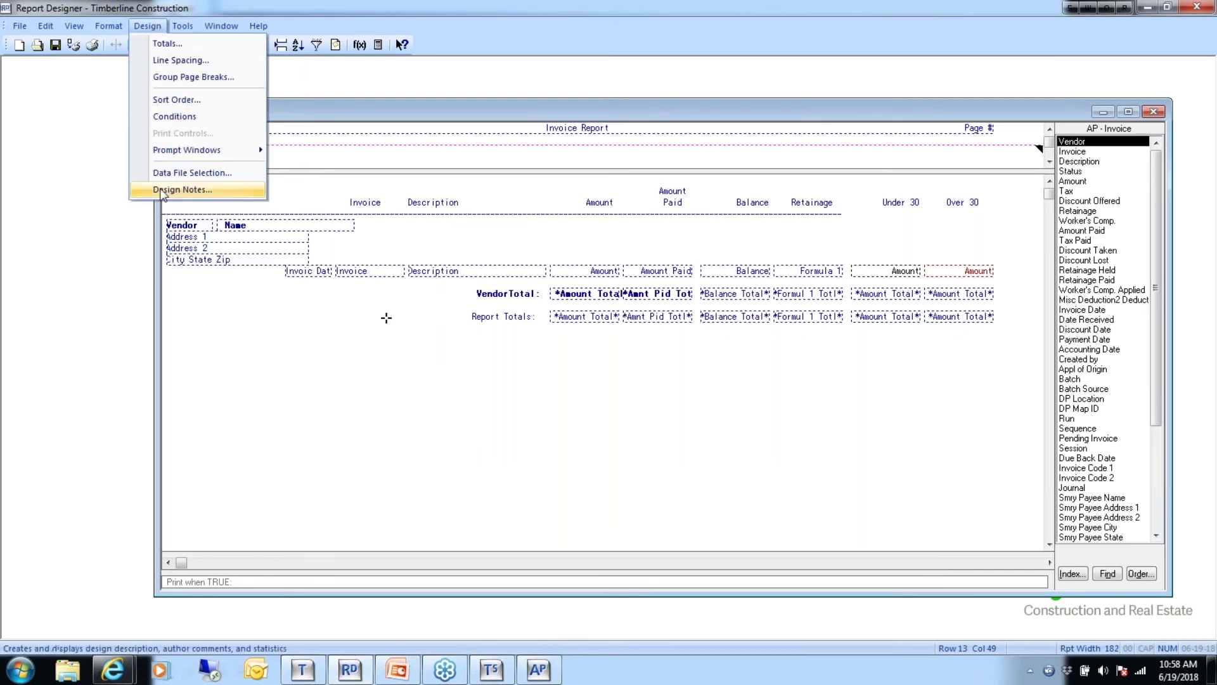
{"action": "left_click", "coordinate": [195, 190]}
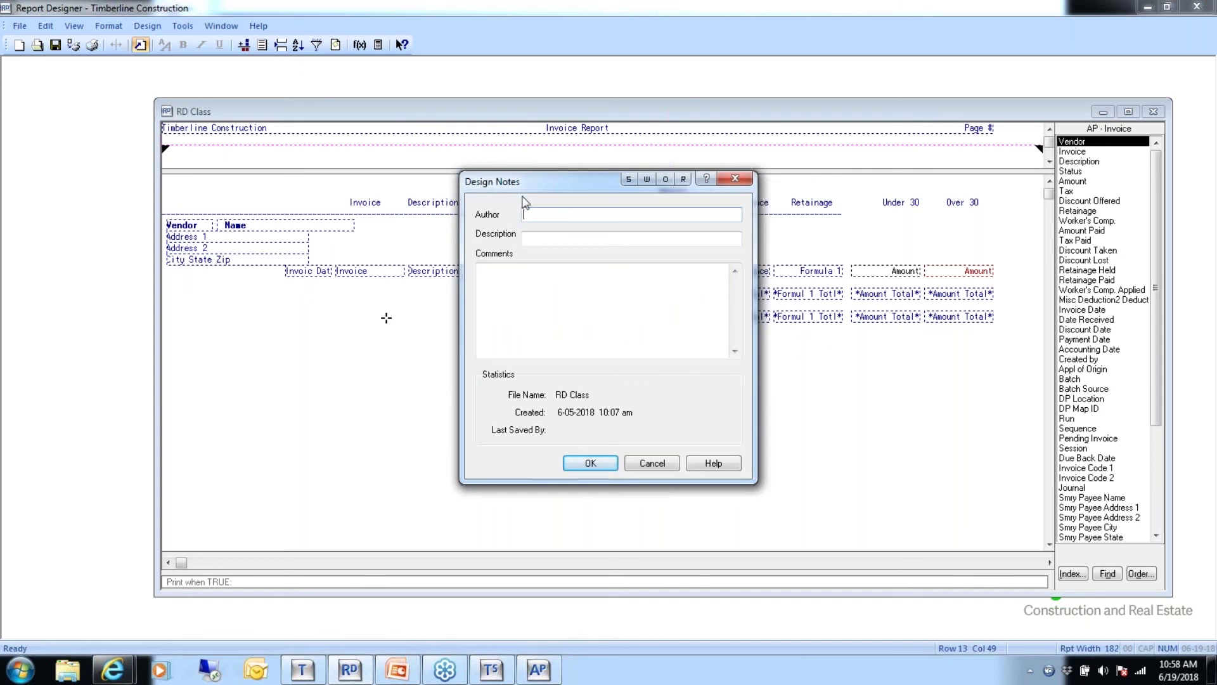
{"action": "type", "text": "Jeannette"}
{"action": "left_click", "coordinate": [533, 235]}
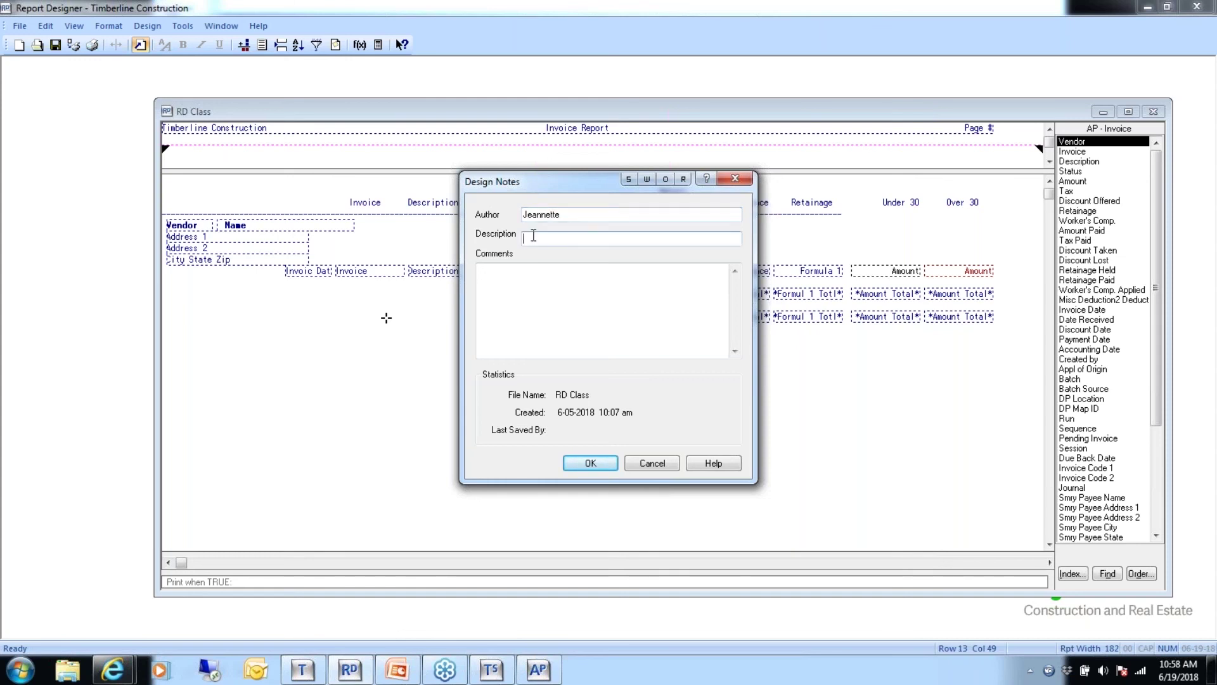
{"action": "type", "text": "Class Rec"}
{"action": "key", "text": "BackSpace"}
{"action": "type", "text": "port"}
{"action": "left_click", "coordinate": [511, 275]}
{"action": "left_click", "coordinate": [510, 276]}
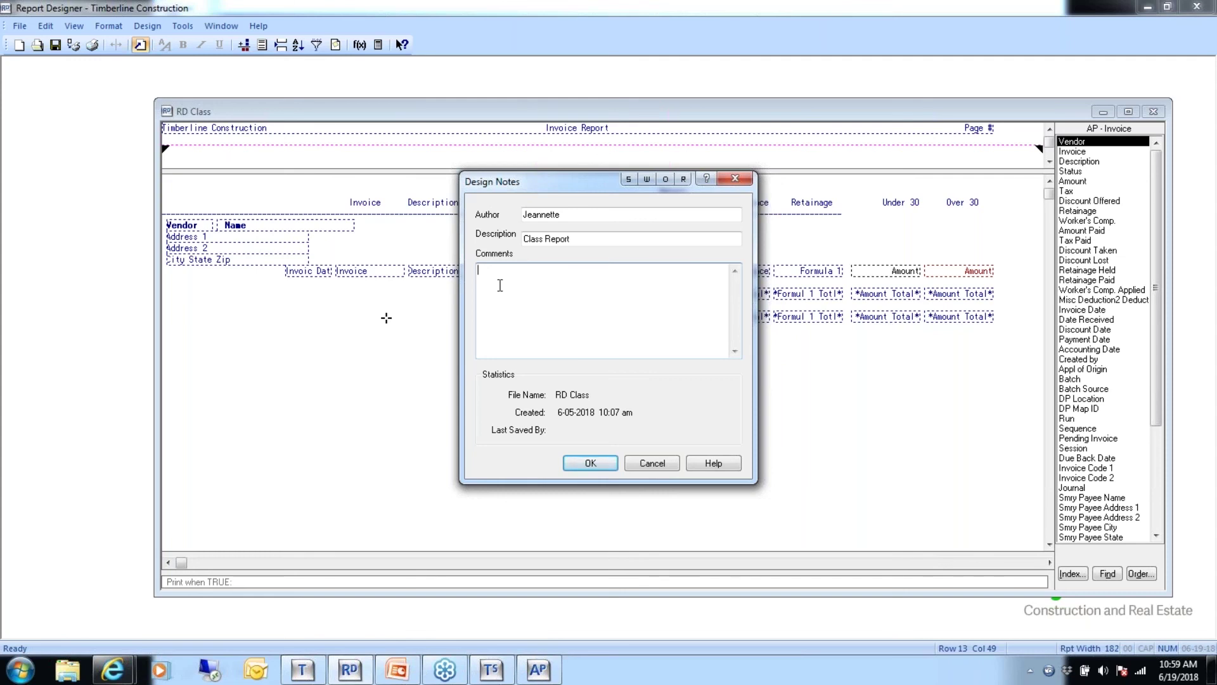
{"action": "left_click", "coordinate": [590, 463]}
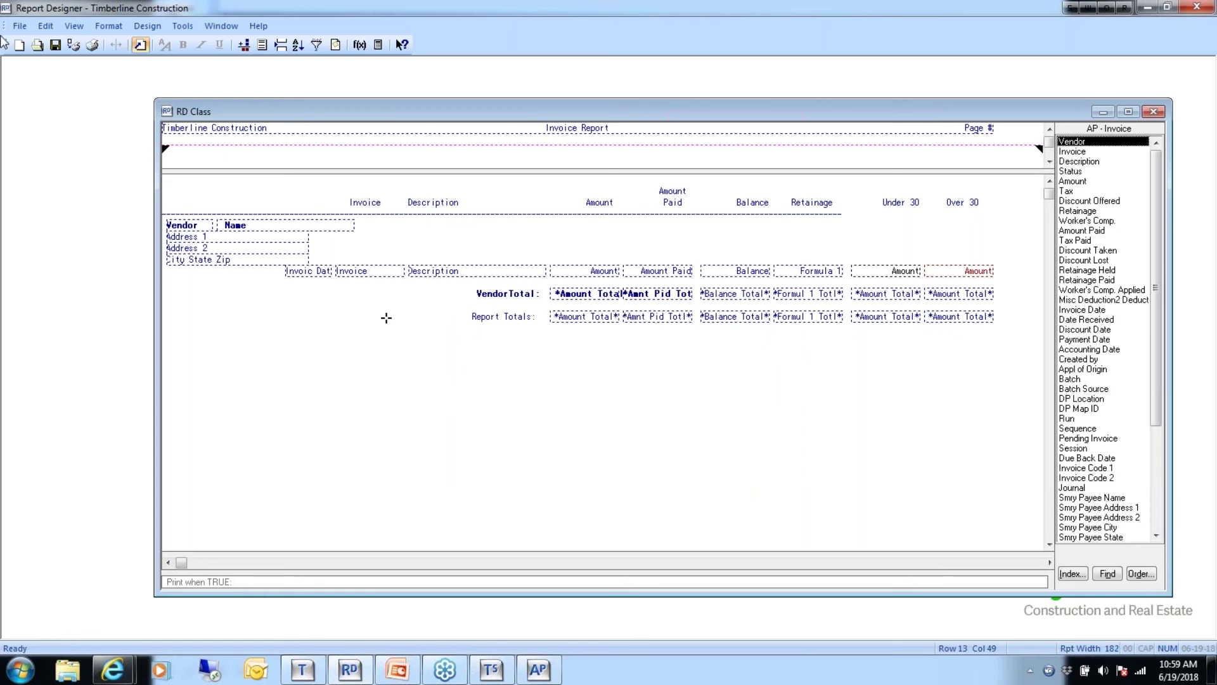
{"action": "left_click", "coordinate": [146, 28]}
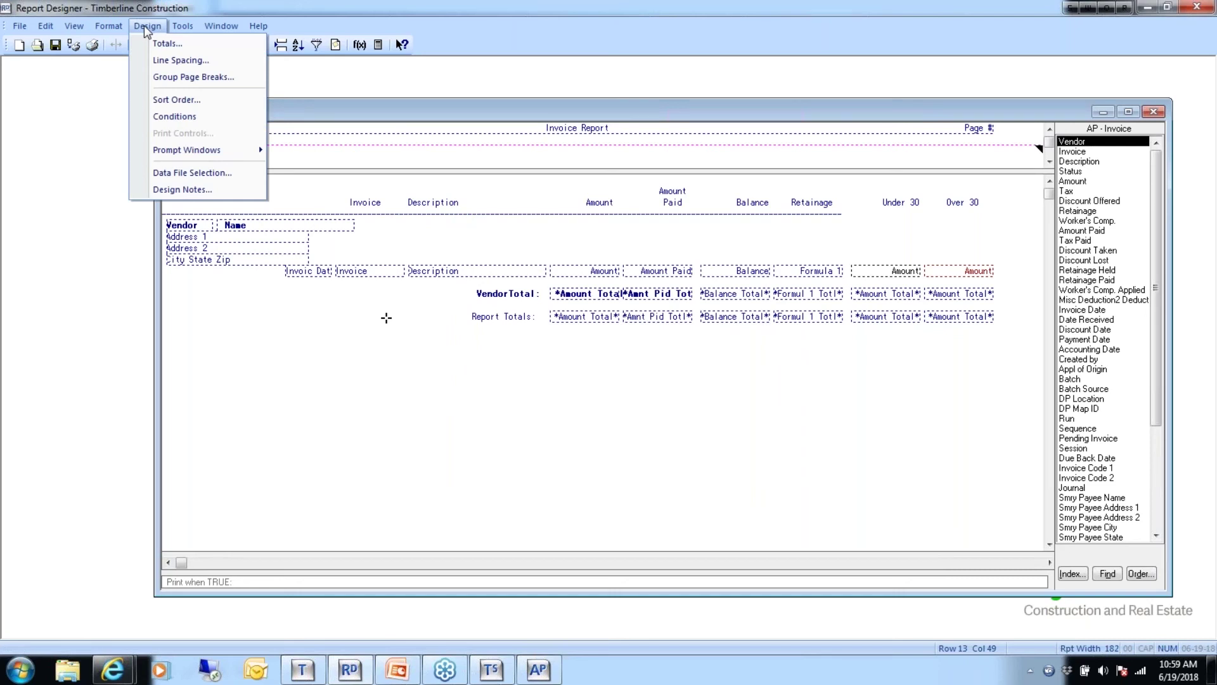
{"action": "left_click", "coordinate": [147, 26]}
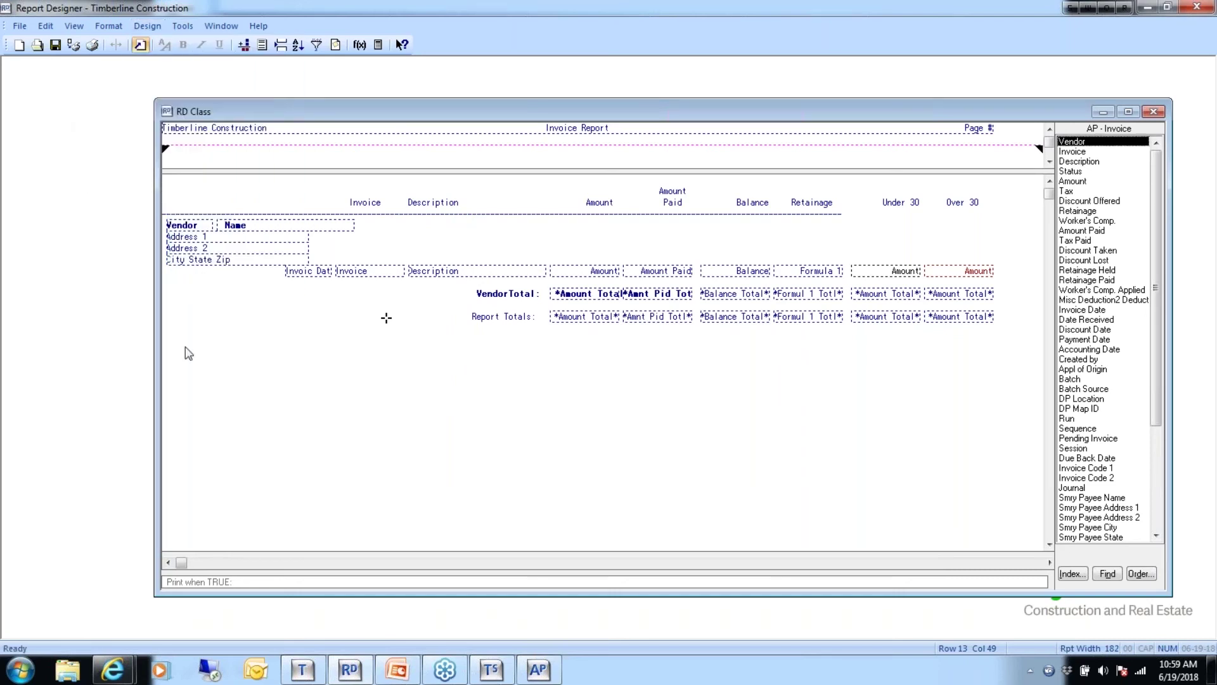
- Switch to the PowerPoint slide show and advance to the Tips and Reminders slide
{"action": "mouse_move", "coordinate": [402, 672]}
{"action": "left_click", "coordinate": [355, 555]}
{"action": "key", "text": "Right"}
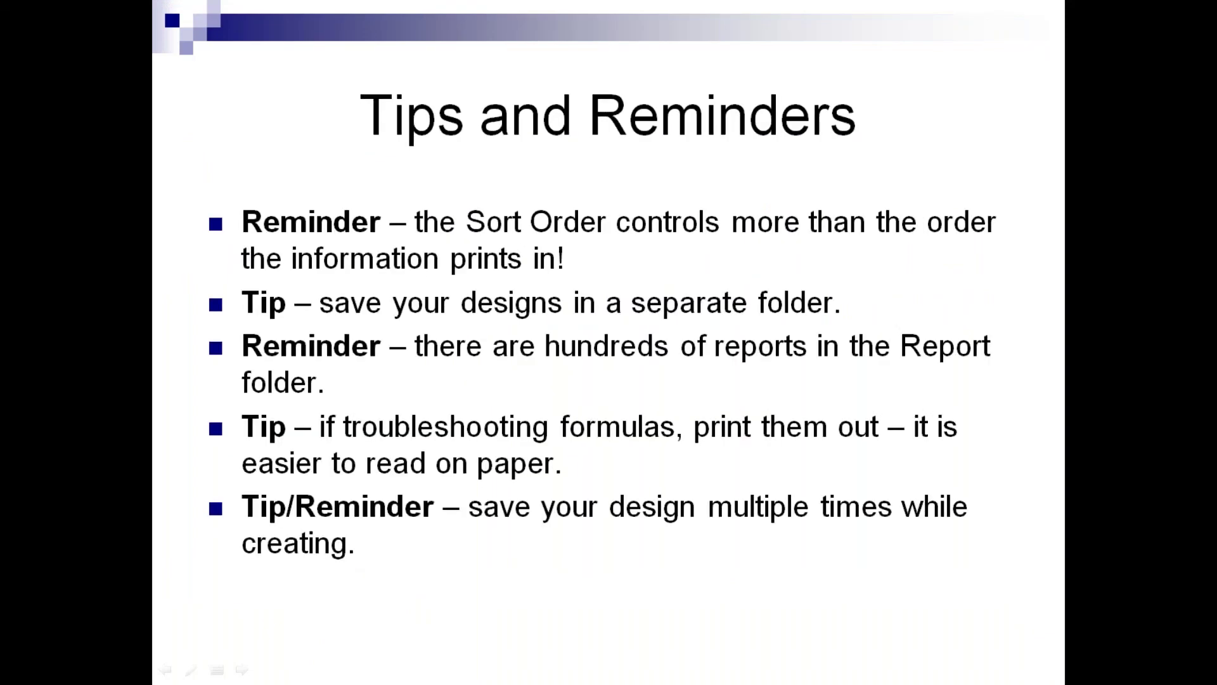